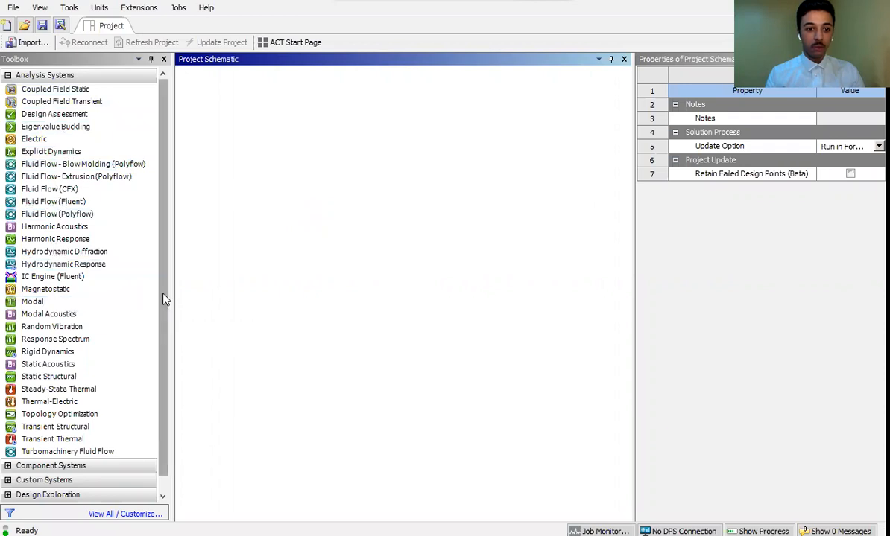
- Add a standalone Static Structural analysis system to the empty project schematic
{"action": "scroll", "coordinate": [165, 298], "scroll_direction": "down", "scroll_amount": 1}
{"action": "scroll", "coordinate": [167, 284], "scroll_direction": "up", "scroll_amount": 1}
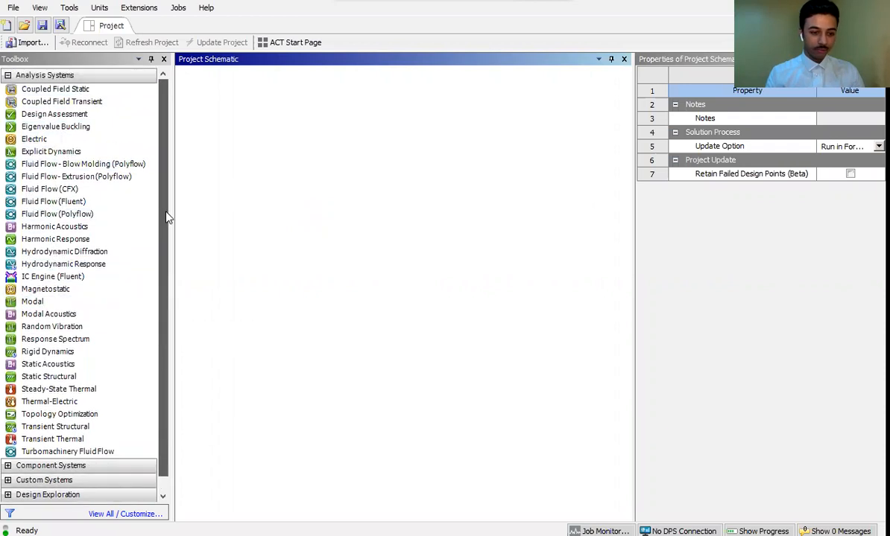
{"action": "scroll", "coordinate": [165, 308], "scroll_direction": "down", "scroll_amount": 1}
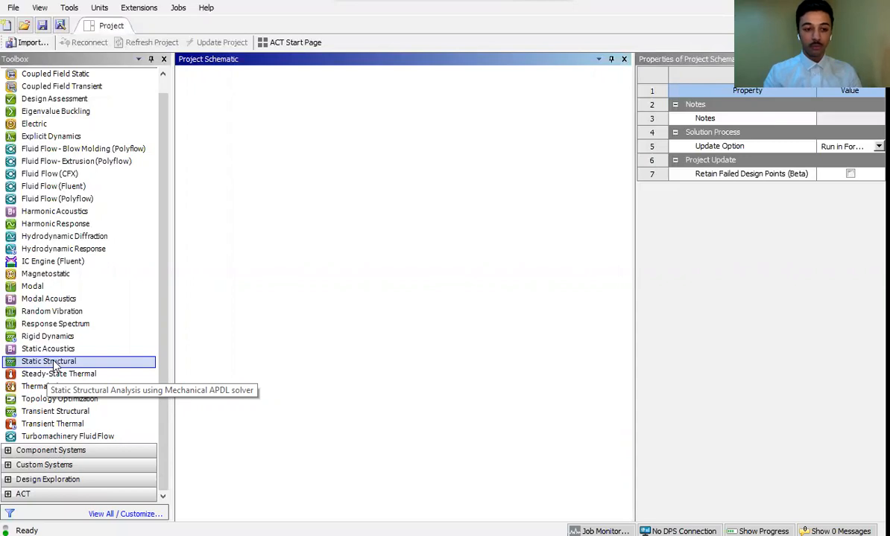
{"action": "left_click_drag", "start_coordinate": [54, 365], "coordinate": [242, 128]}
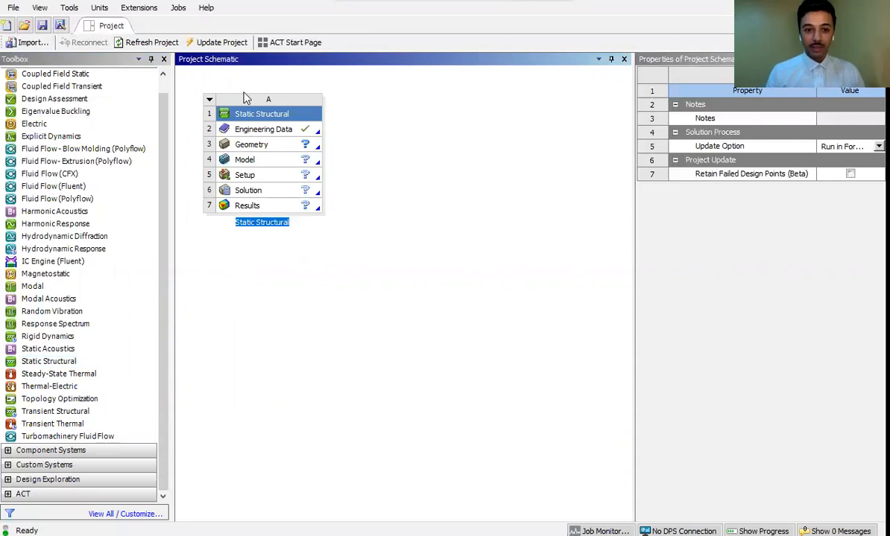
- Rename the Static Structural system as "Bike Crank"
{"action": "double_click", "coordinate": [265, 222]}
{"action": "key", "text": "ctrl+a"}
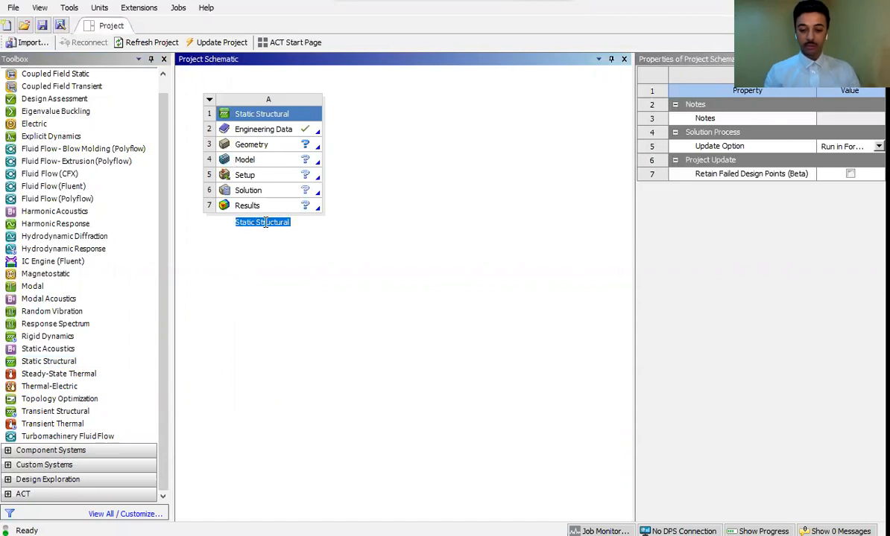
{"action": "type", "text": "b"}
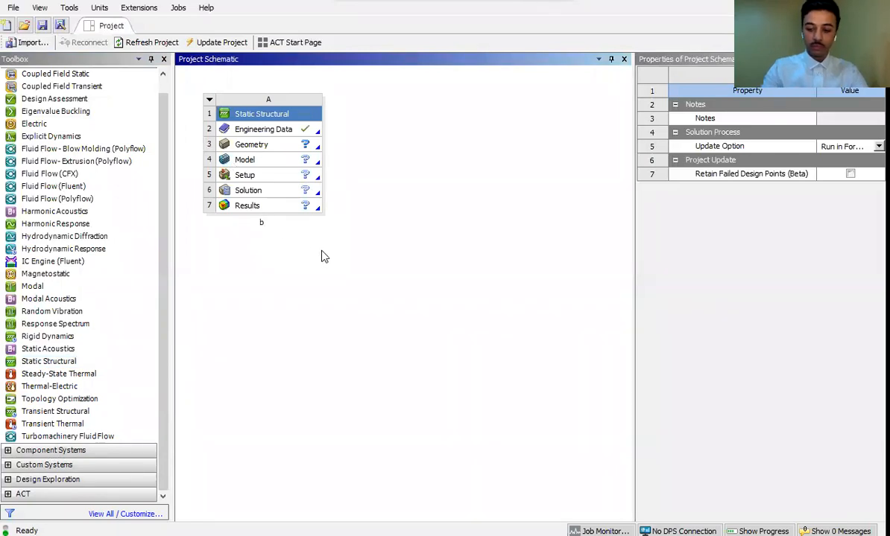
{"action": "key", "text": "BackSpace"}
{"action": "type", "text": "Bl"}
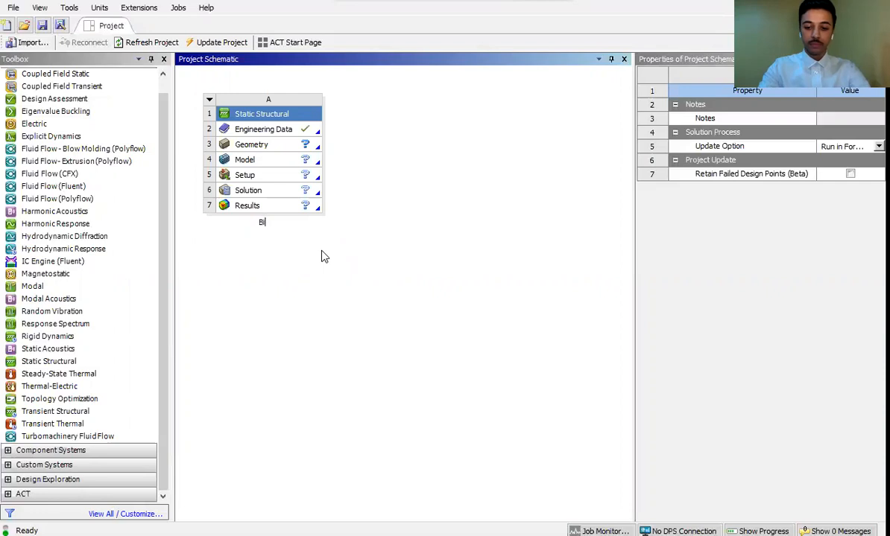
{"action": "key", "text": "BackSpace"}
{"action": "type", "text": "ike "}
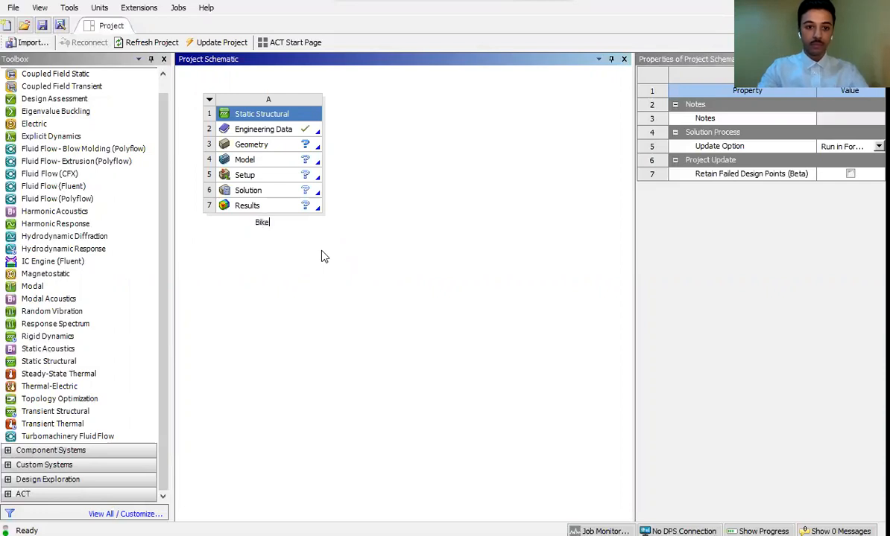
{"action": "type", "text": "C"}
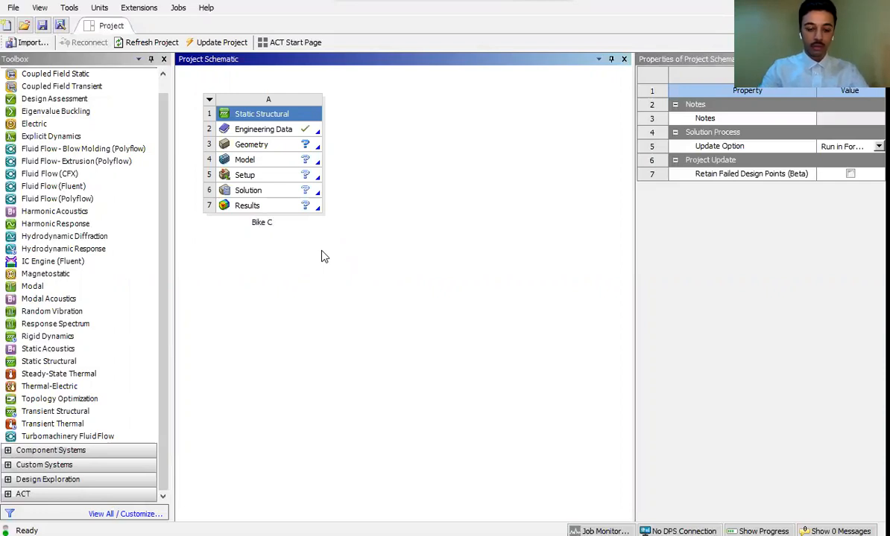
{"action": "type", "text": "rank"}
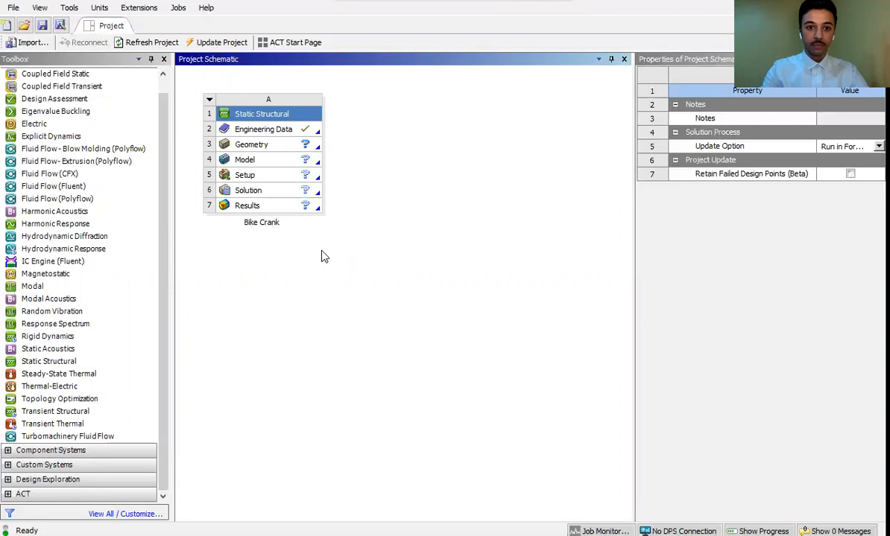
{"action": "left_click", "coordinate": [280, 261]}
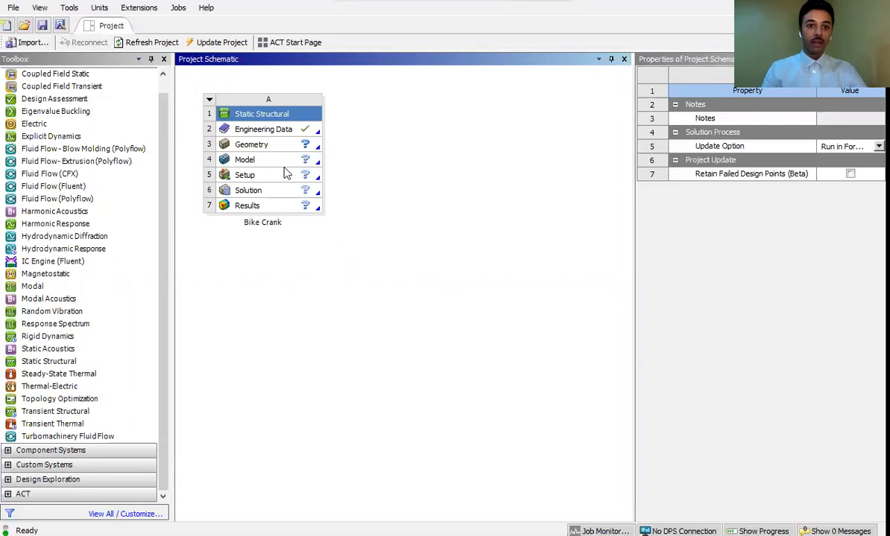
- Import the existing file Crank Geometry.agdb as the geometry of the Bike Crank system
{"action": "left_click", "coordinate": [279, 137]}
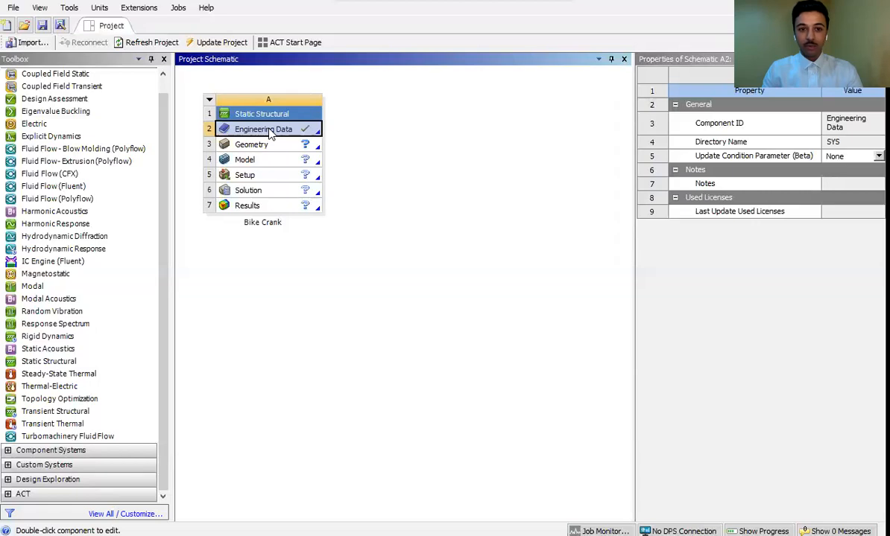
{"action": "left_click", "coordinate": [271, 145]}
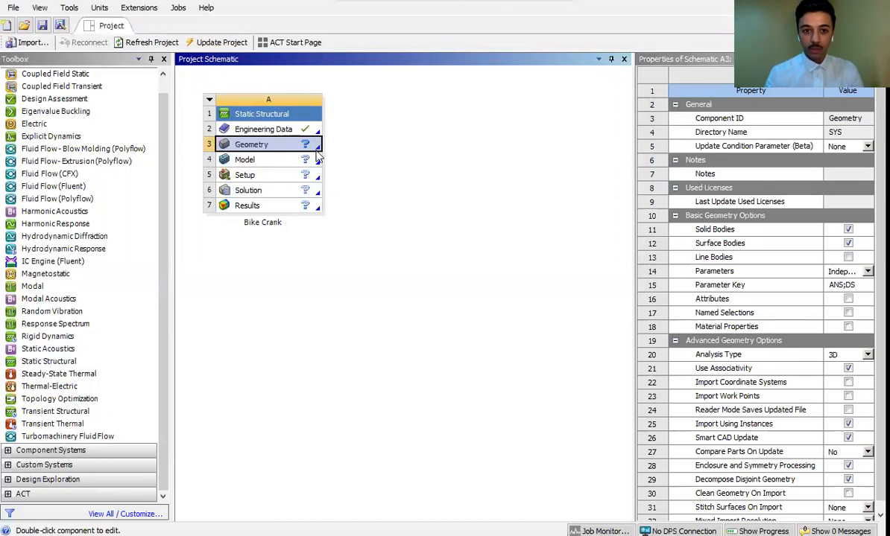
{"action": "right_click", "coordinate": [290, 149]}
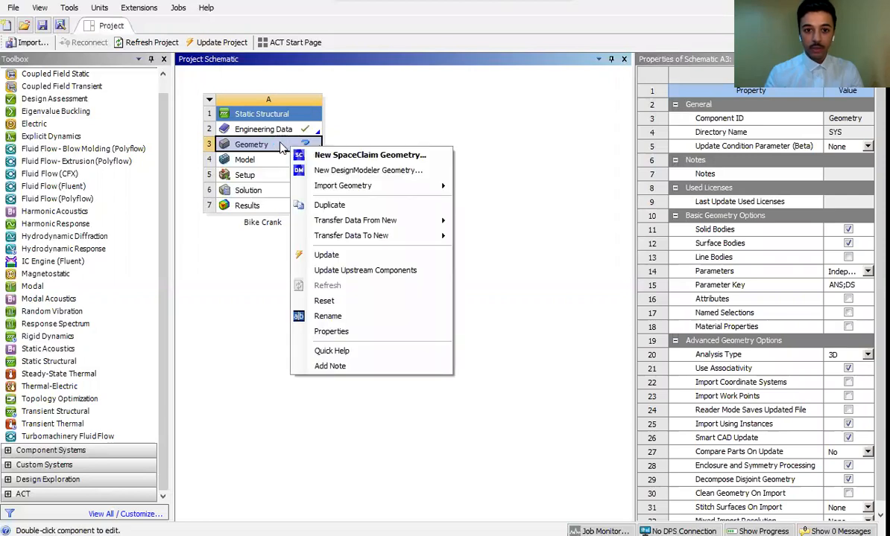
{"action": "mouse_move", "coordinate": [377, 186]}
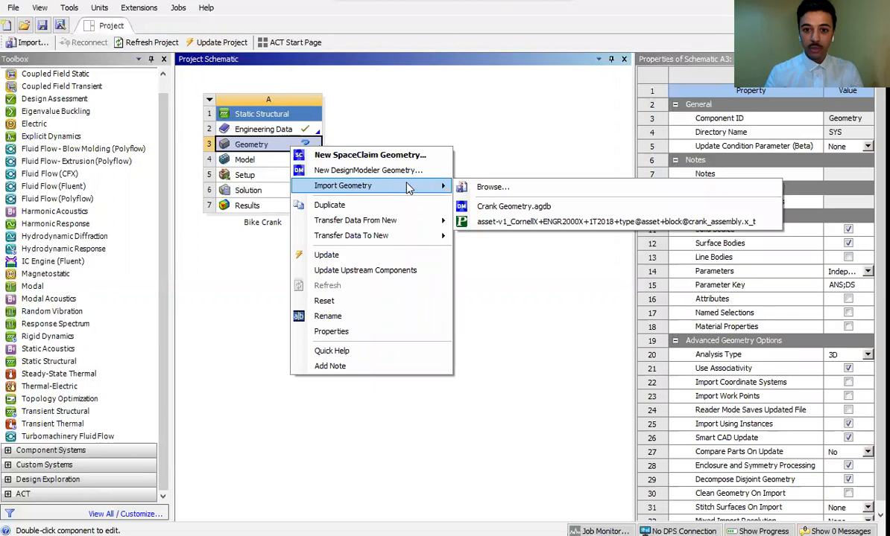
{"action": "left_click", "coordinate": [528, 210]}
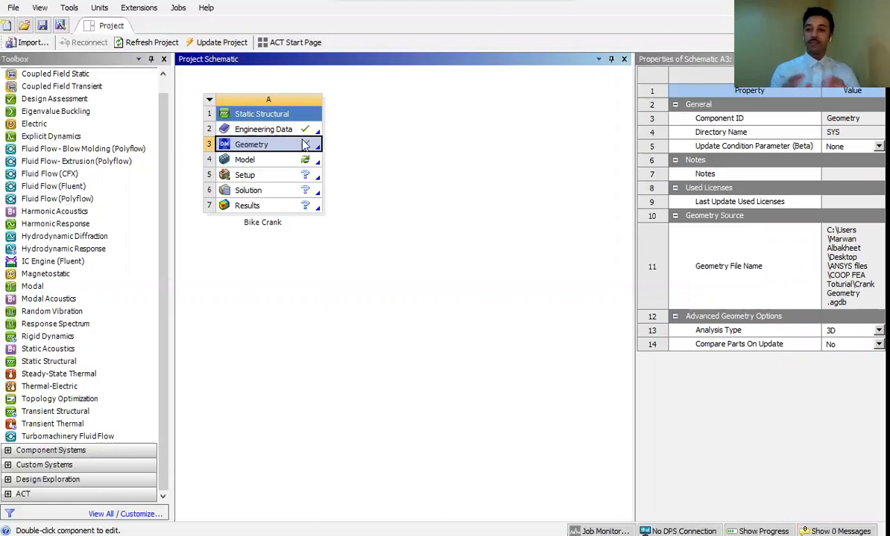
- Open the Bike Crank system's model in Mechanical and examine the whole crank face-on
{"action": "left_click", "coordinate": [253, 158]}
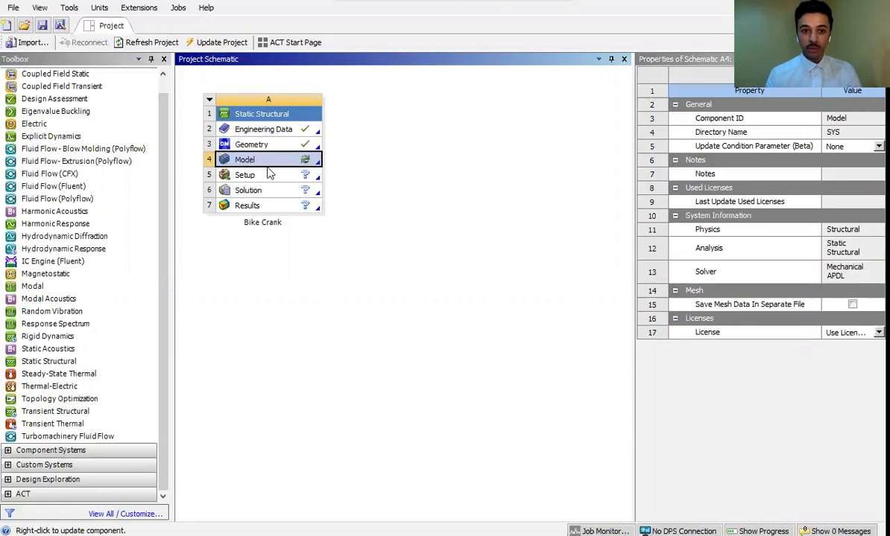
{"action": "double_click", "coordinate": [293, 163]}
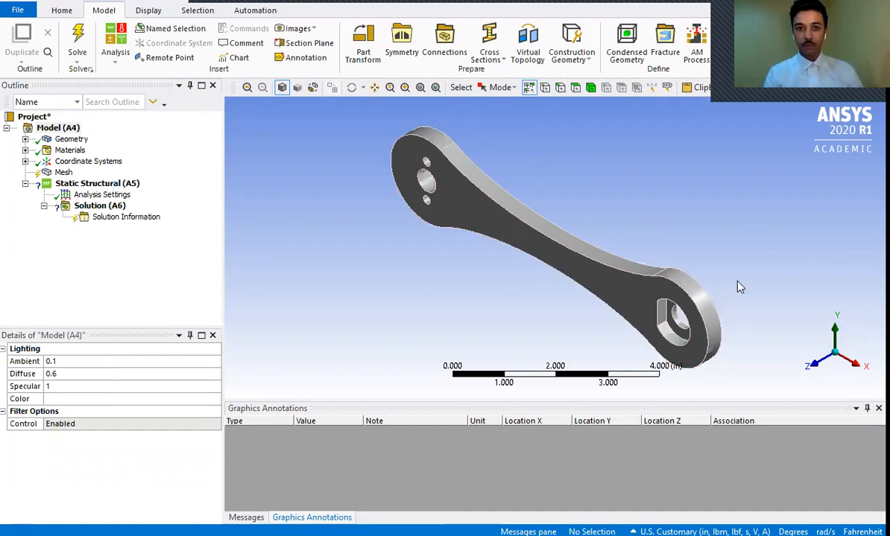
{"action": "left_click", "coordinate": [351, 88]}
{"action": "left_click_drag", "start_coordinate": [535, 223], "coordinate": [380, 237]}
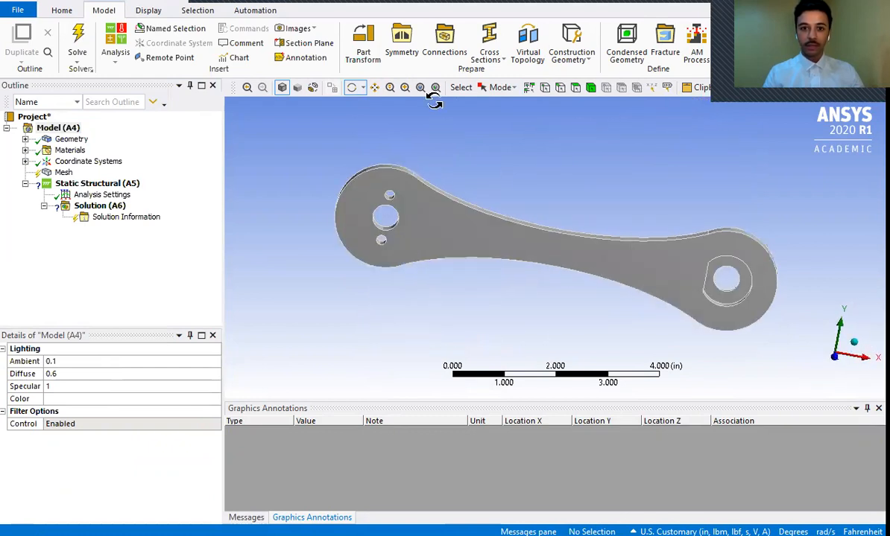
{"action": "left_click", "coordinate": [404, 88]}
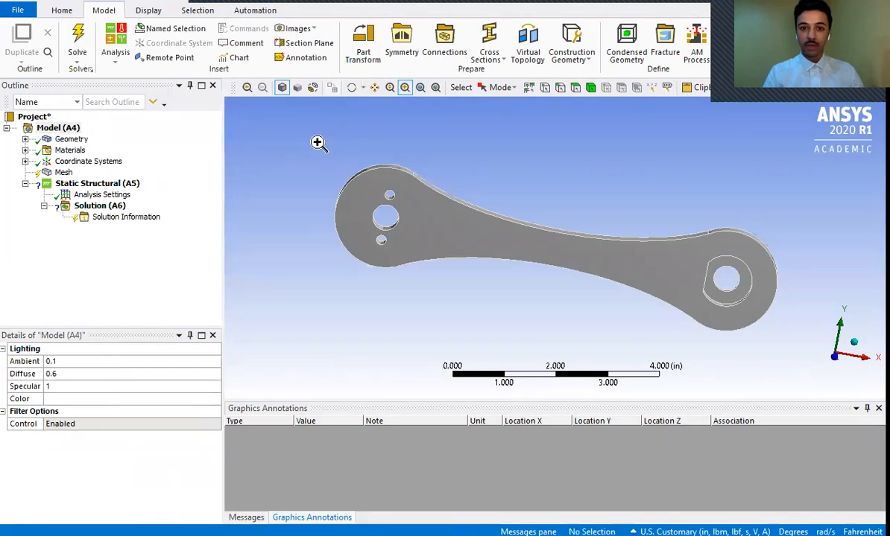
{"action": "left_click_drag", "start_coordinate": [312, 159], "coordinate": [836, 343]}
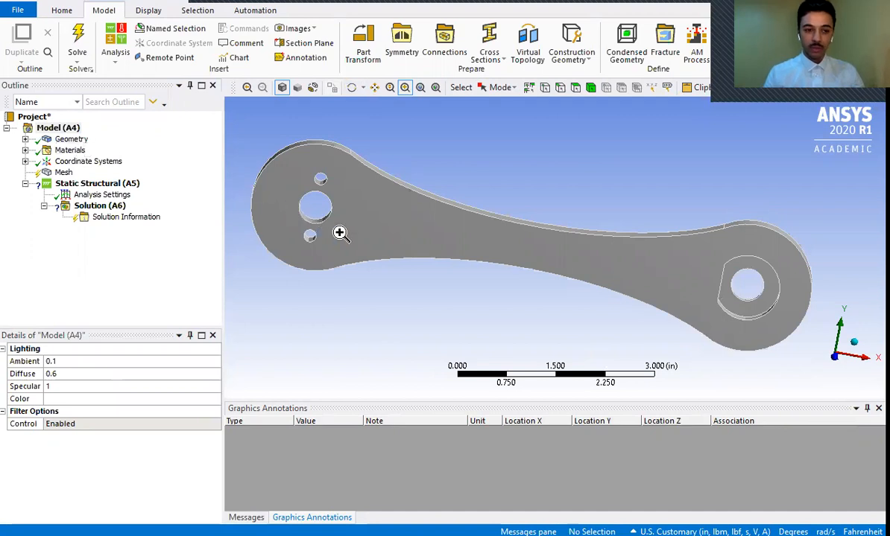
- Generate the crank's mesh with default settings and inspect the elements around the three holes at one end
{"action": "left_click", "coordinate": [64, 173]}
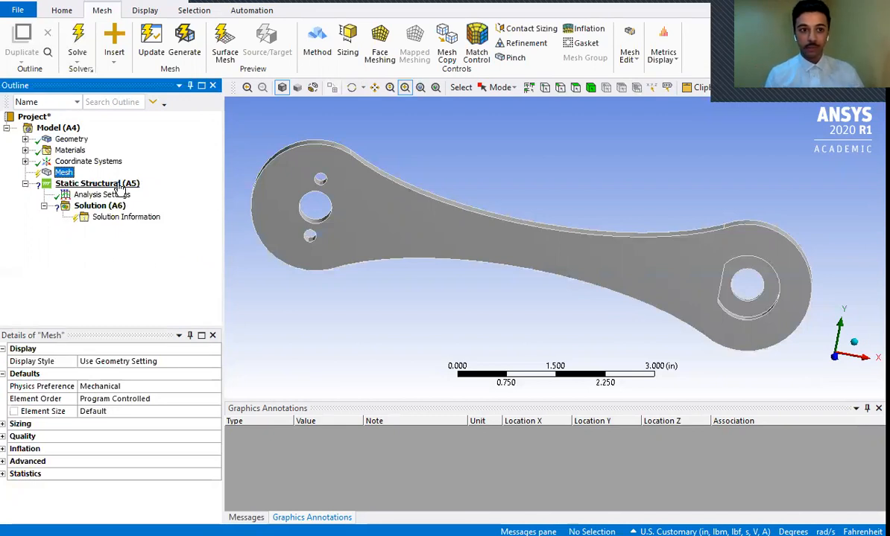
{"action": "left_click", "coordinate": [182, 41]}
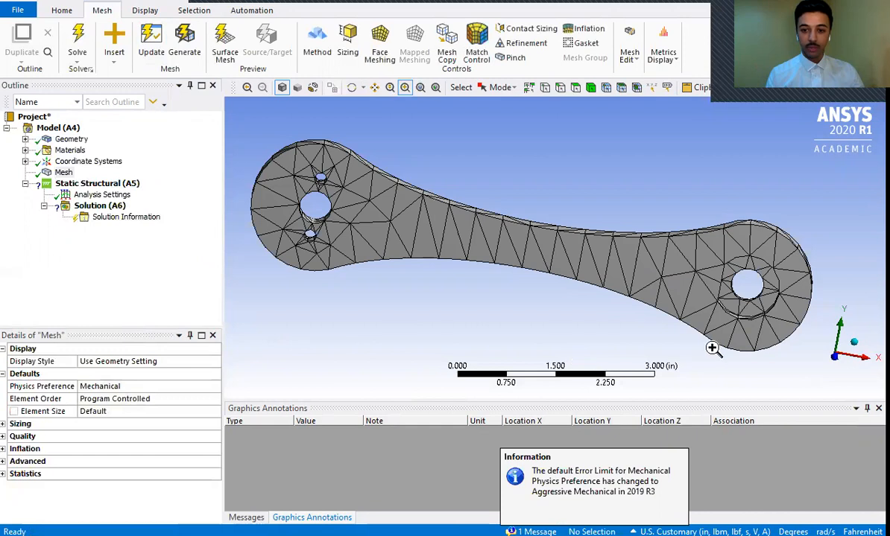
{"action": "left_click", "coordinate": [351, 88]}
{"action": "left_click_drag", "start_coordinate": [817, 312], "coordinate": [764, 300]}
{"action": "mouse_move", "coordinate": [319, 231]}
{"action": "left_mouse_down"}
{"action": "mouse_move", "coordinate": [333, 228]}
{"action": "mouse_move", "coordinate": [311, 234]}
{"action": "mouse_move", "coordinate": [317, 225]}
{"action": "mouse_move", "coordinate": [359, 223]}
{"action": "mouse_move", "coordinate": [313, 246]}
{"action": "mouse_move", "coordinate": [306, 222]}
{"action": "left_mouse_up"}
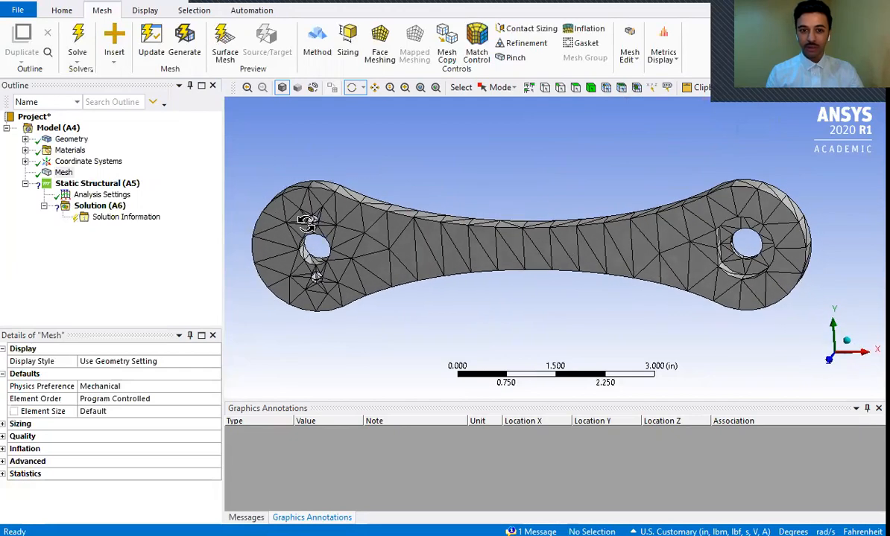
{"action": "left_click", "coordinate": [404, 87]}
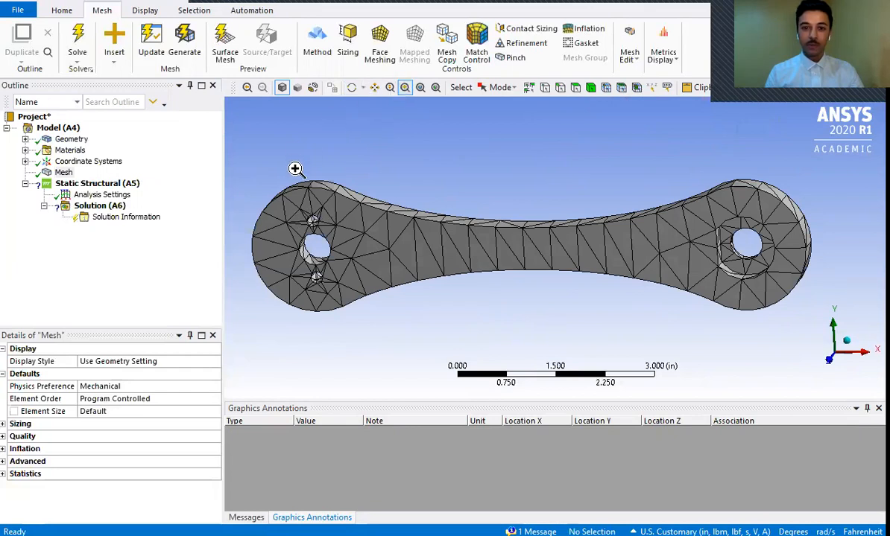
{"action": "left_click_drag", "start_coordinate": [277, 215], "coordinate": [389, 285]}
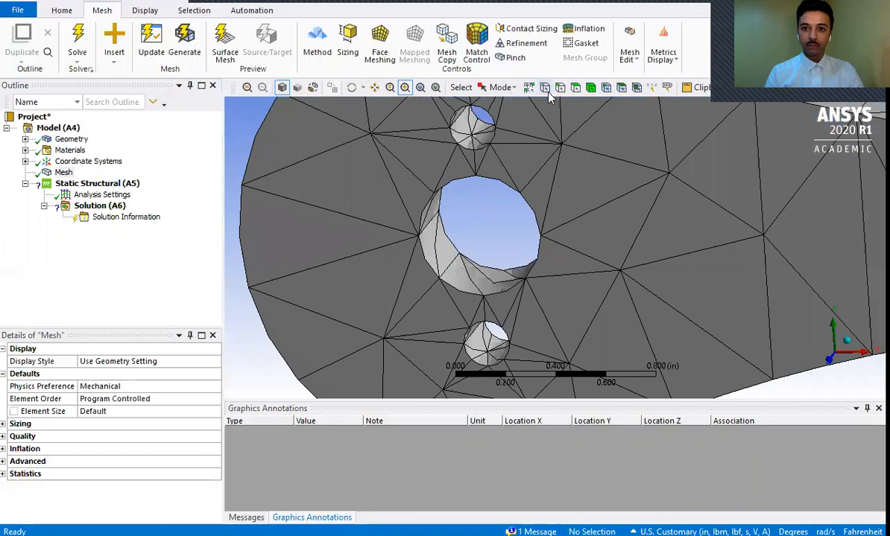
- Try the body and face selection filters on the whole crank and on the large hole's cylindrical face
{"action": "left_click", "coordinate": [590, 87]}
{"action": "left_click", "coordinate": [456, 283]}
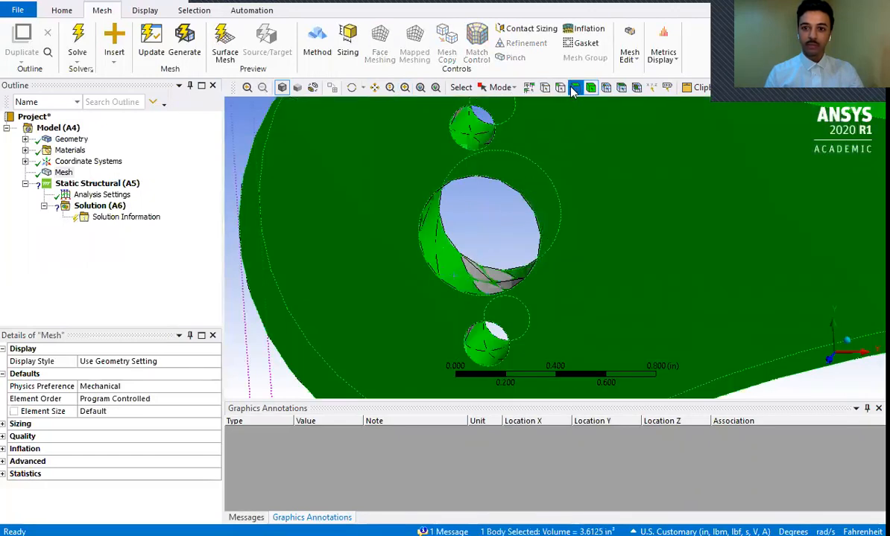
{"action": "left_click", "coordinate": [575, 87]}
{"action": "left_click", "coordinate": [461, 276]}
{"action": "left_click", "coordinate": [448, 269]}
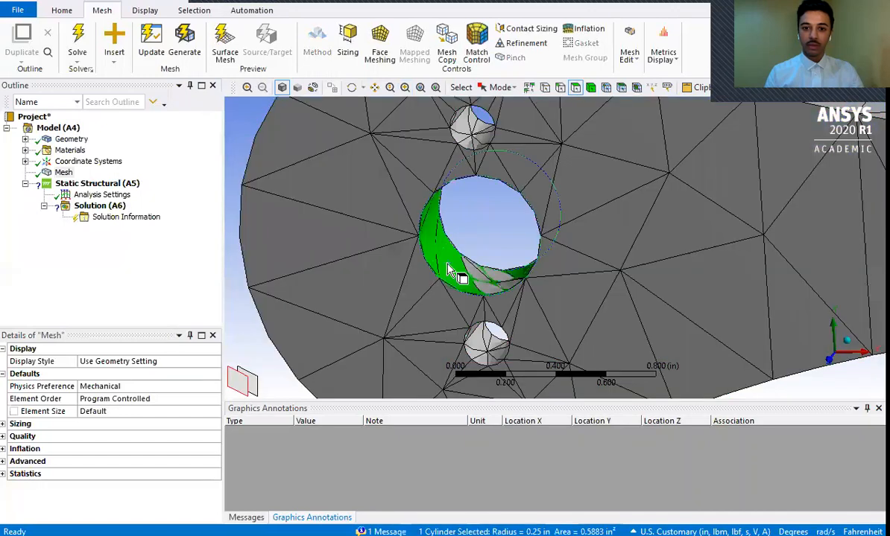
{"action": "left_click", "coordinate": [590, 87]}
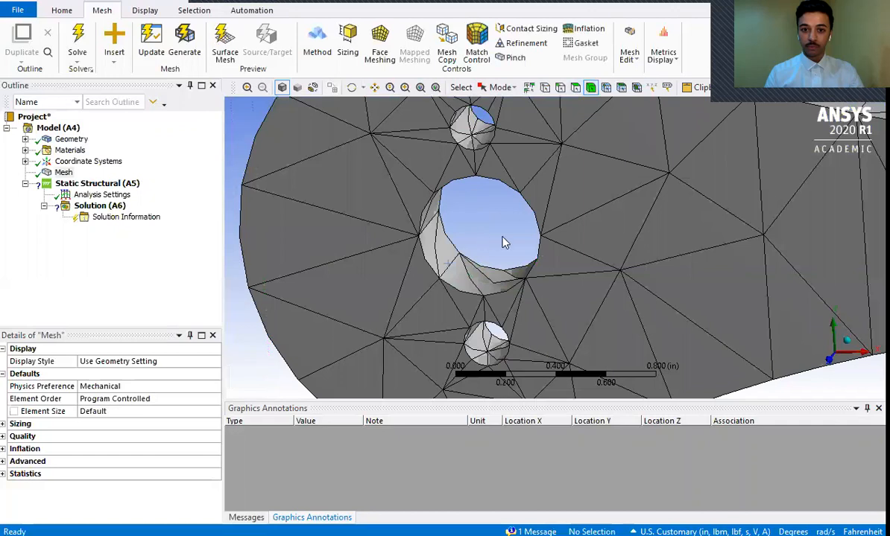
- Set the mesh quality metric to Skewness and select the chart bar of the most skewed elements
{"action": "left_click", "coordinate": [58, 173]}
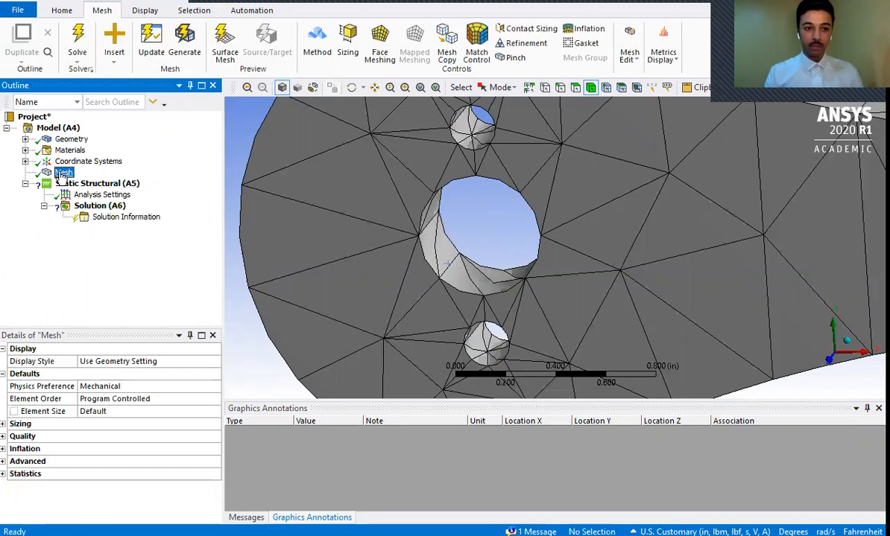
{"action": "left_click", "coordinate": [3, 438]}
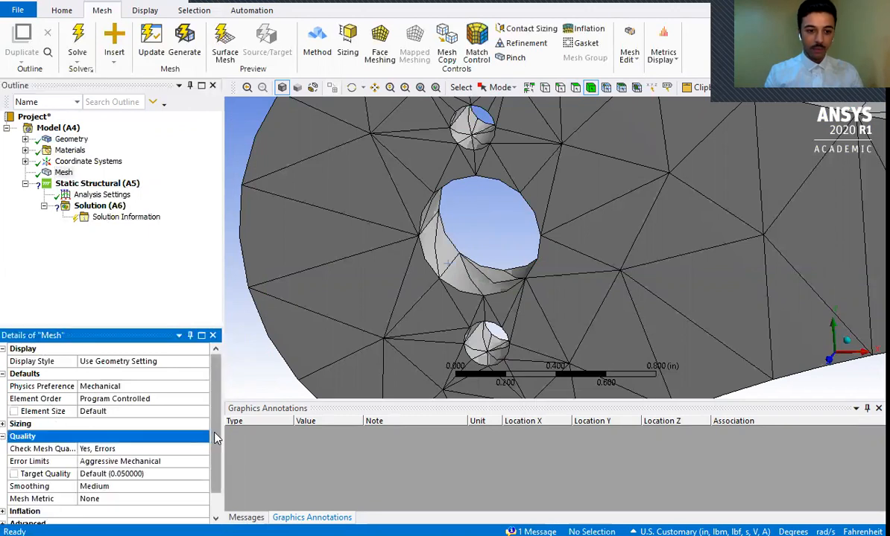
{"action": "scroll", "coordinate": [214, 438], "scroll_direction": "down", "scroll_amount": 1}
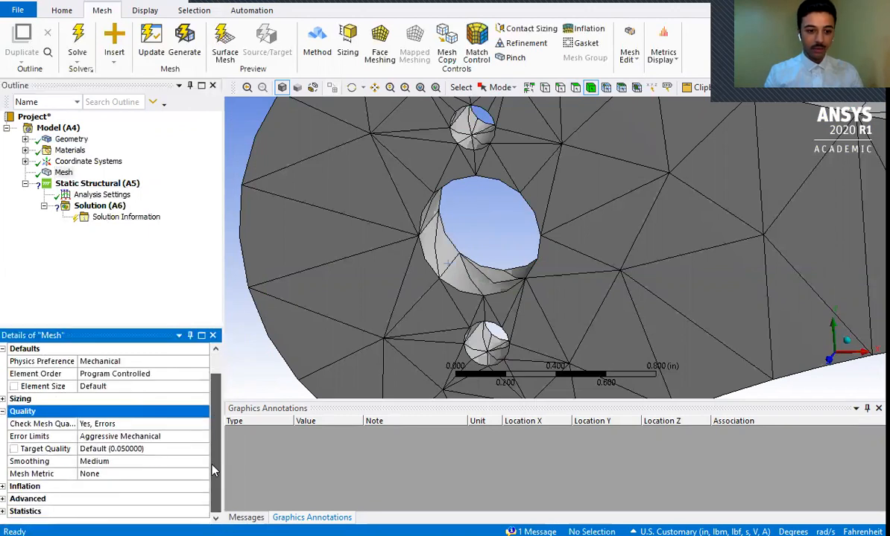
{"action": "left_click", "coordinate": [50, 475]}
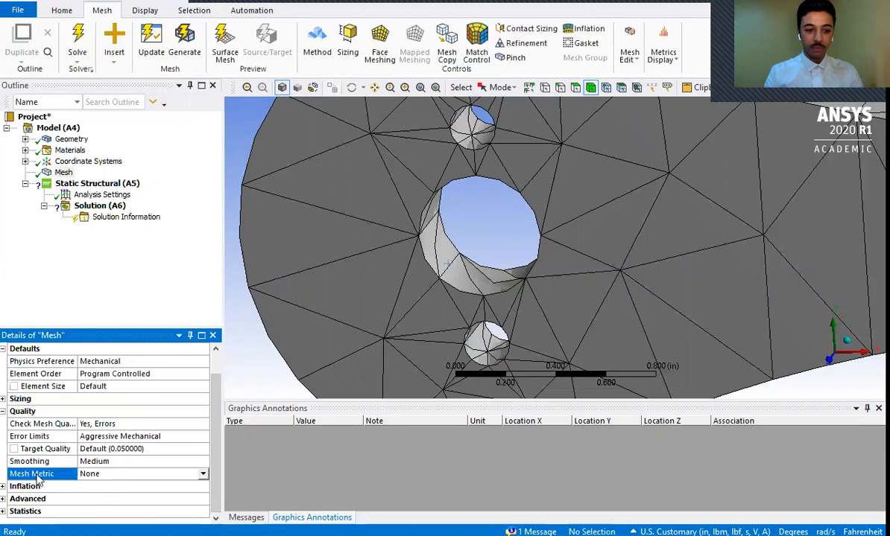
{"action": "left_click", "coordinate": [203, 475]}
{"action": "left_click_drag", "start_coordinate": [203, 415], "coordinate": [203, 452]}
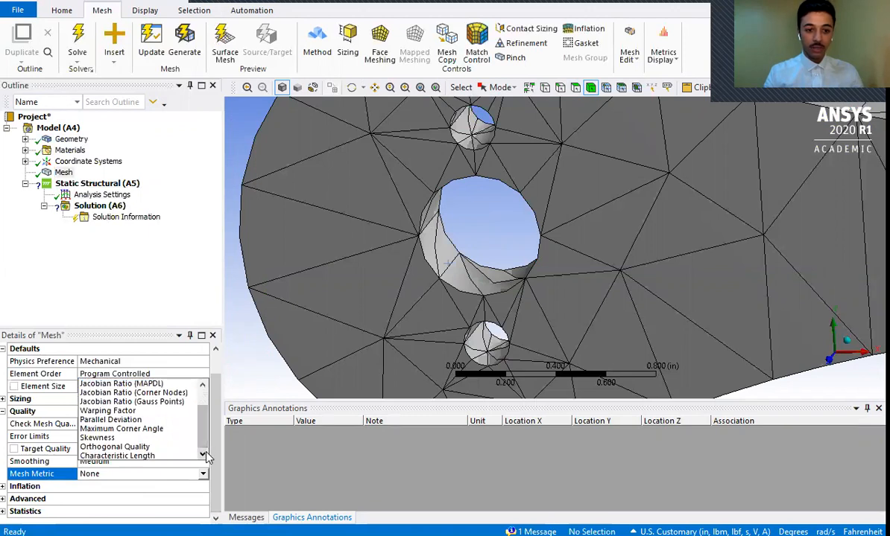
{"action": "left_click", "coordinate": [115, 439]}
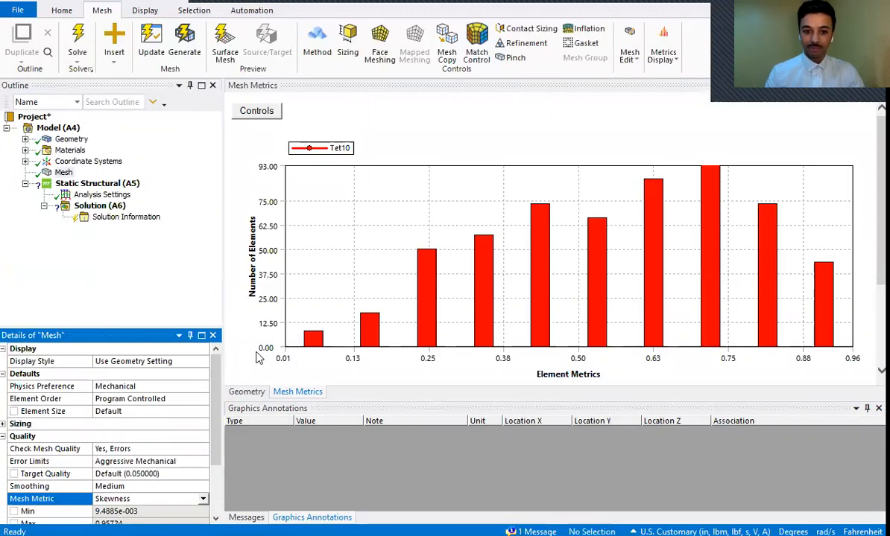
{"action": "left_click", "coordinate": [824, 336]}
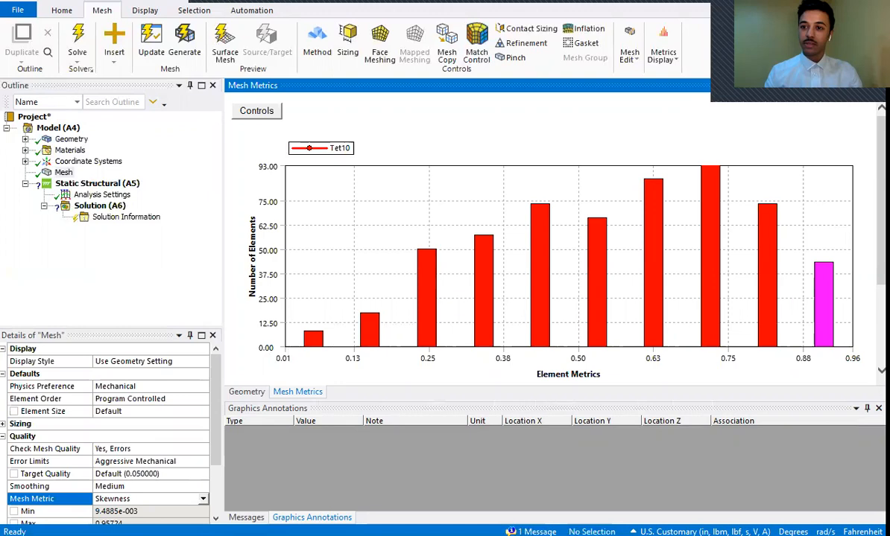
- Compare the skewness chart's element groups by selecting the bars near 0.63, 0.91, 0.06 and 0.72
{"action": "left_click_drag", "start_coordinate": [857, 44], "coordinate": [723, 45]}
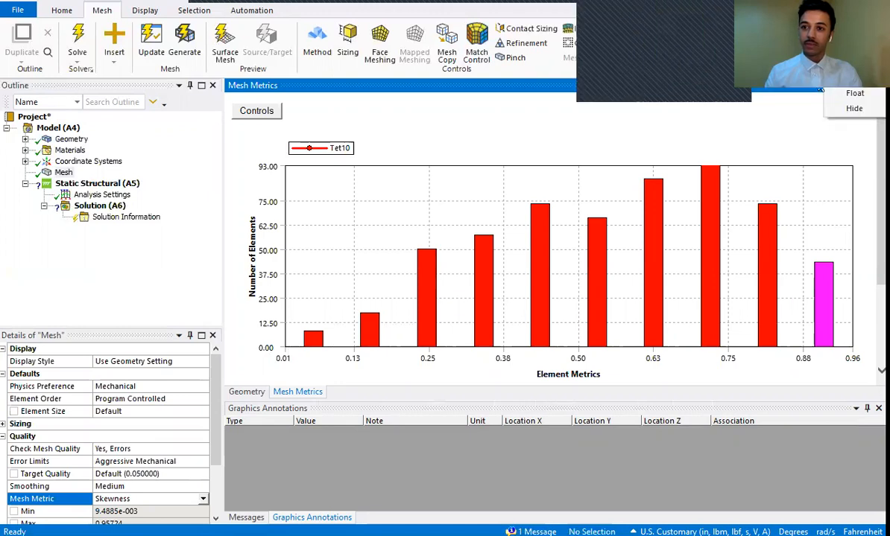
{"action": "left_click", "coordinate": [655, 187]}
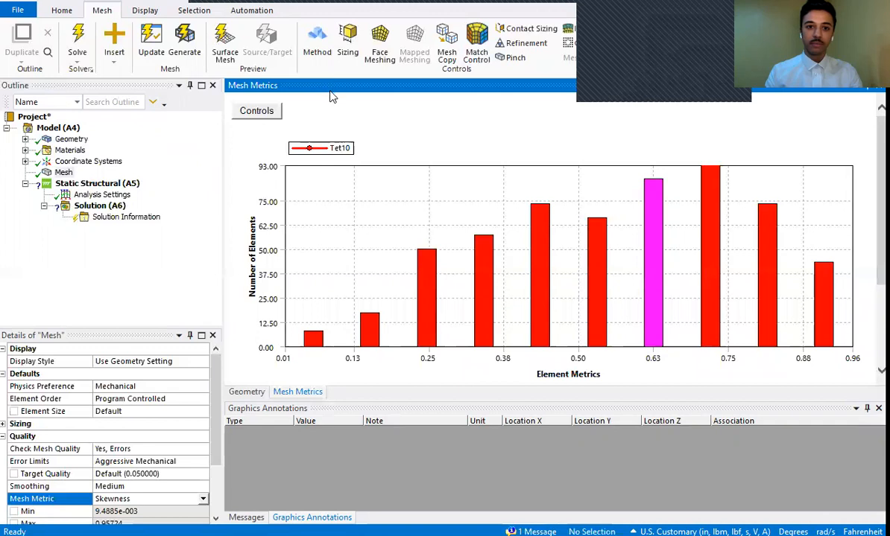
{"action": "left_click", "coordinate": [244, 159]}
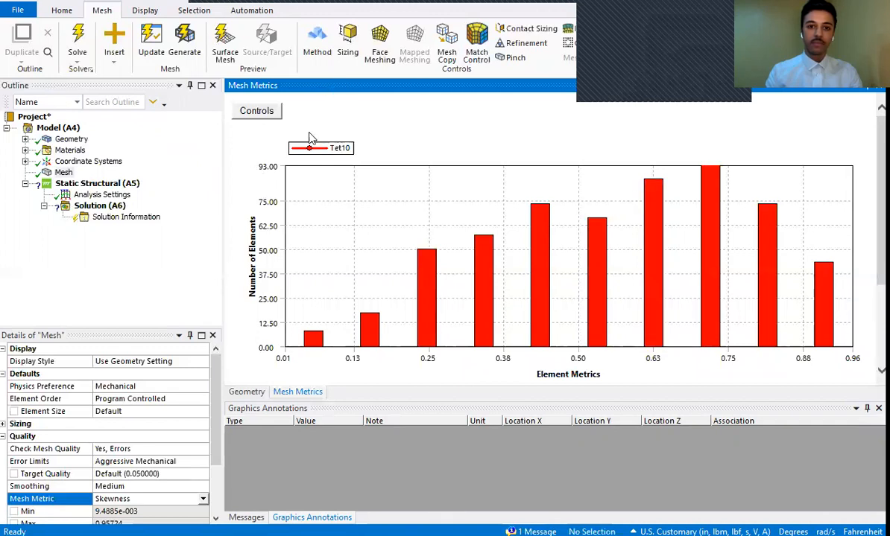
{"action": "left_click_drag", "start_coordinate": [354, 86], "coordinate": [114, 159]}
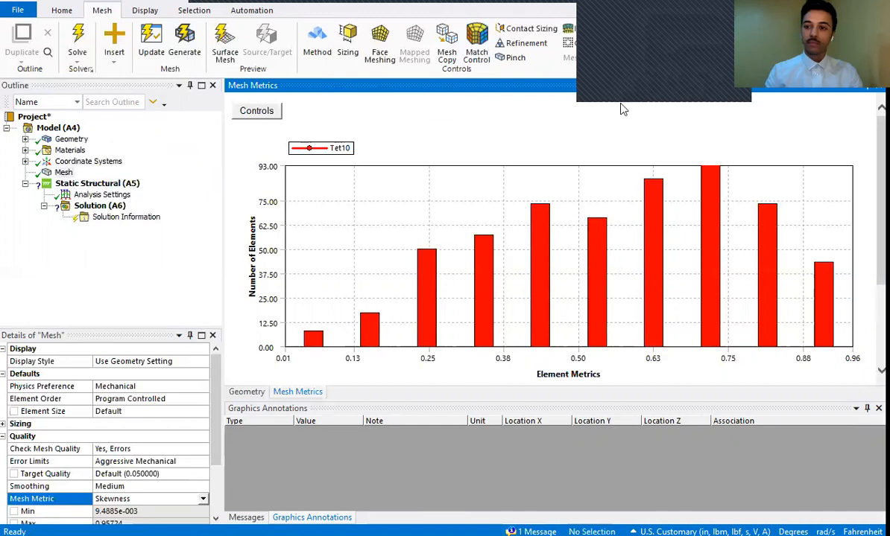
{"action": "left_click", "coordinate": [827, 323]}
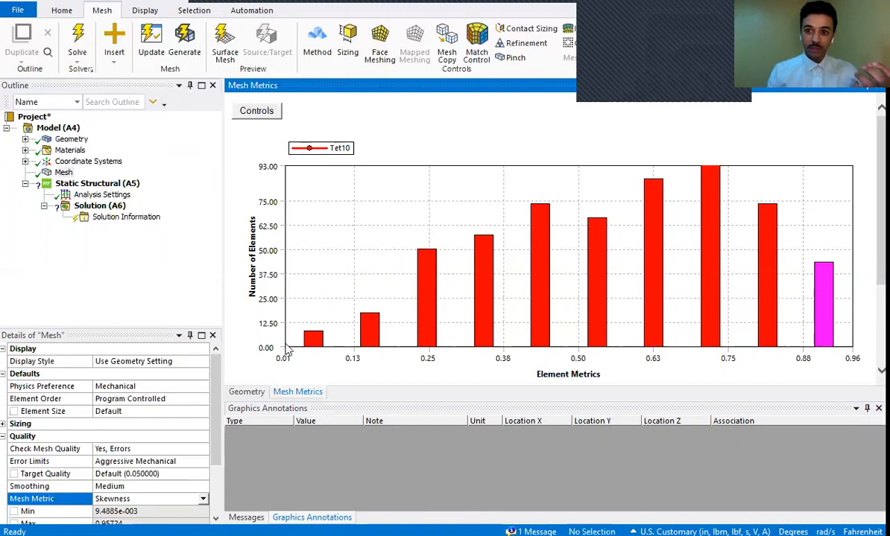
{"action": "left_click", "coordinate": [310, 341]}
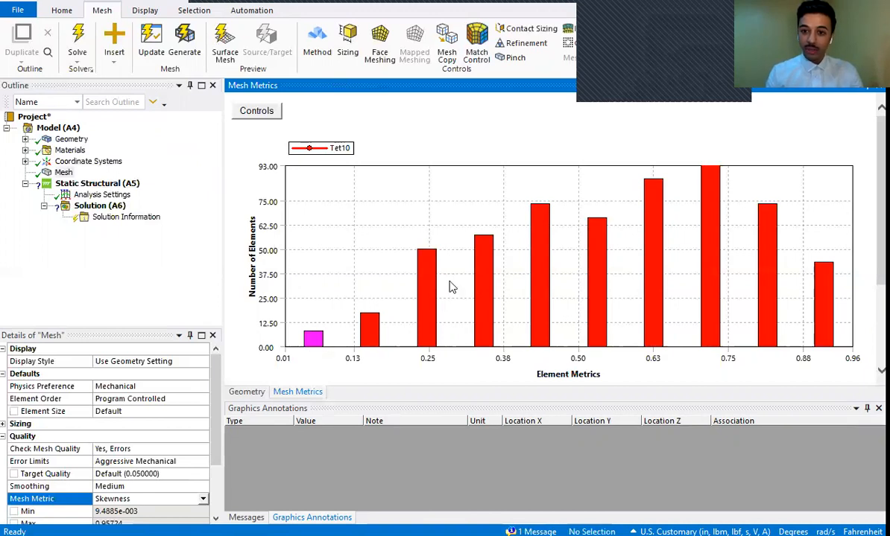
{"action": "left_click", "coordinate": [713, 288]}
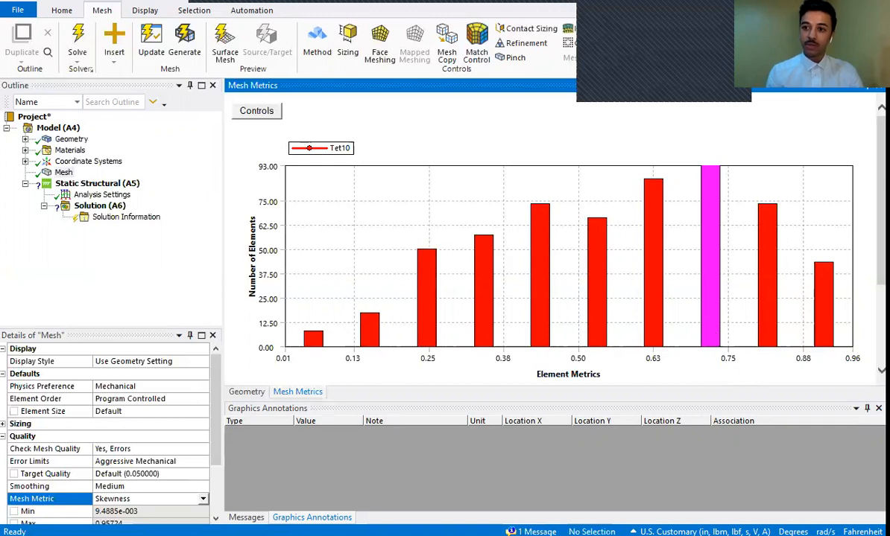
- Close the mesh metrics chart, fit the whole crank in view and display the Skewness metric graph again
{"action": "left_click", "coordinate": [879, 86]}
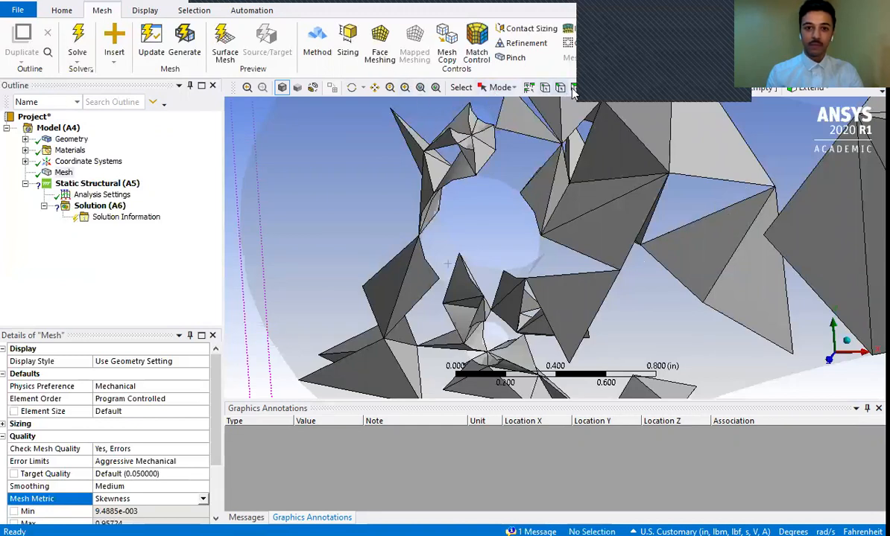
{"action": "left_click", "coordinate": [436, 88]}
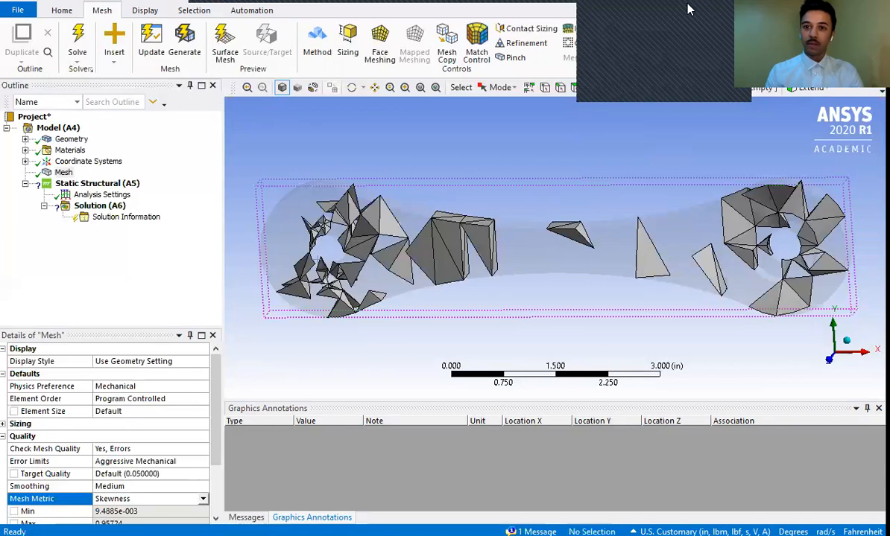
{"action": "left_click", "coordinate": [663, 48]}
{"action": "left_click", "coordinate": [664, 100]}
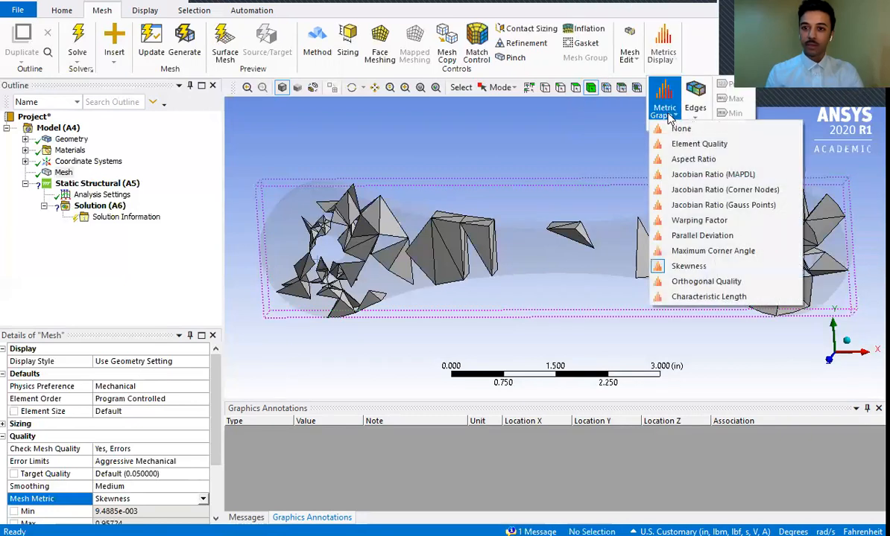
{"action": "left_click", "coordinate": [674, 266]}
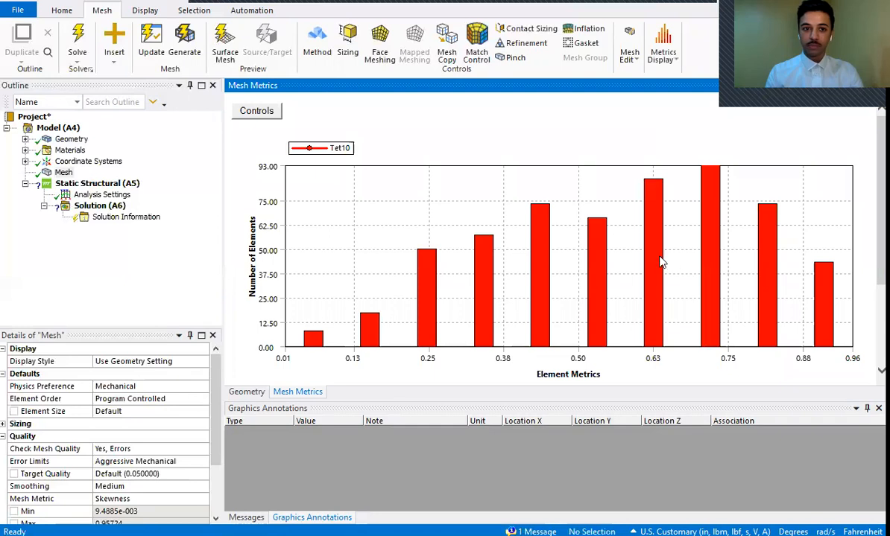
- Examine the skewness chart's axis, range and element type controls, leaving its settings as they are
{"action": "right_click", "coordinate": [240, 111]}
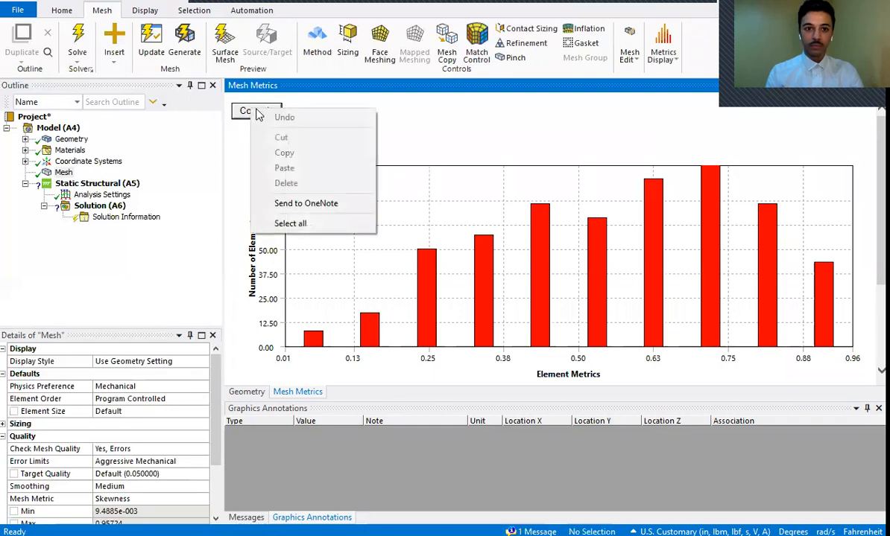
{"action": "left_click", "coordinate": [239, 113]}
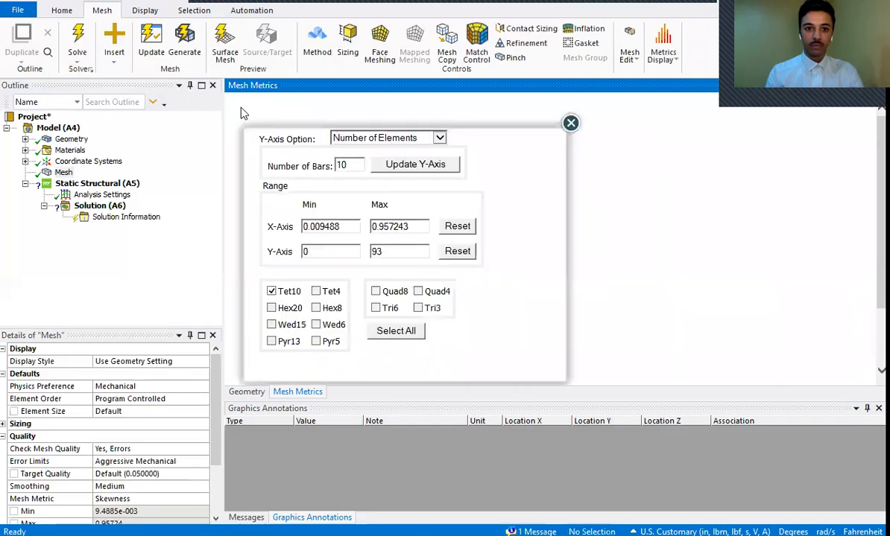
{"action": "left_click", "coordinate": [570, 124]}
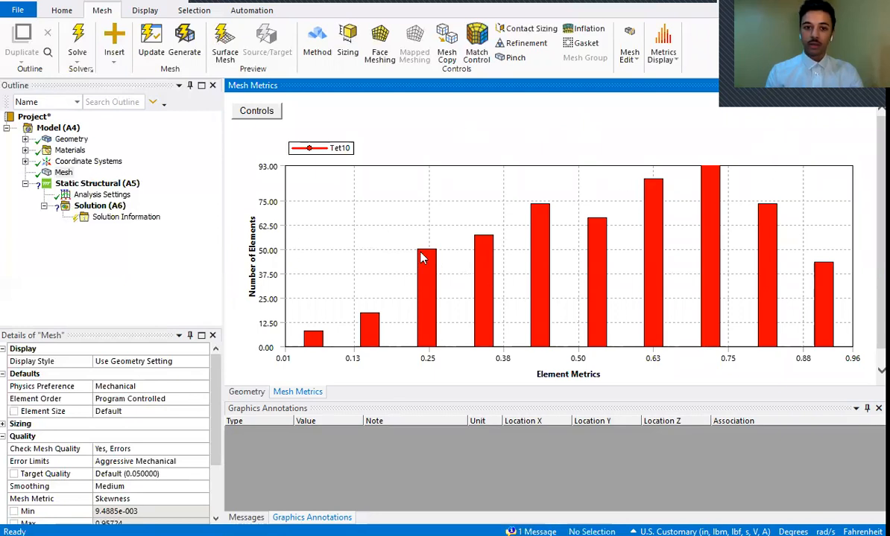
- Set the mesh metric to None and redisplay the crank's full mesh
{"action": "left_click", "coordinate": [63, 172]}
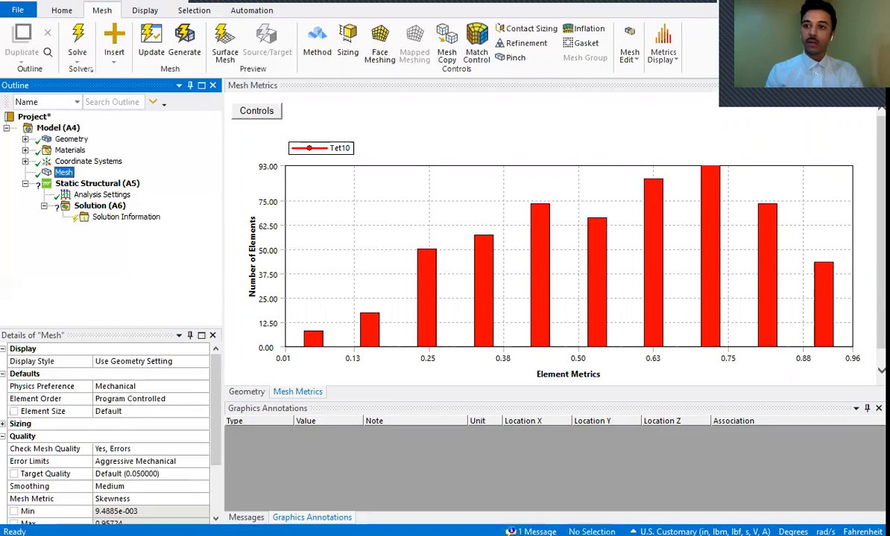
{"action": "left_click", "coordinate": [866, 86]}
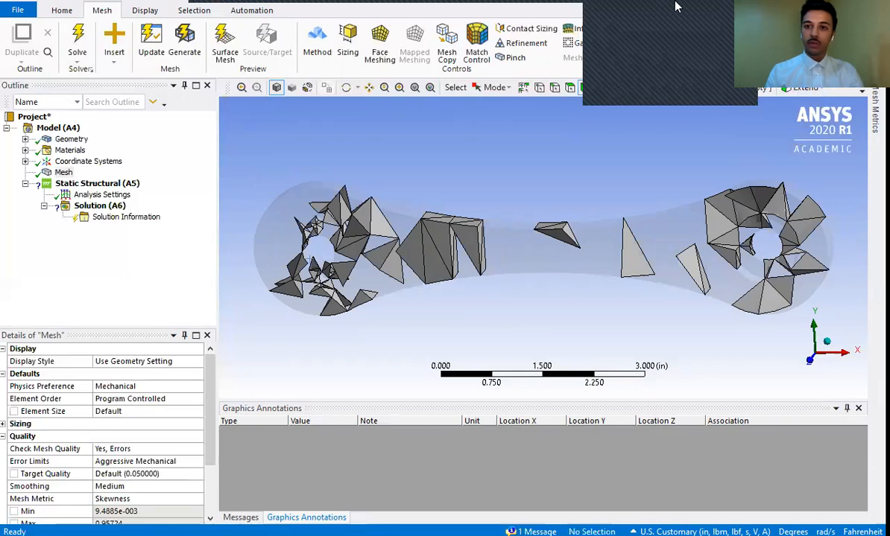
{"action": "left_click", "coordinate": [628, 60]}
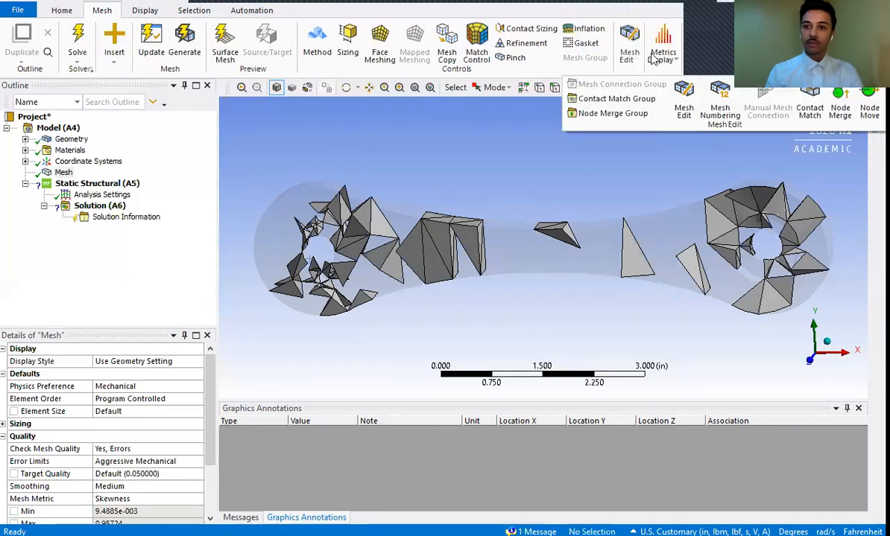
{"action": "left_click", "coordinate": [662, 56]}
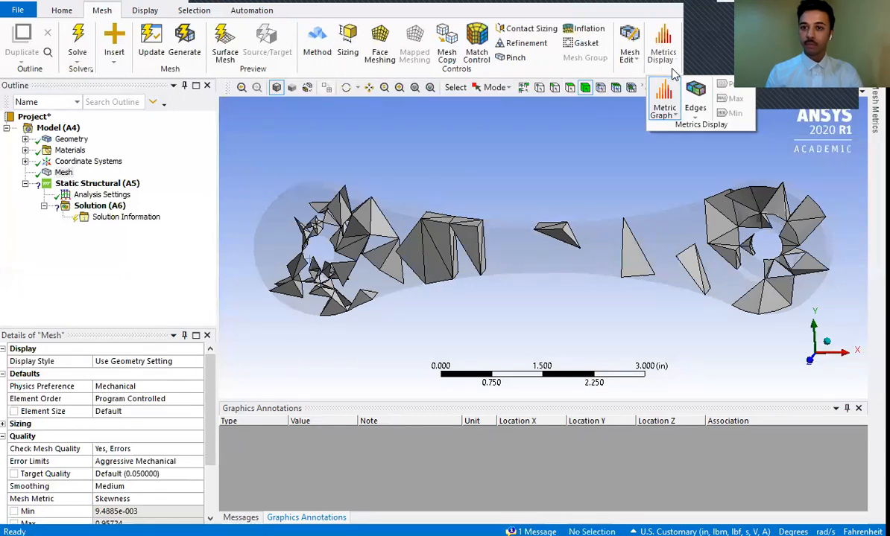
{"action": "left_click", "coordinate": [663, 111]}
{"action": "left_click", "coordinate": [684, 129]}
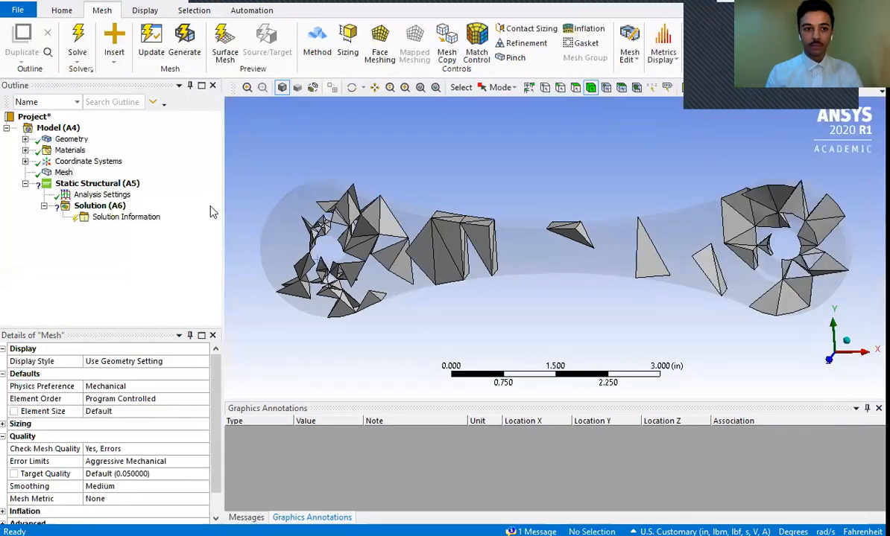
{"action": "left_click", "coordinate": [64, 172]}
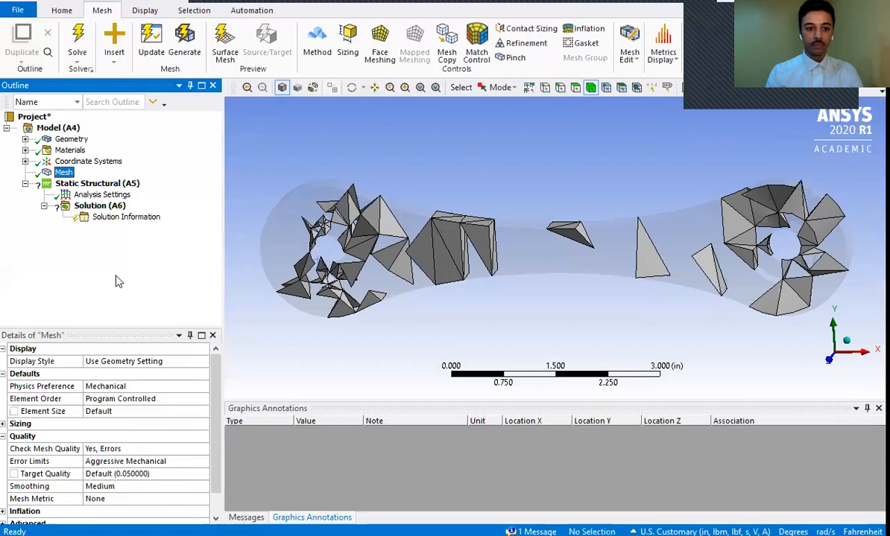
{"action": "left_click", "coordinate": [170, 487]}
{"action": "left_click", "coordinate": [171, 498]}
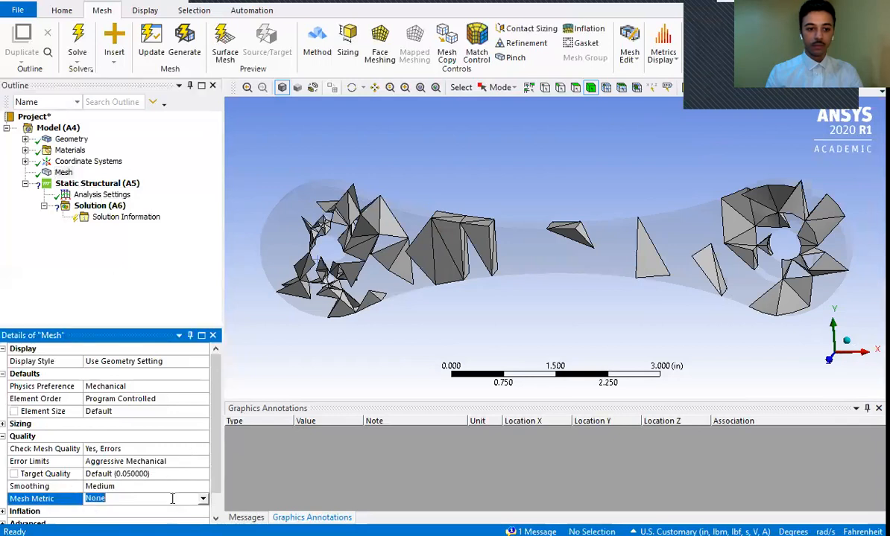
{"action": "left_click", "coordinate": [203, 499]}
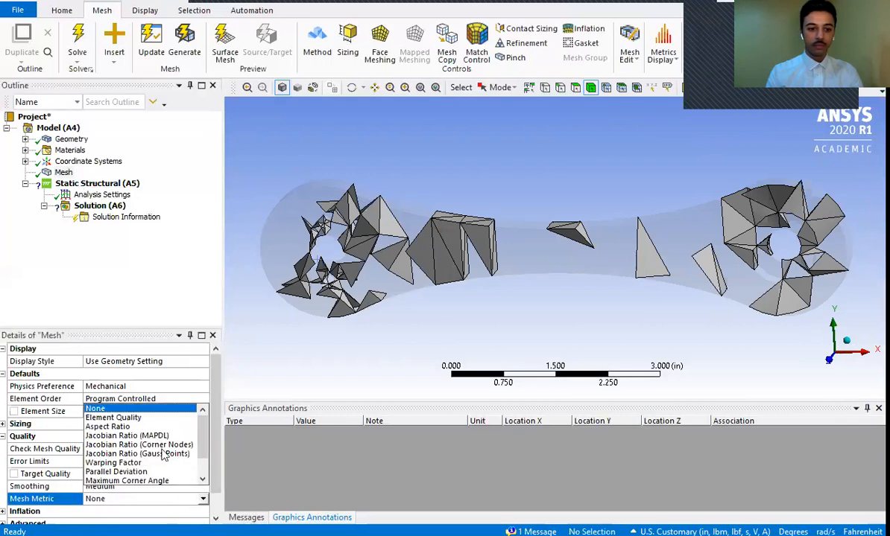
{"action": "left_click", "coordinate": [141, 409]}
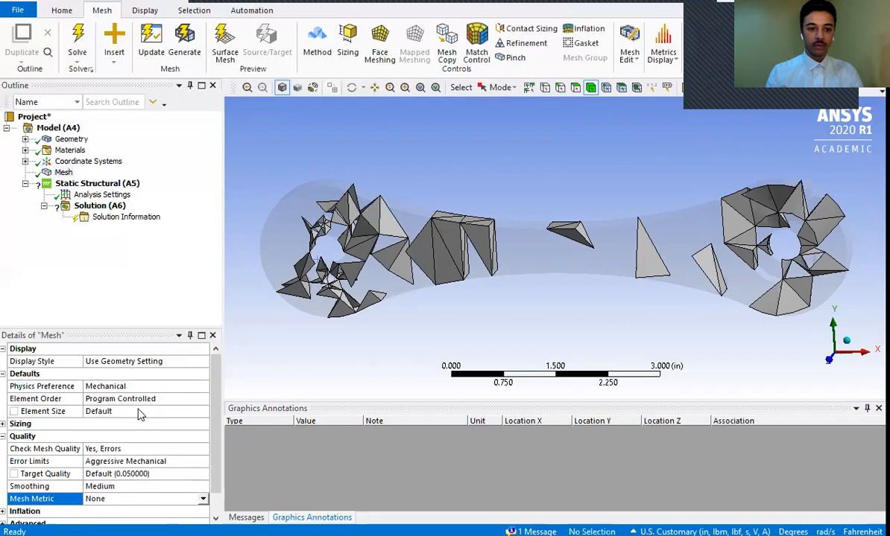
{"action": "left_click", "coordinate": [57, 161]}
{"action": "left_click", "coordinate": [60, 172]}
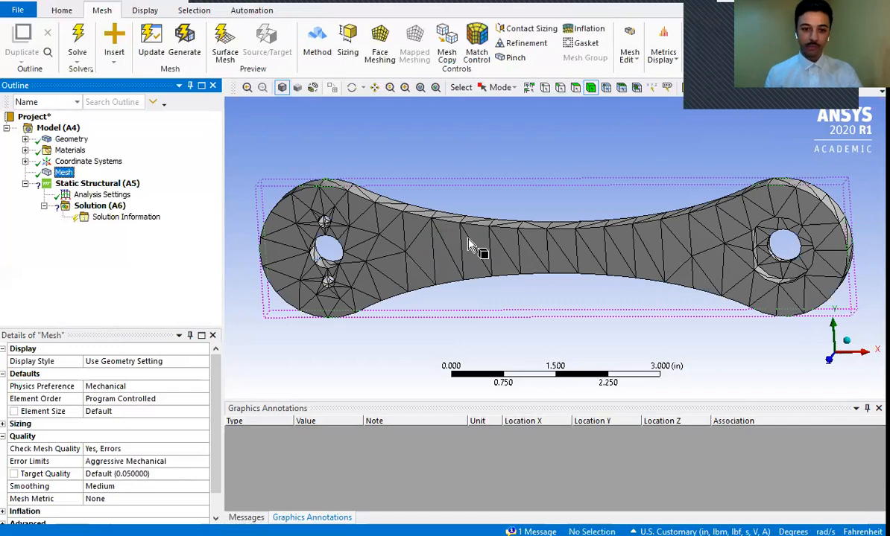
- Add a sizing control to the mesh and scope it to the whole crank body
{"action": "left_click", "coordinate": [268, 170]}
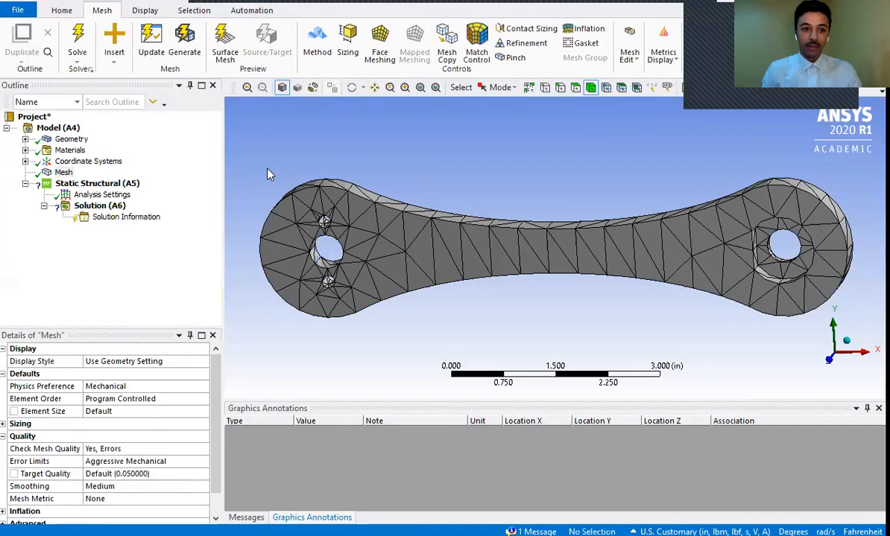
{"action": "left_click", "coordinate": [58, 173]}
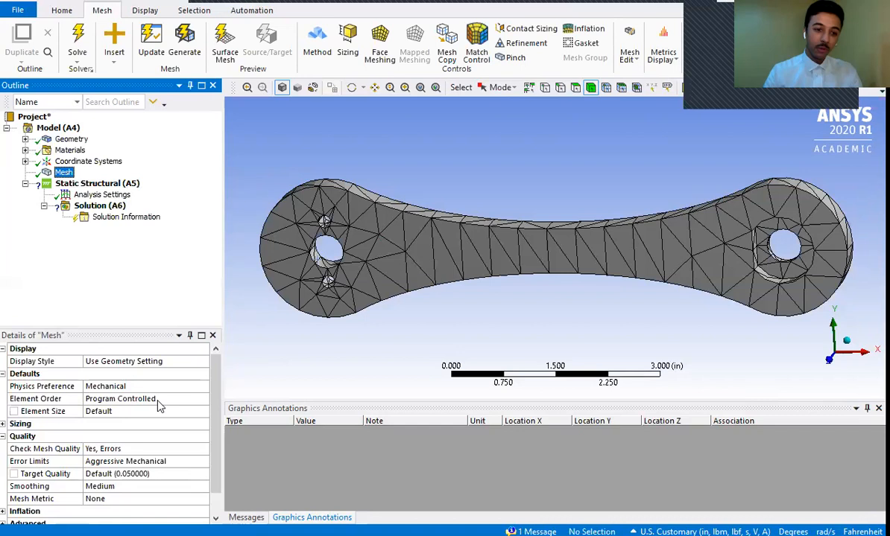
{"action": "left_click_drag", "start_coordinate": [216, 418], "coordinate": [216, 427]}
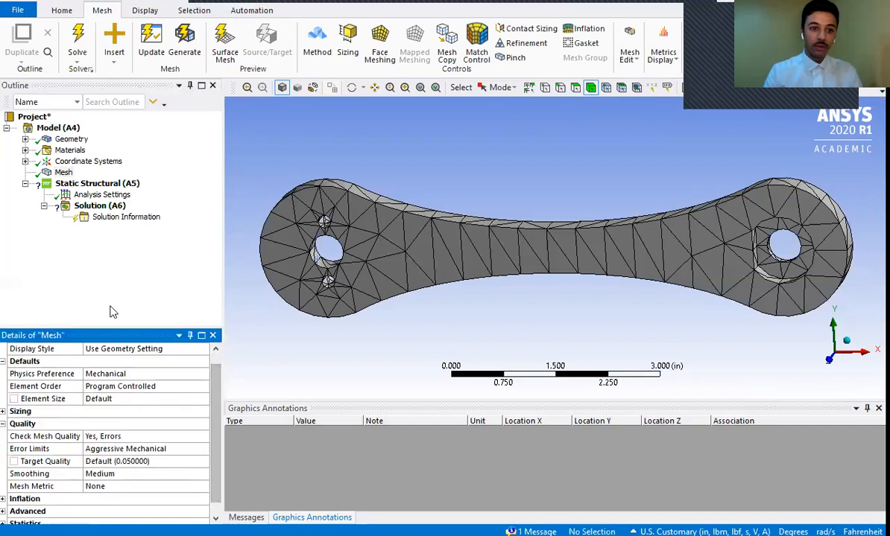
{"action": "left_click", "coordinate": [59, 172]}
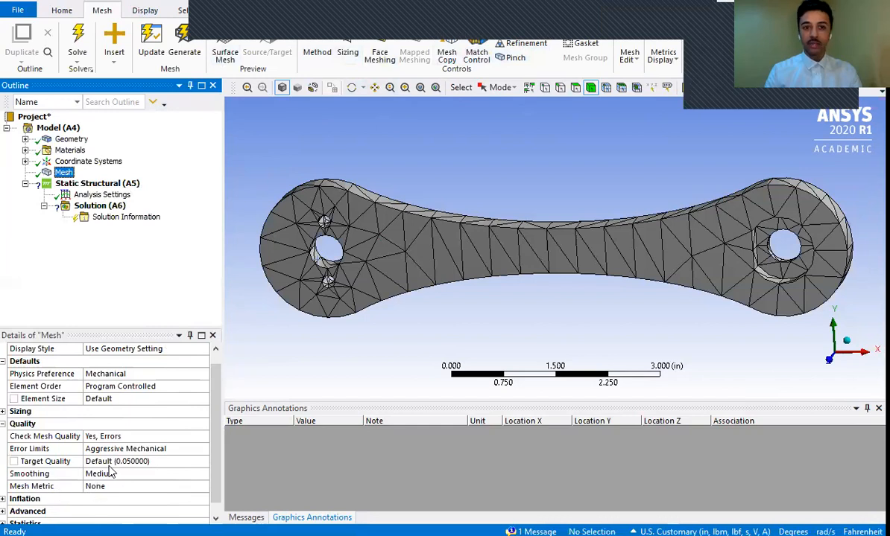
{"action": "left_click", "coordinate": [349, 39]}
{"action": "left_click", "coordinate": [82, 184]}
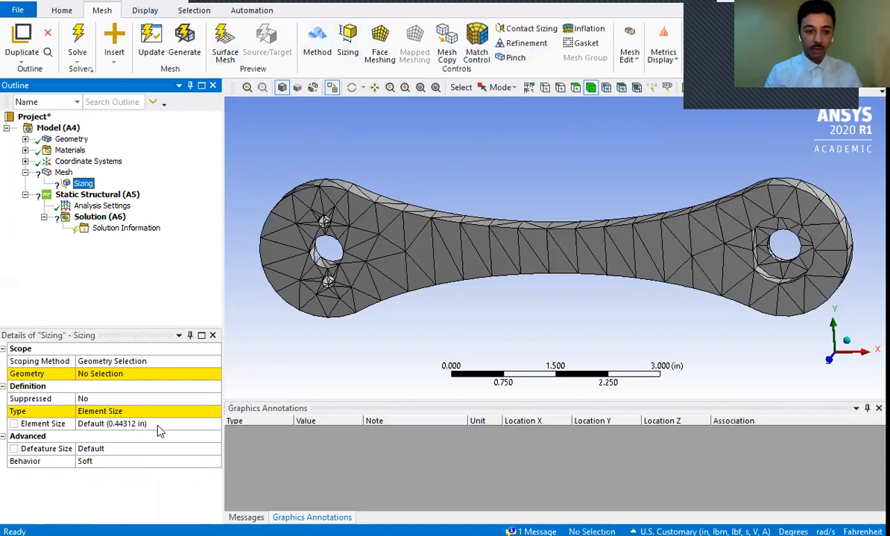
{"action": "left_click", "coordinate": [128, 377]}
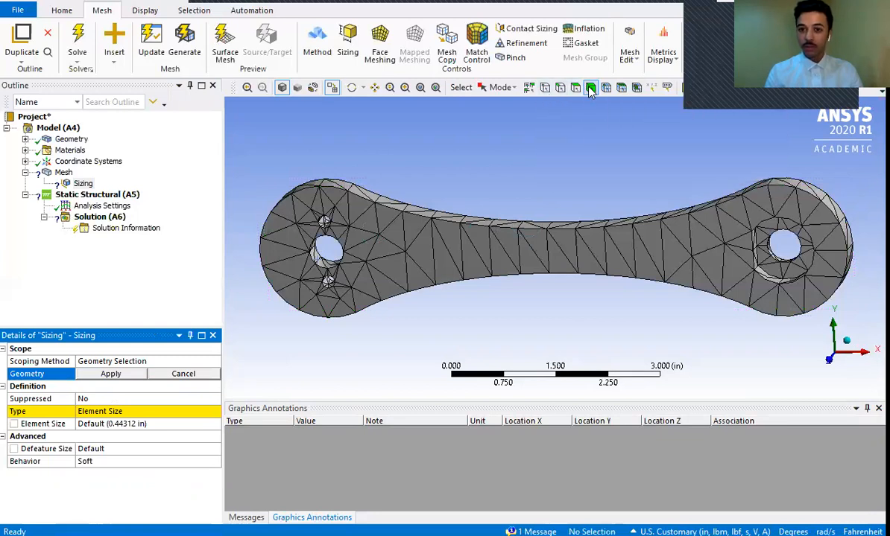
{"action": "left_click", "coordinate": [463, 243]}
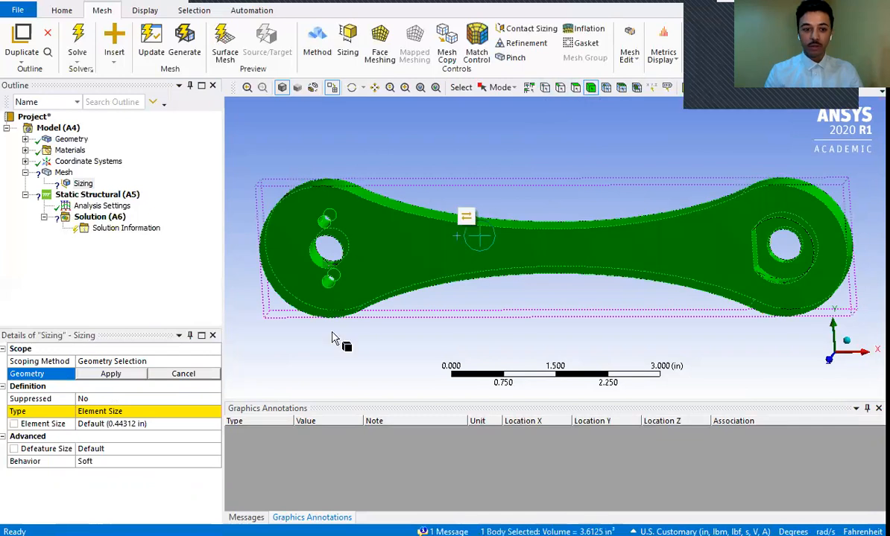
{"action": "left_click", "coordinate": [111, 374]}
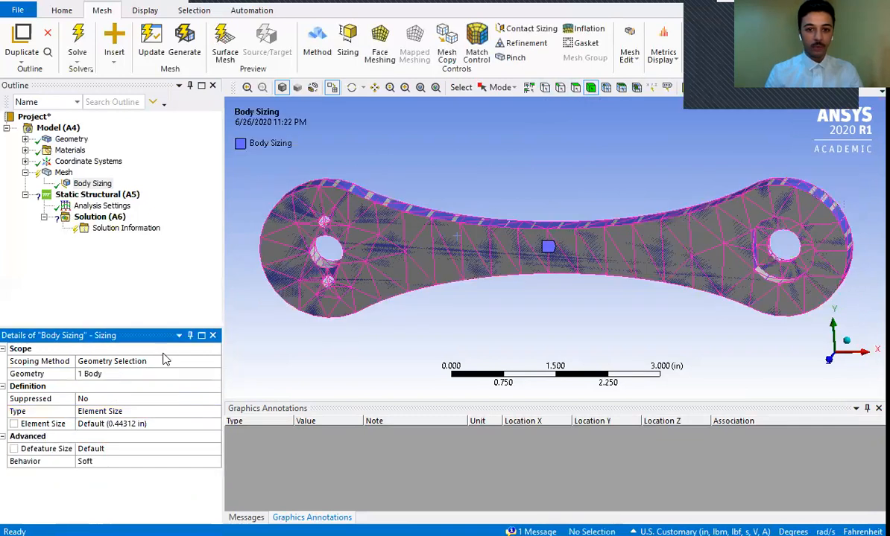
- Set the body sizing's element size to 0.2 in
{"action": "left_click", "coordinate": [156, 424]}
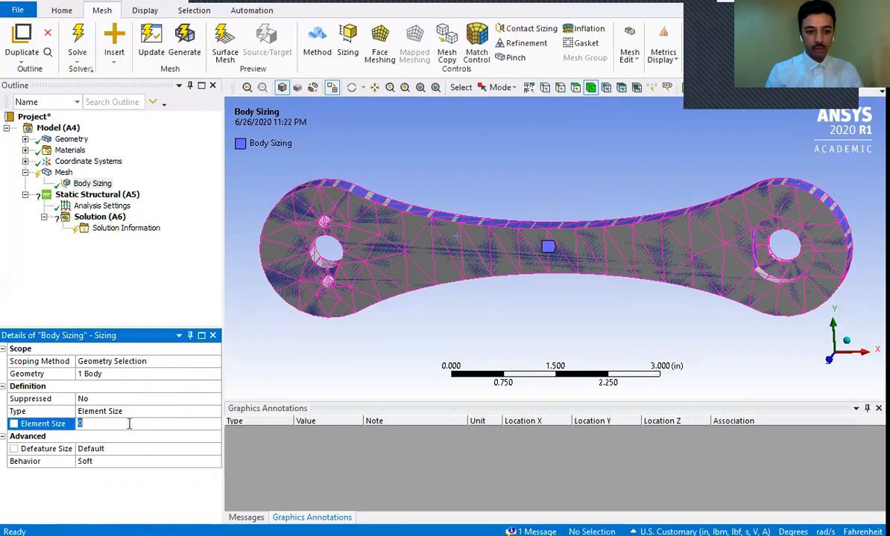
{"action": "left_click", "coordinate": [130, 437]}
{"action": "left_click", "coordinate": [170, 424]}
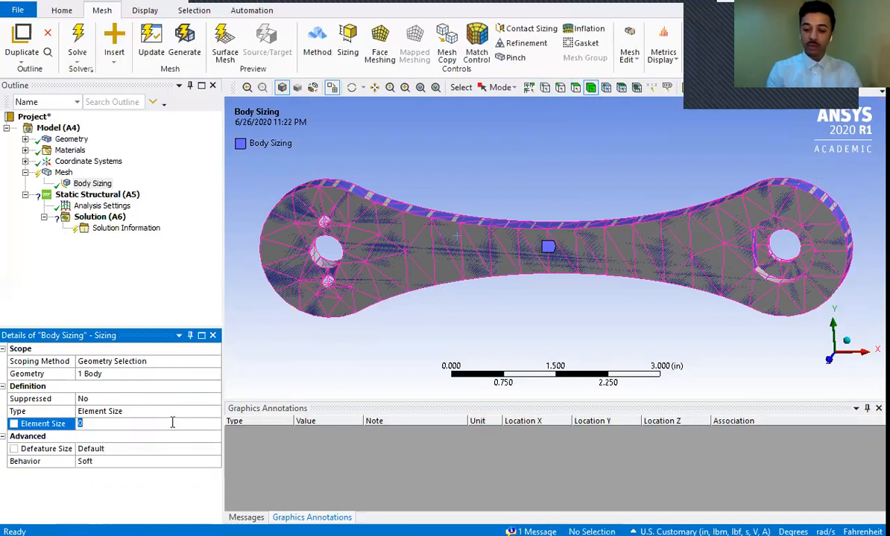
{"action": "type", "text": "0.2"}
{"action": "key", "text": "Return"}
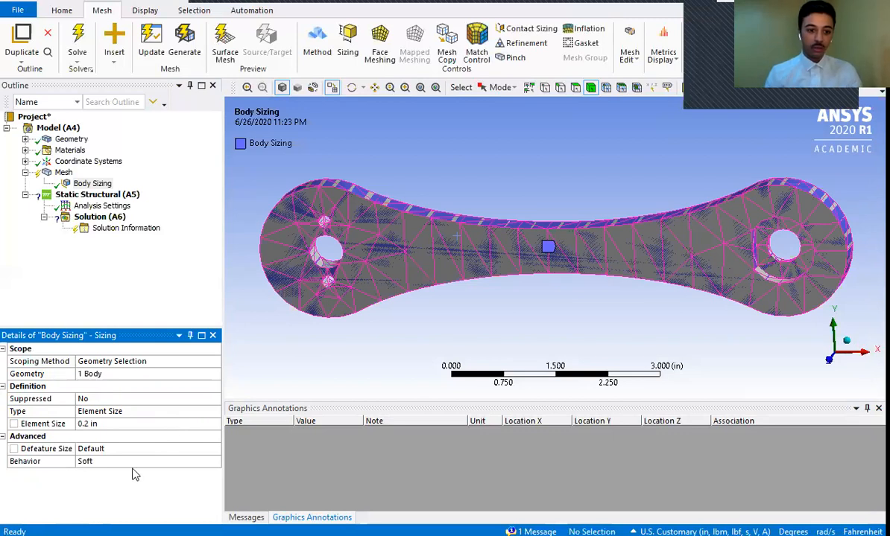
- Examine the element order options in the global mesh settings, keeping Program Controlled
{"action": "left_click", "coordinate": [64, 174]}
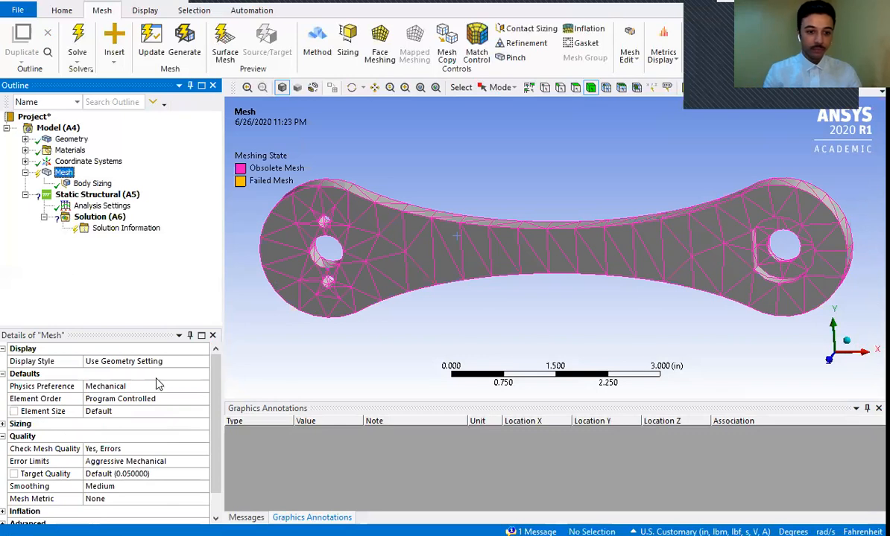
{"action": "left_click", "coordinate": [177, 398]}
{"action": "left_click", "coordinate": [203, 401]}
{"action": "left_click", "coordinate": [202, 400]}
{"action": "left_click", "coordinate": [201, 400]}
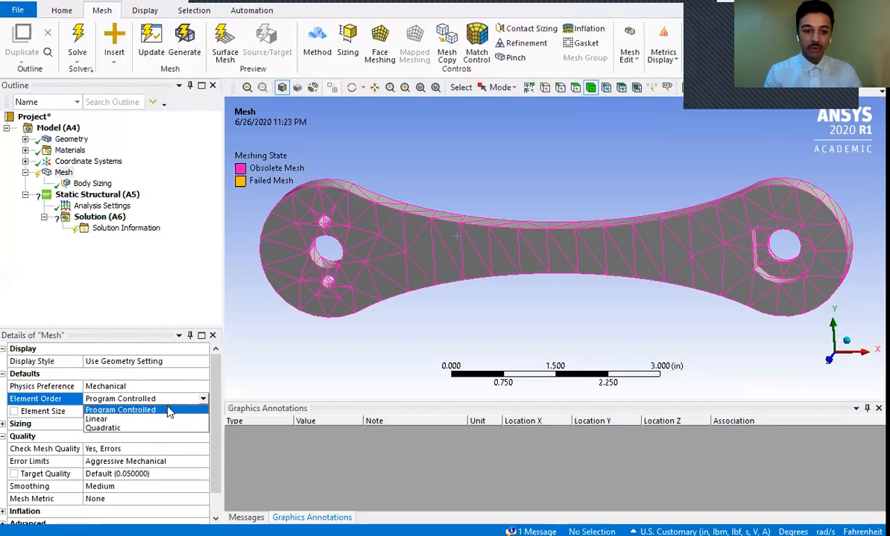
{"action": "left_click", "coordinate": [136, 276]}
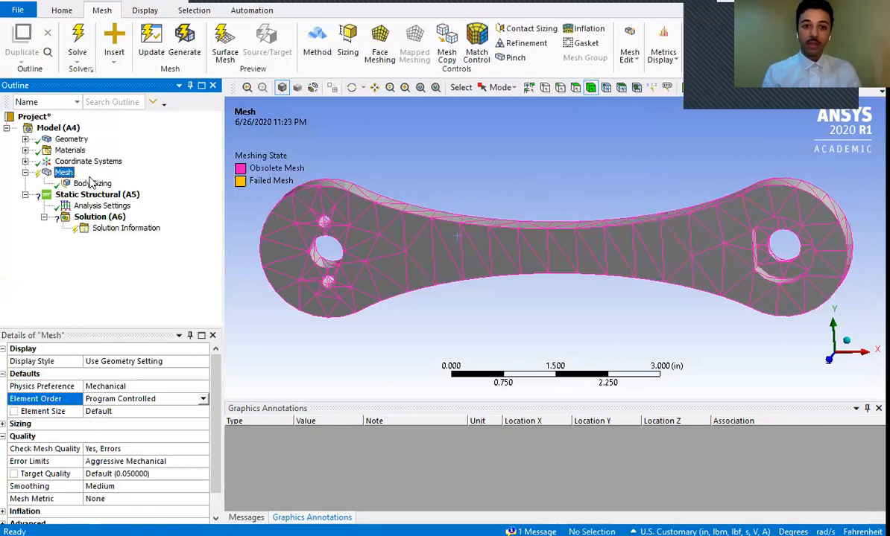
- Add a mesh method control scoped to the crank body and set its method to MultiZone
{"action": "left_click", "coordinate": [316, 41]}
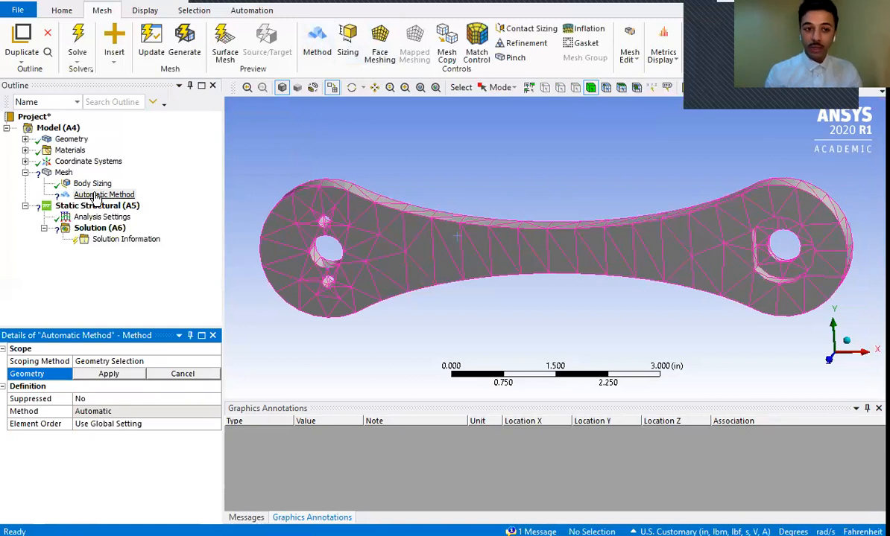
{"action": "left_click", "coordinate": [519, 235]}
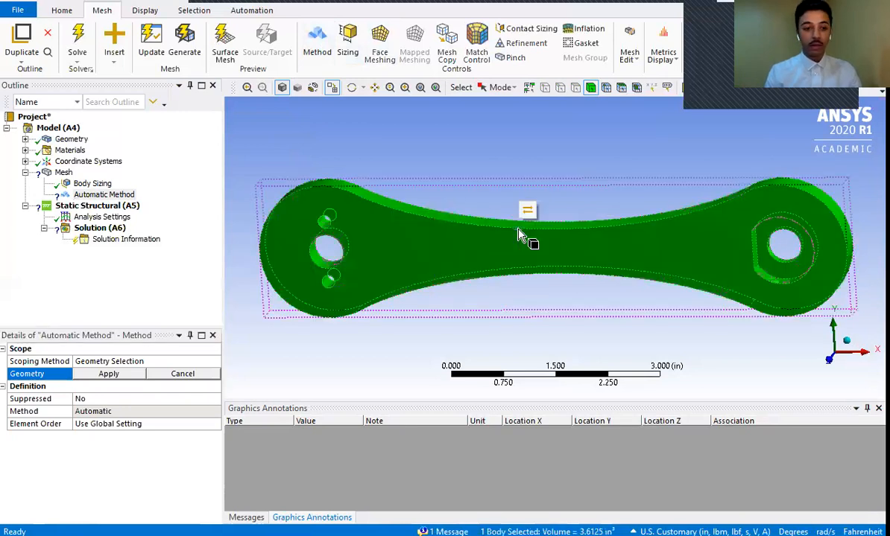
{"action": "left_click", "coordinate": [106, 374]}
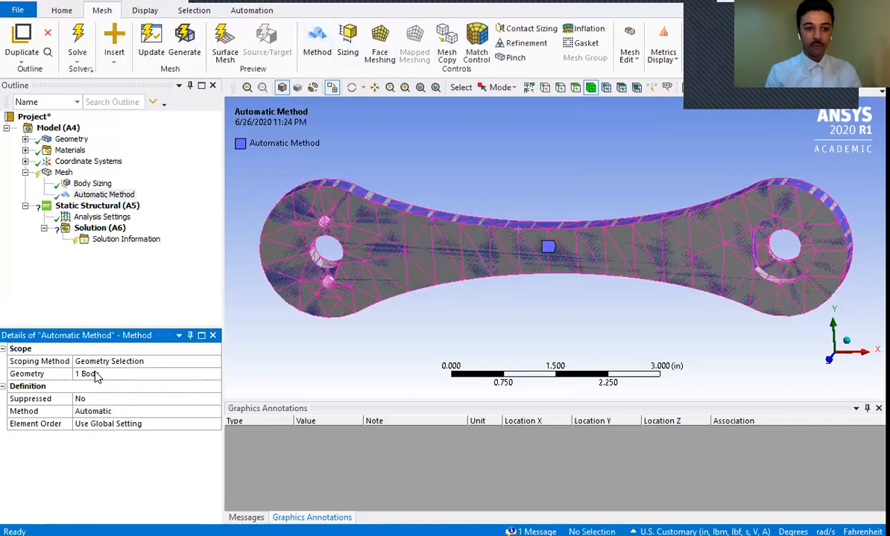
{"action": "left_click", "coordinate": [125, 410]}
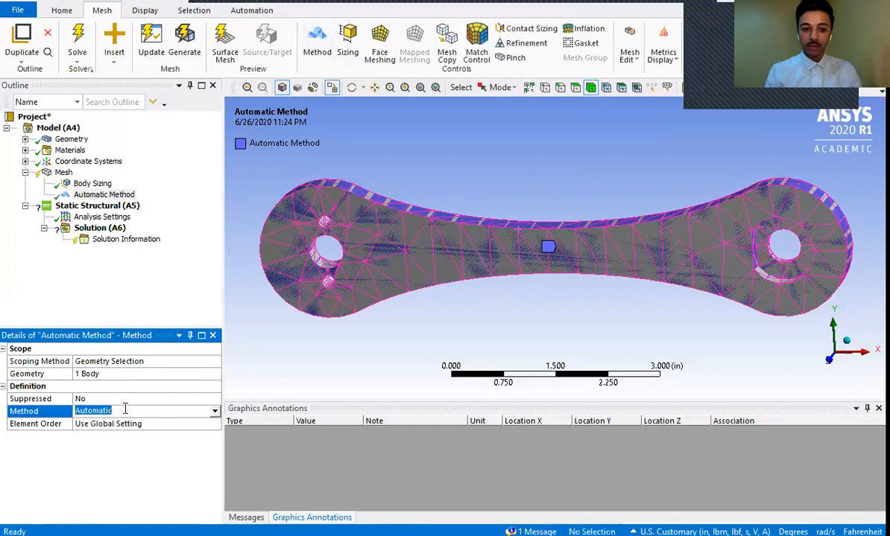
{"action": "left_click", "coordinate": [215, 411]}
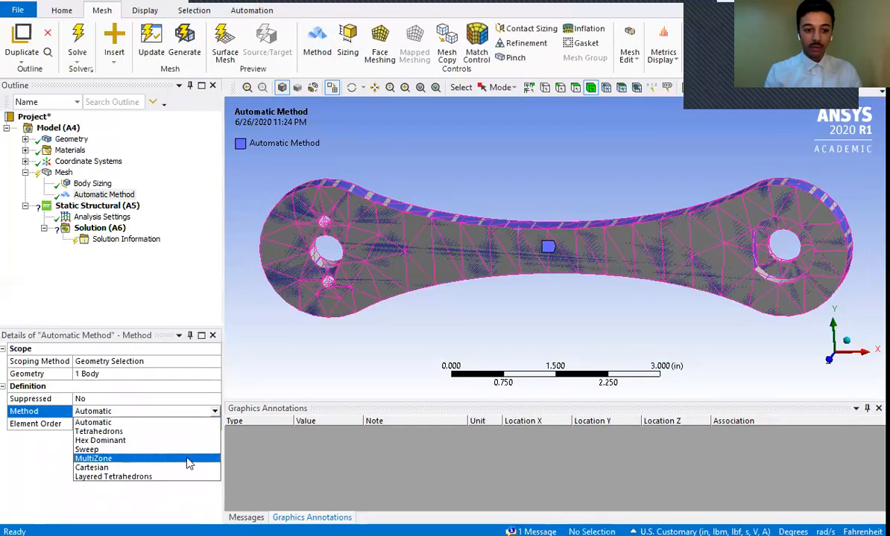
{"action": "left_click", "coordinate": [125, 460]}
{"action": "left_click_drag", "start_coordinate": [218, 382], "coordinate": [218, 401]}
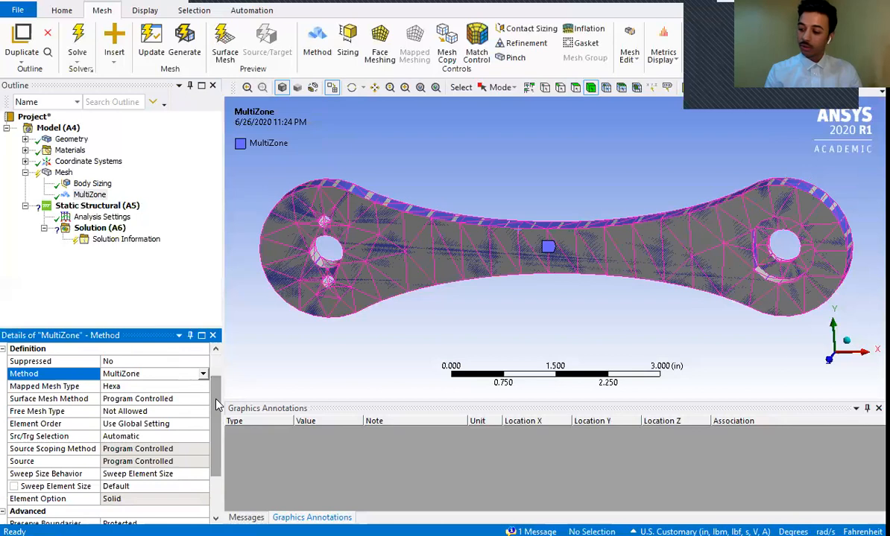
- Keep the MultiZone method's mapped mesh type at Hexa and set its surface mesh method to Uniform
{"action": "left_click", "coordinate": [132, 386]}
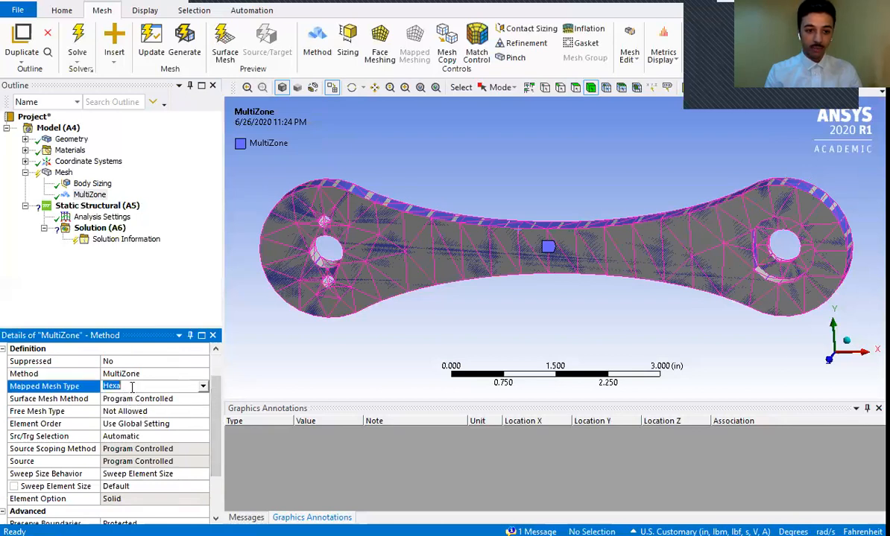
{"action": "left_click", "coordinate": [203, 387]}
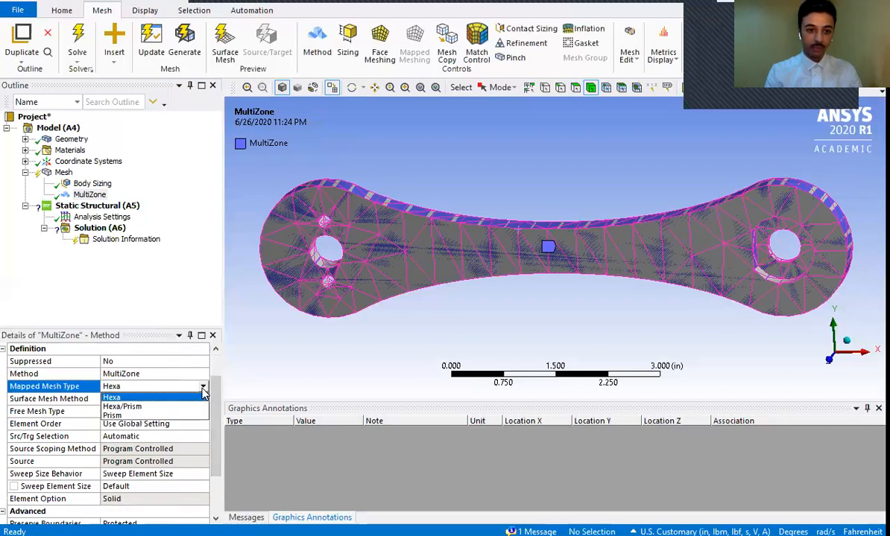
{"action": "left_click", "coordinate": [204, 395]}
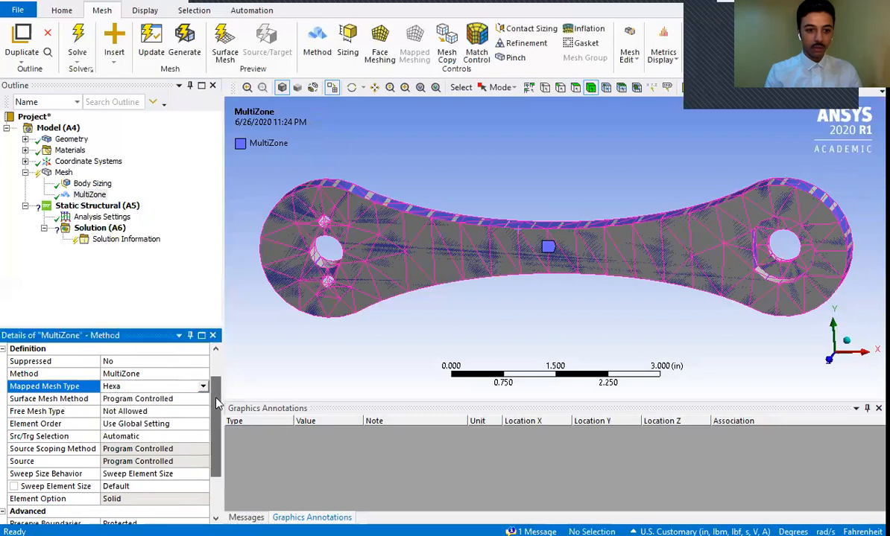
{"action": "left_click", "coordinate": [187, 398]}
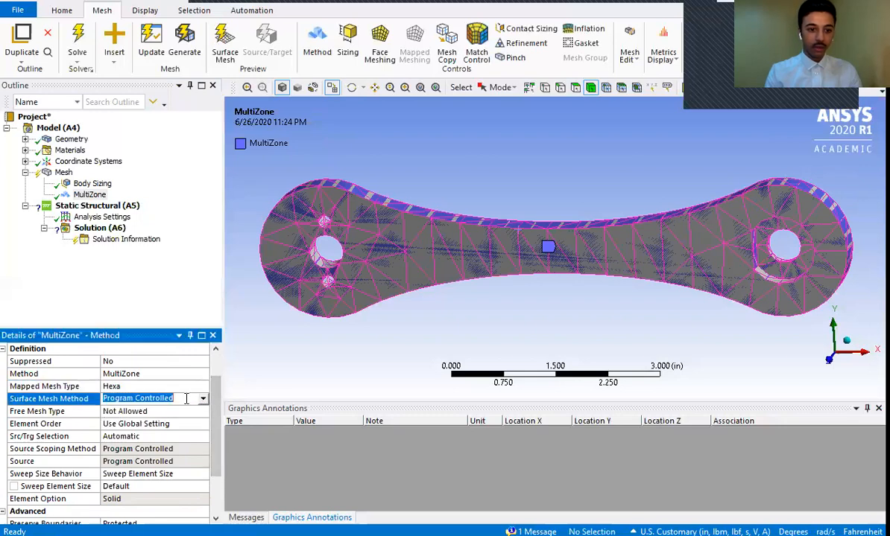
{"action": "left_click", "coordinate": [204, 400]}
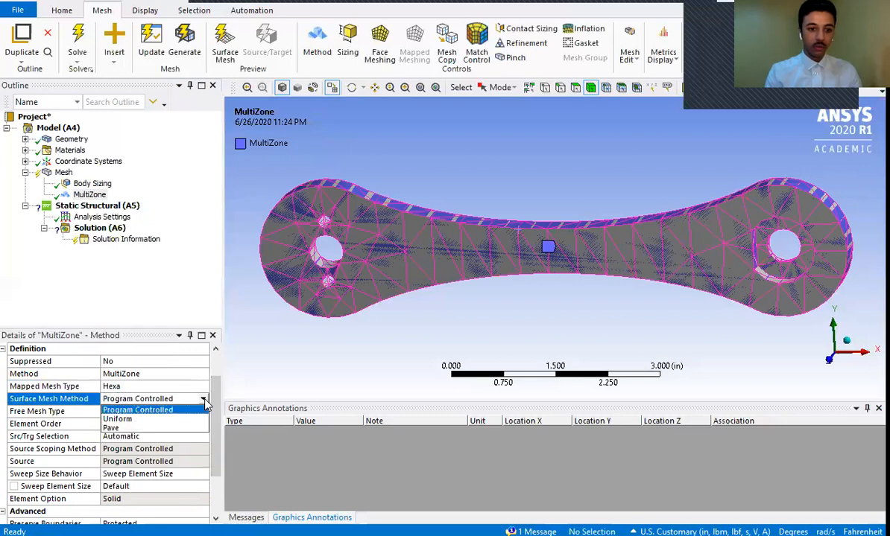
{"action": "left_click", "coordinate": [170, 419]}
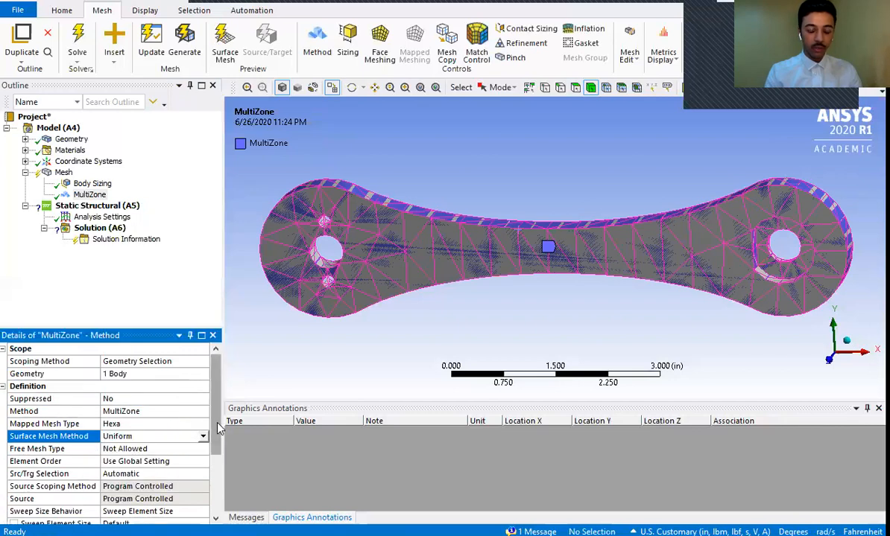
- Review the remaining MultiZone settings and update the crank's mesh
{"action": "scroll", "coordinate": [198, 454], "scroll_direction": "down", "scroll_amount": 4}
{"action": "scroll", "coordinate": [197, 462], "scroll_direction": "up", "scroll_amount": 1}
{"action": "scroll", "coordinate": [205, 473], "scroll_direction": "down", "scroll_amount": 1}
{"action": "scroll", "coordinate": [202, 417], "scroll_direction": "up", "scroll_amount": 4}
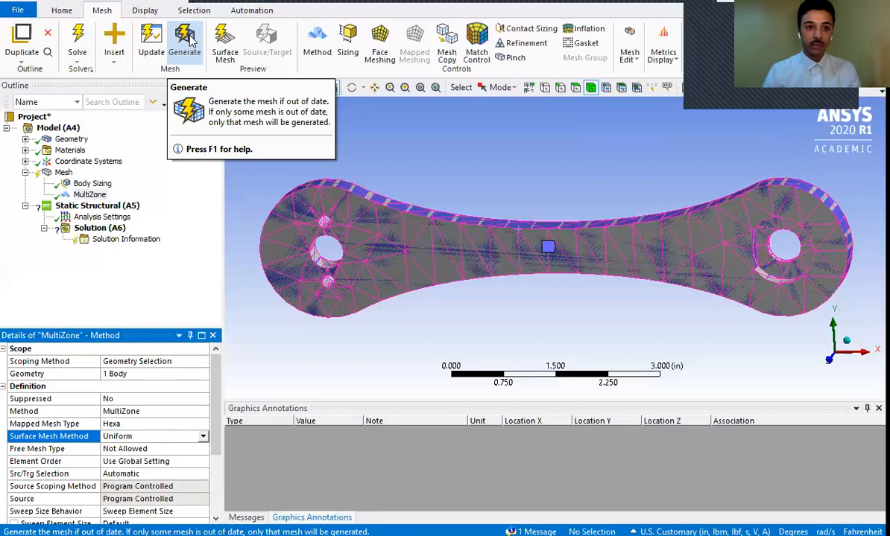
{"action": "left_click", "coordinate": [154, 42]}
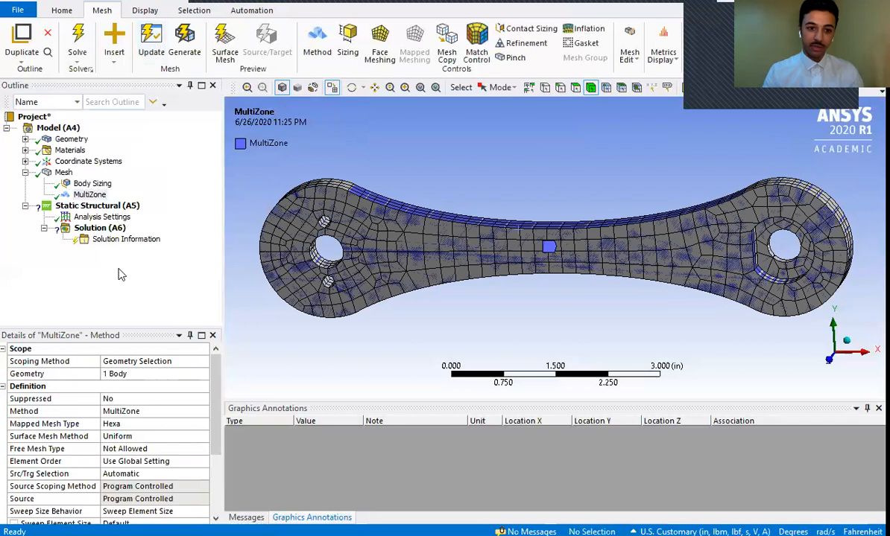
- Display the updated mesh without the method highlighting and inspect the crank from an angled view
{"action": "left_click", "coordinate": [89, 195]}
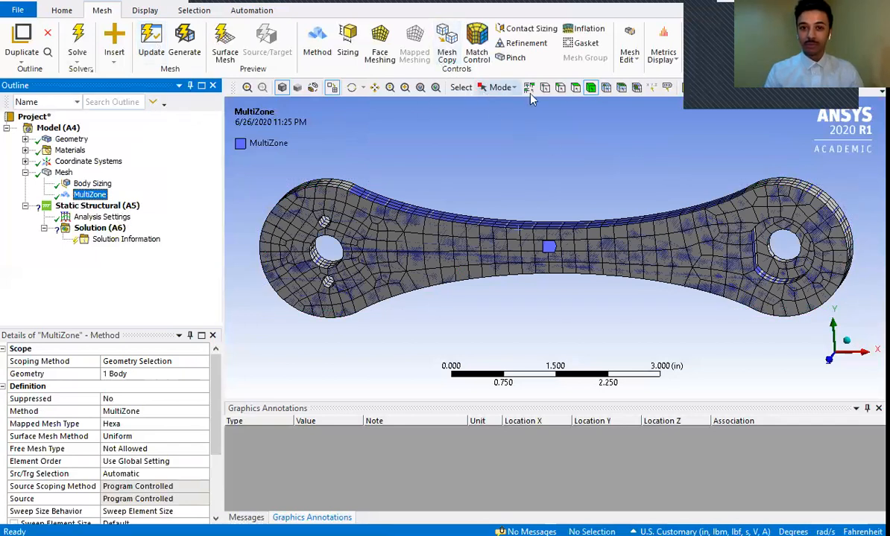
{"action": "left_click", "coordinate": [351, 87]}
{"action": "left_click_drag", "start_coordinate": [821, 276], "coordinate": [752, 265]}
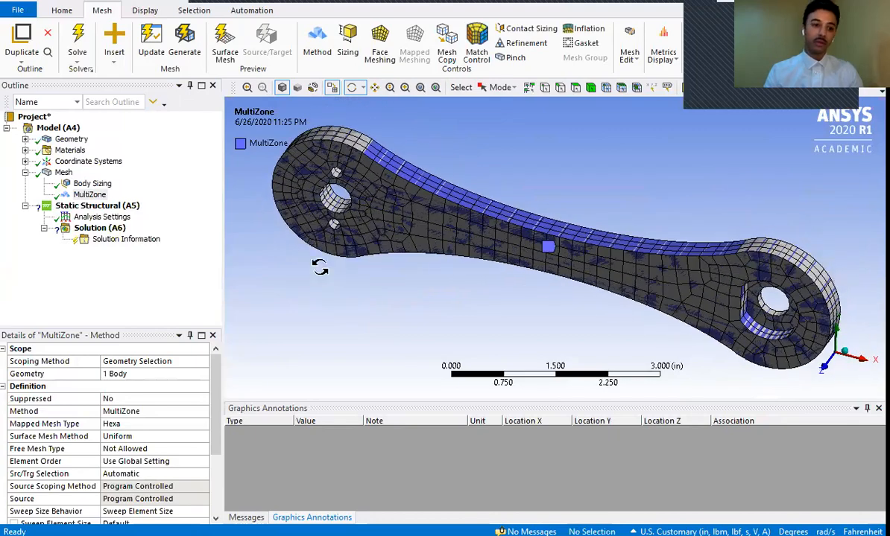
{"action": "left_click", "coordinate": [64, 173]}
{"action": "left_click_drag", "start_coordinate": [739, 276], "coordinate": [780, 283]}
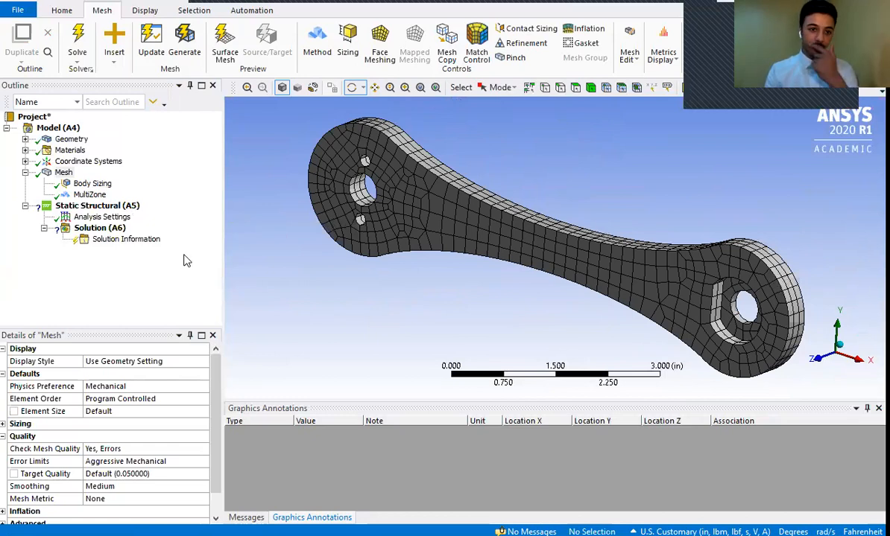
{"action": "left_click", "coordinate": [64, 173]}
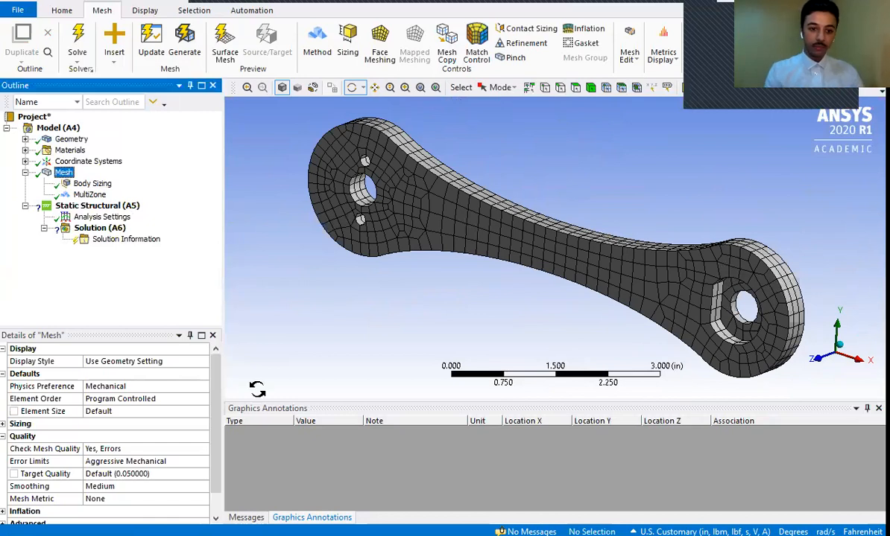
- Expand the mesh statistics to check the node and element counts
{"action": "left_click_drag", "start_coordinate": [214, 378], "coordinate": [215, 431]}
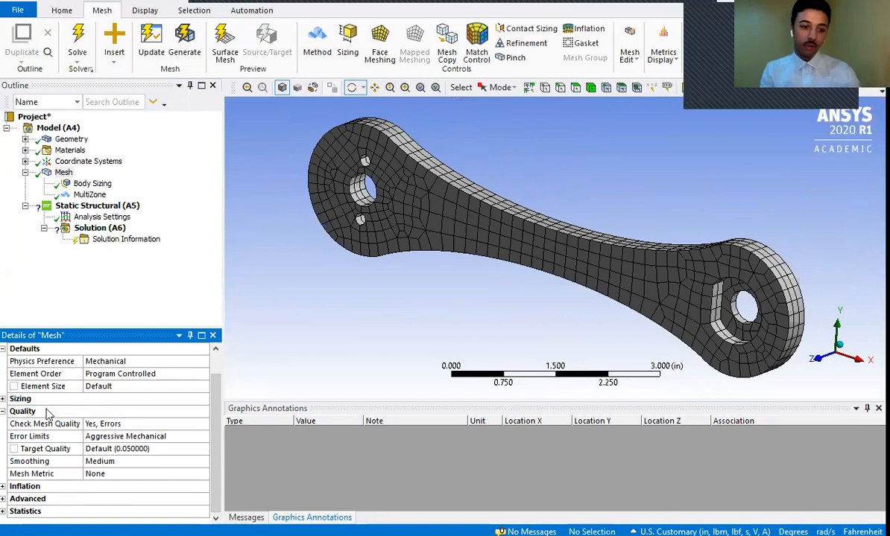
{"action": "left_click", "coordinate": [3, 512]}
{"action": "left_click_drag", "start_coordinate": [212, 455], "coordinate": [206, 503]}
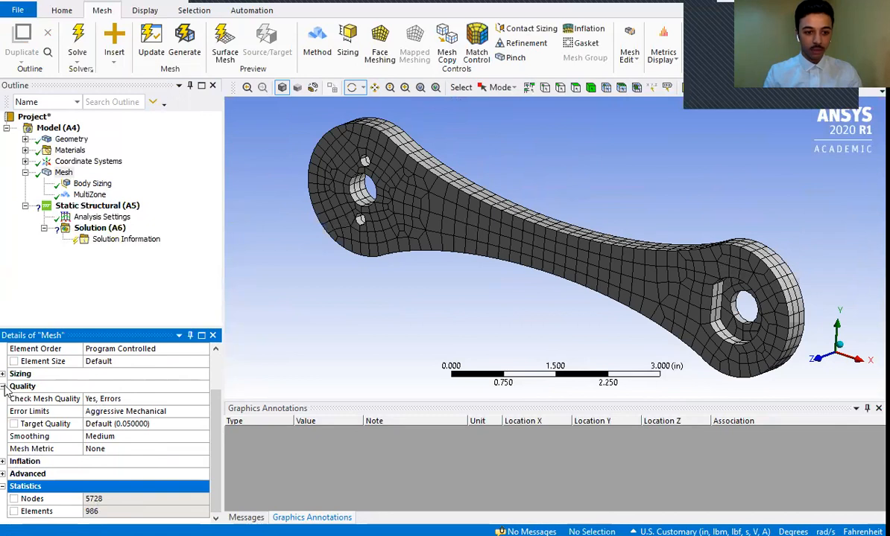
- Set the mesh metric to Skewness to chart the quality of the updated mesh
{"action": "left_click", "coordinate": [122, 449]}
{"action": "left_click", "coordinate": [203, 450]}
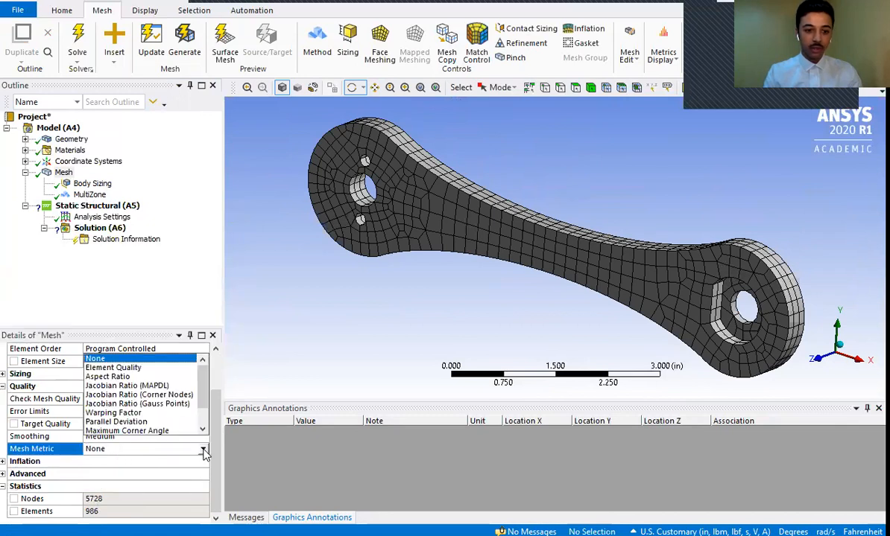
{"action": "scroll", "coordinate": [197, 406], "scroll_direction": "down", "scroll_amount": 1}
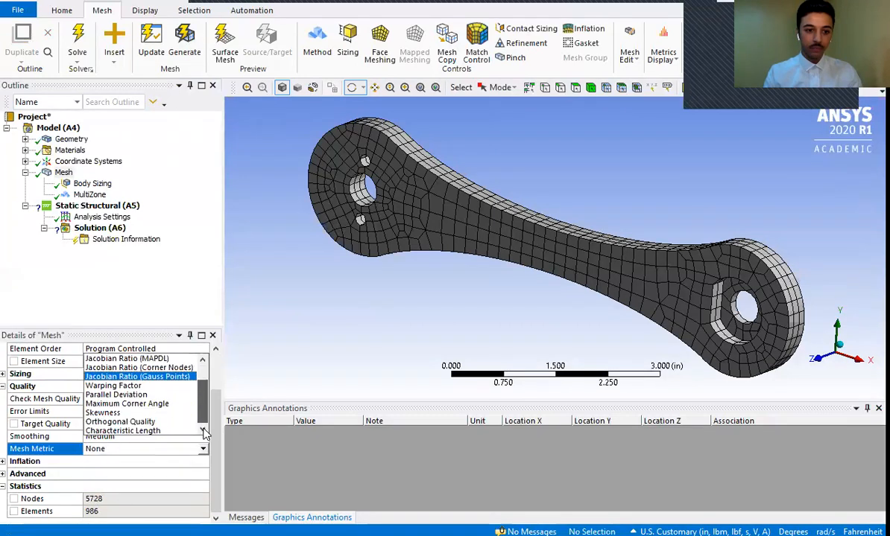
{"action": "left_click", "coordinate": [136, 414]}
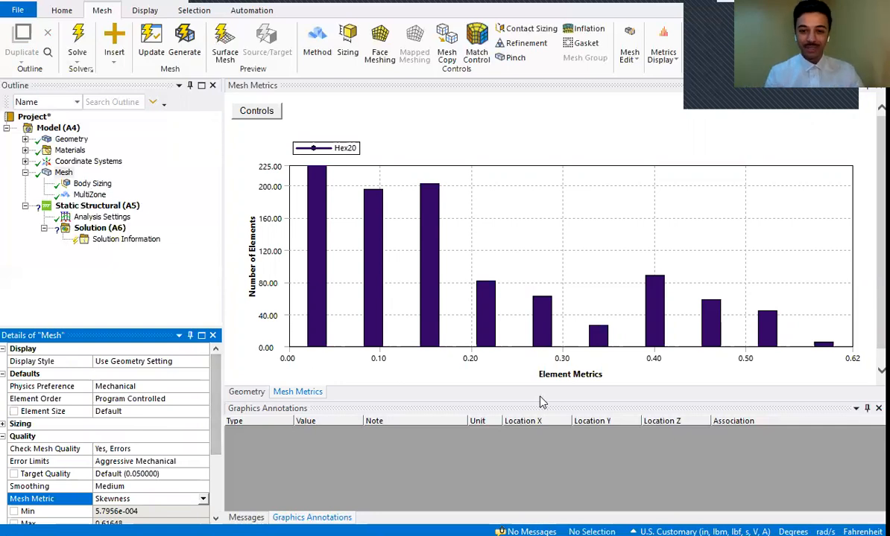
{"action": "scroll", "coordinate": [570, 257], "scroll_direction": "down", "scroll_amount": 1}
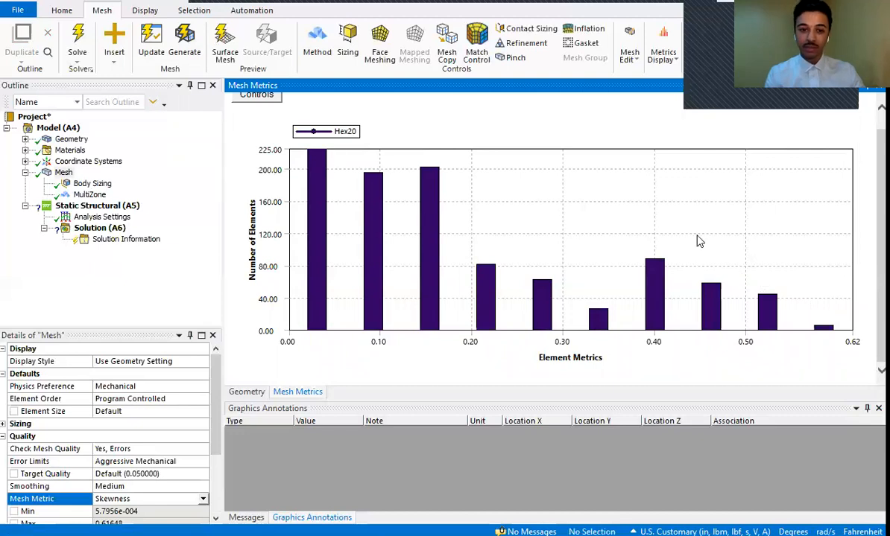
- Examine where the elements of the three lowest skewness bars lie, highlighting the lowest bar's elements on the crank
{"action": "left_click", "coordinate": [318, 307]}
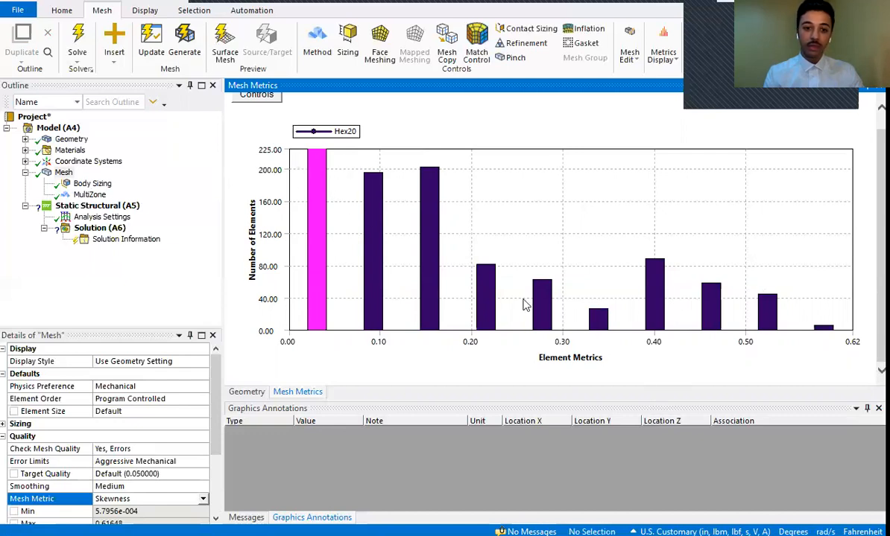
{"action": "left_click", "coordinate": [256, 392]}
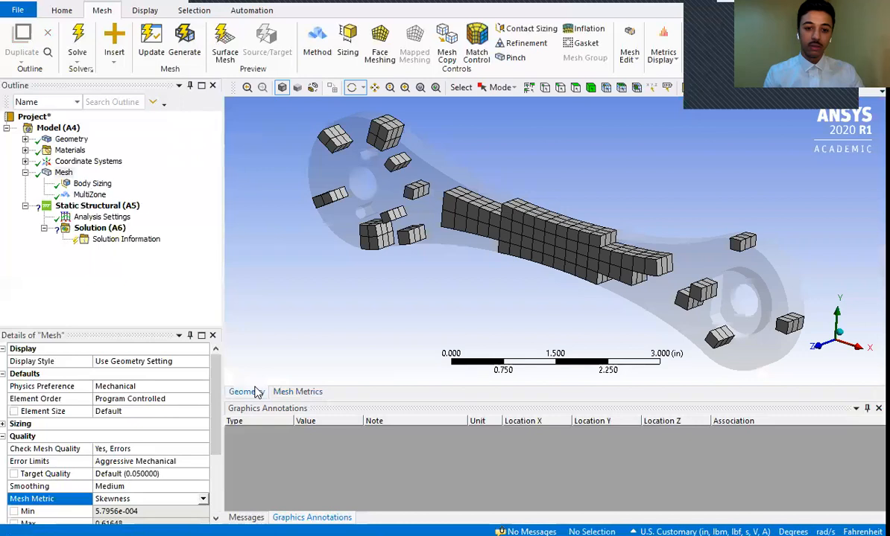
{"action": "left_click", "coordinate": [294, 391]}
{"action": "left_click", "coordinate": [373, 250]}
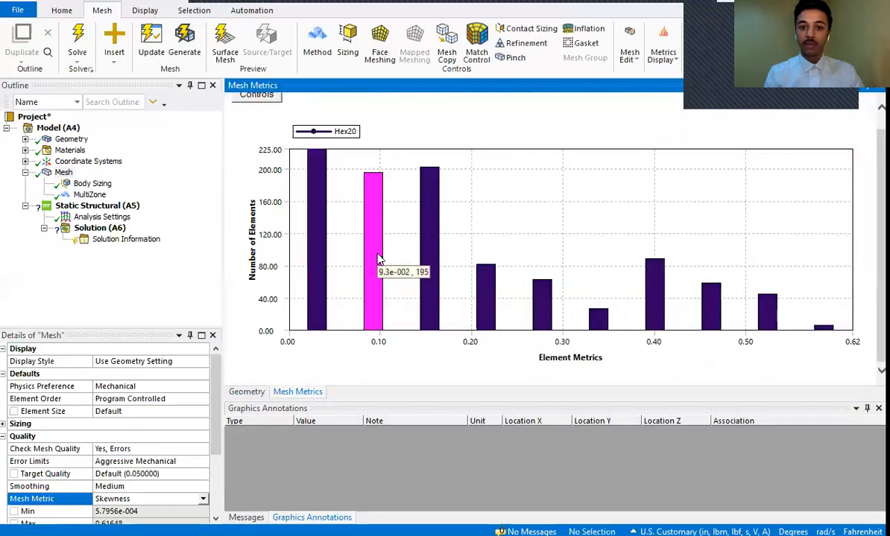
{"action": "left_click", "coordinate": [428, 242]}
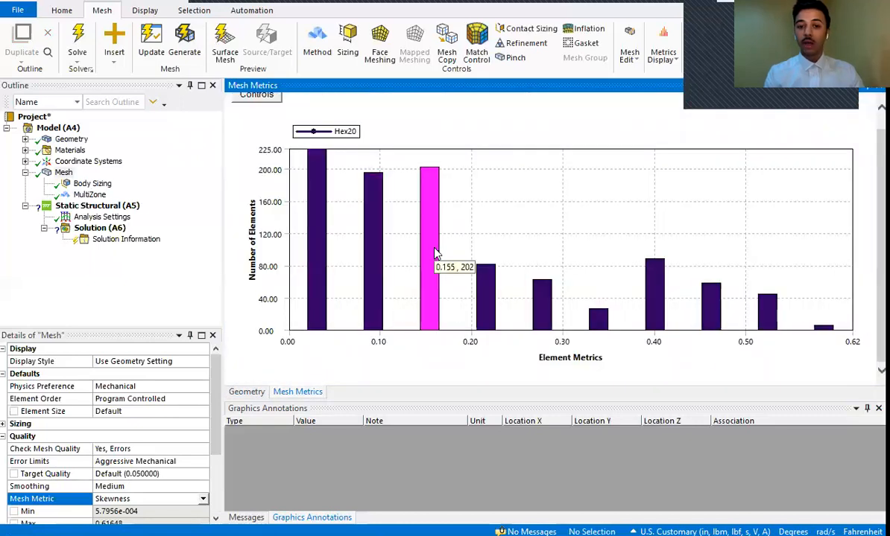
{"action": "left_click", "coordinate": [317, 189]}
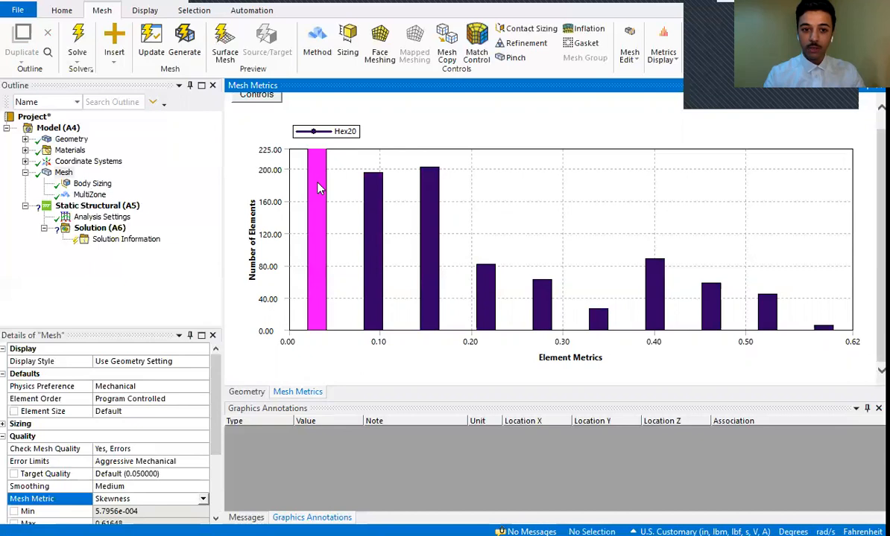
{"action": "left_click", "coordinate": [247, 392]}
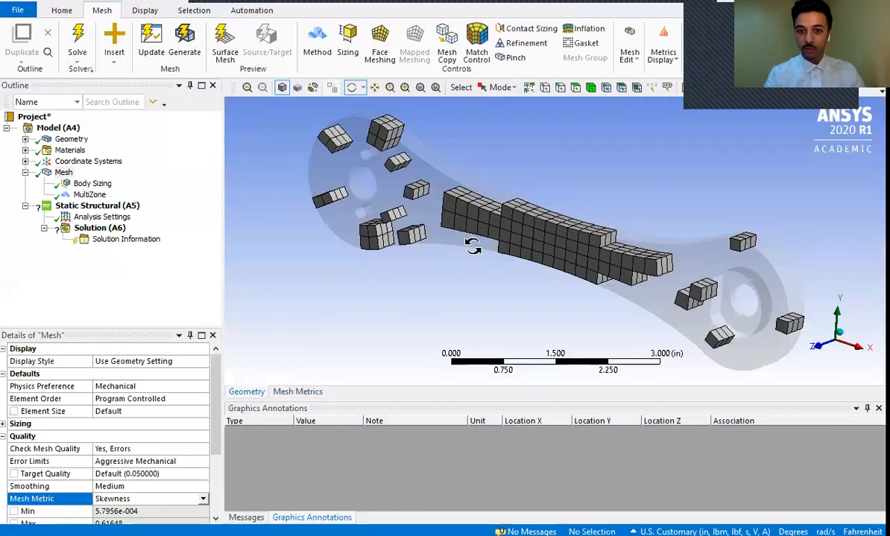
{"action": "left_click", "coordinate": [305, 393]}
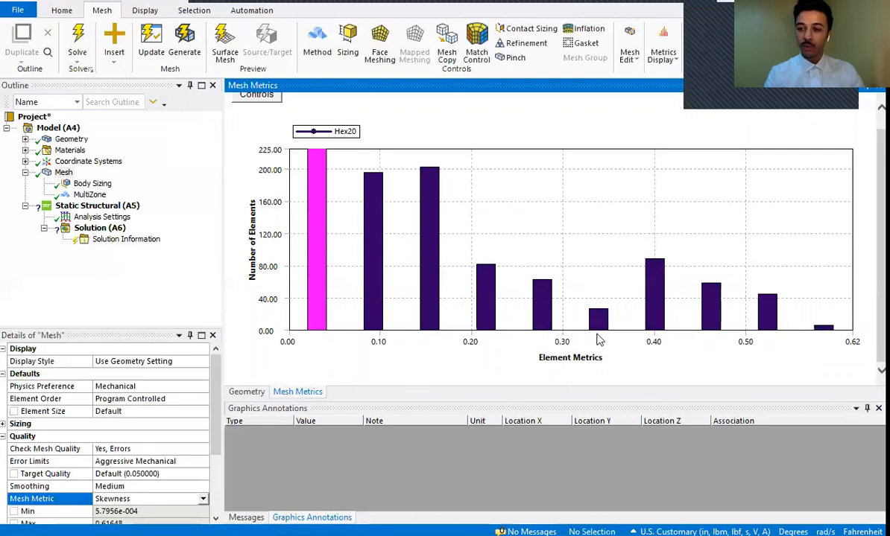
- Compare the lowest and highest skewness bars and locate the highest bar's elements on the crank
{"action": "left_click", "coordinate": [824, 328]}
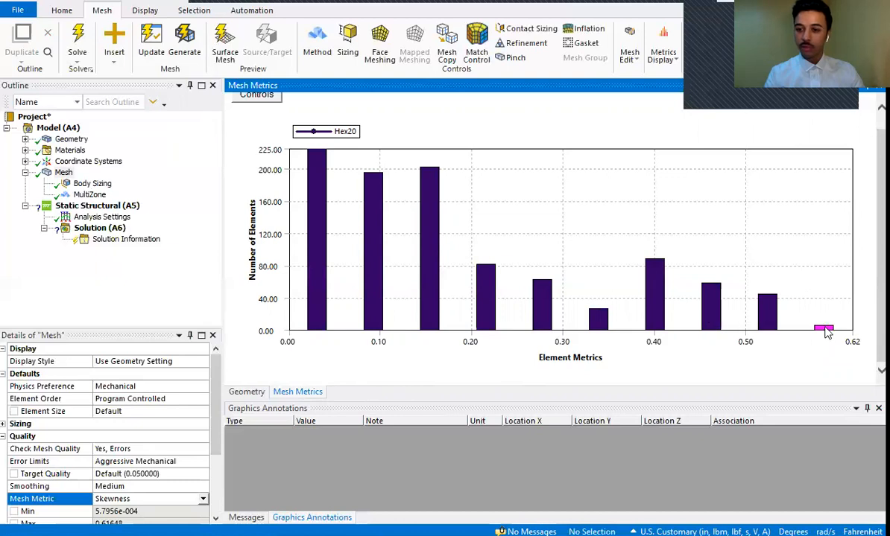
{"action": "mouse_move", "coordinate": [824, 332]}
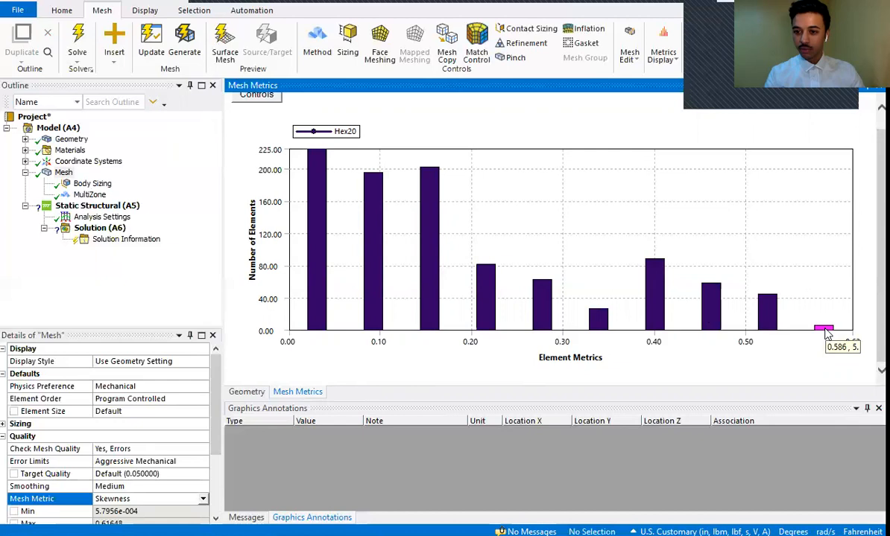
{"action": "mouse_move", "coordinate": [315, 299]}
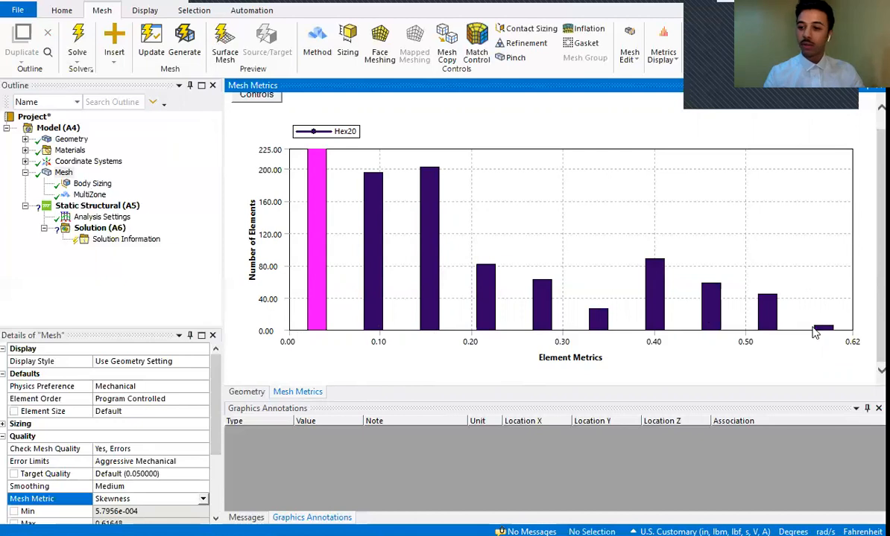
{"action": "left_click", "coordinate": [817, 329]}
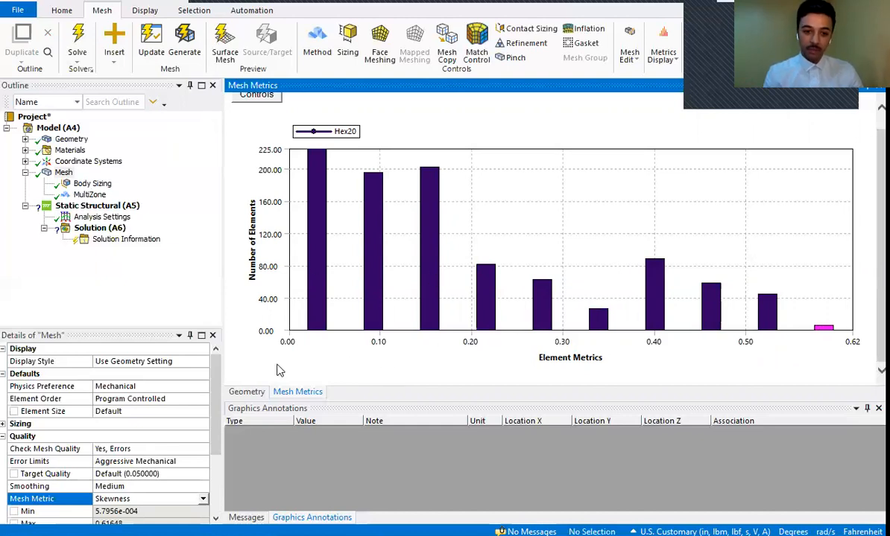
{"action": "left_click", "coordinate": [248, 392]}
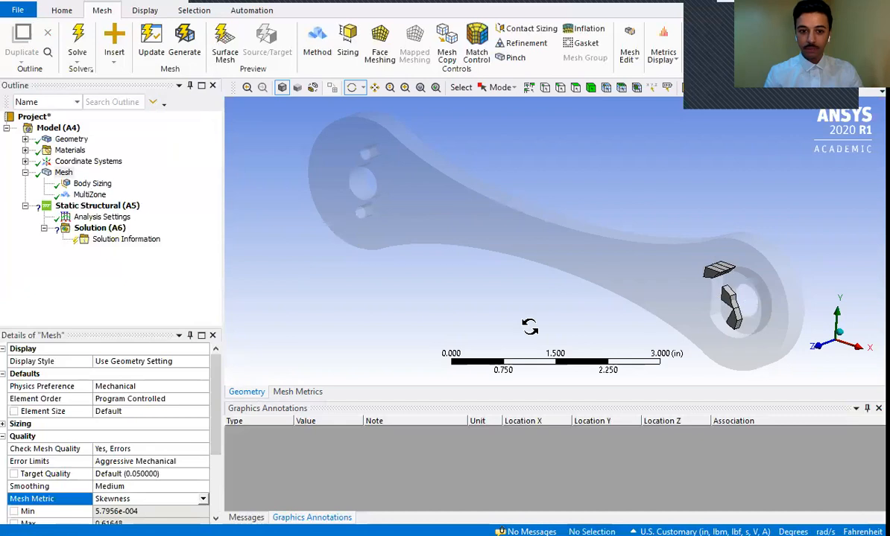
{"action": "left_click", "coordinate": [298, 392]}
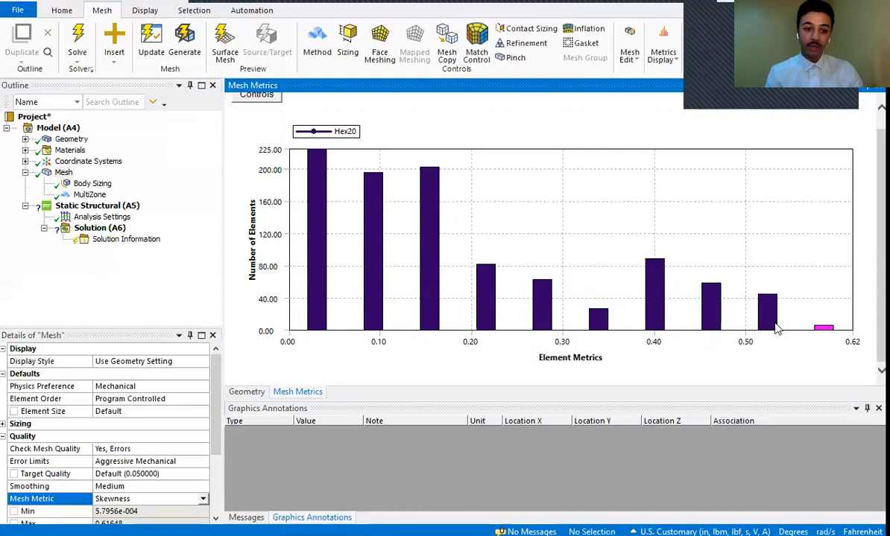
{"action": "left_click", "coordinate": [240, 390]}
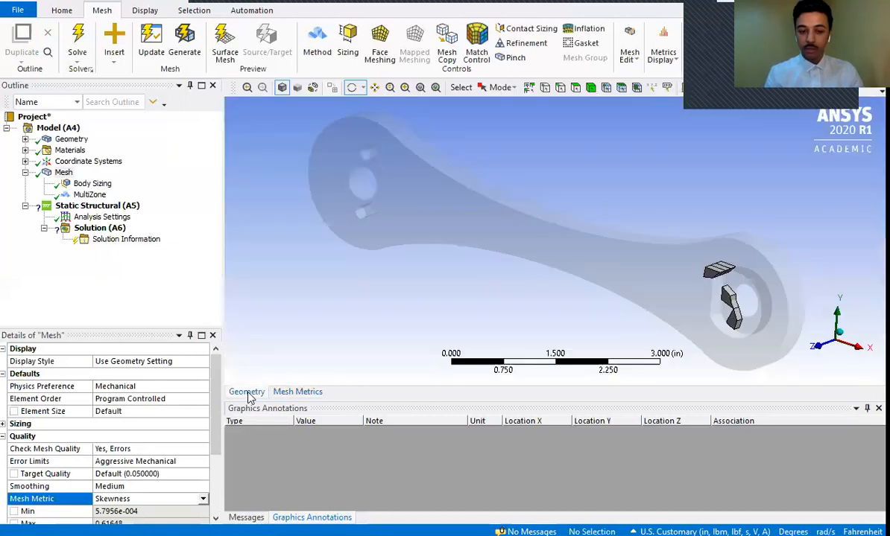
{"action": "left_click", "coordinate": [297, 393]}
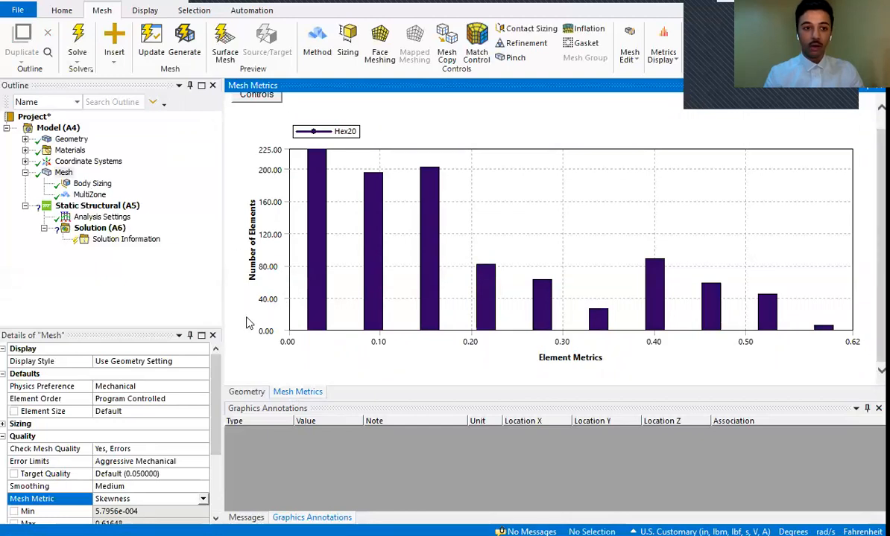
- Close the skewness chart and set the mesh metric to None
{"action": "left_click", "coordinate": [54, 172]}
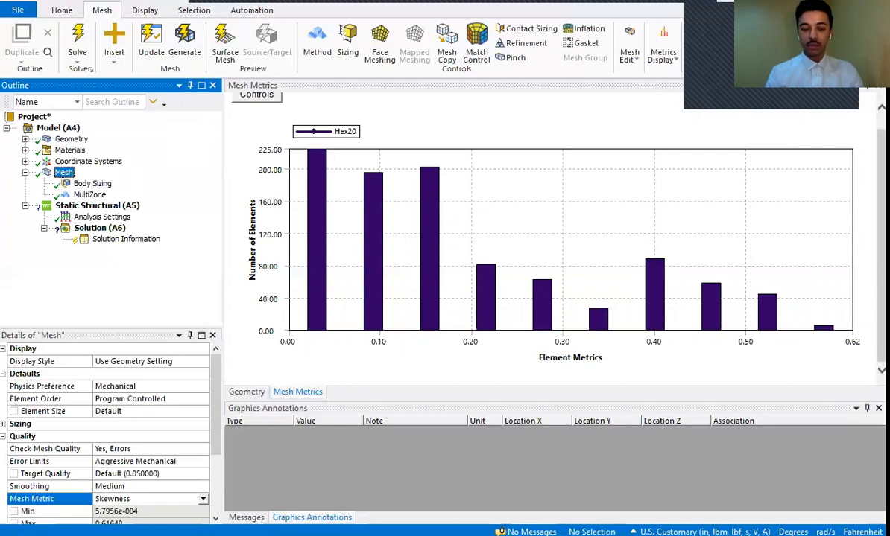
{"action": "left_click", "coordinate": [878, 86]}
{"action": "left_click", "coordinate": [200, 498]}
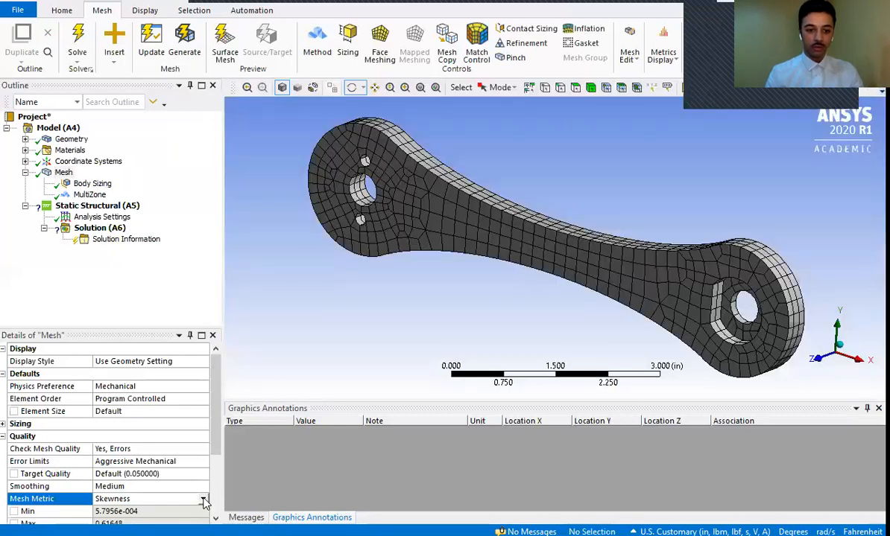
{"action": "left_click", "coordinate": [203, 498]}
{"action": "left_click_drag", "start_coordinate": [202, 446], "coordinate": [197, 396]}
{"action": "left_click", "coordinate": [128, 408]}
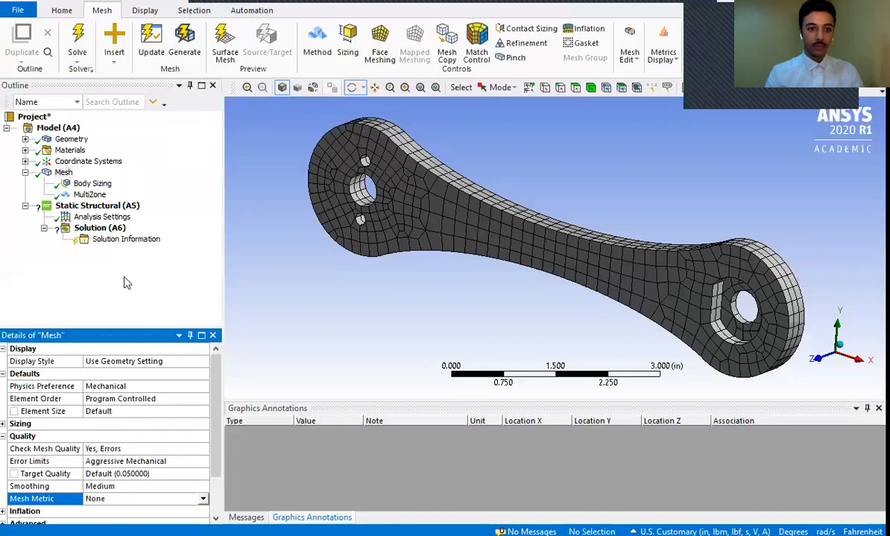
{"action": "left_click", "coordinate": [56, 173]}
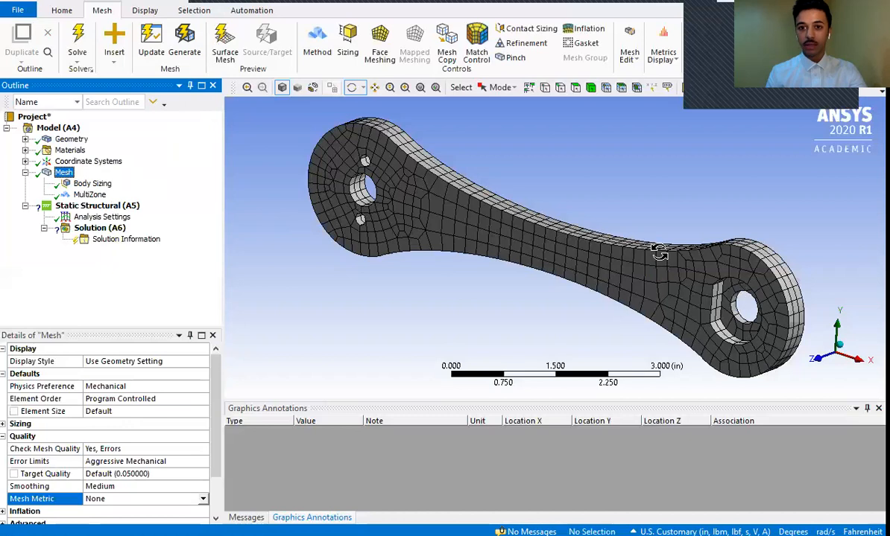
{"action": "left_click", "coordinate": [590, 87]}
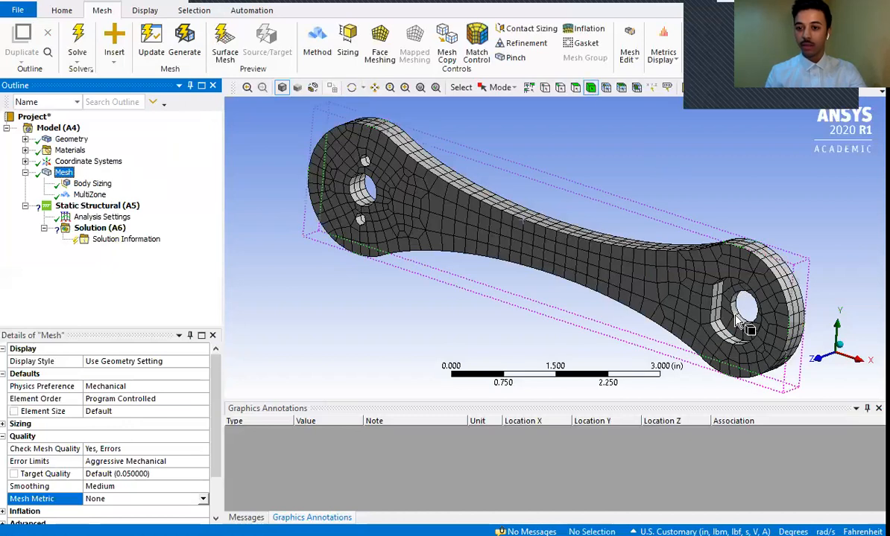
{"action": "left_click", "coordinate": [721, 341]}
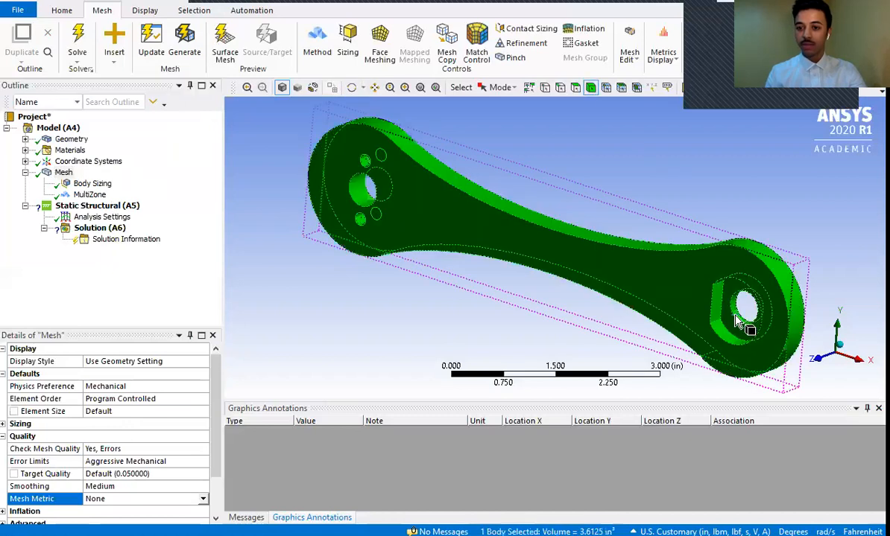
- Switch to face selection and select the cylindrical faces of the three holes at the crank's three-hole end
{"action": "left_click", "coordinate": [576, 87]}
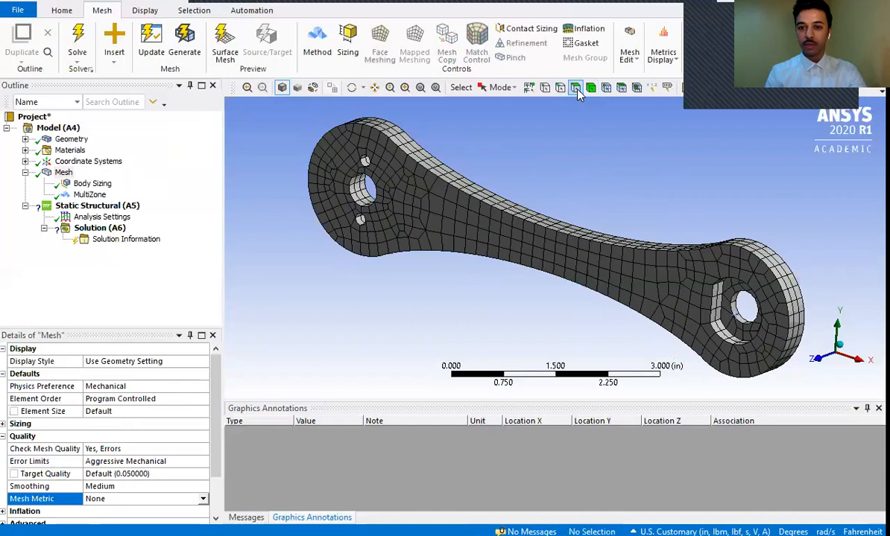
{"action": "left_click", "coordinate": [739, 317]}
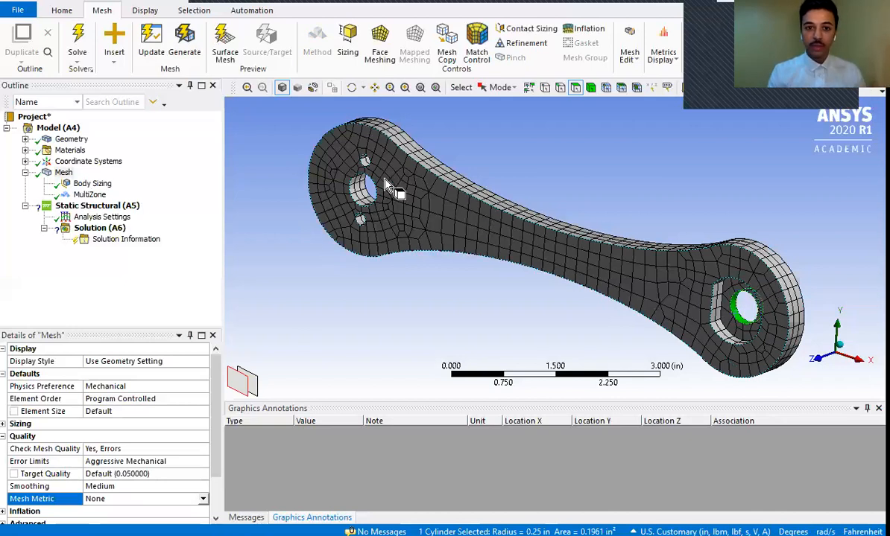
{"action": "left_click", "coordinate": [364, 162]}
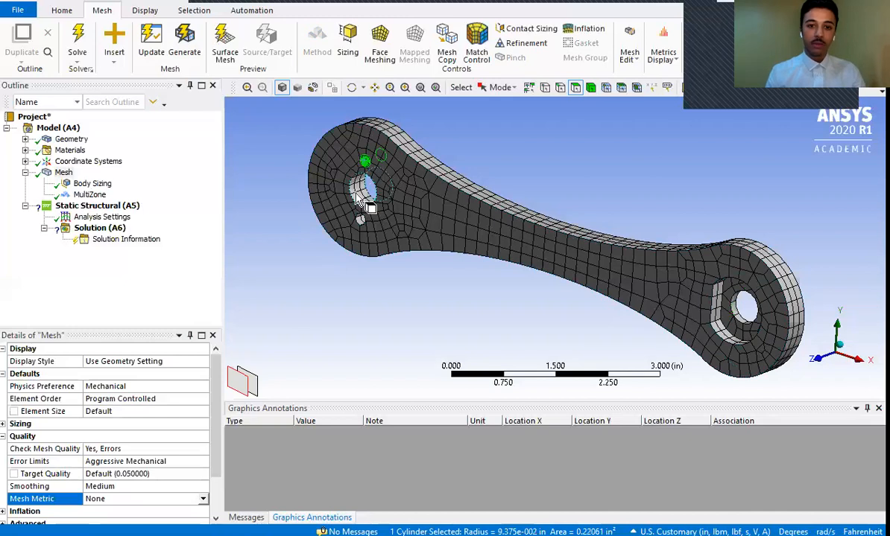
{"action": "left_click", "coordinate": [361, 190], "text": "ctrl"}
{"action": "left_click", "coordinate": [361, 221], "text": "ctrl"}
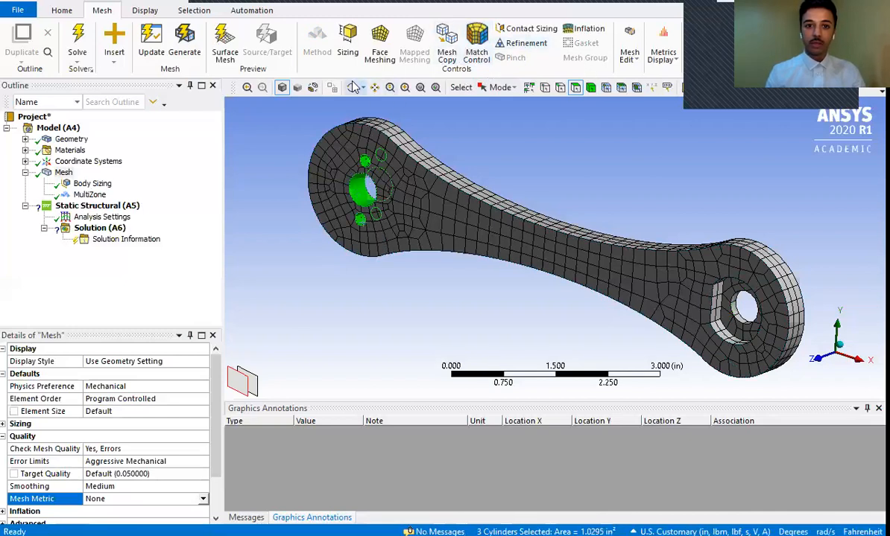
- Bring the crank's three-hole end toward the view centre and reselect the faces of its three holes
{"action": "left_click", "coordinate": [375, 90]}
{"action": "left_click_drag", "start_coordinate": [286, 119], "coordinate": [390, 199]}
{"action": "key", "text": "Escape"}
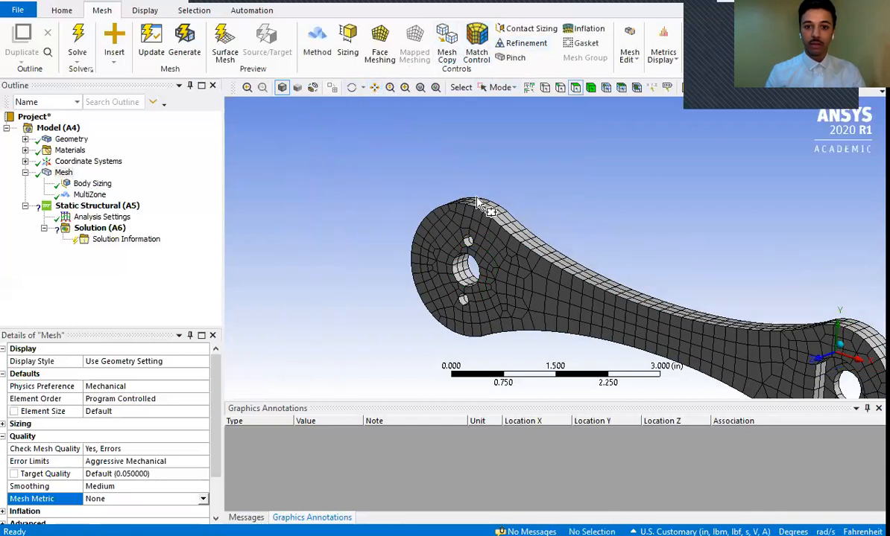
{"action": "right_click", "coordinate": [458, 220]}
{"action": "left_click_drag", "start_coordinate": [366, 179], "coordinate": [462, 223]}
{"action": "left_click_drag", "start_coordinate": [402, 183], "coordinate": [507, 305]}
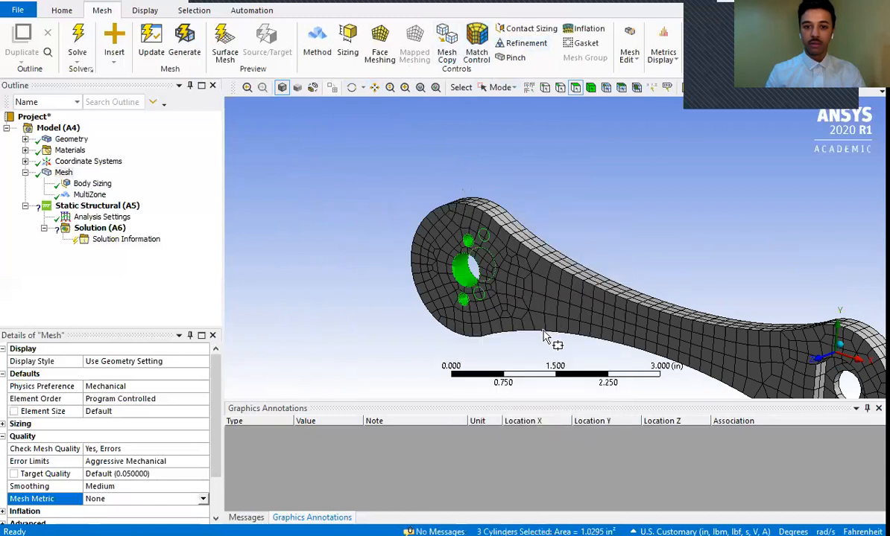
- Add a Face Sizing to the mesh, scoped to the three selected hole faces
{"action": "left_click", "coordinate": [405, 87]}
{"action": "left_click_drag", "start_coordinate": [404, 201], "coordinate": [555, 357]}
{"action": "left_click_drag", "start_coordinate": [435, 116], "coordinate": [700, 409]}
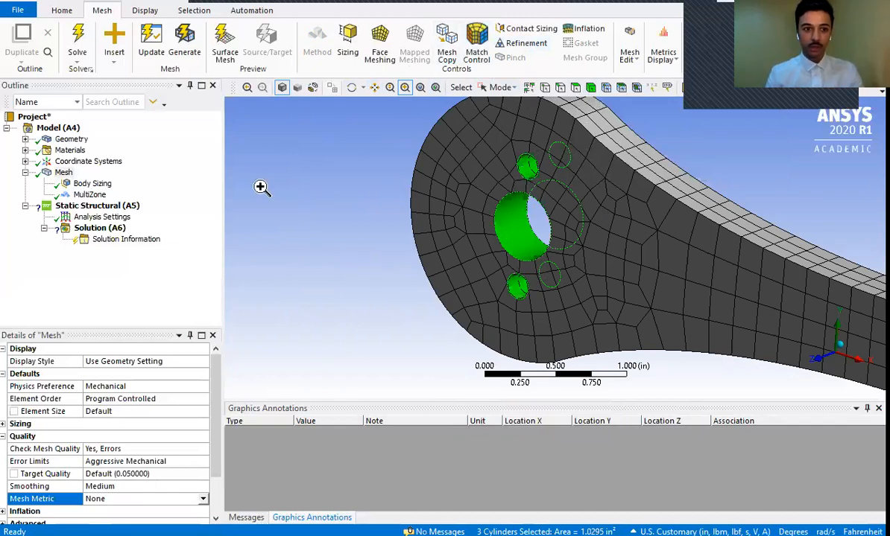
{"action": "left_click", "coordinate": [63, 173]}
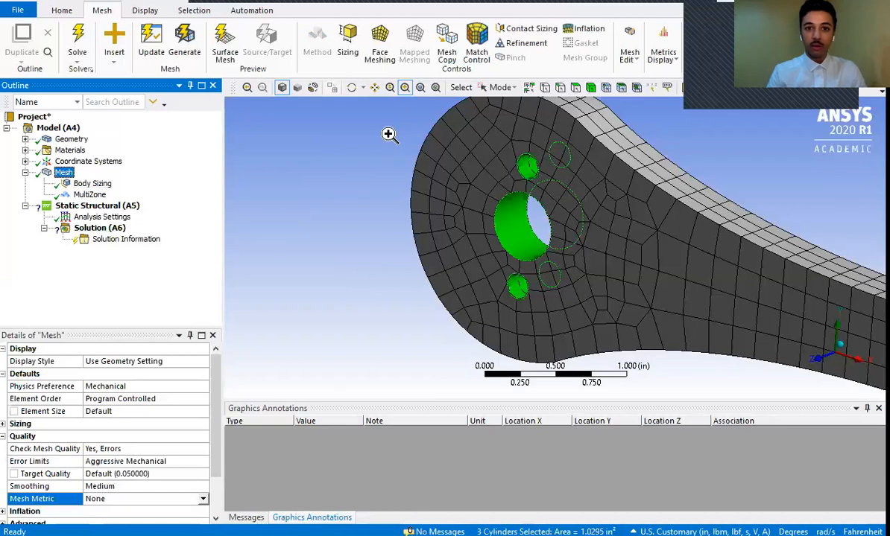
{"action": "left_click", "coordinate": [349, 41]}
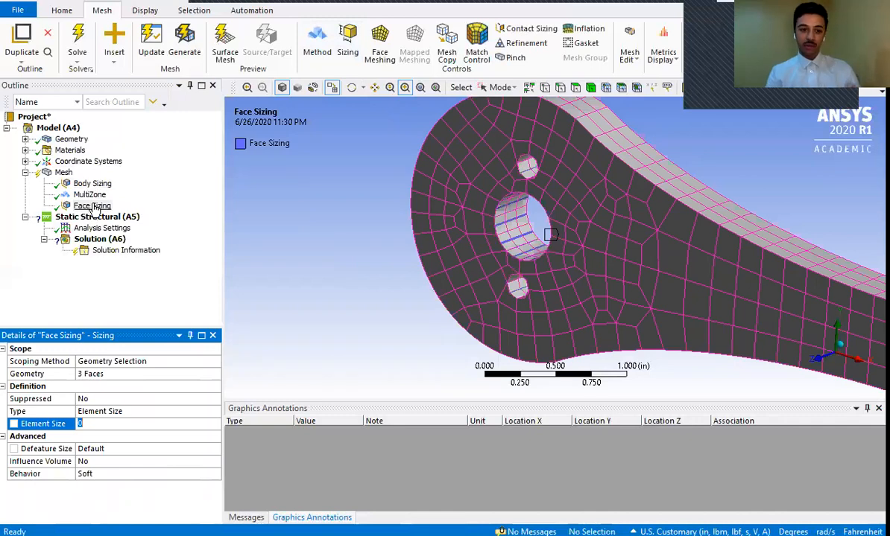
- Try to edit the Face Sizing's geometry scope by reopening its selection of the three hole faces
{"action": "left_click", "coordinate": [106, 374]}
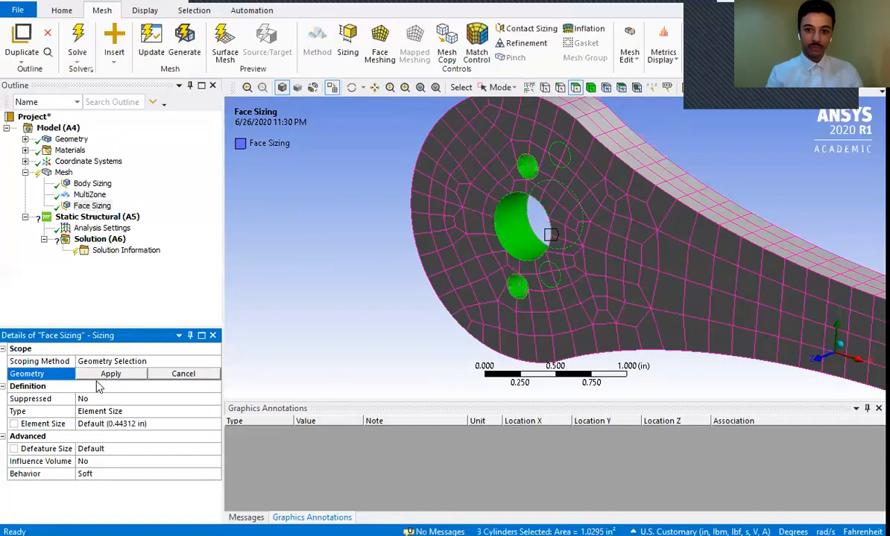
{"action": "left_click", "coordinate": [183, 374]}
{"action": "left_click", "coordinate": [175, 376]}
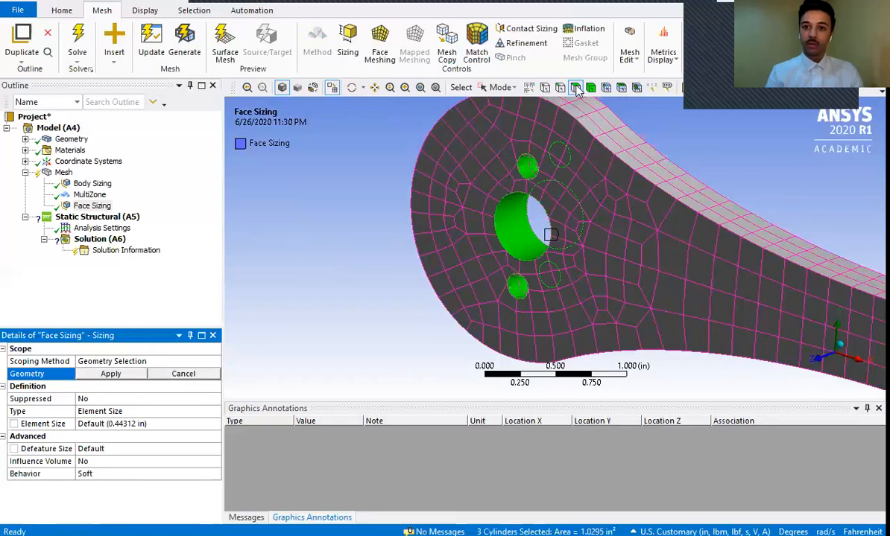
{"action": "left_click", "coordinate": [526, 173]}
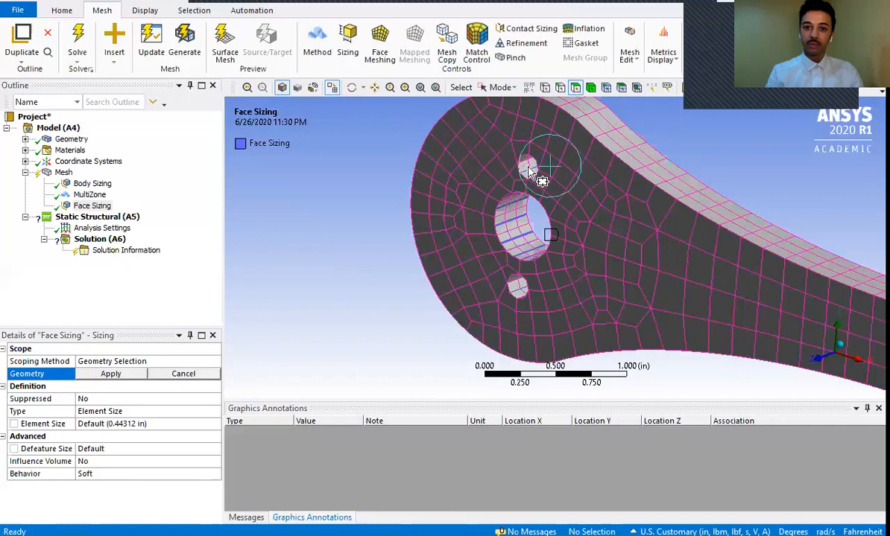
{"action": "left_click", "coordinate": [116, 363]}
{"action": "left_click", "coordinate": [111, 374]}
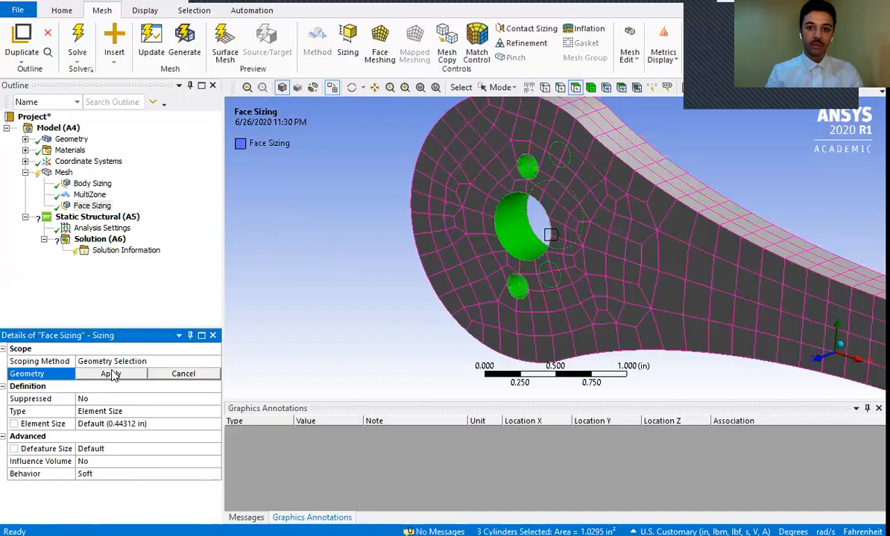
{"action": "left_click", "coordinate": [538, 206]}
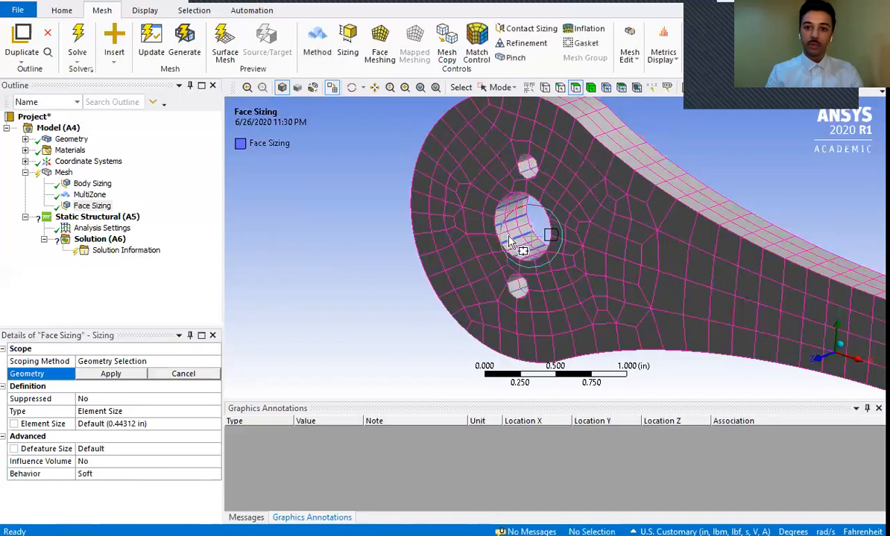
{"action": "left_click", "coordinate": [100, 361]}
{"action": "left_click", "coordinate": [97, 386]}
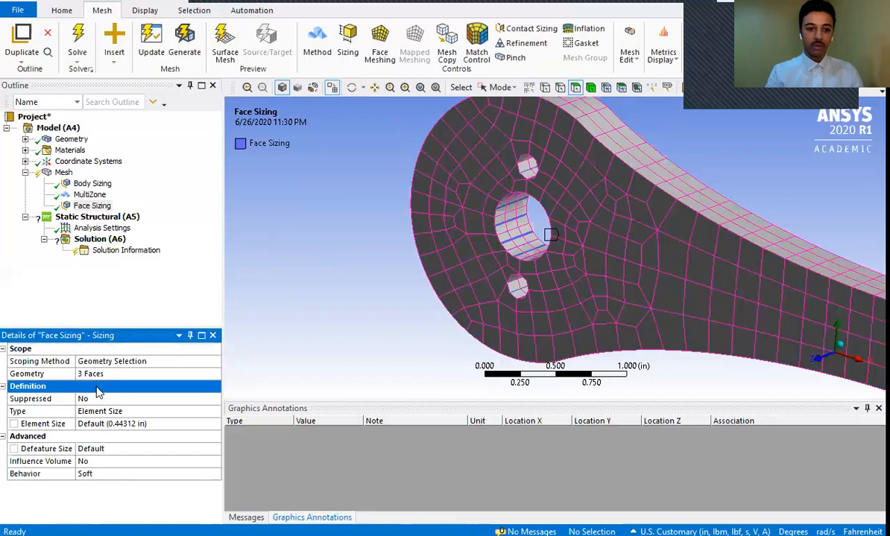
{"action": "left_click", "coordinate": [93, 373]}
{"action": "left_click", "coordinate": [113, 371]}
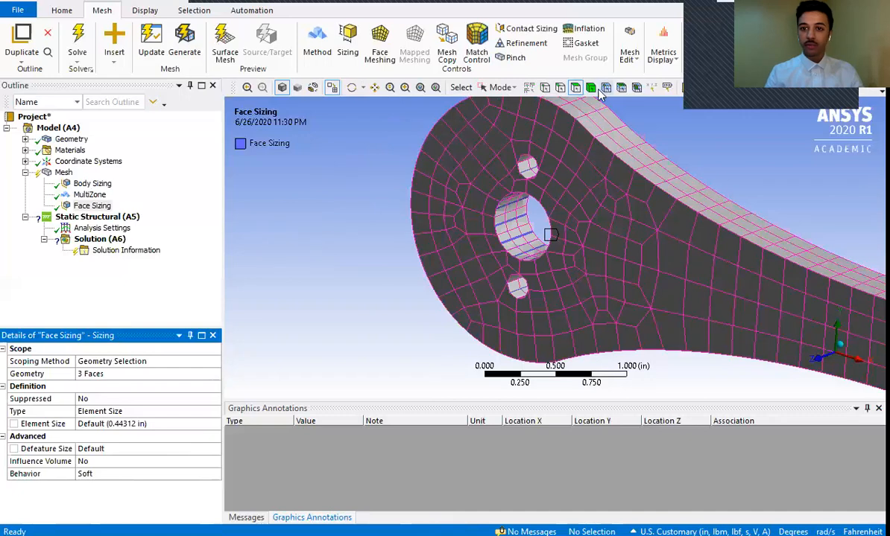
- Bring the crank's single-hole end into view with face selection active and reopen the Face Sizing's geometry scope
{"action": "left_click", "coordinate": [374, 88]}
{"action": "left_click_drag", "start_coordinate": [693, 192], "coordinate": [441, 162]}
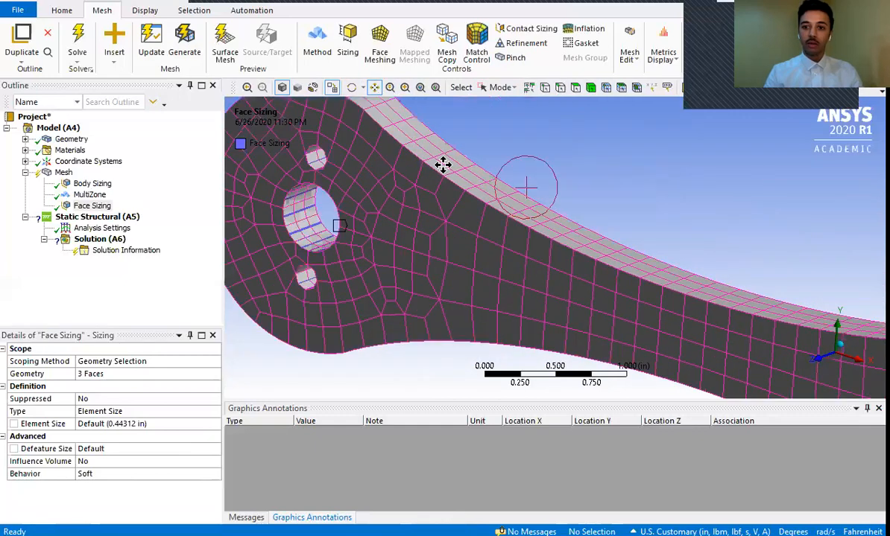
{"action": "left_click_drag", "start_coordinate": [679, 286], "coordinate": [524, 211]}
{"action": "left_click_drag", "start_coordinate": [640, 266], "coordinate": [492, 172]}
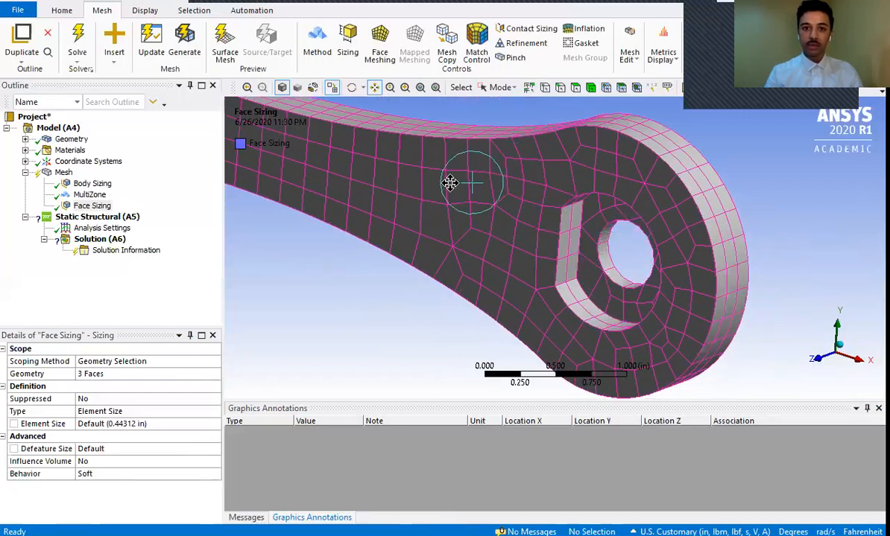
{"action": "left_click", "coordinate": [576, 88]}
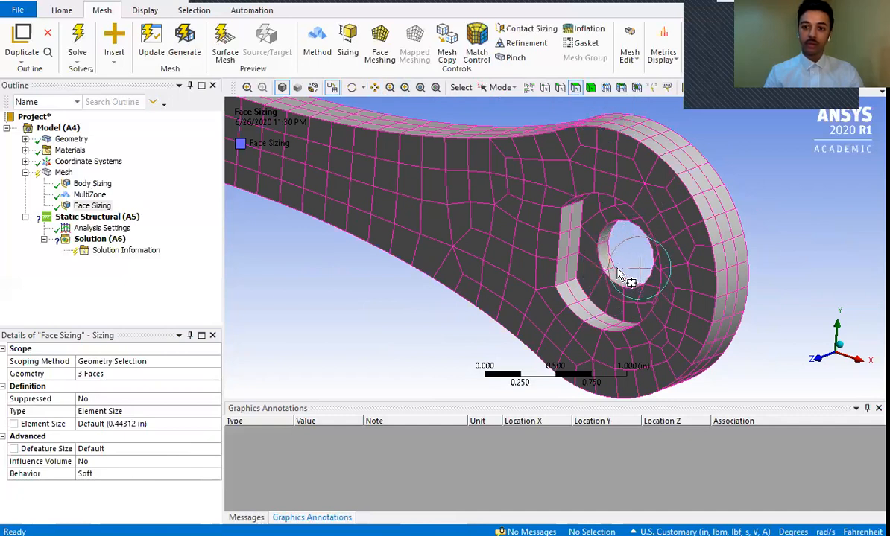
{"action": "left_click", "coordinate": [106, 374]}
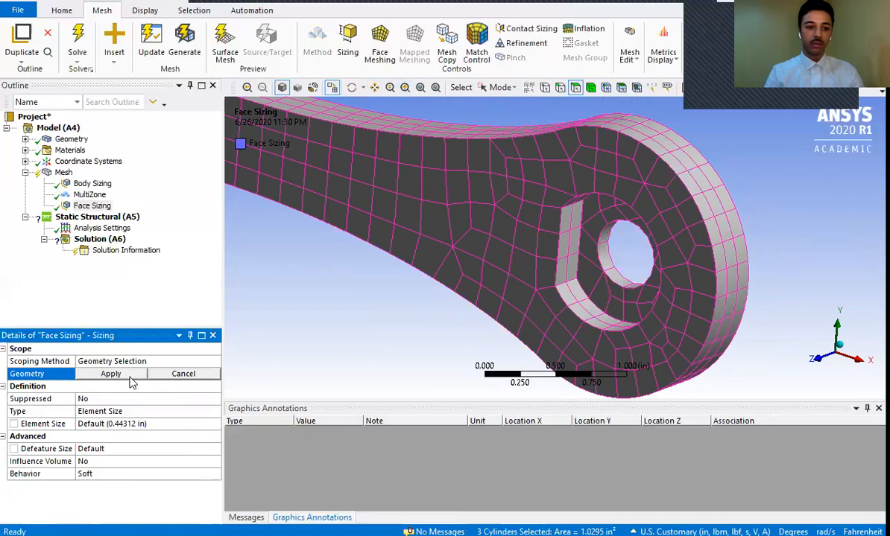
- Delete the Face Sizing control from the mesh
{"action": "left_click", "coordinate": [88, 207]}
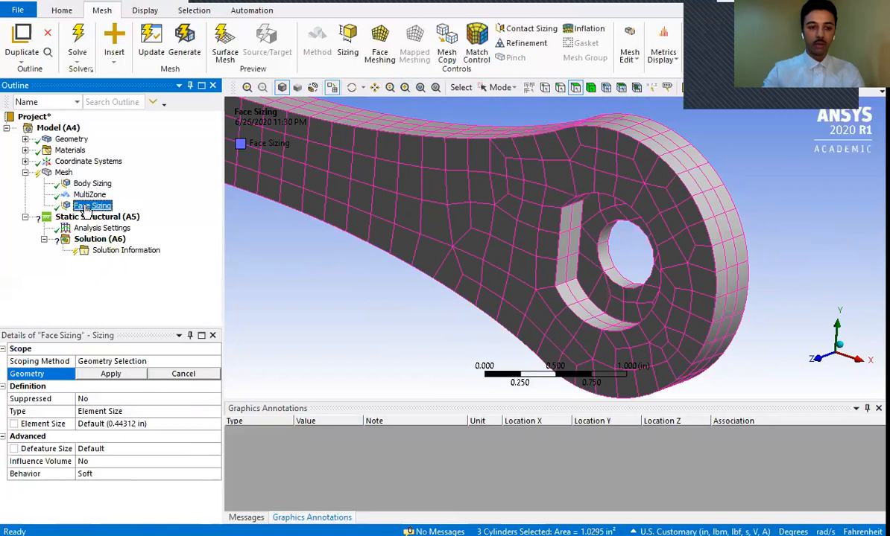
{"action": "right_click", "coordinate": [88, 209]}
{"action": "left_click", "coordinate": [117, 423]}
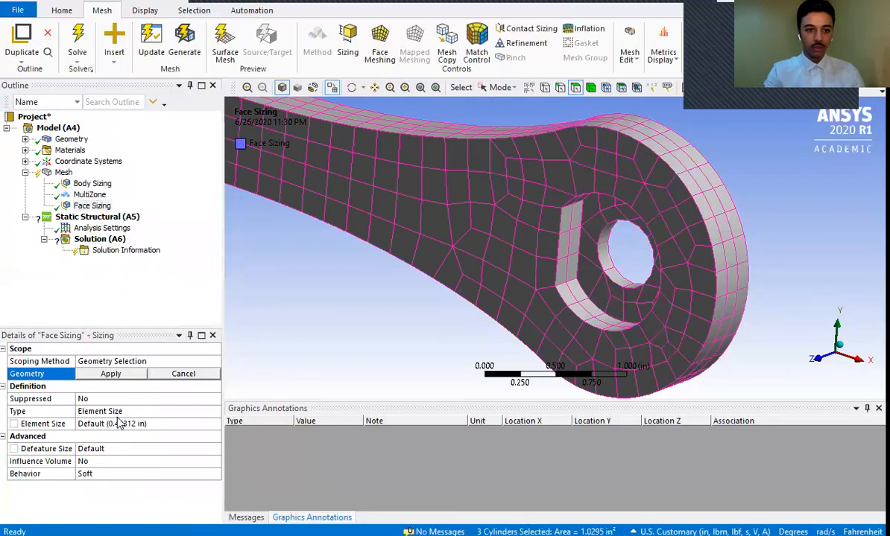
{"action": "left_click", "coordinate": [448, 319]}
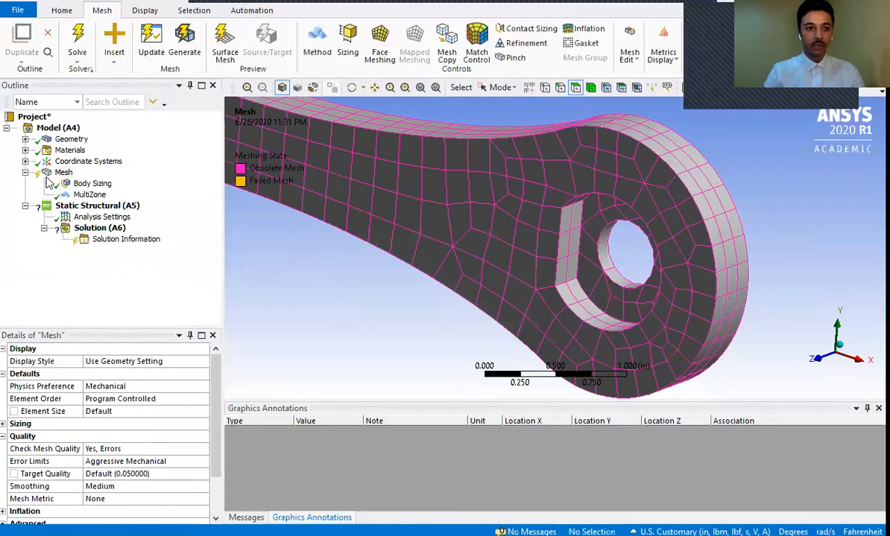
- Insert a new Sizing control in the mesh, scoped by Geometry Selection, with the face selection filter active
{"action": "left_click", "coordinate": [348, 41]}
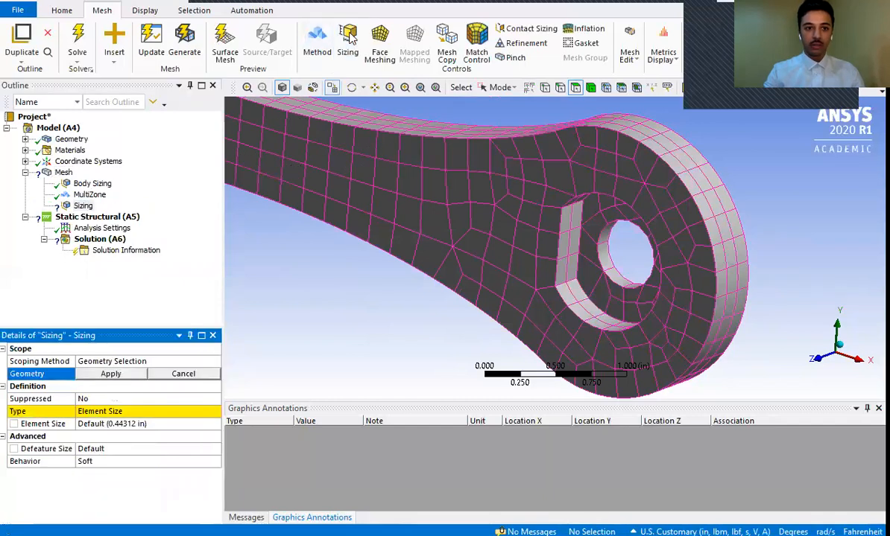
{"action": "left_click", "coordinate": [104, 361]}
{"action": "left_click", "coordinate": [136, 376]}
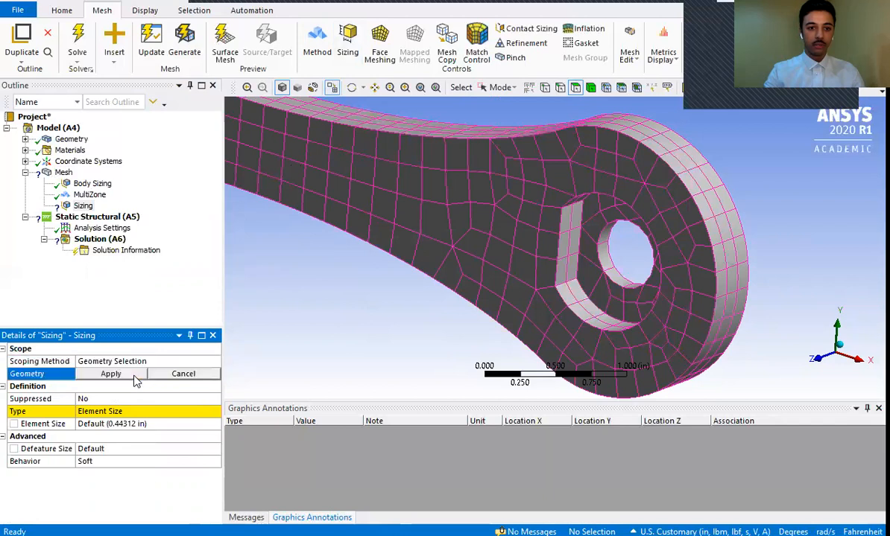
{"action": "left_click", "coordinate": [576, 88]}
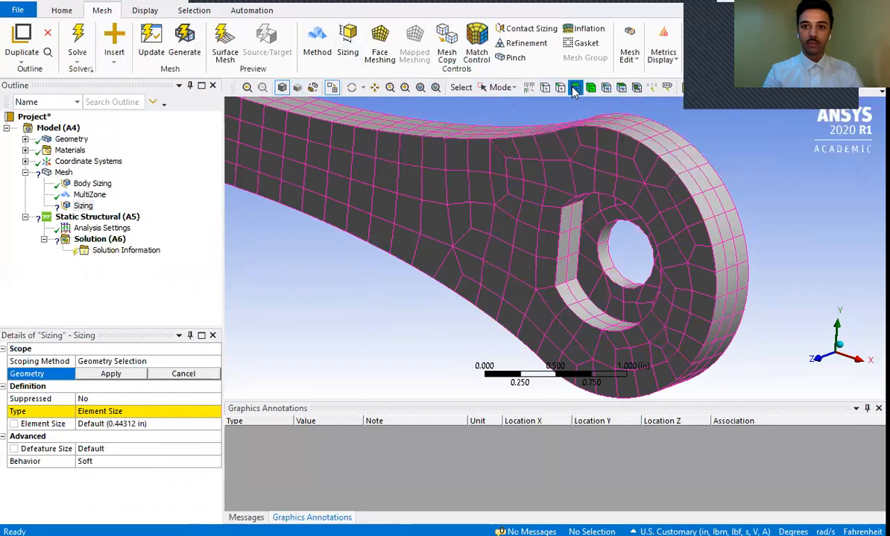
- Box-select the four faces of the hole and its surrounding recess at the crank's single-hole end
{"action": "left_click_drag", "start_coordinate": [407, 140], "coordinate": [717, 360]}
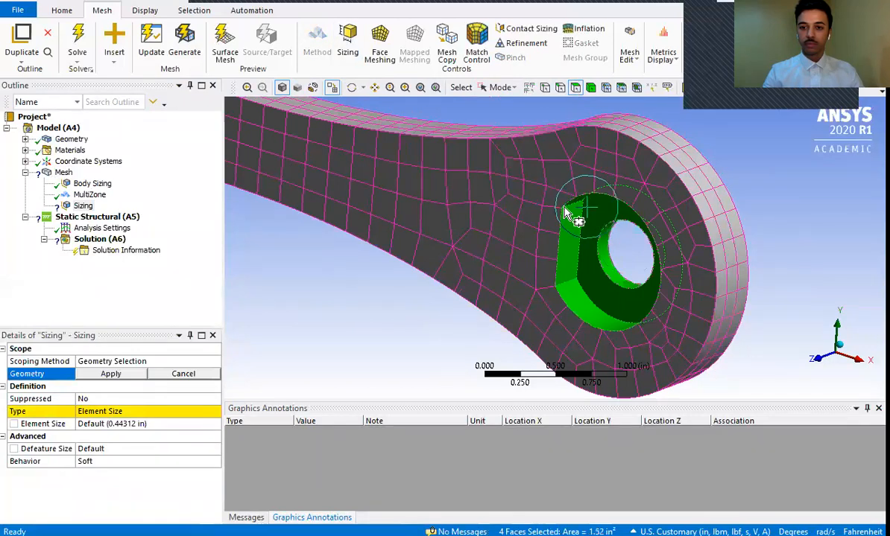
{"action": "left_click", "coordinate": [521, 188]}
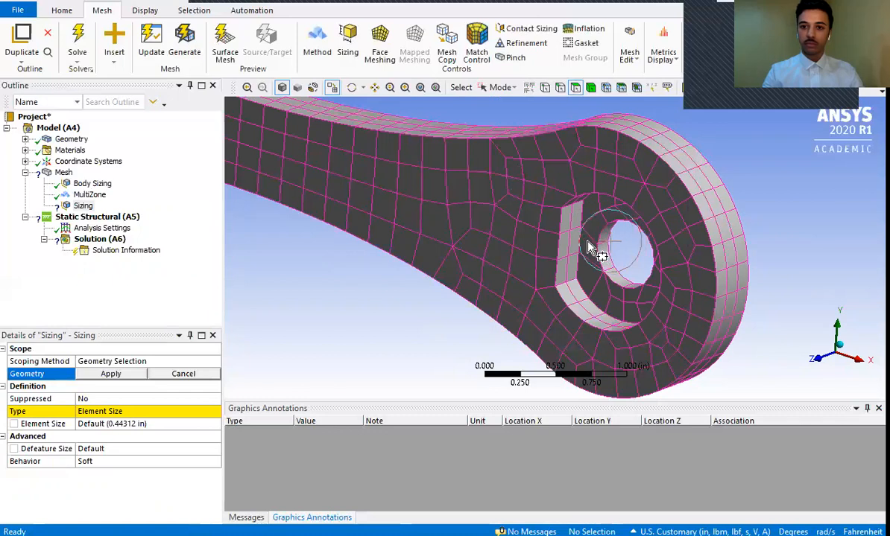
{"action": "left_click_drag", "start_coordinate": [748, 348], "coordinate": [760, 365]}
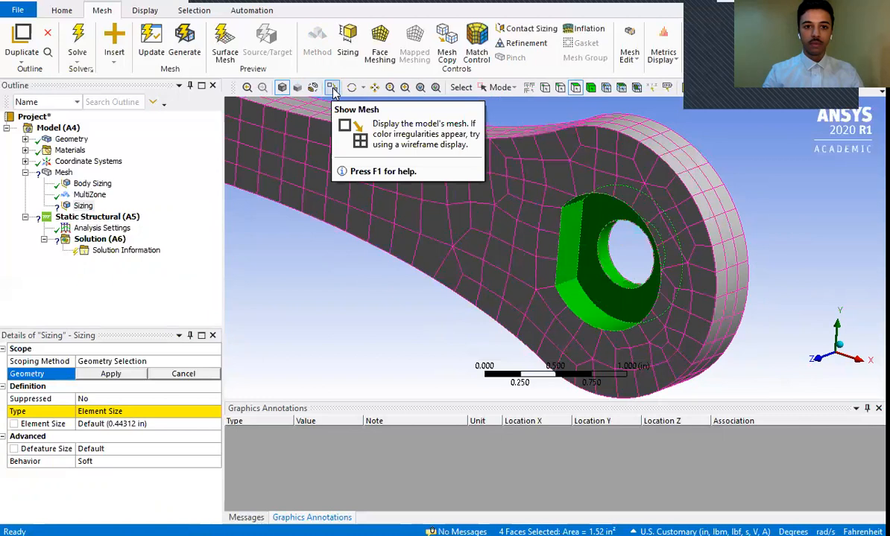
{"action": "left_click", "coordinate": [507, 88]}
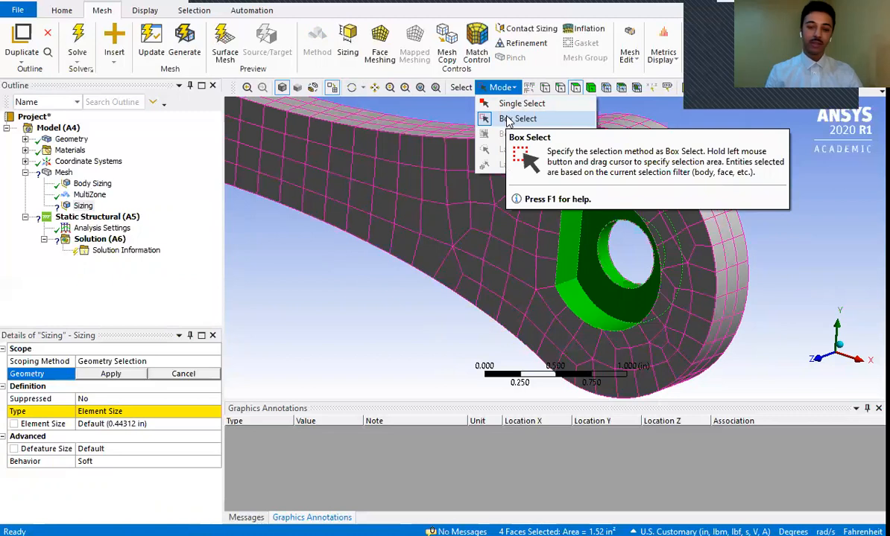
{"action": "left_click", "coordinate": [517, 118]}
{"action": "left_click", "coordinate": [794, 232]}
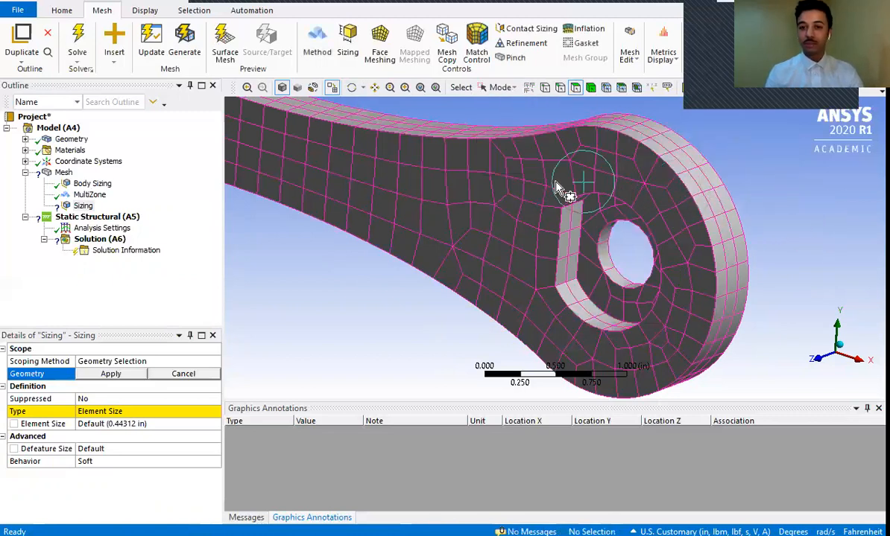
{"action": "left_click_drag", "start_coordinate": [486, 144], "coordinate": [782, 385]}
- Switch to Single Select and pick the hole's cylindrical face plus the recess's curved wall, flat wall and floor at the single-hole end
{"action": "left_click", "coordinate": [502, 87]}
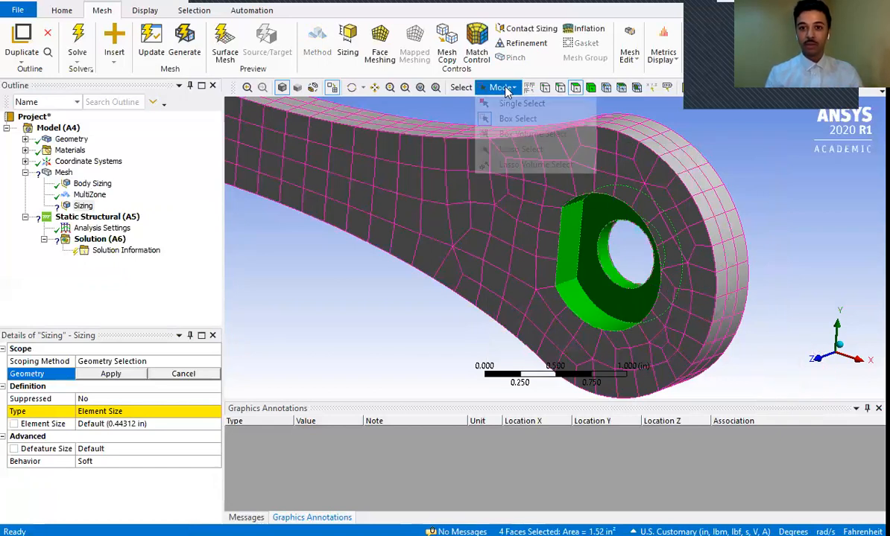
{"action": "left_click", "coordinate": [529, 98]}
{"action": "left_click", "coordinate": [500, 87]}
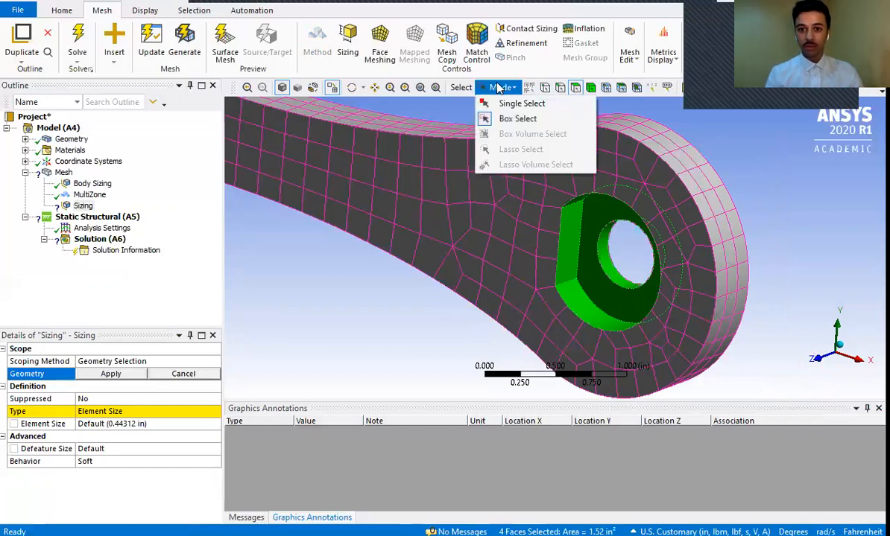
{"action": "left_click", "coordinate": [511, 103]}
{"action": "left_click", "coordinate": [752, 213]}
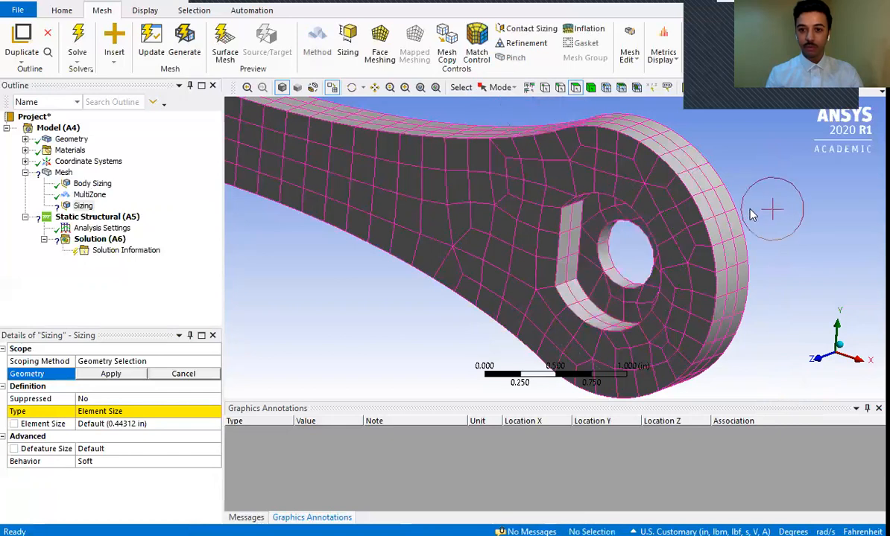
{"action": "left_click", "coordinate": [620, 265]}
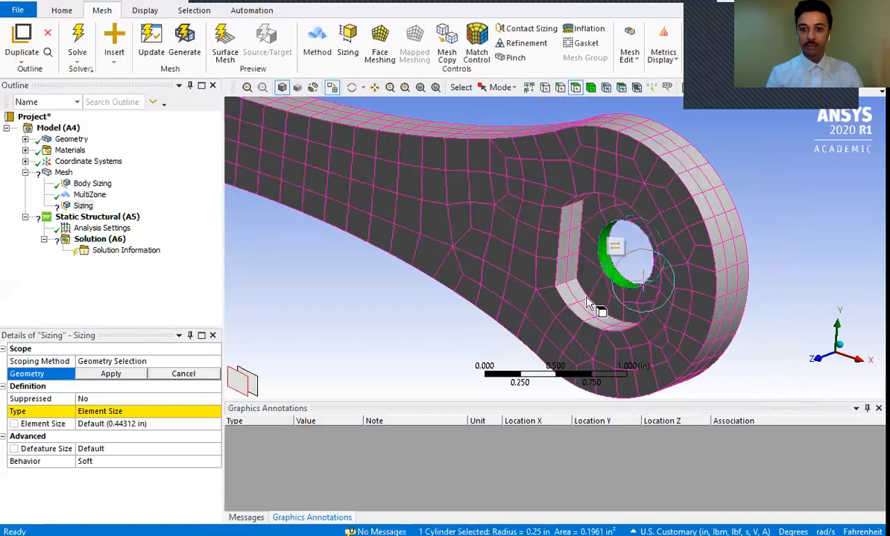
{"action": "left_click", "coordinate": [571, 224]}
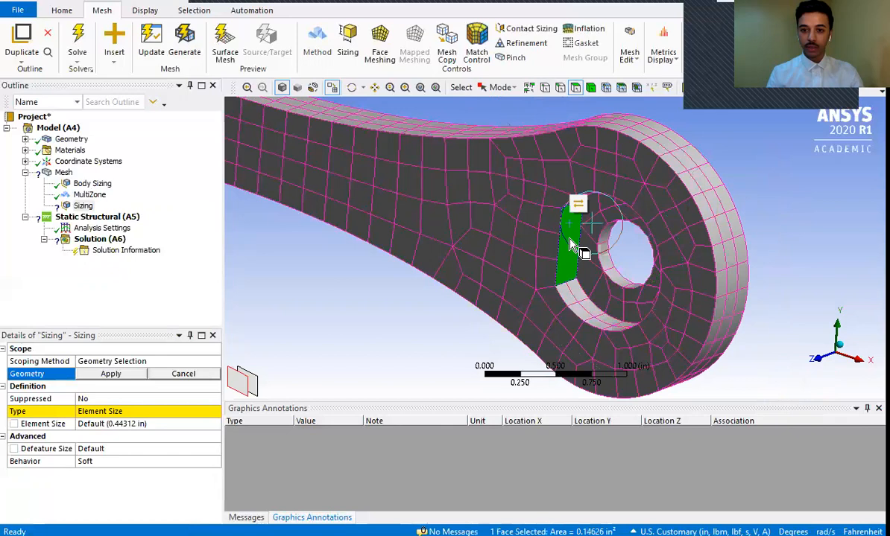
{"action": "left_click", "coordinate": [590, 317]}
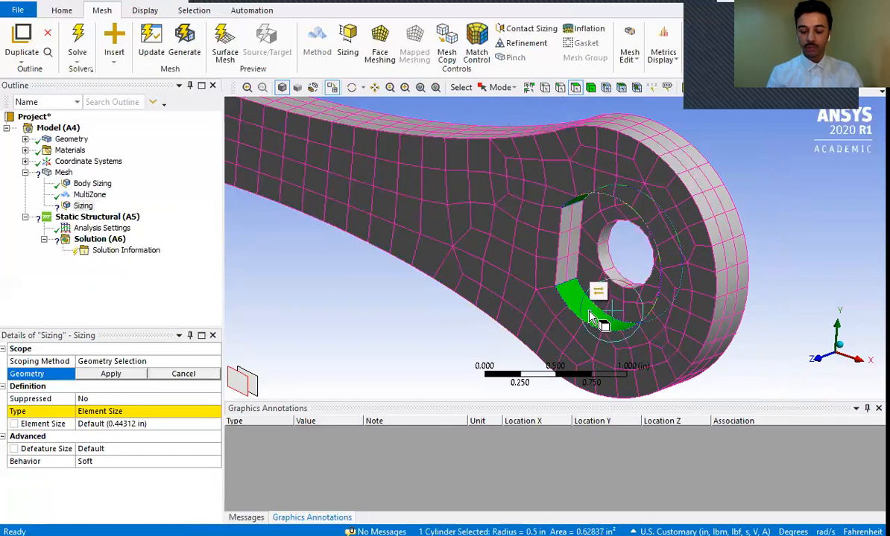
{"action": "left_click", "coordinate": [605, 250], "text": "ctrl"}
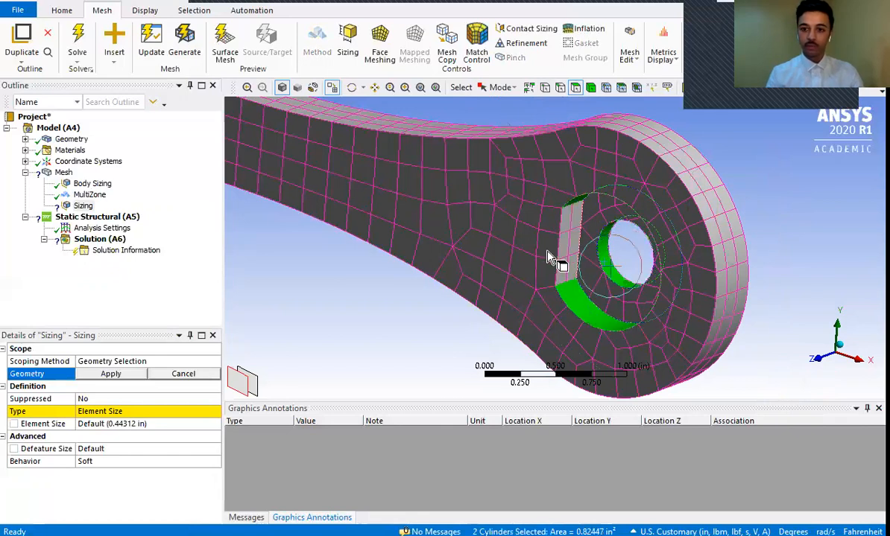
{"action": "left_click", "coordinate": [564, 246], "text": "ctrl"}
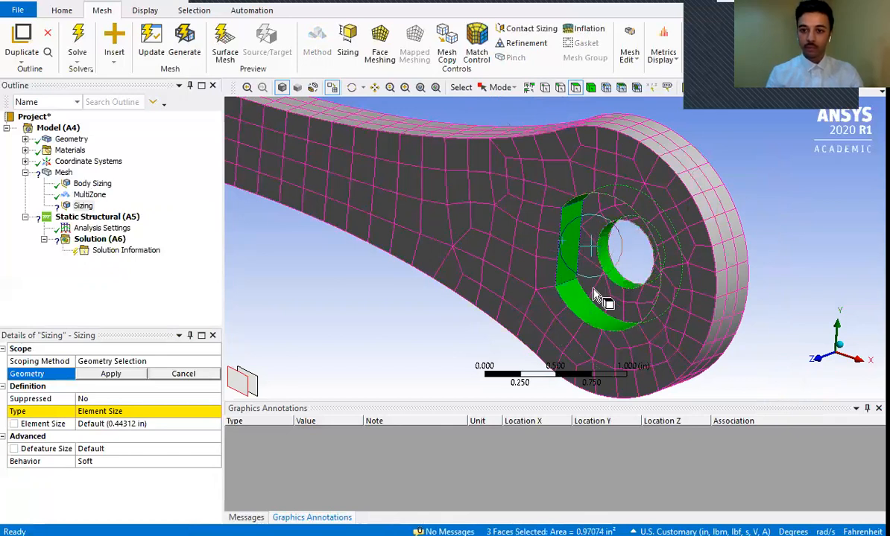
{"action": "left_click", "coordinate": [591, 216], "text": "ctrl"}
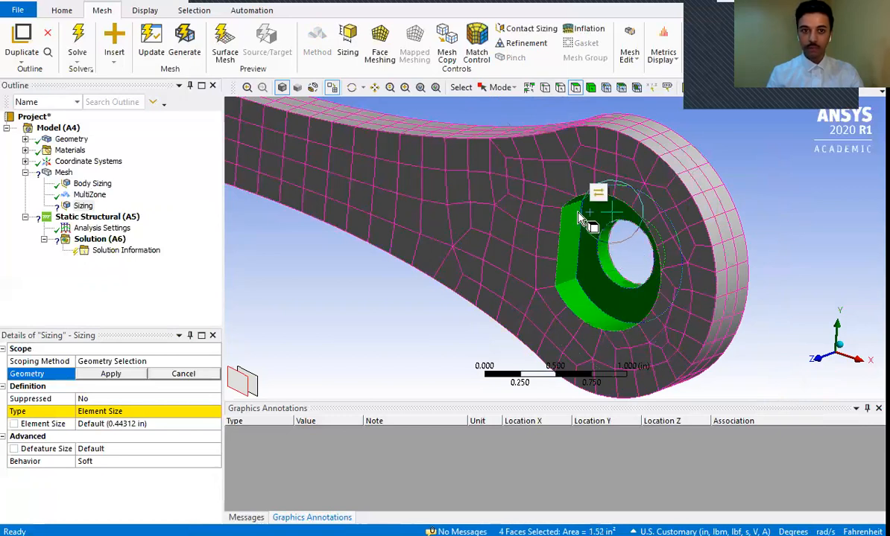
- Pick the cylindrical faces of the large center hole and the two small holes at the crank's three-hole end
{"action": "left_click", "coordinate": [351, 88]}
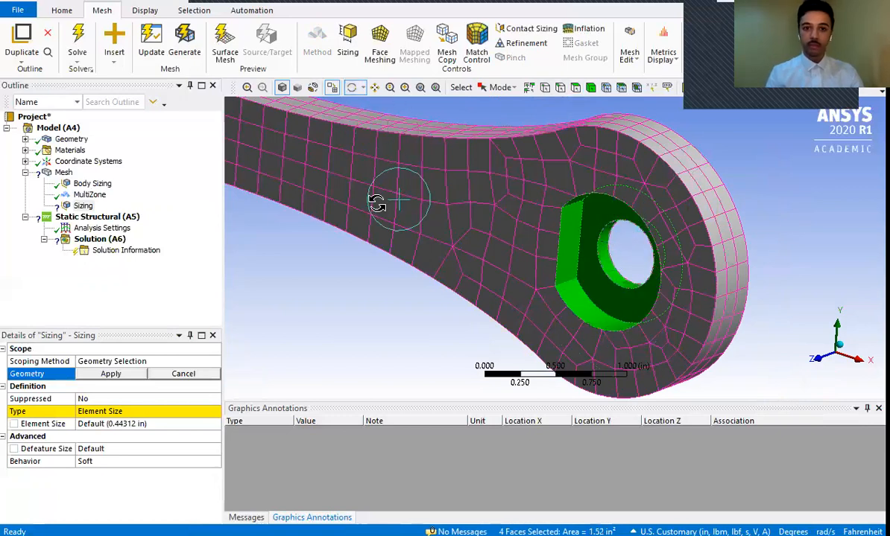
{"action": "left_click_drag", "start_coordinate": [239, 143], "coordinate": [520, 278]}
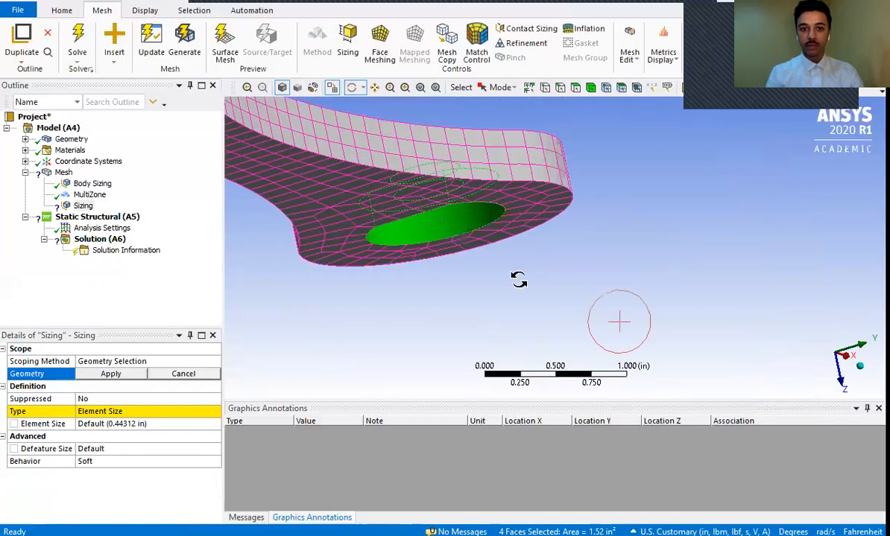
{"action": "left_click_drag", "start_coordinate": [455, 242], "coordinate": [406, 149]}
{"action": "left_click", "coordinate": [374, 87]}
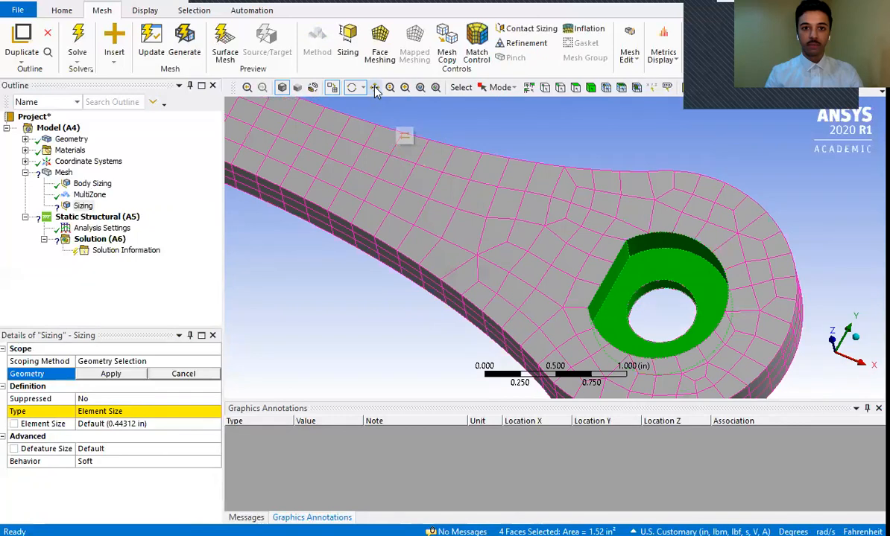
{"action": "left_click_drag", "start_coordinate": [314, 151], "coordinate": [842, 395]}
{"action": "middle_click_drag", "start_coordinate": [507, 311], "coordinate": [555, 280]}
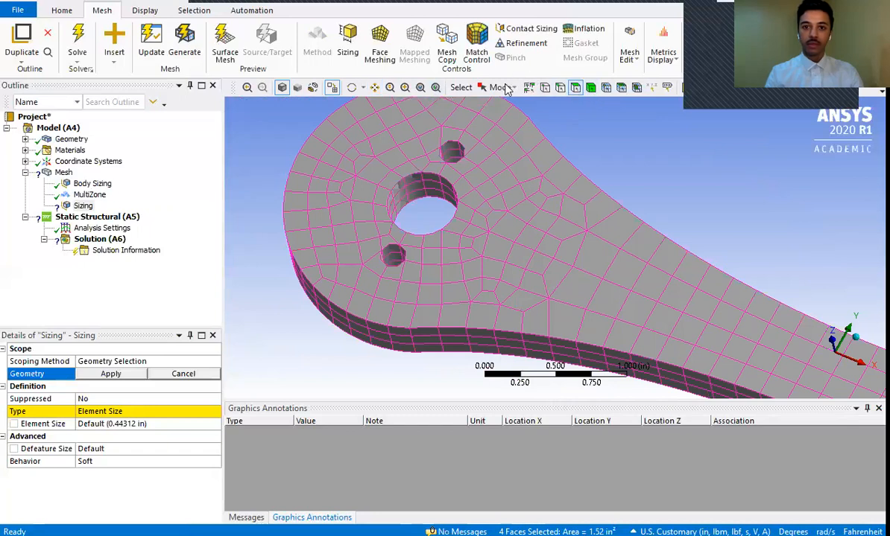
{"action": "left_click", "coordinate": [506, 89]}
{"action": "left_click", "coordinate": [501, 101]}
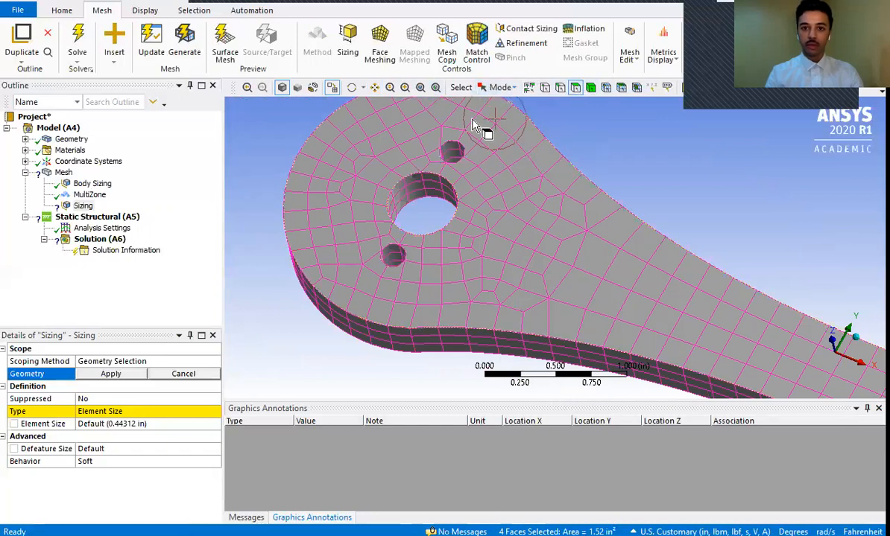
{"action": "left_click", "coordinate": [450, 155]}
{"action": "left_click", "coordinate": [419, 192], "text": "ctrl"}
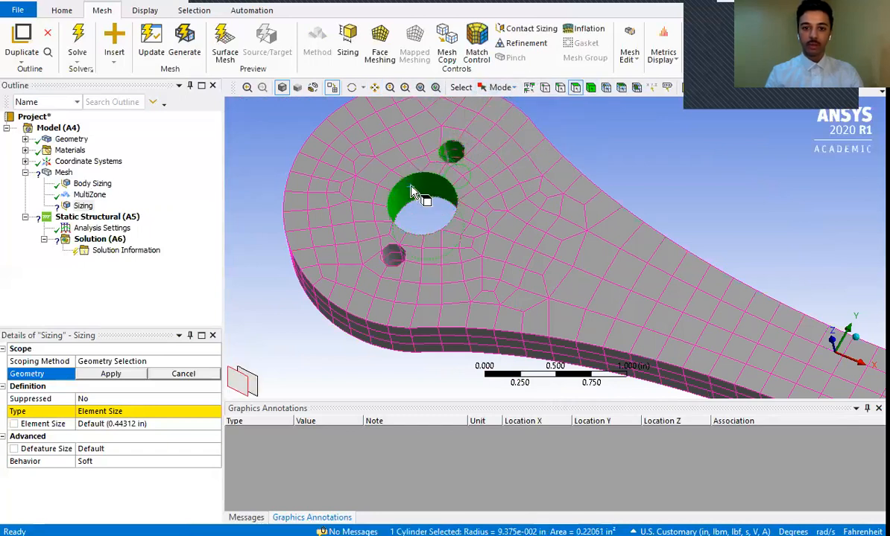
{"action": "left_click", "coordinate": [390, 258], "text": "ctrl"}
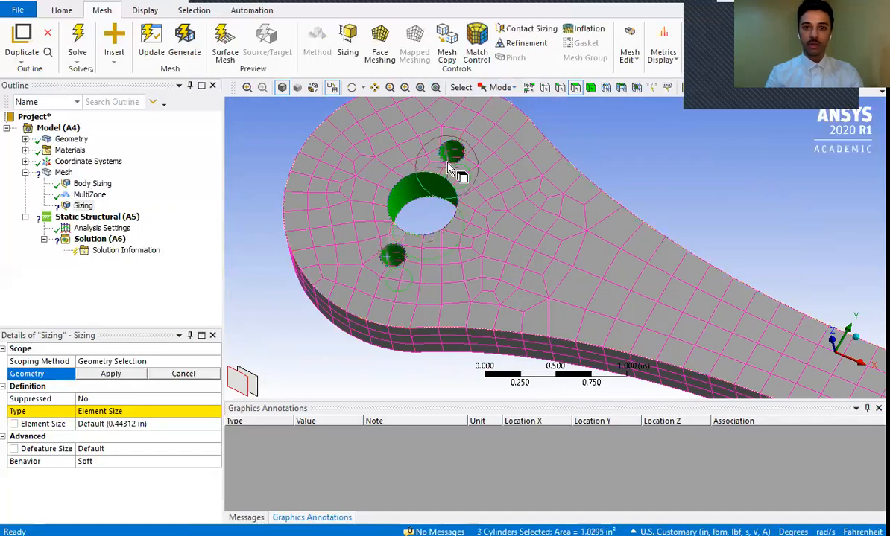
- Add the hole face and the recess's curved wall, flat wall and floor at the single-hole end, and apply the seven faces as the sizing geometry
{"action": "left_click", "coordinate": [376, 91]}
{"action": "left_click_drag", "start_coordinate": [610, 248], "coordinate": [123, 46]}
{"action": "left_click_drag", "start_coordinate": [677, 281], "coordinate": [377, 152]}
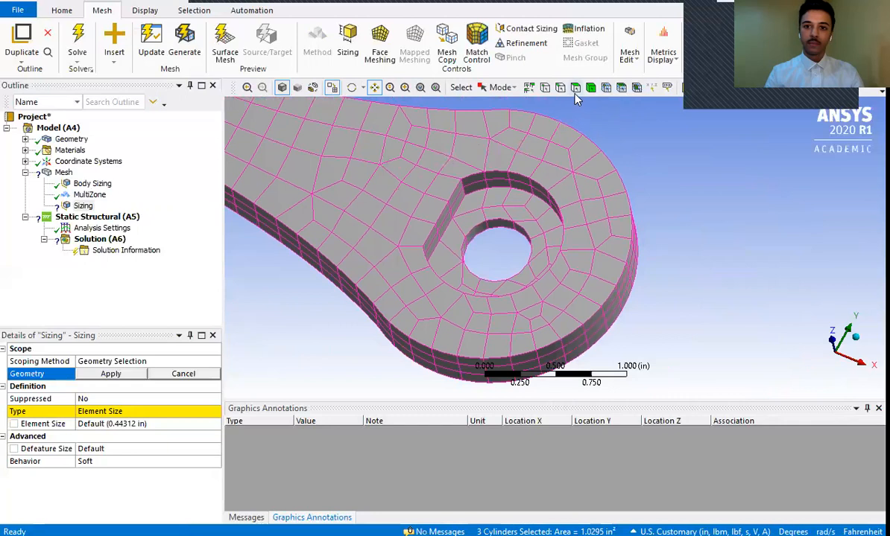
{"action": "left_click", "coordinate": [479, 217], "text": "ctrl"}
{"action": "left_click", "coordinate": [477, 192], "text": "ctrl"}
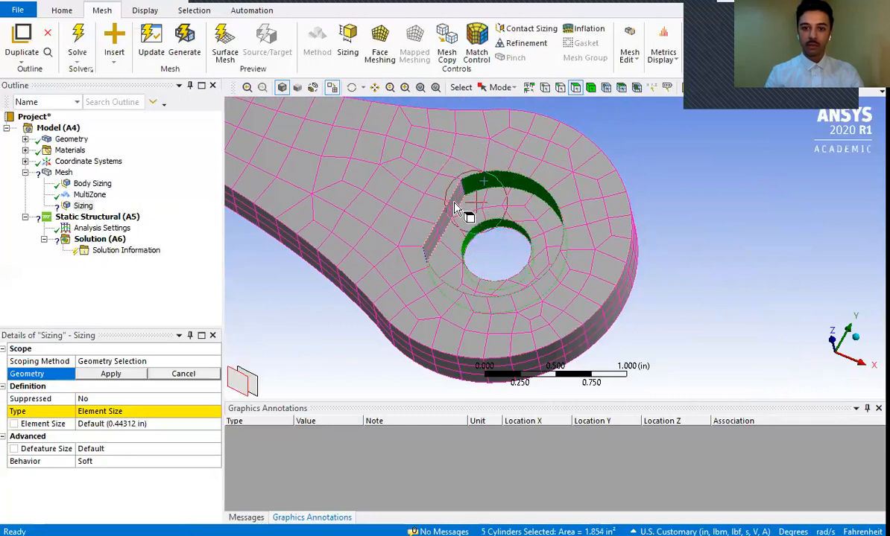
{"action": "left_click", "coordinate": [453, 201], "text": "ctrl"}
{"action": "left_click", "coordinate": [505, 212], "text": "ctrl"}
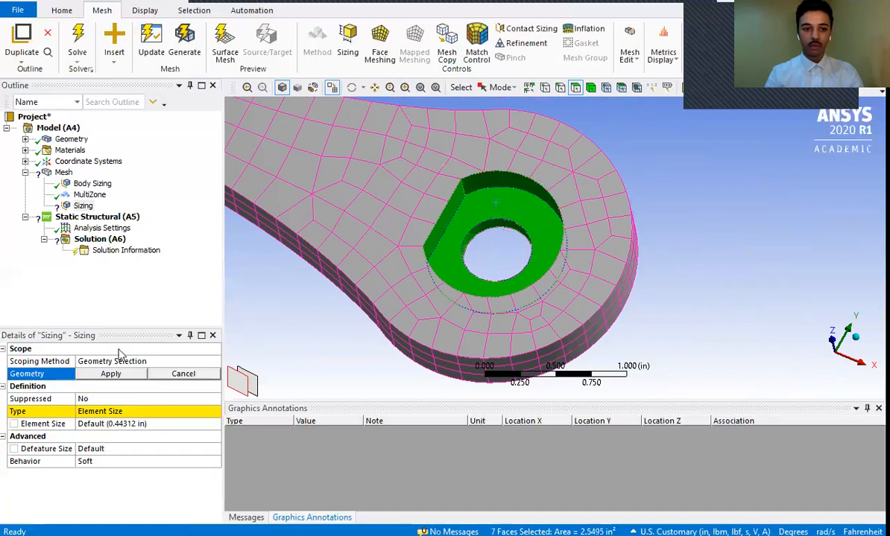
{"action": "left_click", "coordinate": [111, 374]}
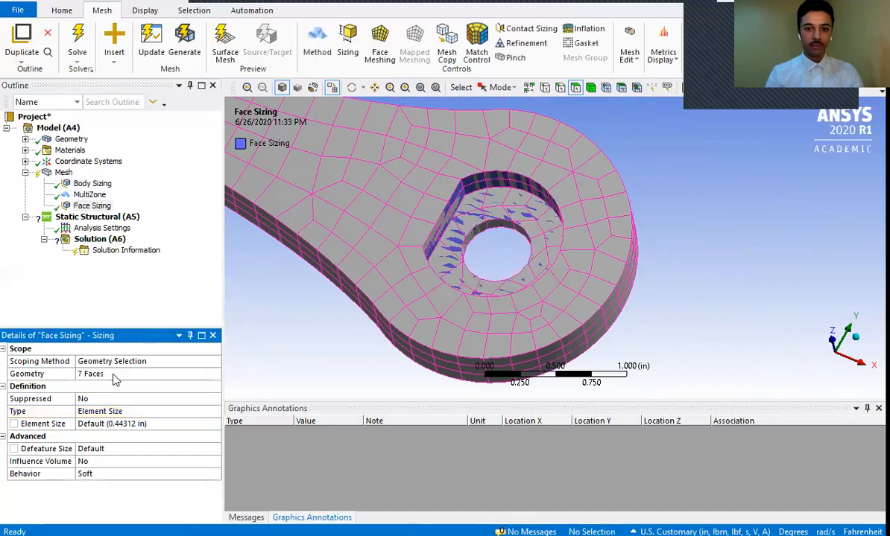
- Set the Face Sizing element size to 0.125 in
{"action": "left_click", "coordinate": [437, 87]}
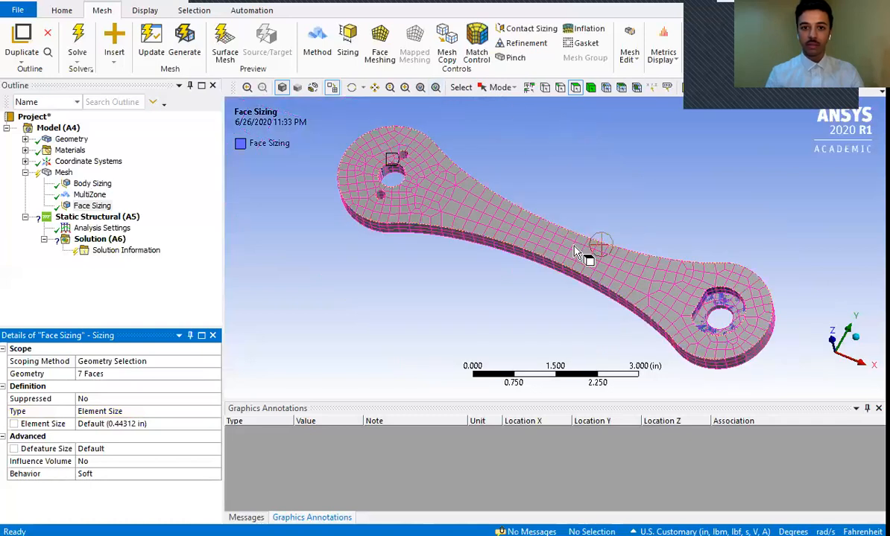
{"action": "left_click", "coordinate": [351, 87]}
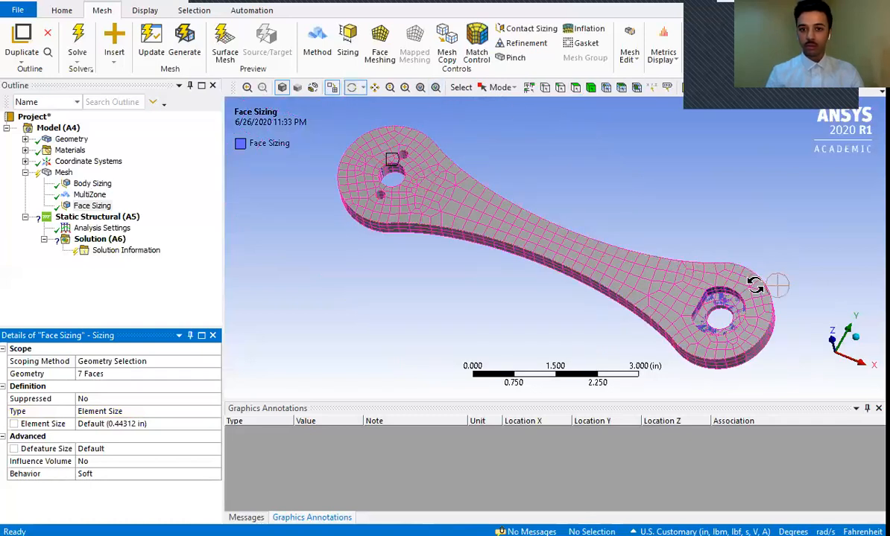
{"action": "left_click_drag", "start_coordinate": [755, 285], "coordinate": [661, 334]}
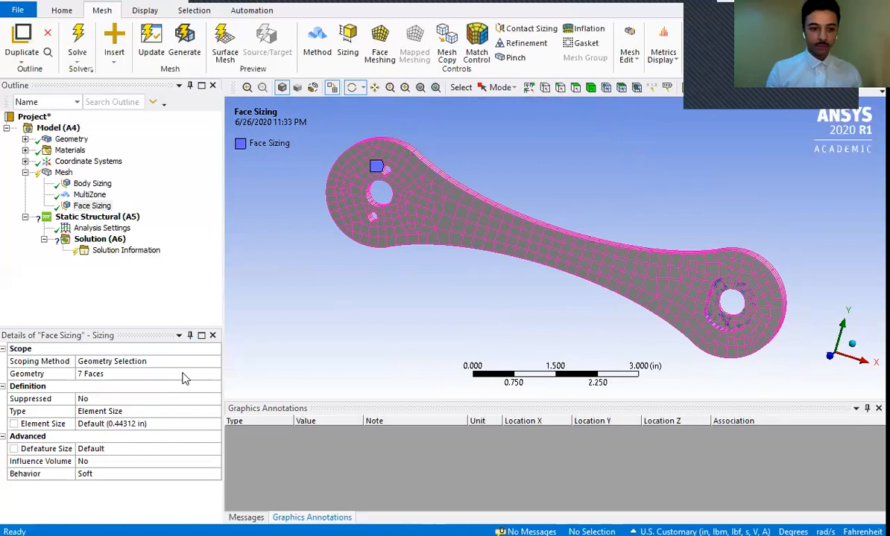
{"action": "left_click", "coordinate": [177, 423]}
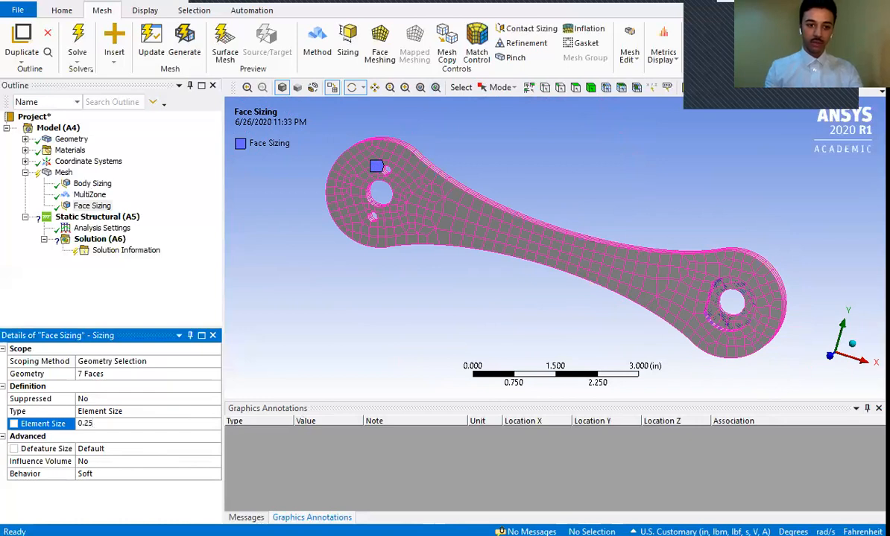
{"action": "type", "text": "125"}
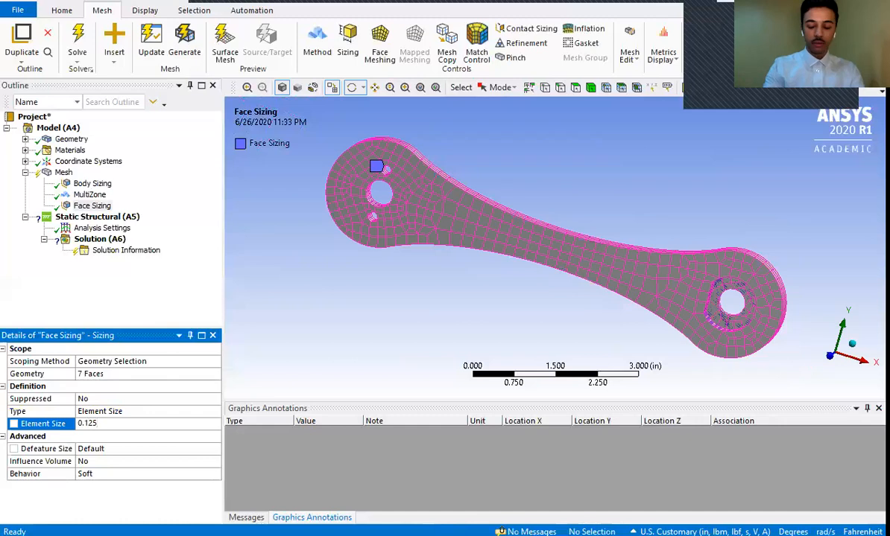
{"action": "key", "text": "Return"}
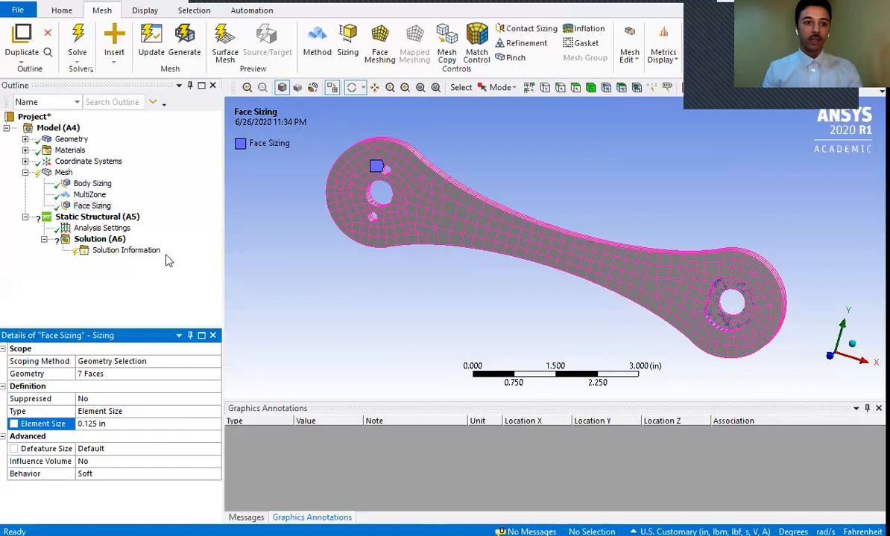
- Enlarge the graphics area and update the crank's mesh with the new face sizing
{"action": "left_click", "coordinate": [63, 173]}
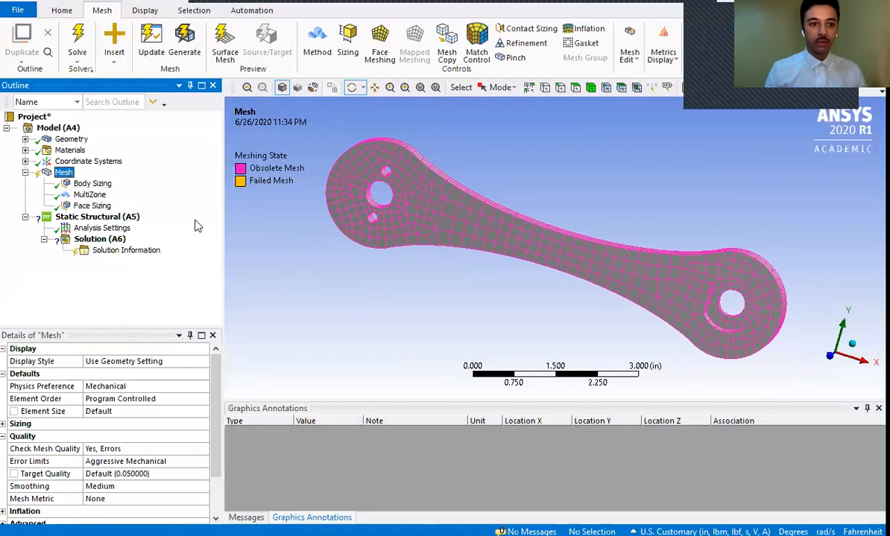
{"action": "left_click", "coordinate": [404, 88]}
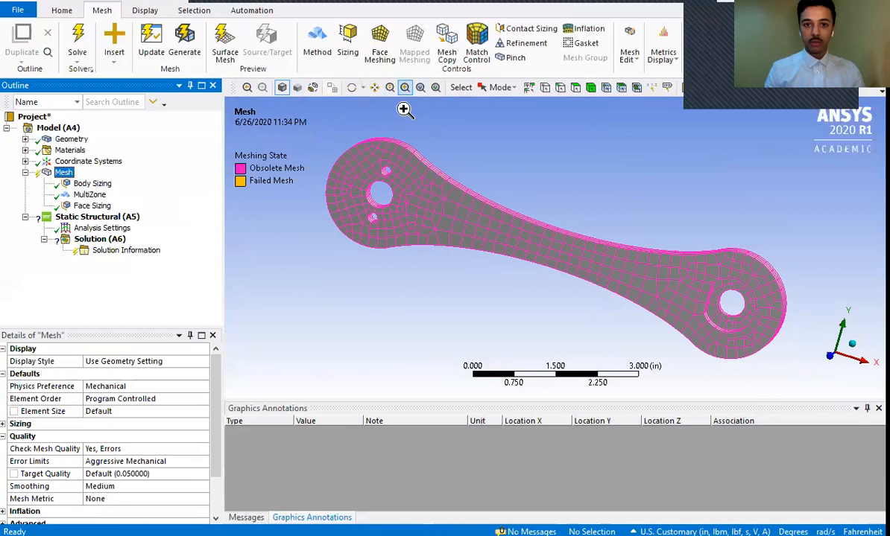
{"action": "left_click_drag", "start_coordinate": [345, 149], "coordinate": [412, 226]}
{"action": "right_click", "coordinate": [411, 226]}
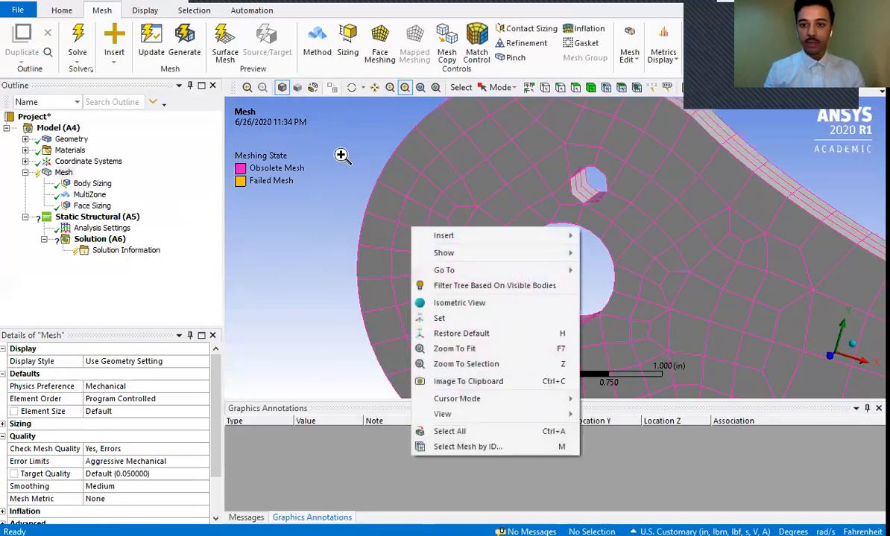
{"action": "left_click", "coordinate": [403, 89]}
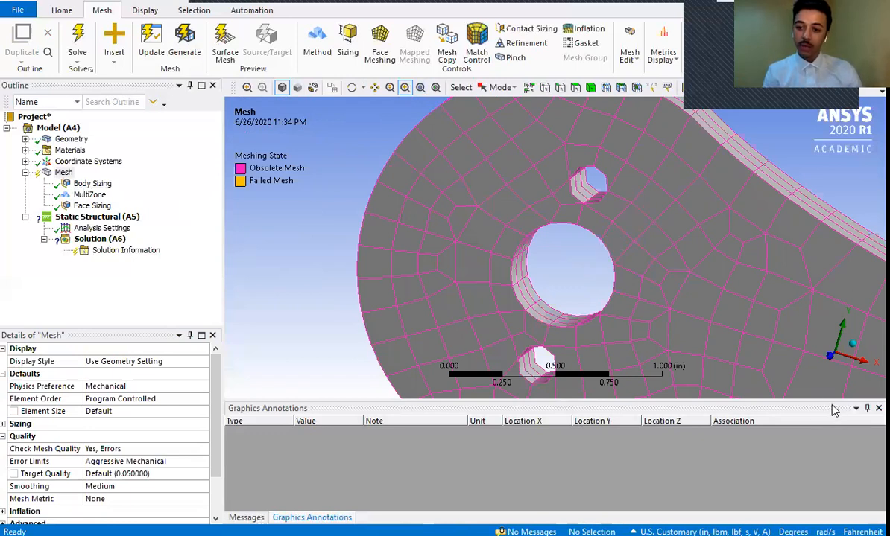
{"action": "left_click_drag", "start_coordinate": [835, 403], "coordinate": [834, 483]}
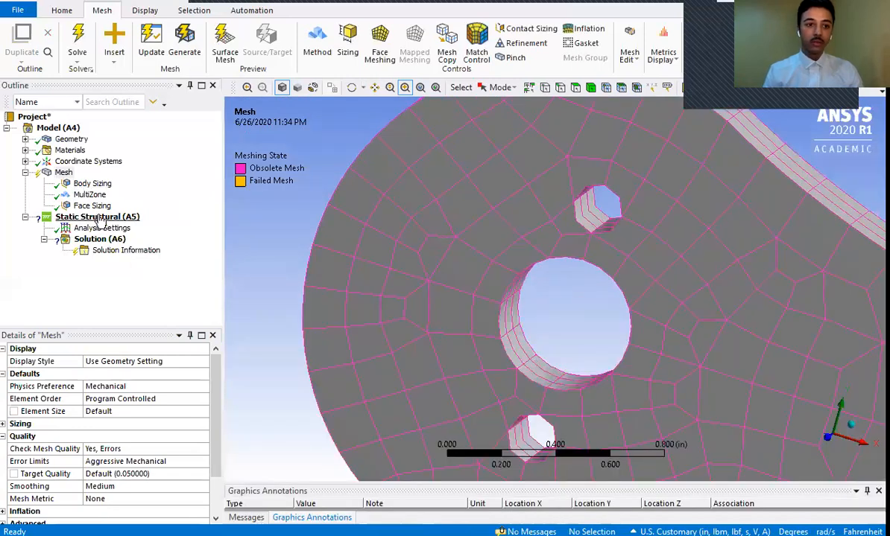
{"action": "left_click", "coordinate": [157, 32]}
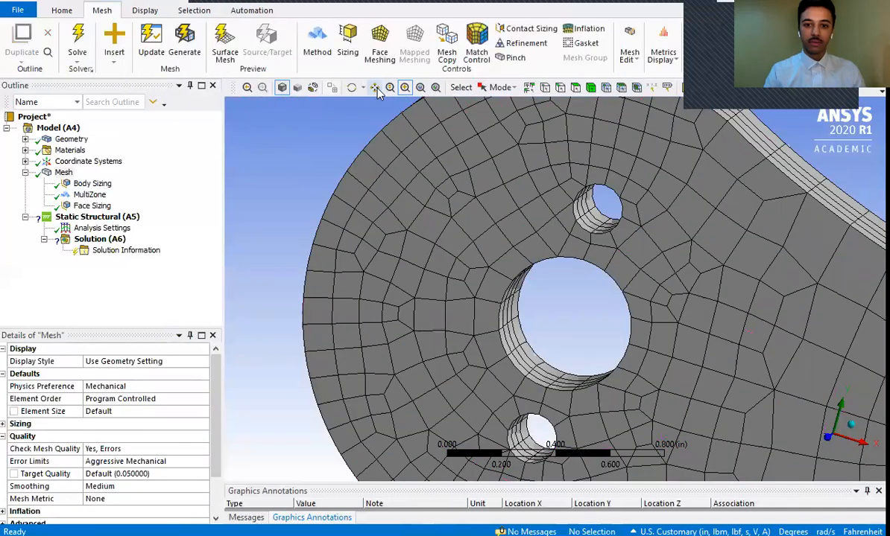
- Set the mesh quality's Mesh Metric to Skewness
{"action": "left_click", "coordinate": [376, 88]}
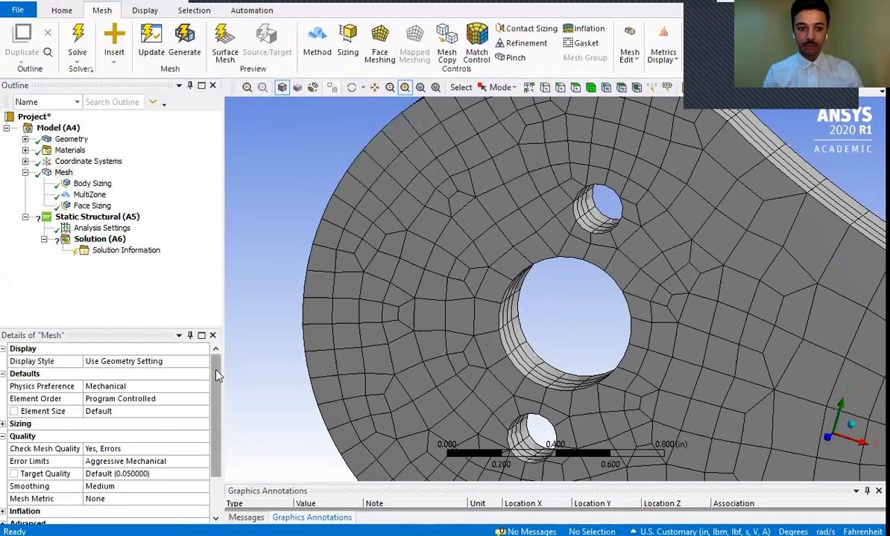
{"action": "scroll", "coordinate": [216, 376], "scroll_direction": "down", "scroll_amount": 2}
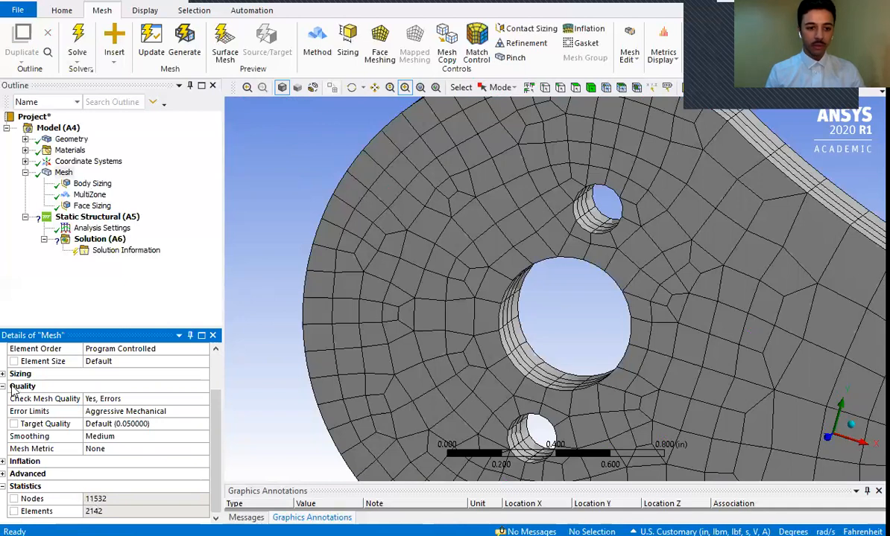
{"action": "left_click", "coordinate": [111, 449]}
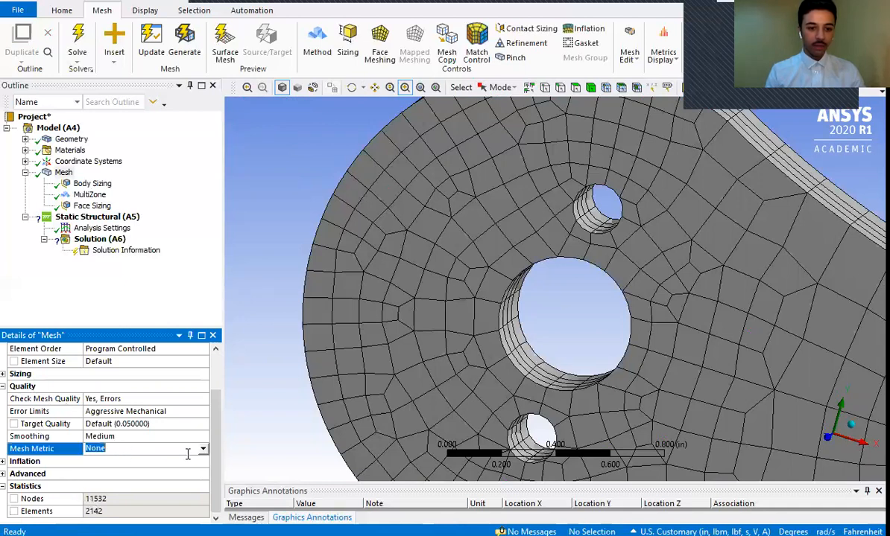
{"action": "left_click", "coordinate": [203, 449]}
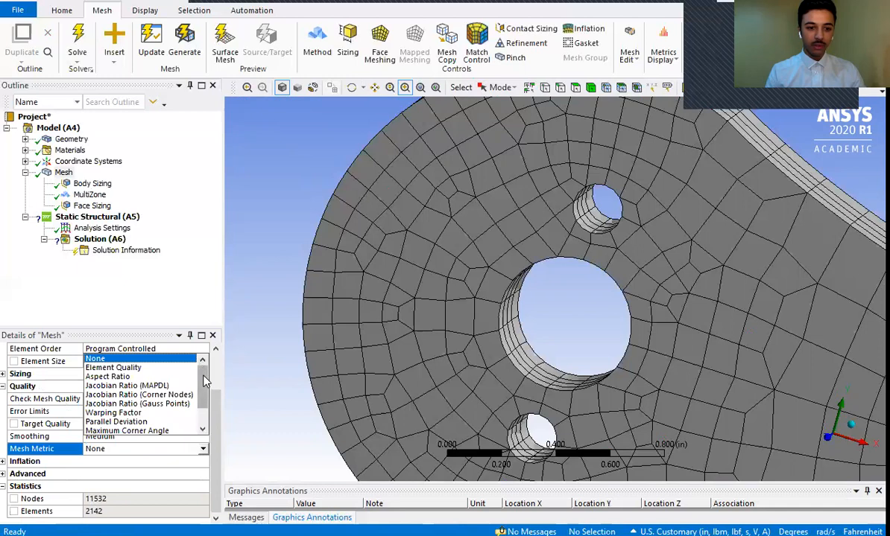
{"action": "scroll", "coordinate": [198, 383], "scroll_direction": "down", "scroll_amount": 1}
{"action": "left_click", "coordinate": [105, 413]}
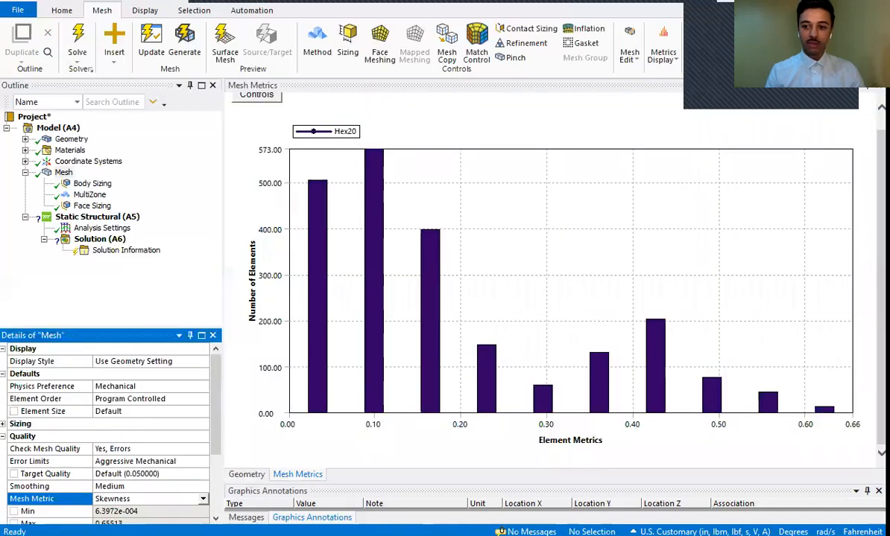
- Compare the lowest and highest skewness bars in the chart, and examine where the lowest-skewness elements lie on the whole crank
{"action": "left_click", "coordinate": [826, 411]}
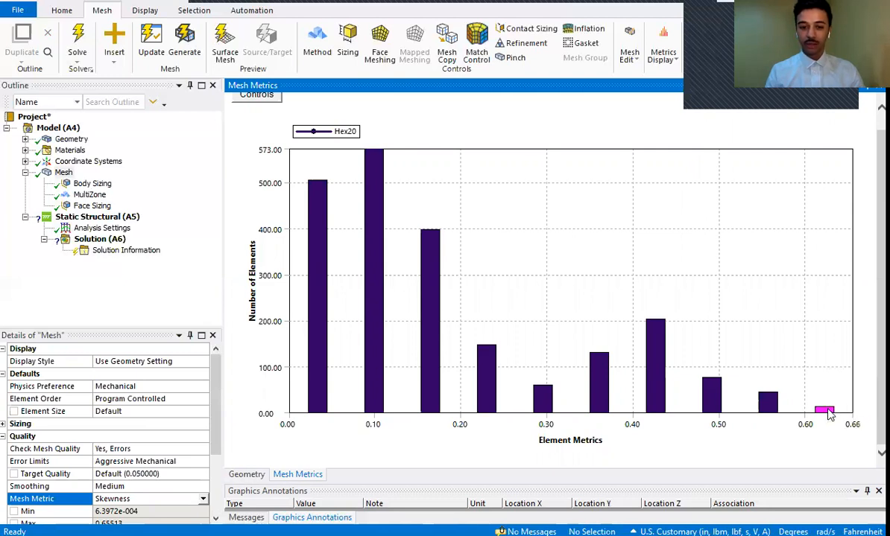
{"action": "left_click", "coordinate": [315, 293]}
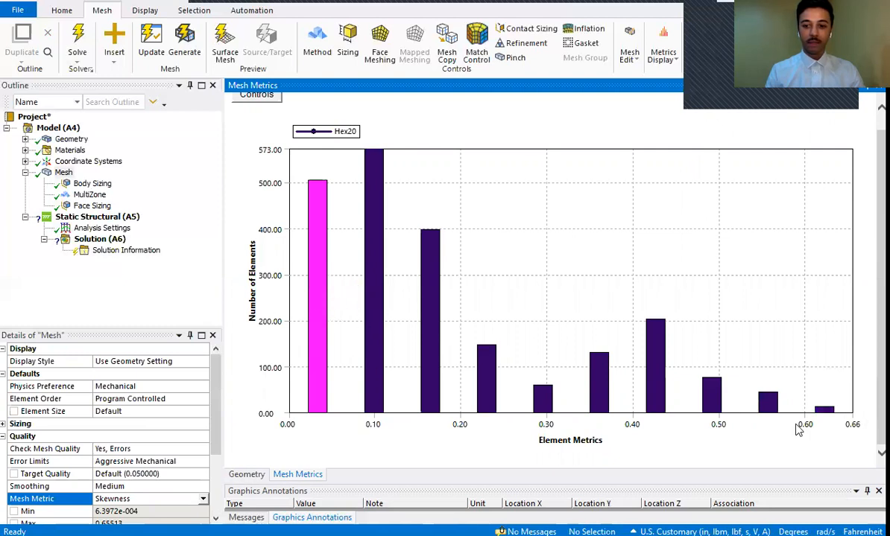
{"action": "left_click", "coordinate": [827, 410]}
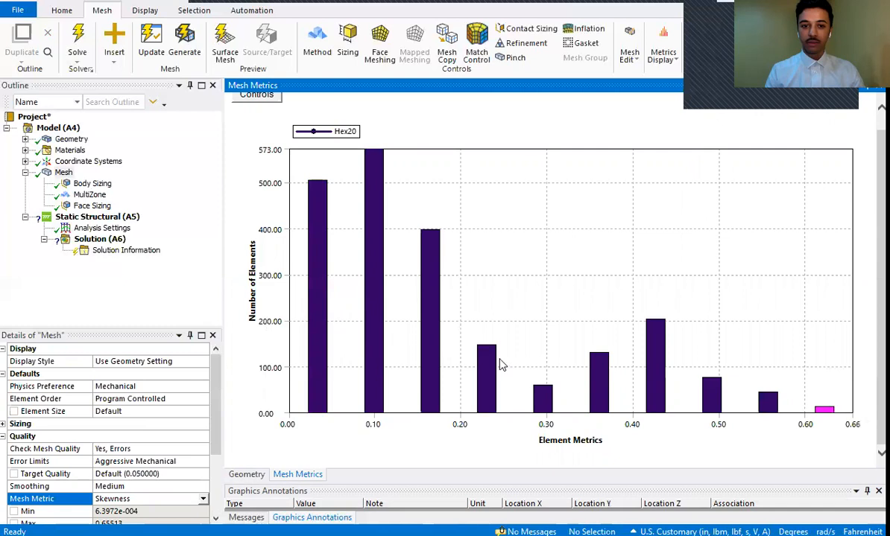
{"action": "left_click", "coordinate": [322, 299]}
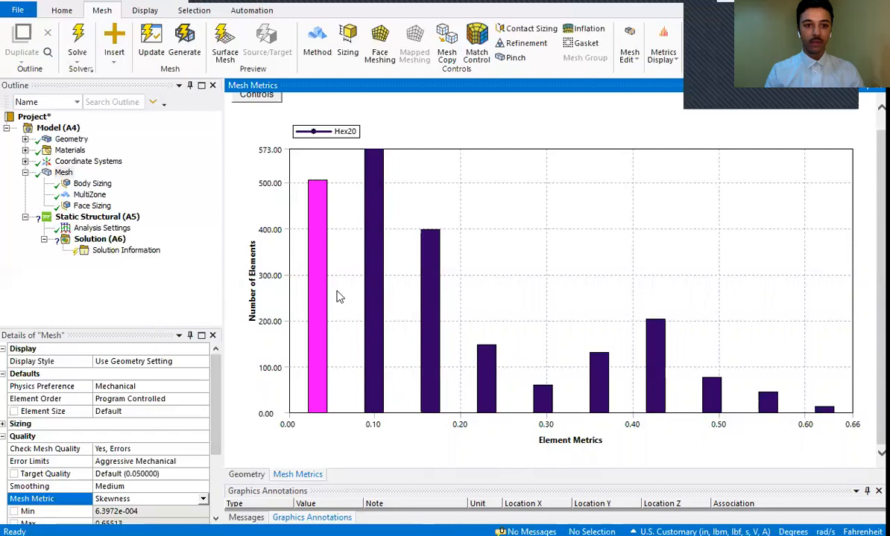
{"action": "left_click", "coordinate": [248, 475]}
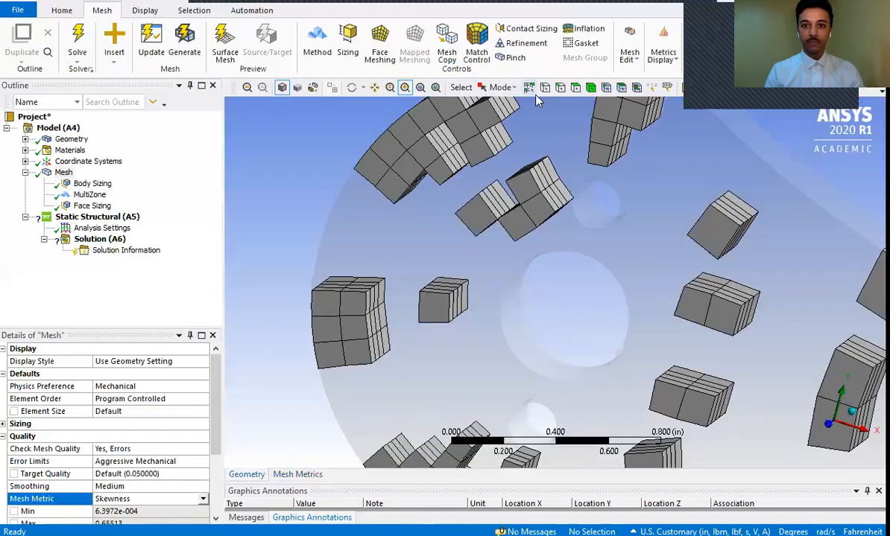
{"action": "left_click", "coordinate": [435, 88]}
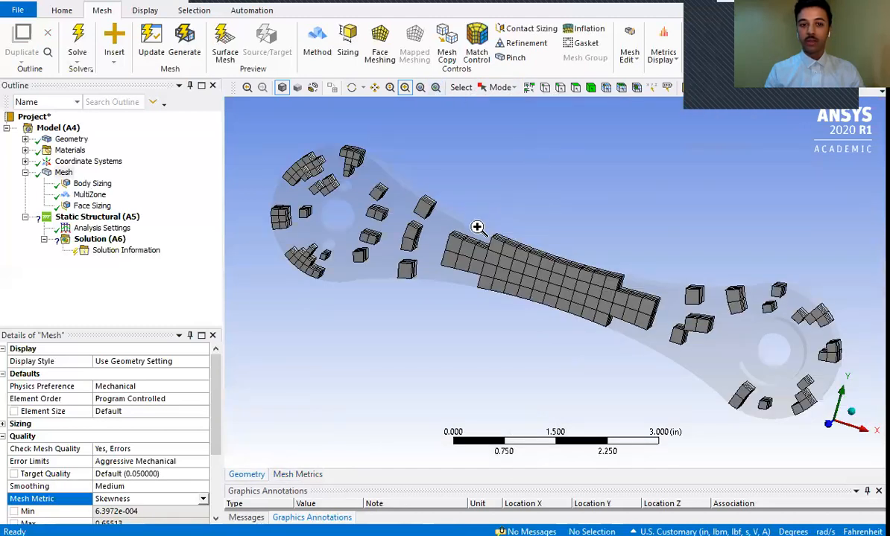
{"action": "left_click", "coordinate": [296, 475]}
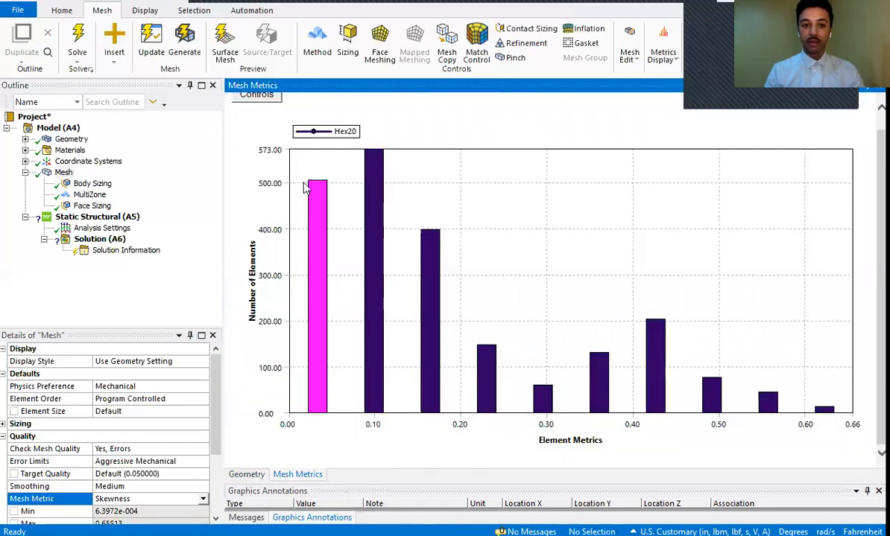
- Compare the lowest skewness bars with the highest one, and examine where the highest-skewness elements lie on the crank
{"action": "left_click", "coordinate": [379, 367]}
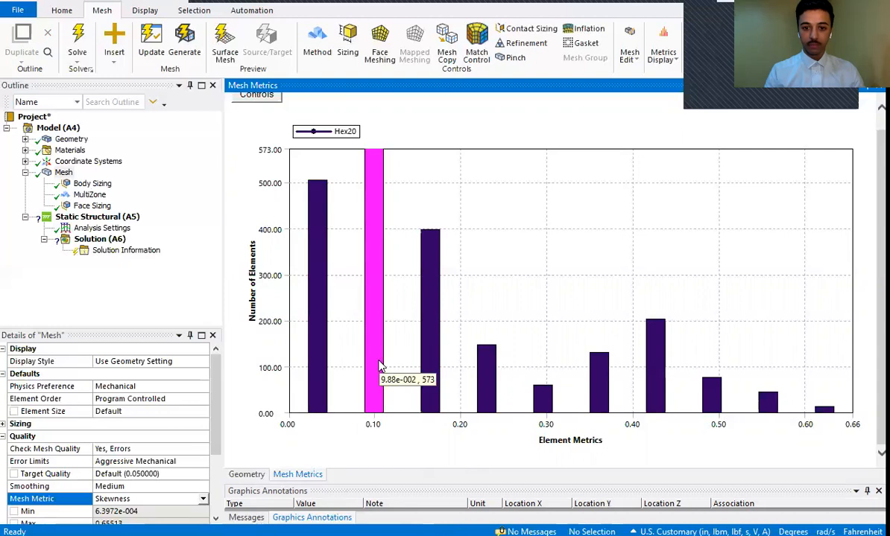
{"action": "left_click", "coordinate": [317, 339]}
{"action": "left_click", "coordinate": [377, 345]}
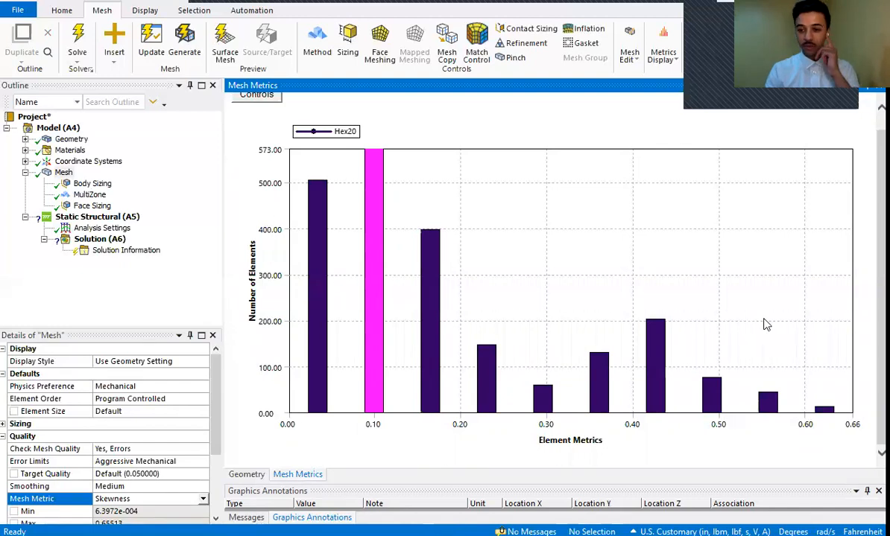
{"action": "left_click", "coordinate": [824, 411]}
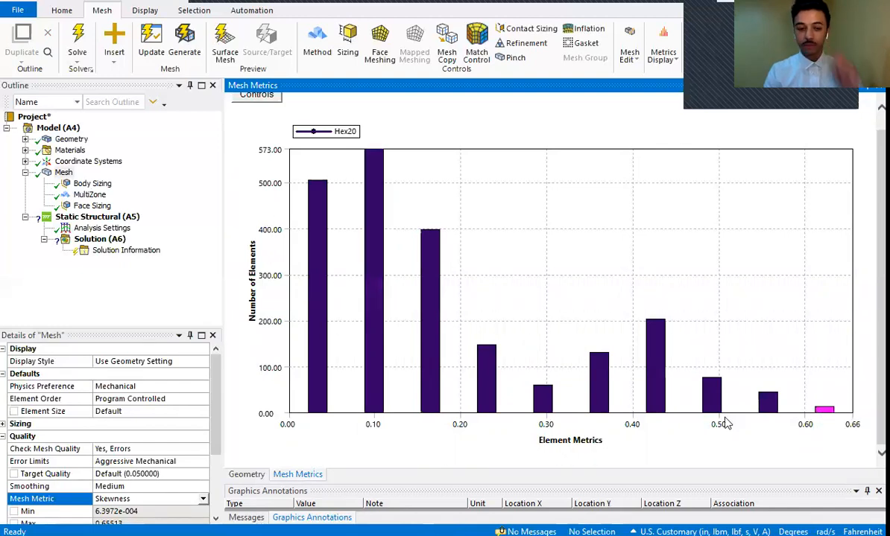
{"action": "left_click", "coordinate": [247, 475]}
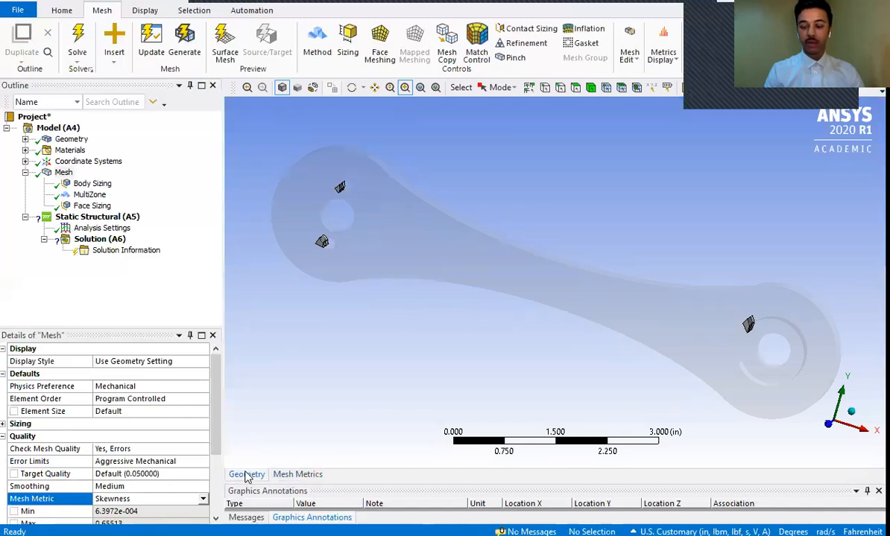
{"action": "left_click", "coordinate": [298, 475]}
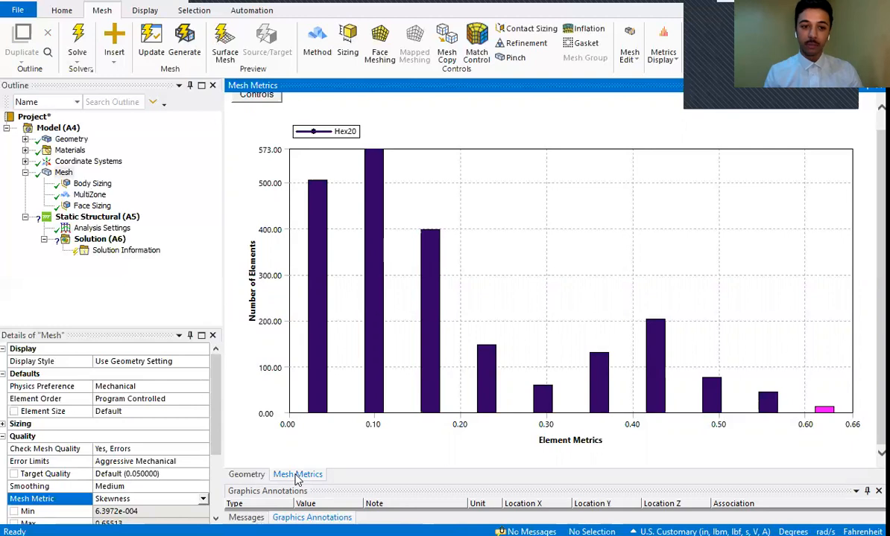
- Switch the Mesh Metric to Element Quality and inspect the lowest-quality bar in the chart
{"action": "left_click", "coordinate": [202, 500]}
{"action": "left_click", "coordinate": [202, 411]}
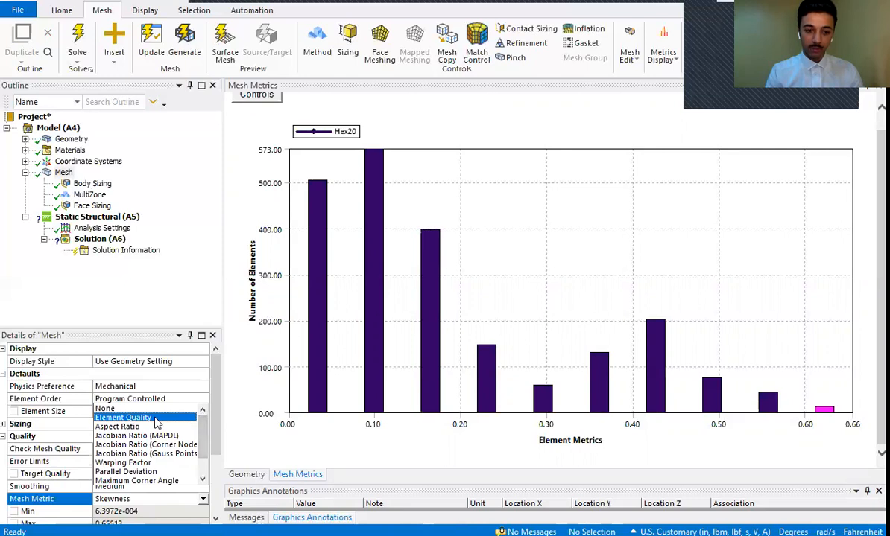
{"action": "left_click", "coordinate": [156, 418]}
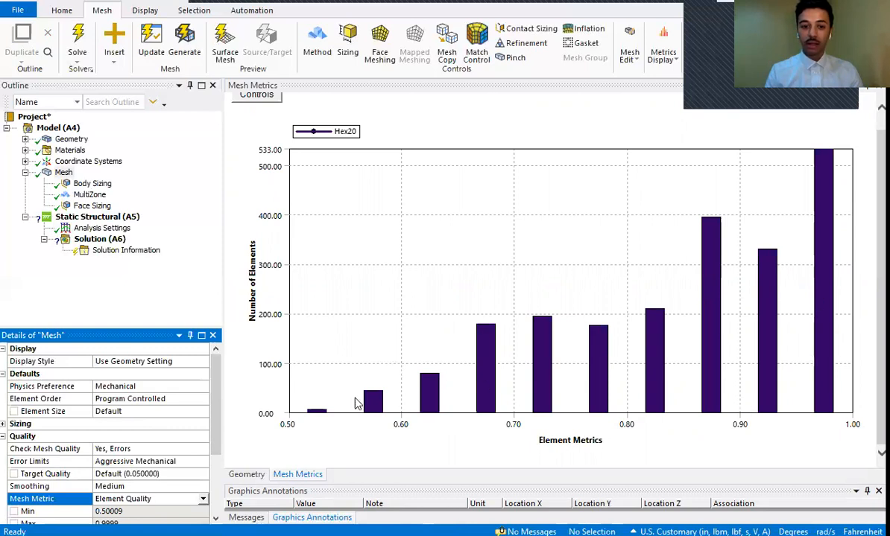
{"action": "left_click", "coordinate": [320, 413]}
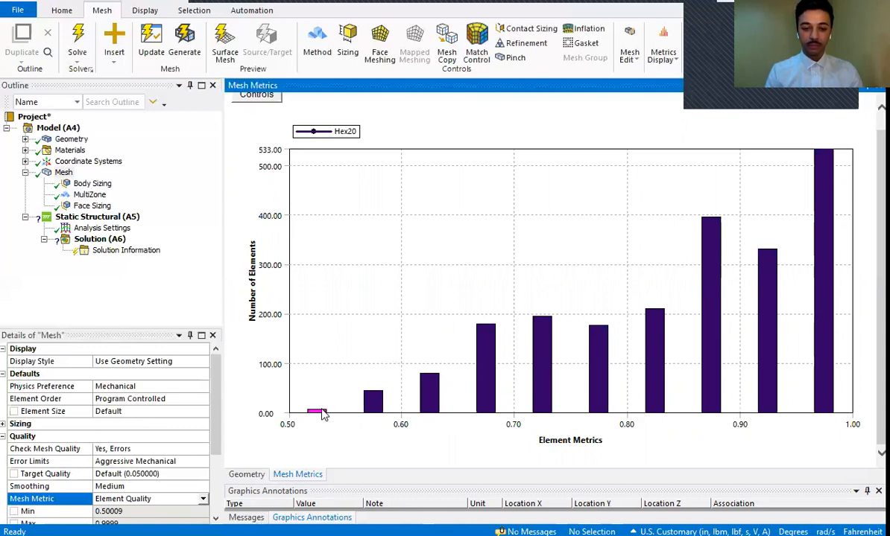
{"action": "mouse_move", "coordinate": [323, 414]}
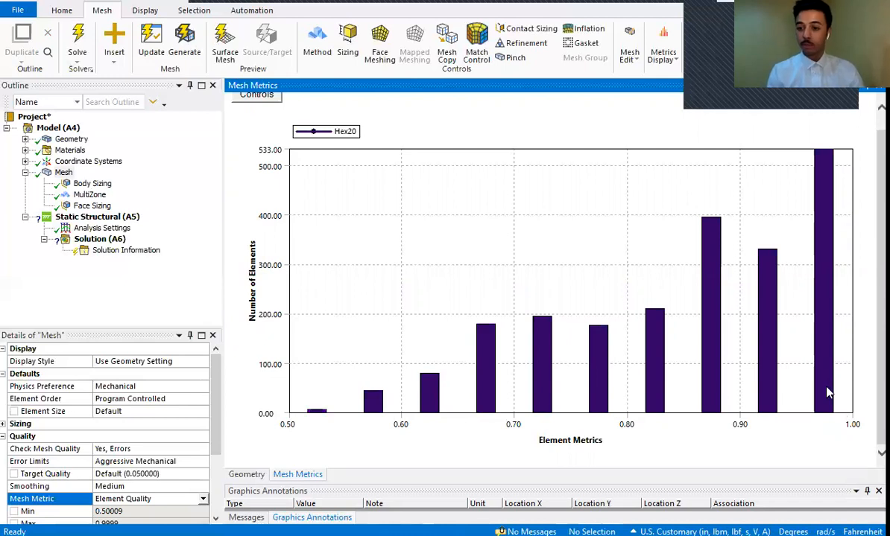
- Examine where the elements of the two highest Element Quality bars lie on the crank
{"action": "left_click", "coordinate": [828, 394]}
{"action": "left_click", "coordinate": [248, 477]}
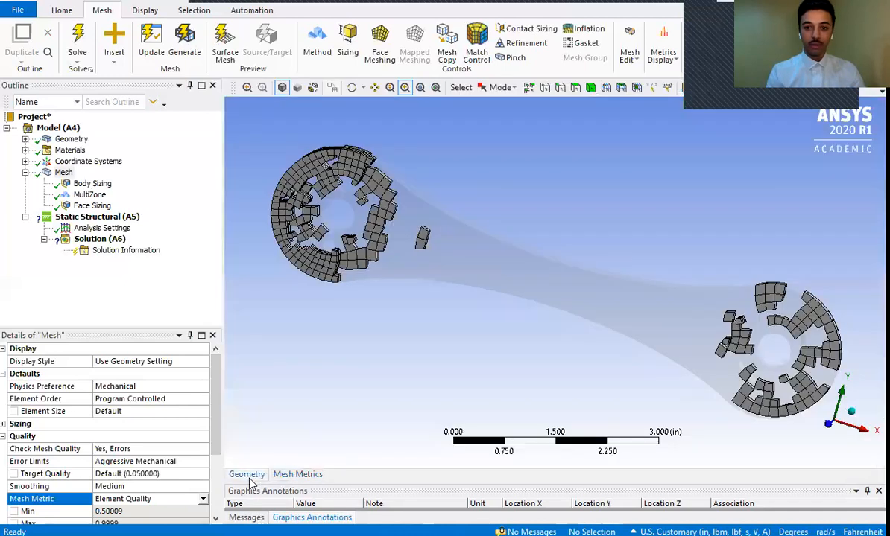
{"action": "left_click", "coordinate": [297, 475]}
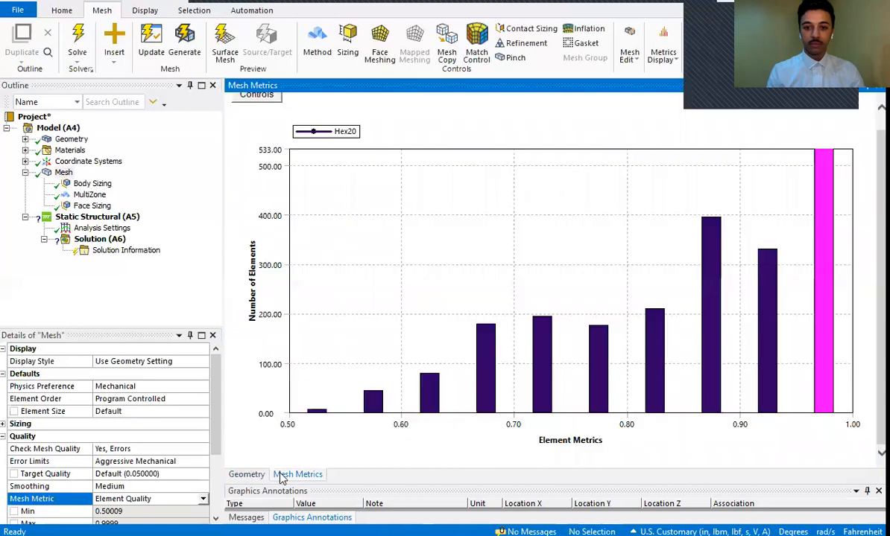
{"action": "left_click", "coordinate": [767, 370]}
{"action": "left_click", "coordinate": [248, 474]}
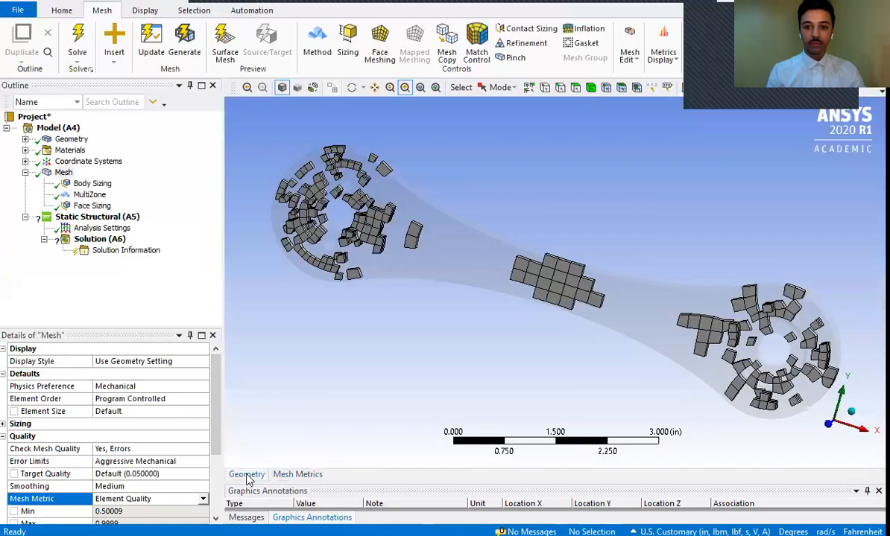
{"action": "left_click", "coordinate": [300, 475]}
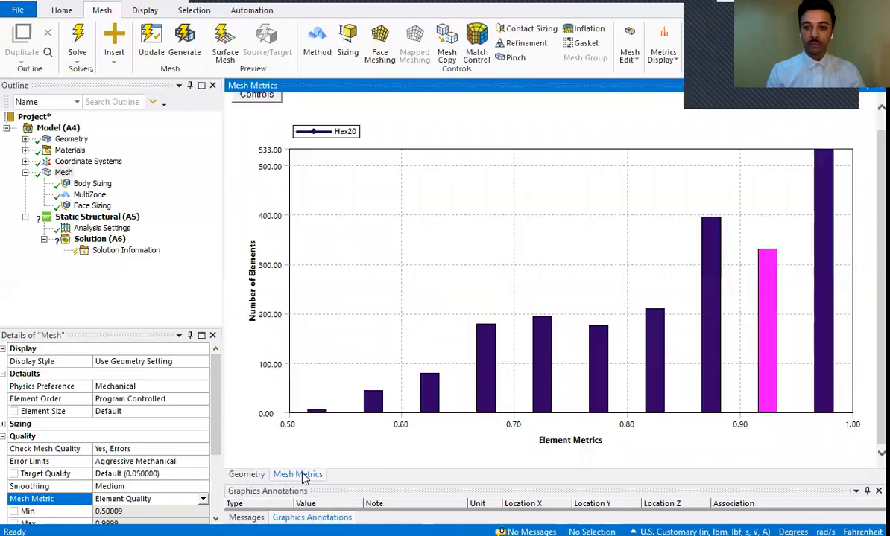
{"action": "left_click", "coordinate": [827, 320]}
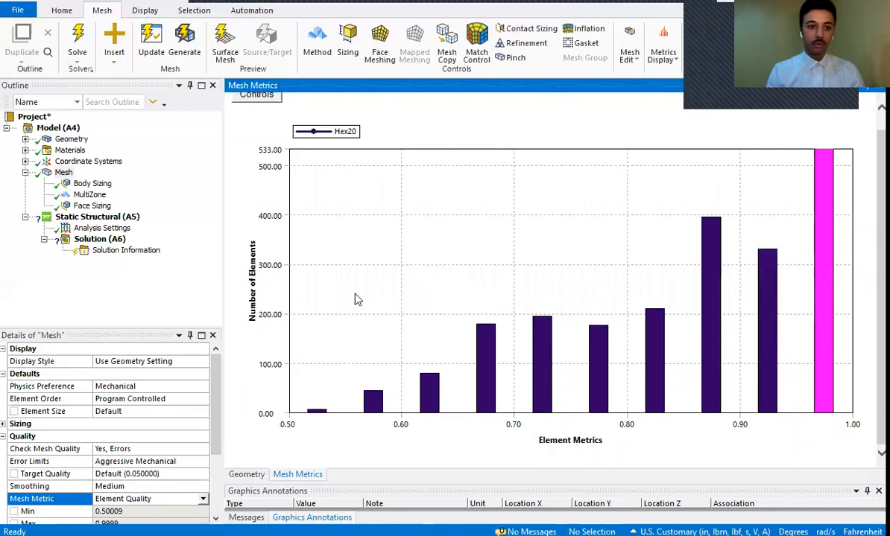
- Close the Mesh Metrics chart and bring back the full mesh display of the crank
{"action": "left_click", "coordinate": [62, 172]}
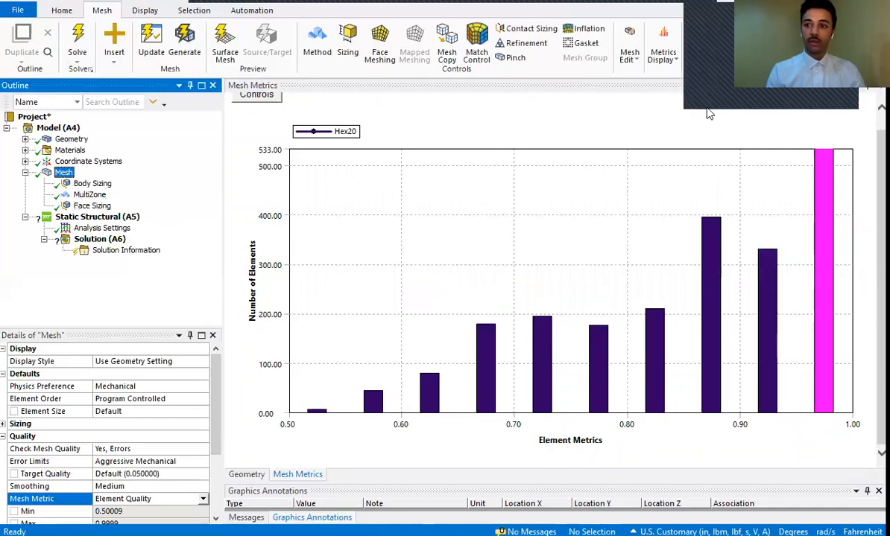
{"action": "left_click", "coordinate": [878, 86]}
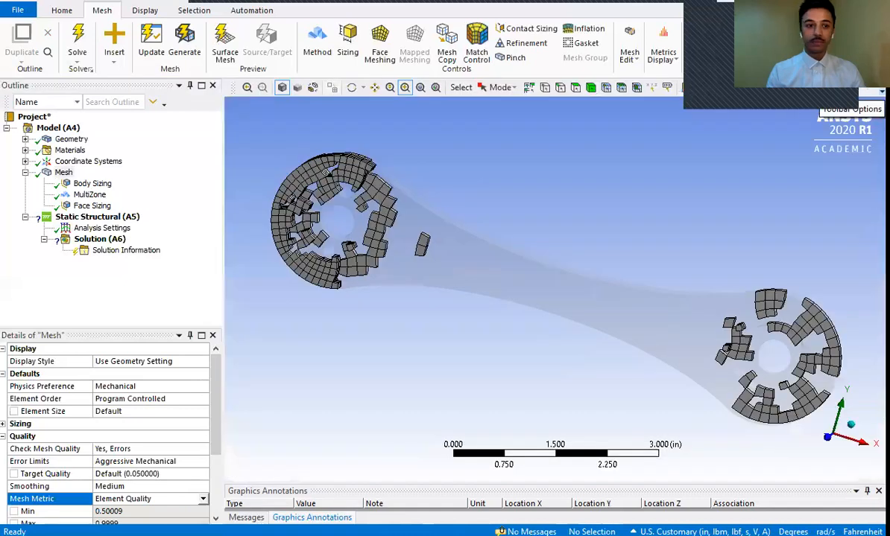
{"action": "left_click", "coordinate": [63, 172]}
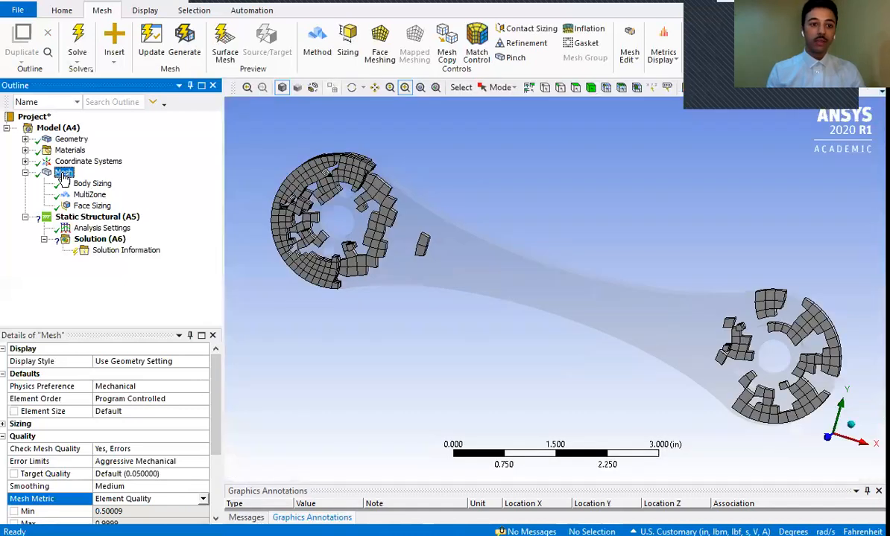
{"action": "left_click", "coordinate": [91, 218]}
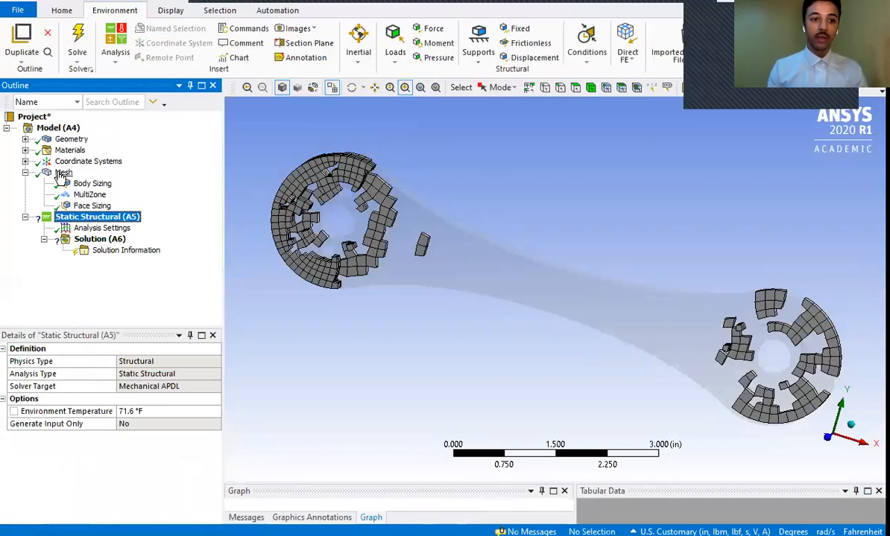
{"action": "left_click", "coordinate": [63, 173]}
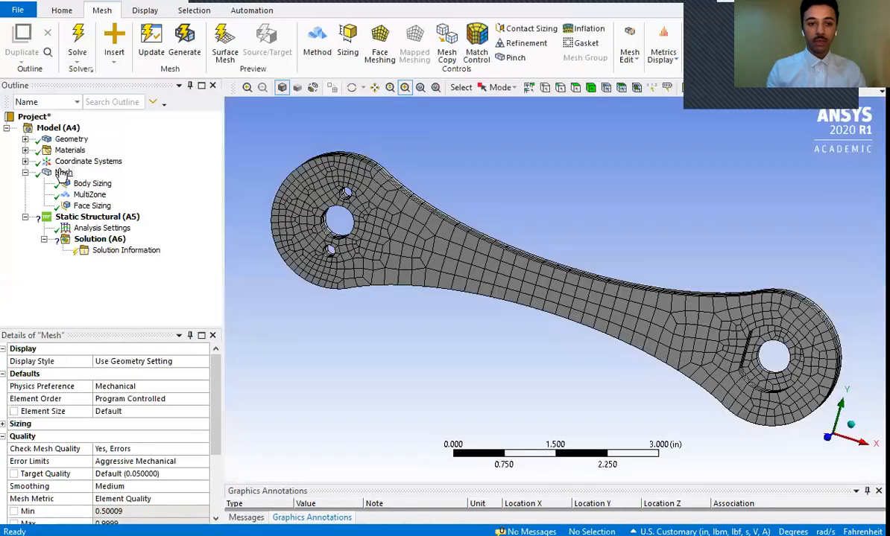
{"action": "left_click", "coordinate": [64, 173]}
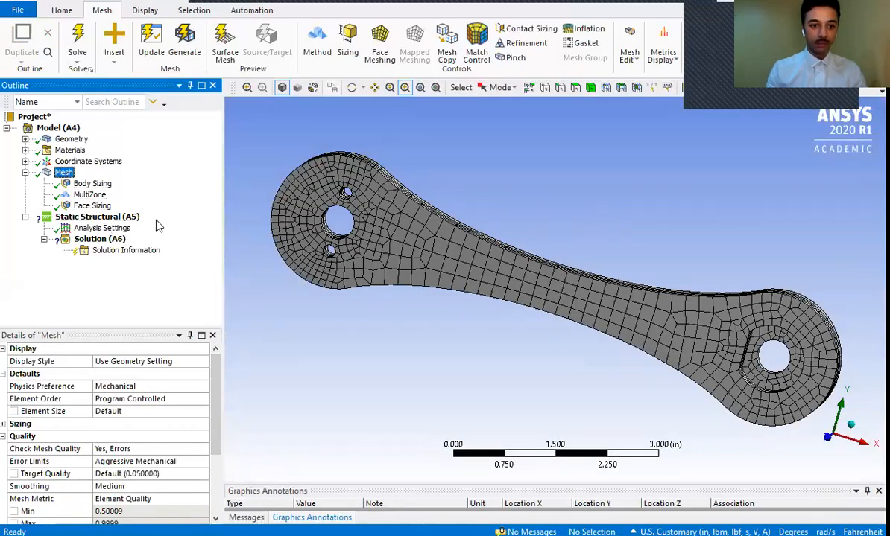
- Set the mesh quality's Mesh Metric to None
{"action": "left_click_drag", "start_coordinate": [215, 407], "coordinate": [215, 443]}
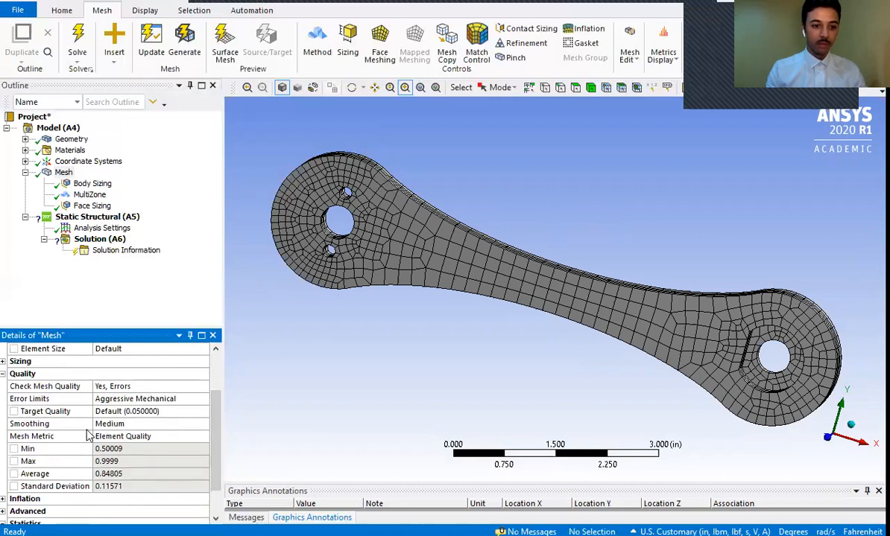
{"action": "left_click", "coordinate": [139, 436]}
{"action": "left_click", "coordinate": [201, 437]}
{"action": "left_click", "coordinate": [133, 448]}
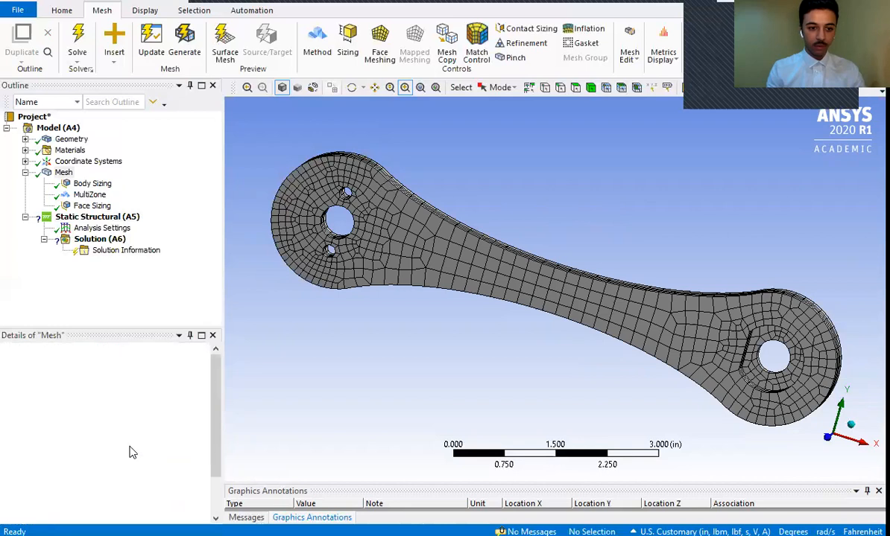
- Add a Fixed Support to the static structural analysis on the cylindrical faces of all three holes at the crank's three-hole end
{"action": "left_click", "coordinate": [83, 217]}
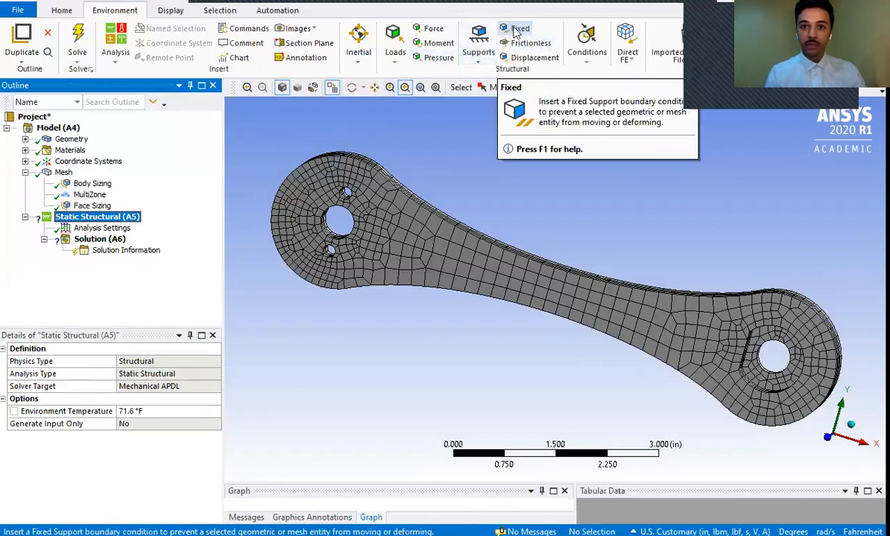
{"action": "left_click", "coordinate": [479, 59]}
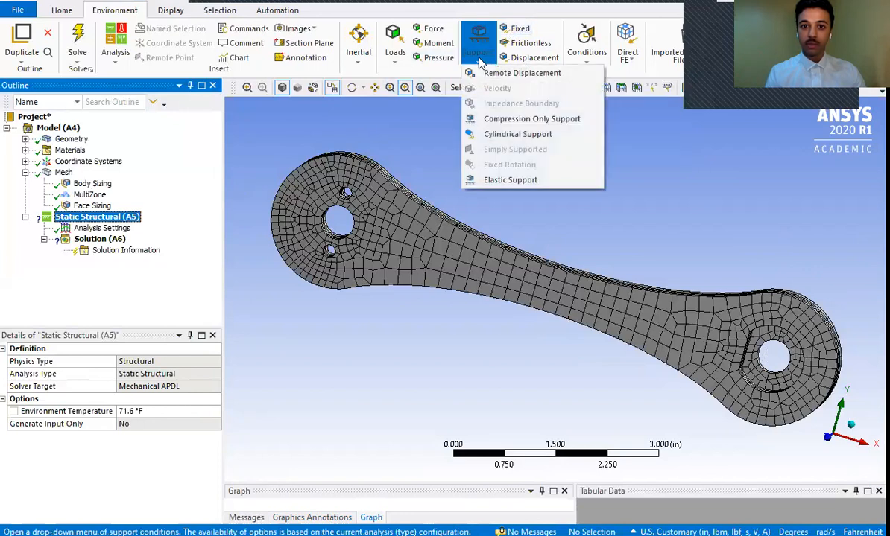
{"action": "left_click", "coordinate": [519, 30]}
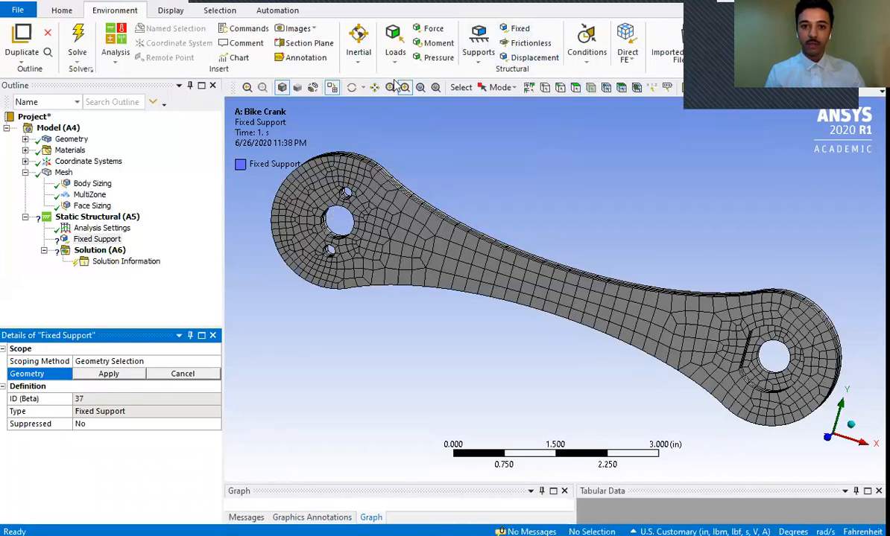
{"action": "left_click_drag", "start_coordinate": [280, 153], "coordinate": [379, 231]}
{"action": "left_click", "coordinate": [374, 244]}
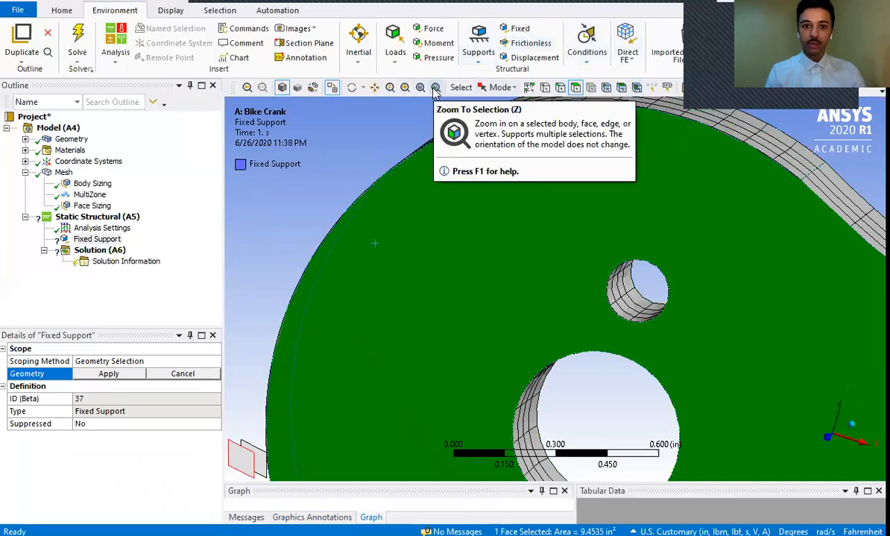
{"action": "left_click", "coordinate": [436, 88]}
{"action": "left_click", "coordinate": [421, 168]}
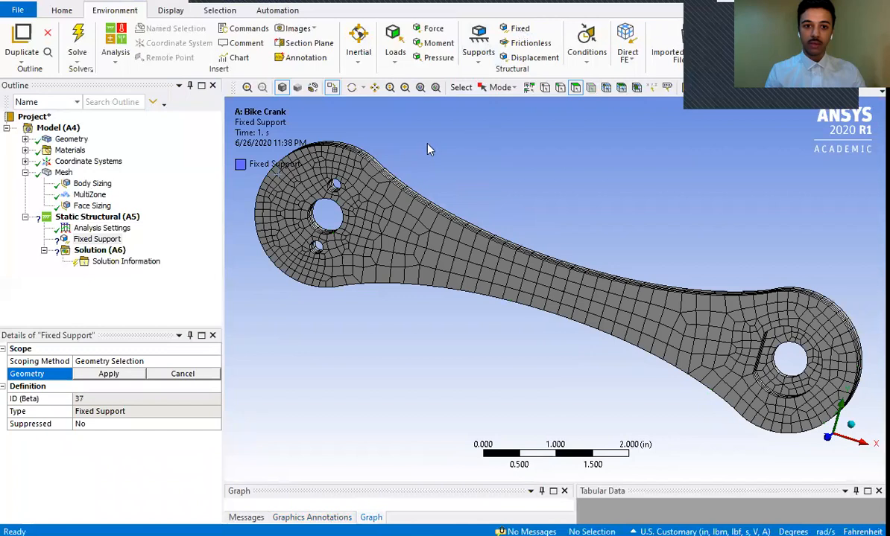
{"action": "left_click", "coordinate": [333, 192]}
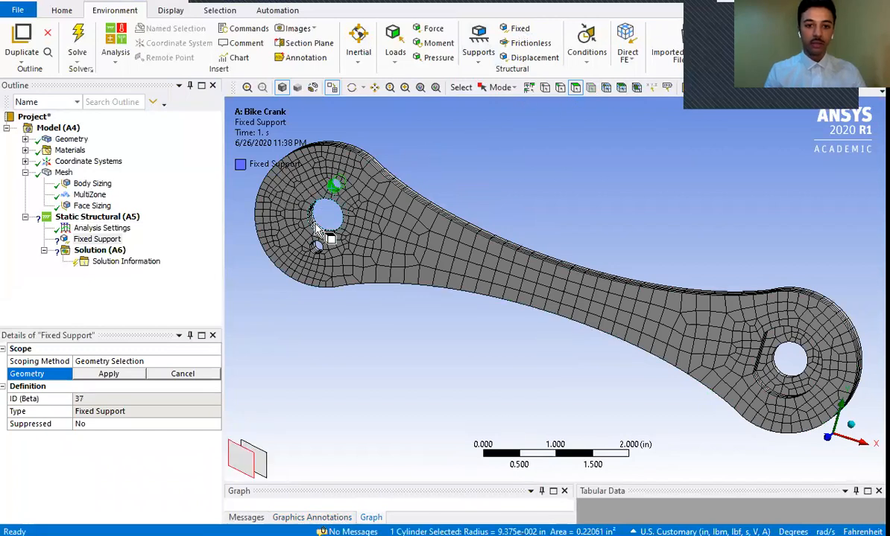
{"action": "left_click", "coordinate": [316, 222], "text": "ctrl"}
{"action": "left_click", "coordinate": [314, 249], "text": "ctrl"}
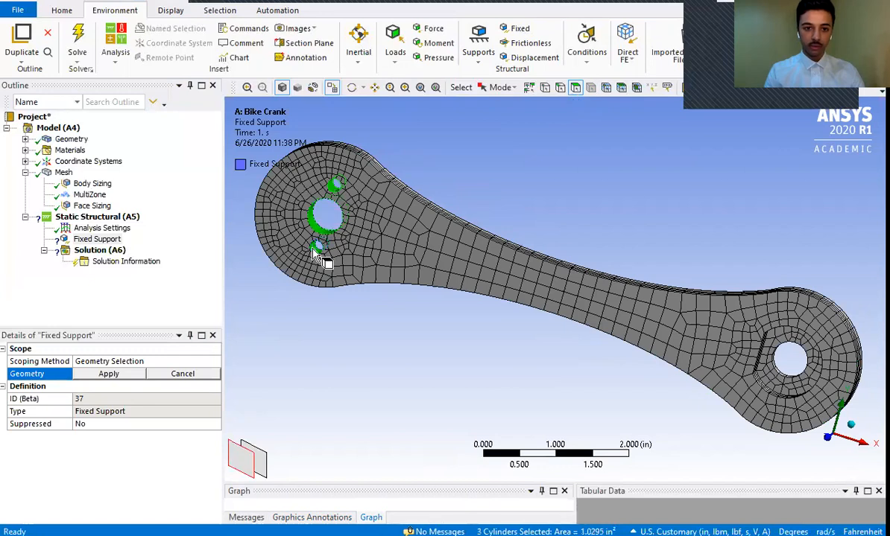
{"action": "left_click", "coordinate": [117, 373]}
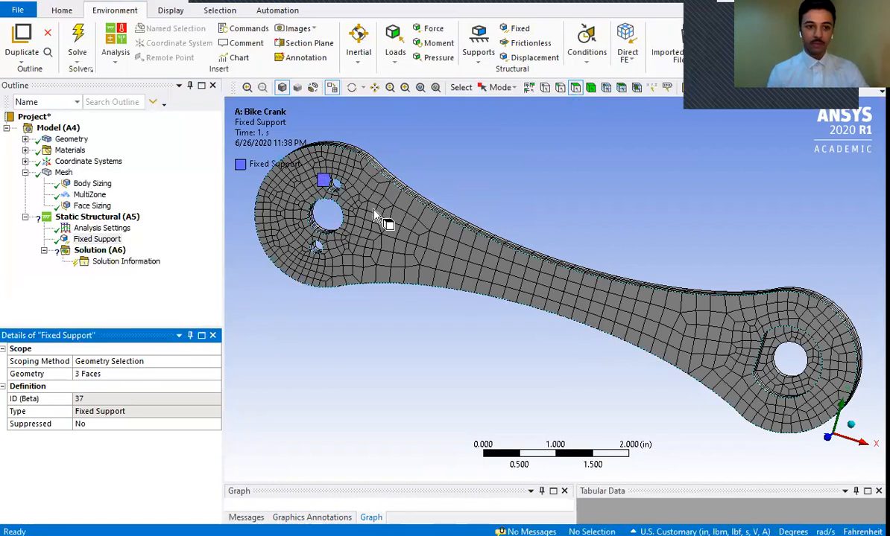
- Add a Force load to the static structural analysis on the cylindrical face of the hole at the crank's single-hole end
{"action": "left_click", "coordinate": [109, 218]}
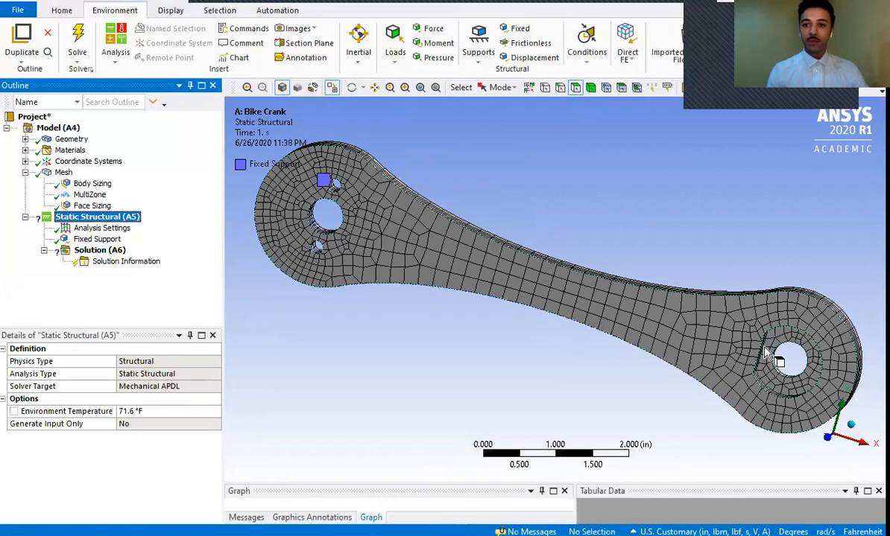
{"action": "left_click", "coordinate": [430, 30]}
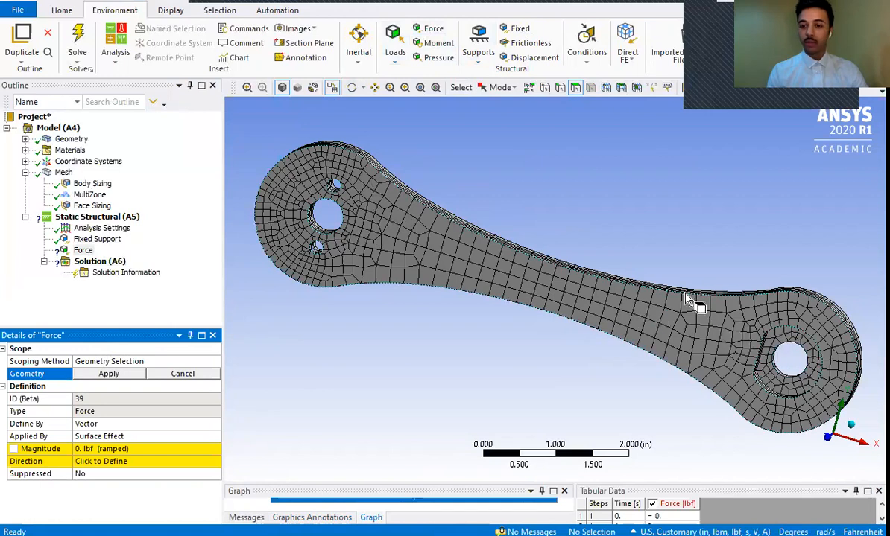
{"action": "left_click", "coordinate": [404, 87]}
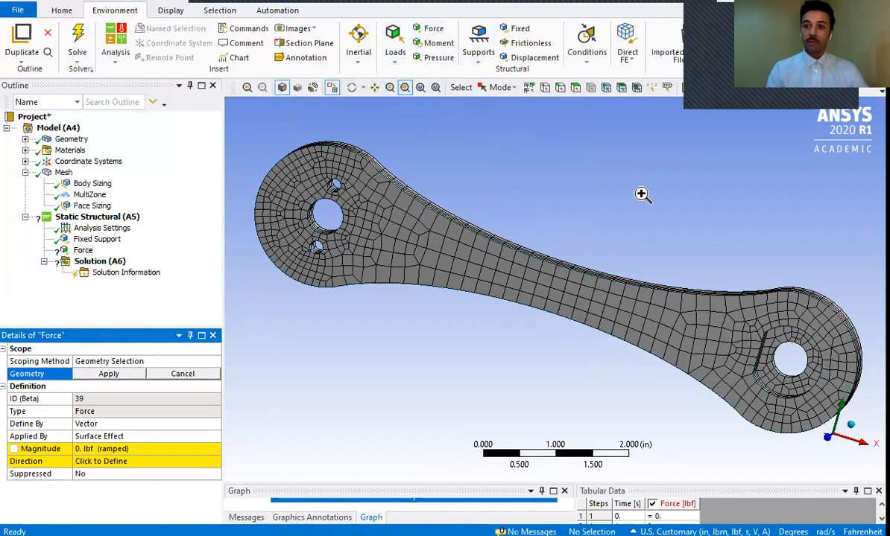
{"action": "left_click_drag", "start_coordinate": [716, 273], "coordinate": [819, 427]}
{"action": "left_click", "coordinate": [351, 88]}
{"action": "left_click_drag", "start_coordinate": [483, 206], "coordinate": [436, 197]}
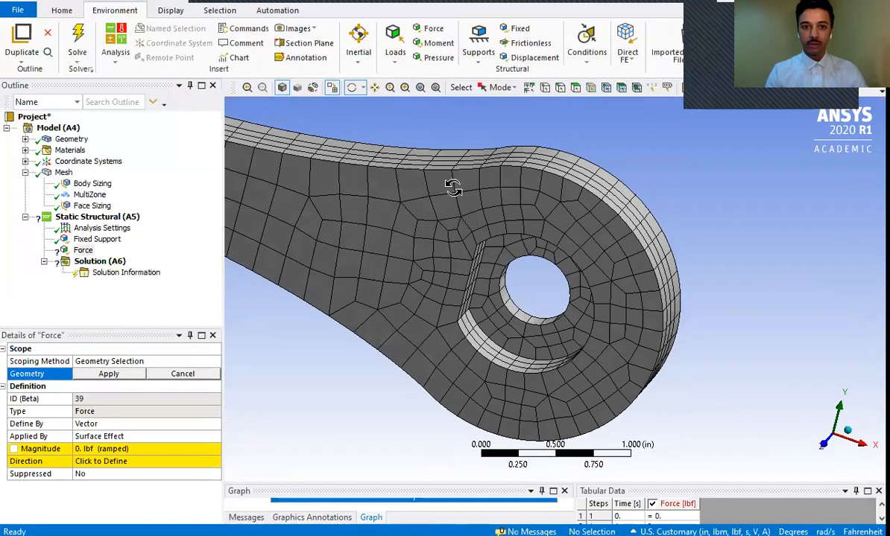
{"action": "left_click", "coordinate": [576, 88]}
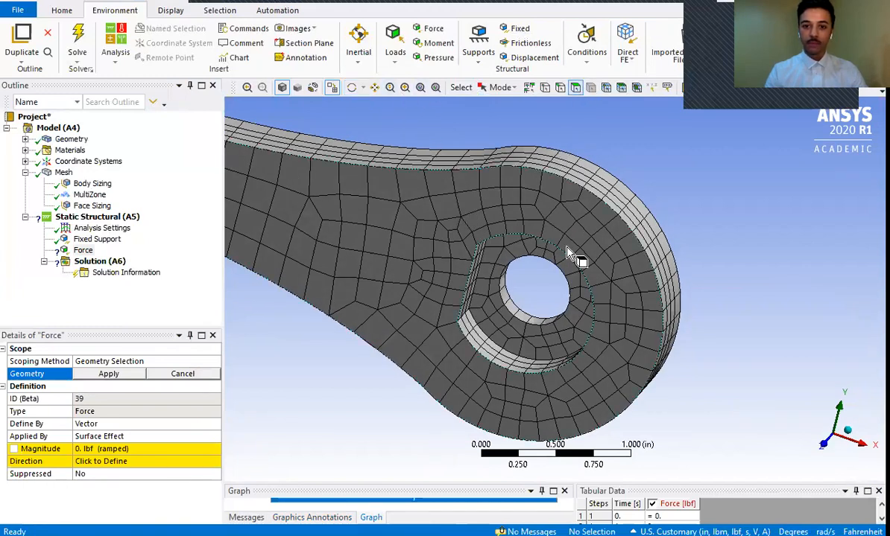
{"action": "left_click", "coordinate": [525, 326]}
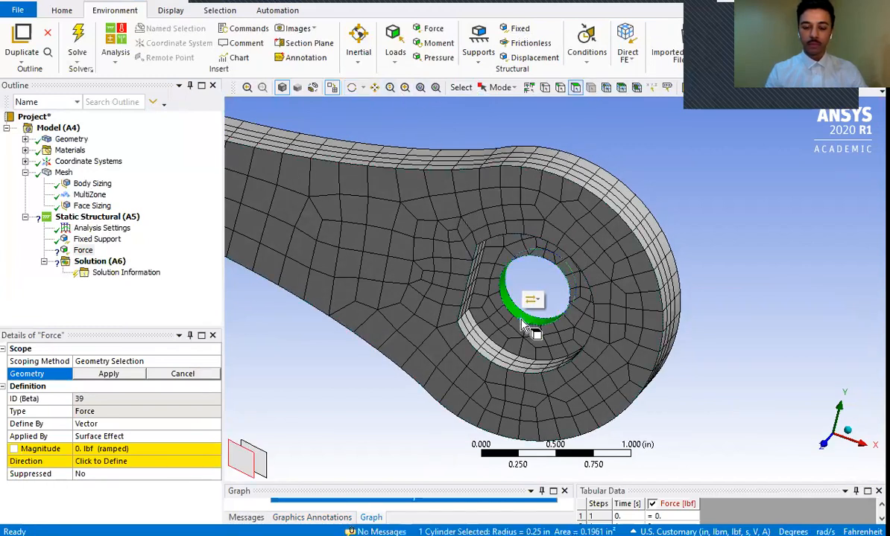
{"action": "left_click", "coordinate": [105, 374]}
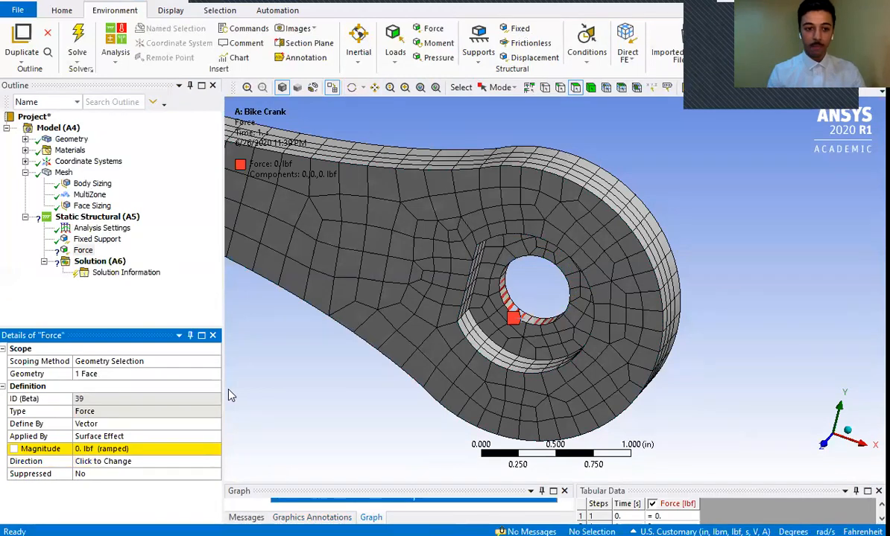
- Define the force by Components and set its Y Component to 100 lbf
{"action": "left_click", "coordinate": [115, 423]}
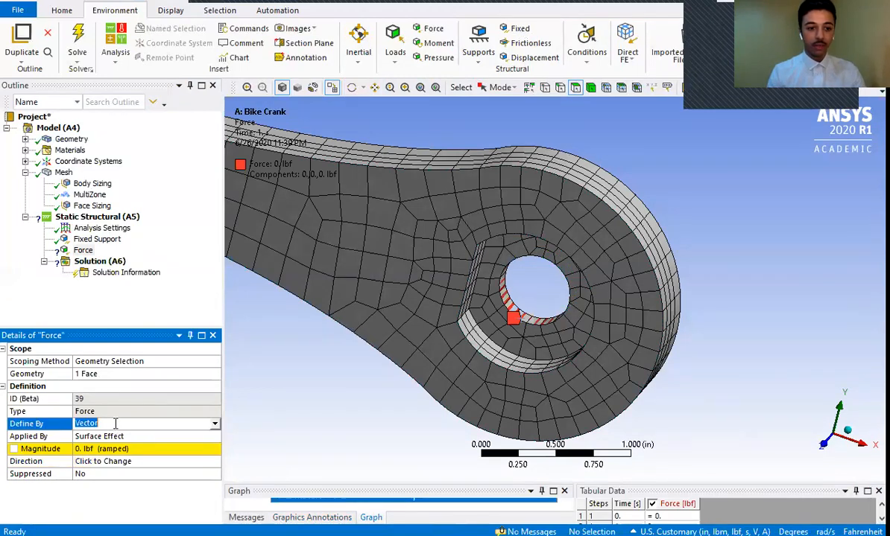
{"action": "left_click", "coordinate": [215, 423]}
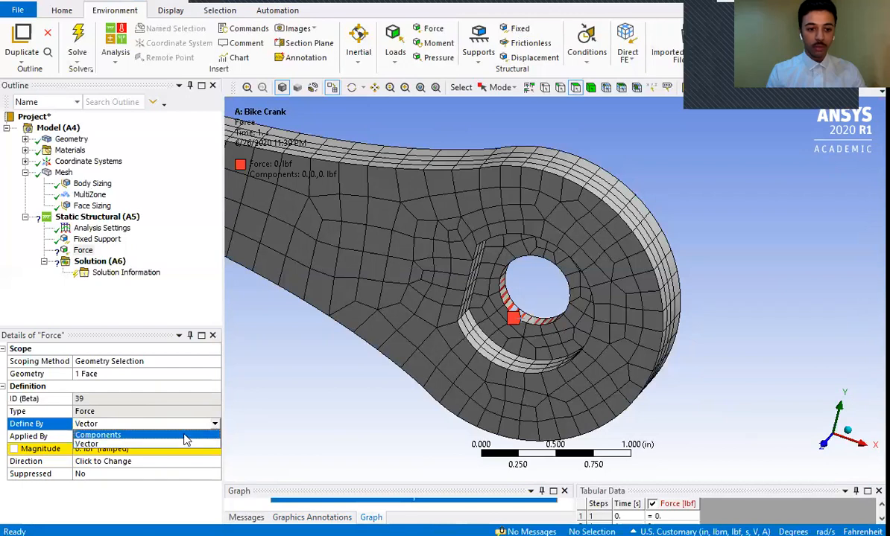
{"action": "left_click", "coordinate": [186, 436]}
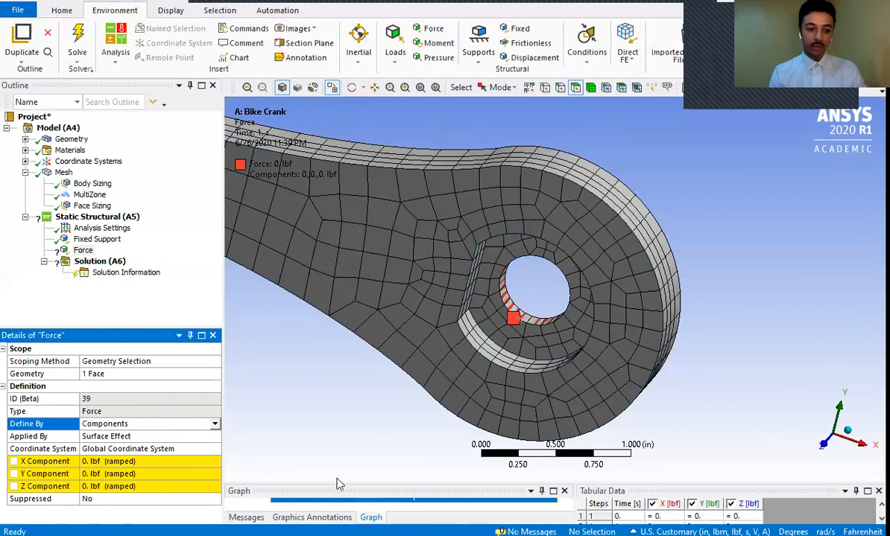
{"action": "left_click", "coordinate": [151, 474]}
{"action": "type", "text": "100"}
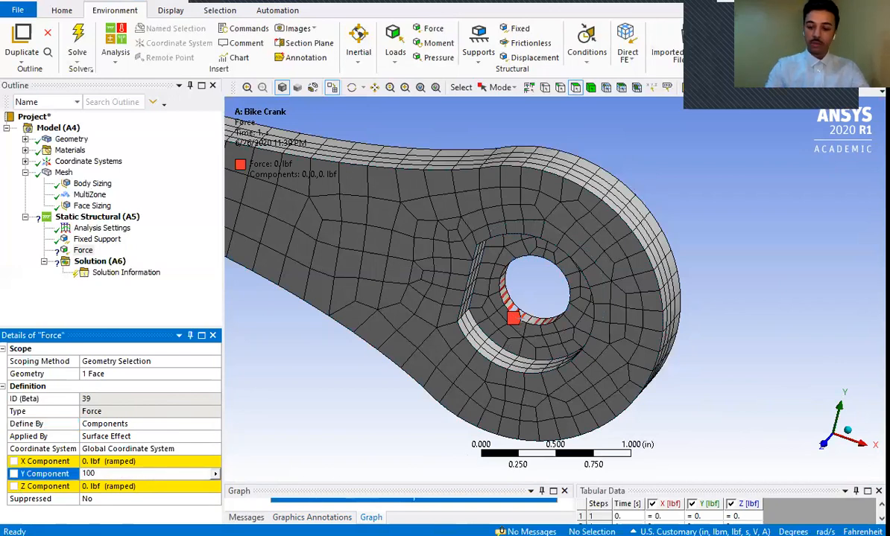
{"action": "key", "text": "Return"}
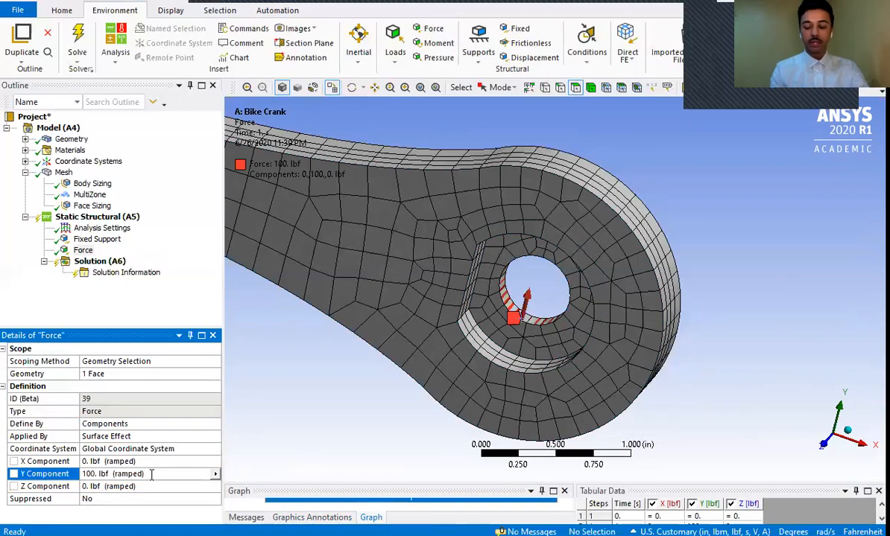
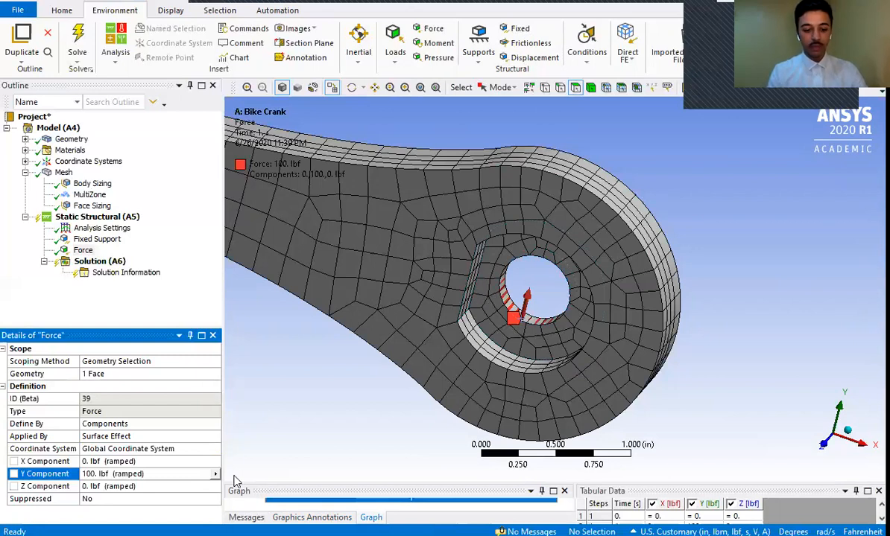
- Switch to the Workbench project, open the Bike Crank system's Engineering Data and review the Structural Steel properties
{"action": "key", "text": "super"}
{"action": "mouse_move", "coordinate": [241, 528]}
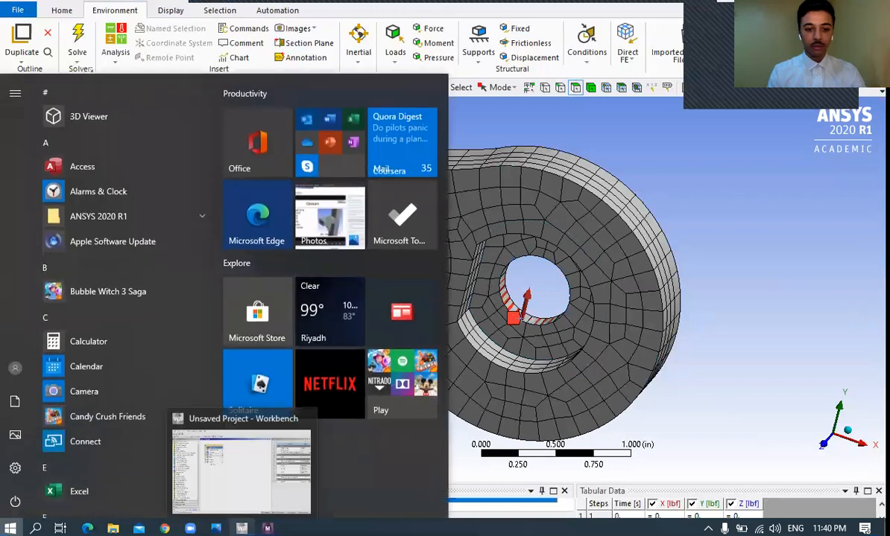
{"action": "left_click", "coordinate": [197, 423]}
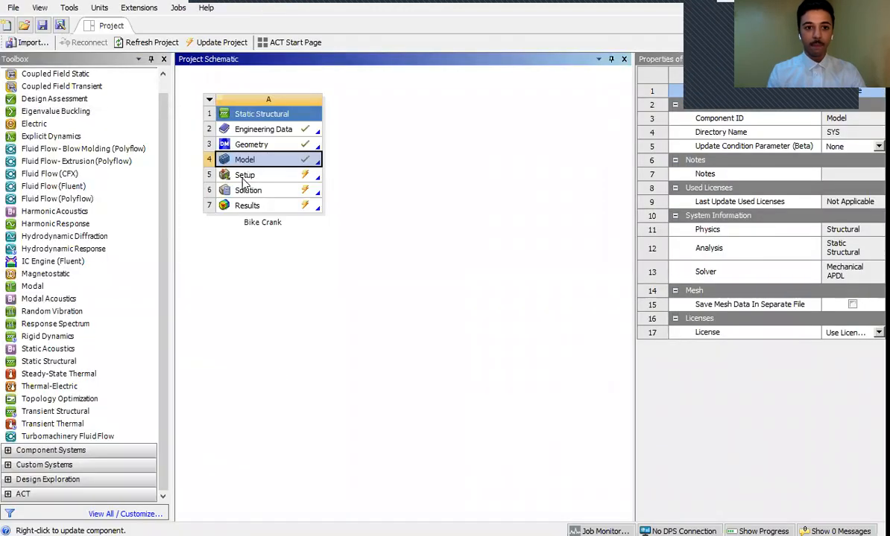
{"action": "left_click", "coordinate": [263, 129]}
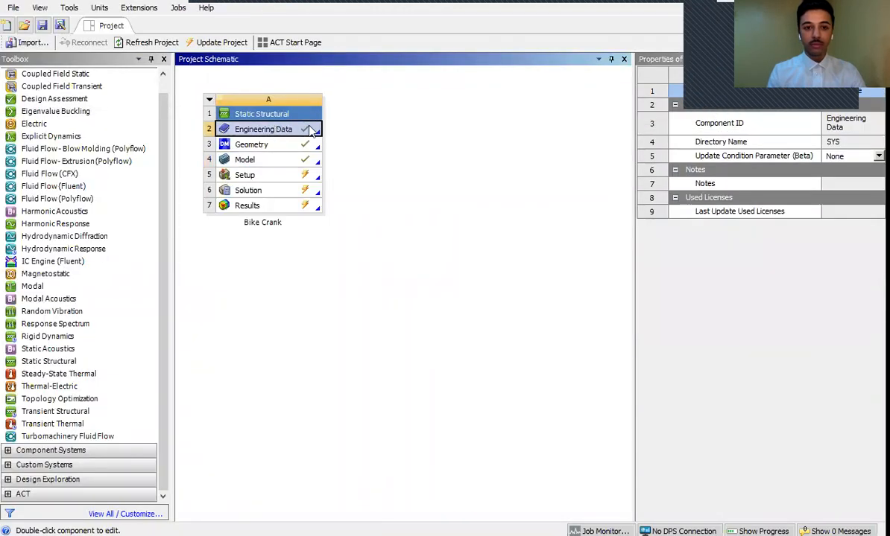
{"action": "double_click", "coordinate": [269, 129]}
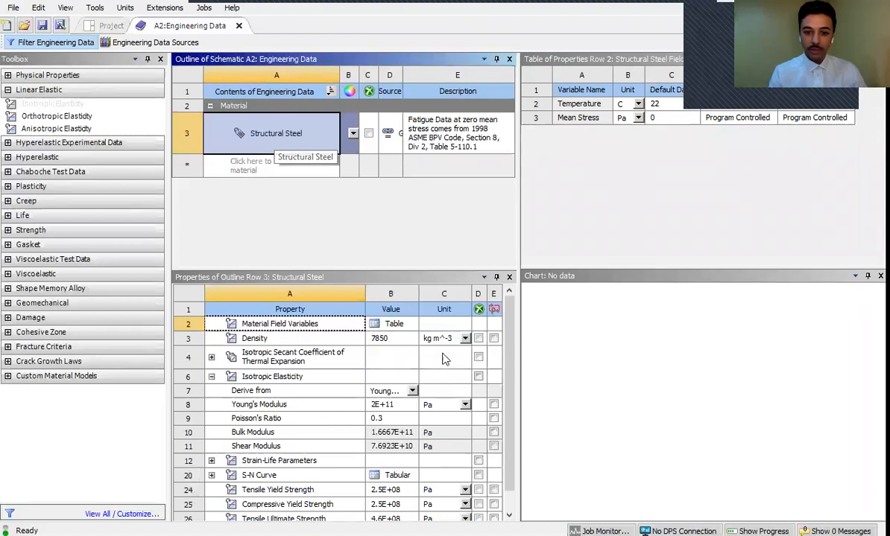
{"action": "scroll", "coordinate": [512, 378], "scroll_direction": "down", "scroll_amount": 2}
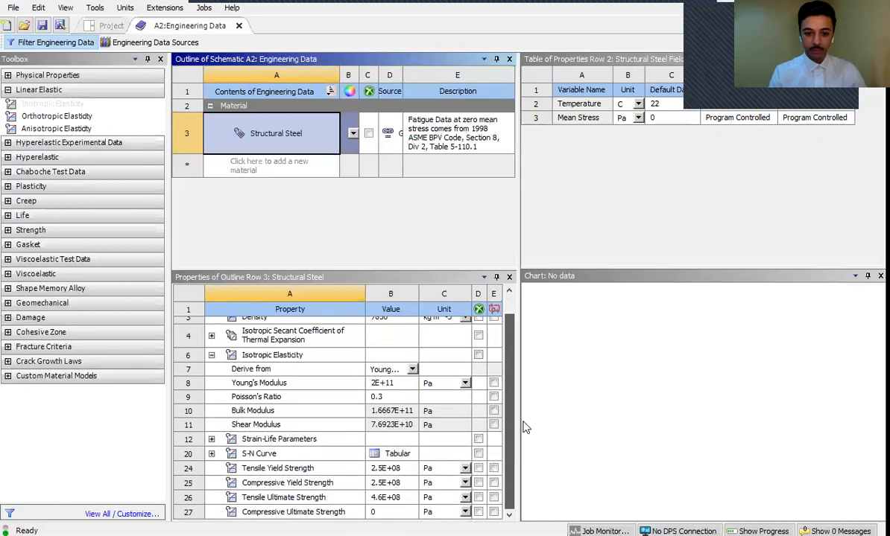
{"action": "scroll", "coordinate": [513, 302], "scroll_direction": "up", "scroll_amount": 2}
- Add a new material named "Aluminum 6061-T6 Alloy" to the engineering data
{"action": "left_click", "coordinate": [235, 162]}
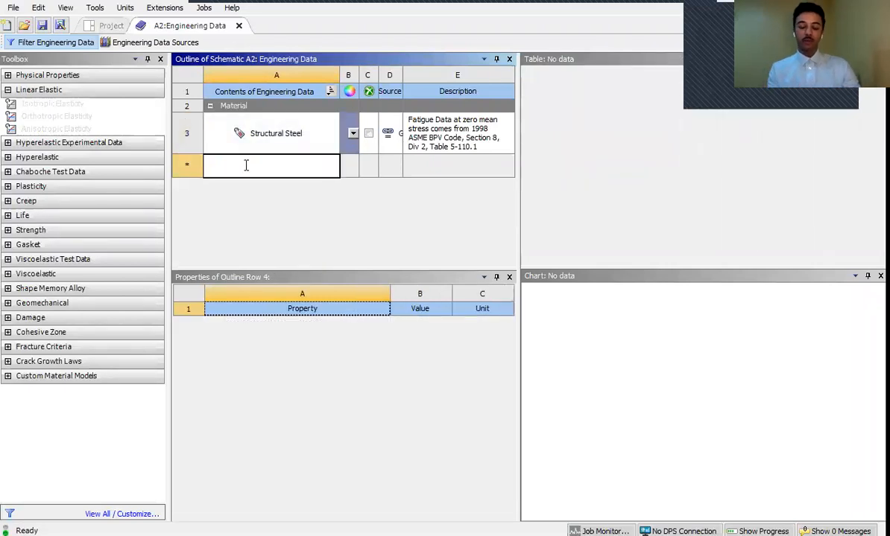
{"action": "type", "text": "Al"}
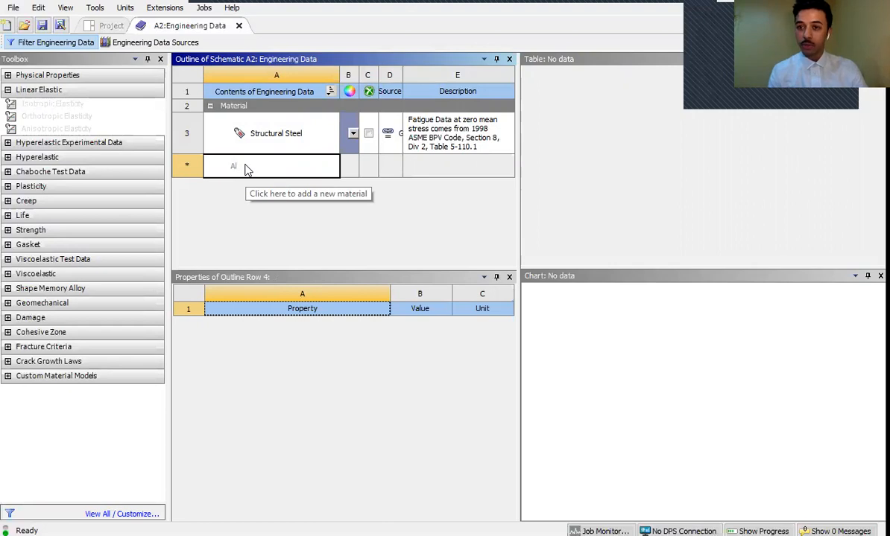
{"action": "type", "text": "um"}
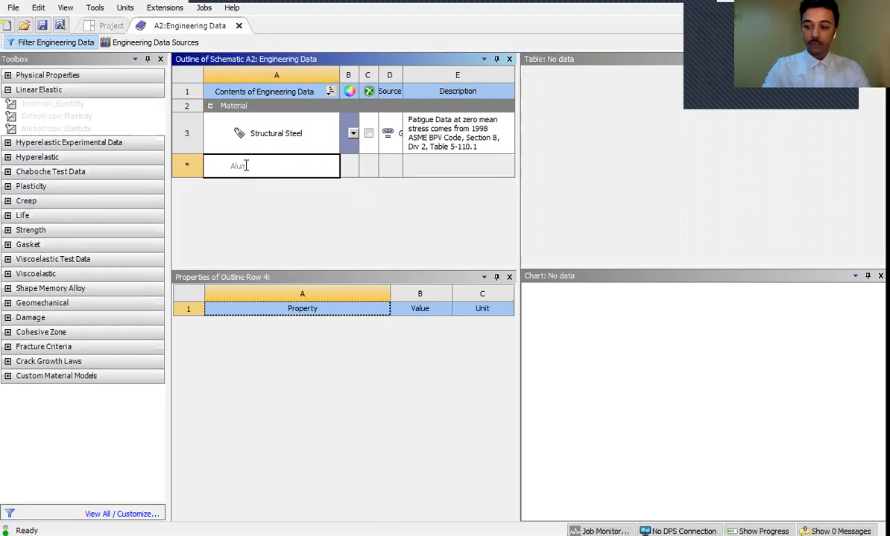
{"action": "type", "text": "inum"}
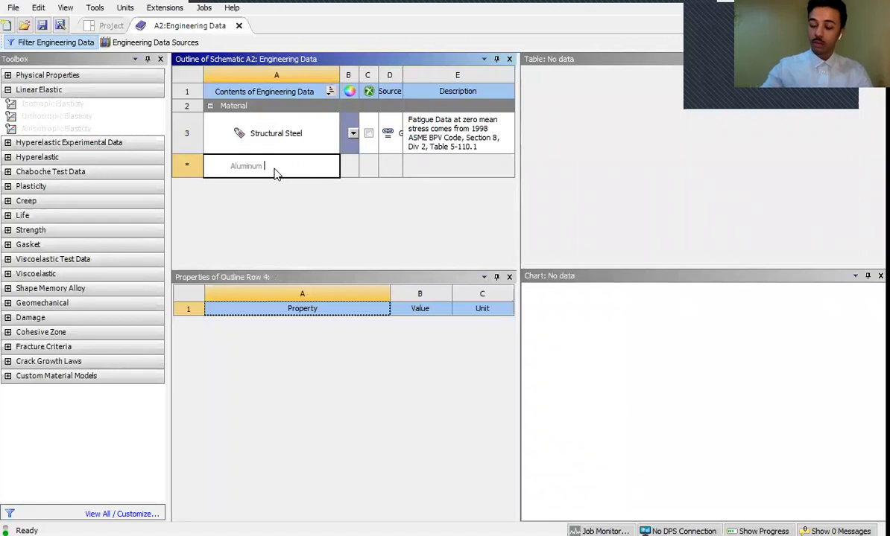
{"action": "type", "text": "0"}
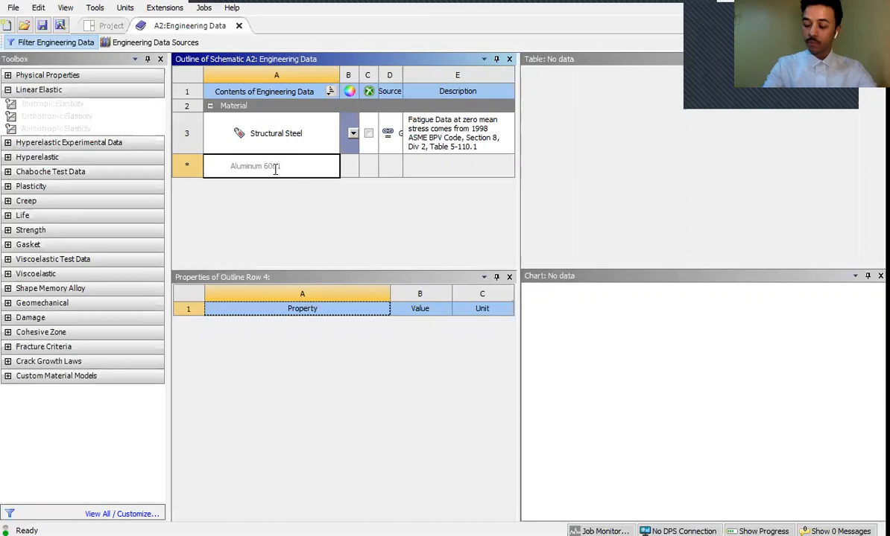
{"action": "type", "text": "61-T"}
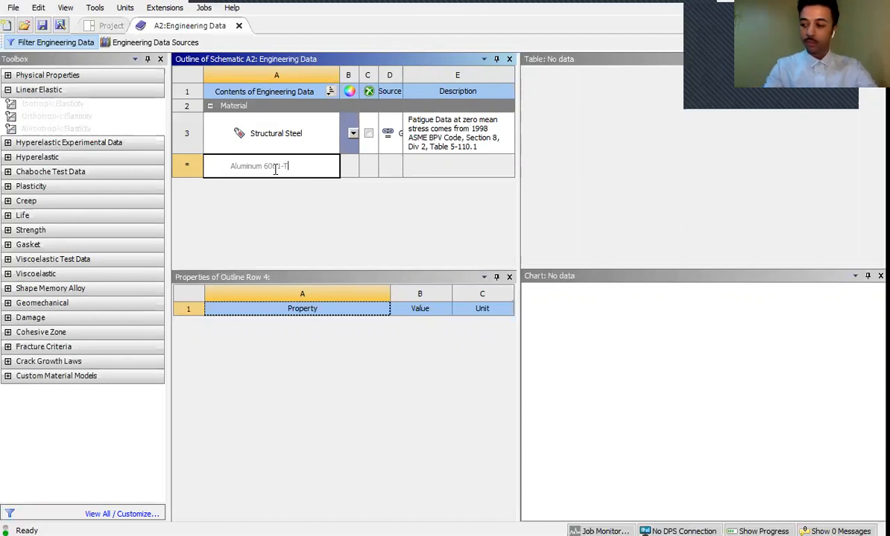
{"action": "type", "text": "6 Alloy"}
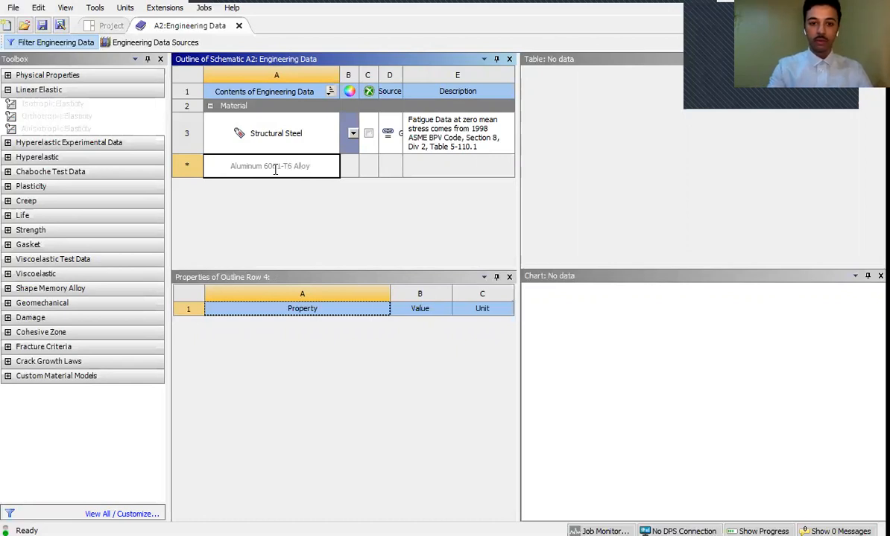
{"action": "key", "text": "Return"}
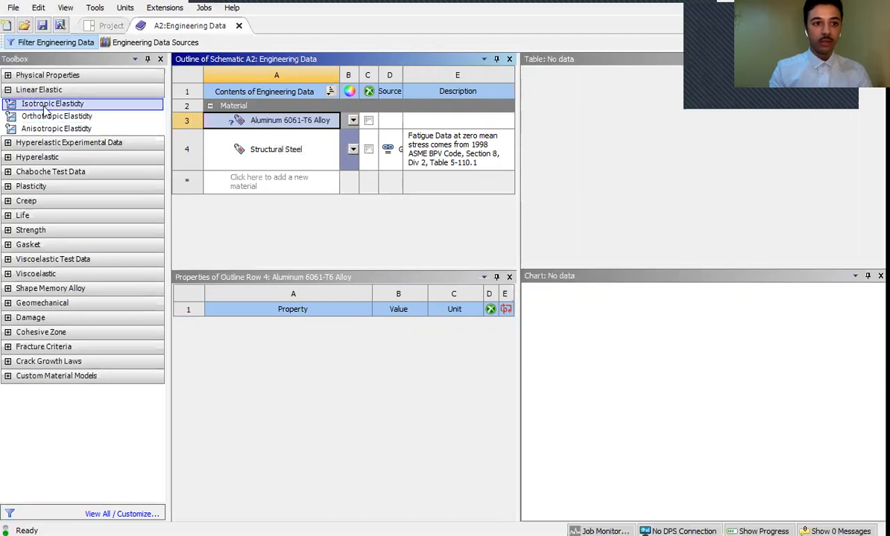
- Add Isotropic Elasticity to the Aluminum 6061-T6 Alloy and enter a Young's Modulus of 1e+7
{"action": "left_click_drag", "start_coordinate": [29, 105], "coordinate": [270, 123]}
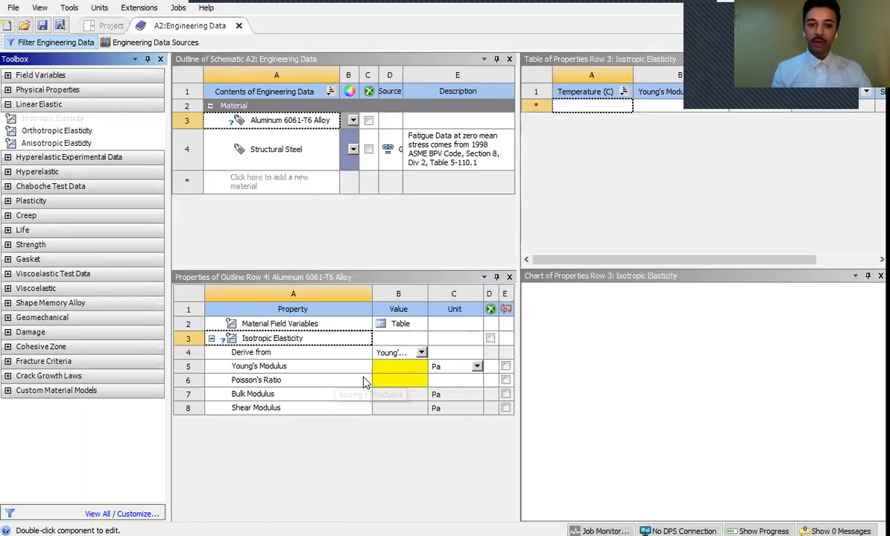
{"action": "left_click", "coordinate": [395, 370]}
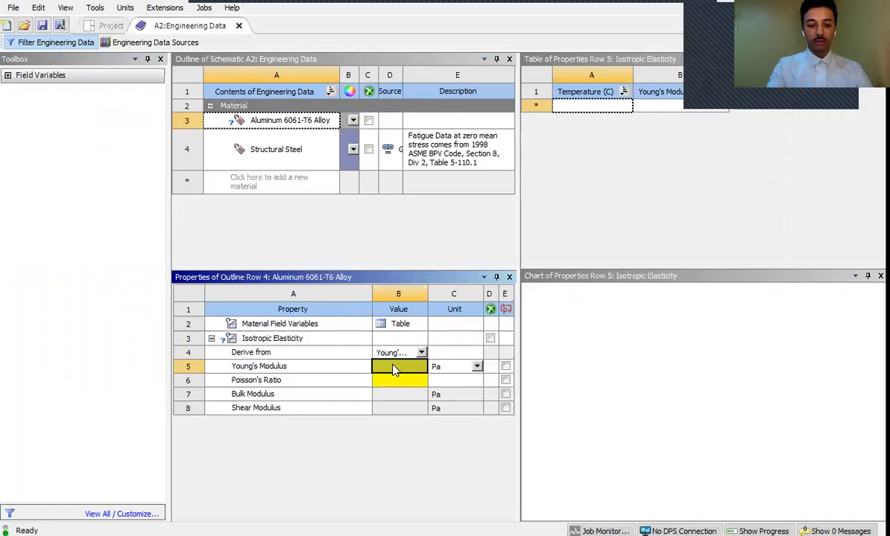
{"action": "type", "text": "1"}
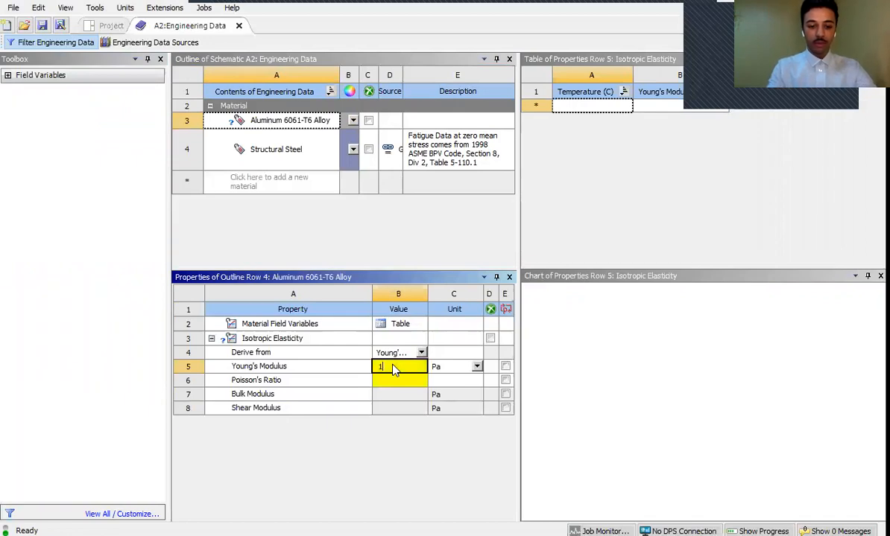
{"action": "type", "text": "e"}
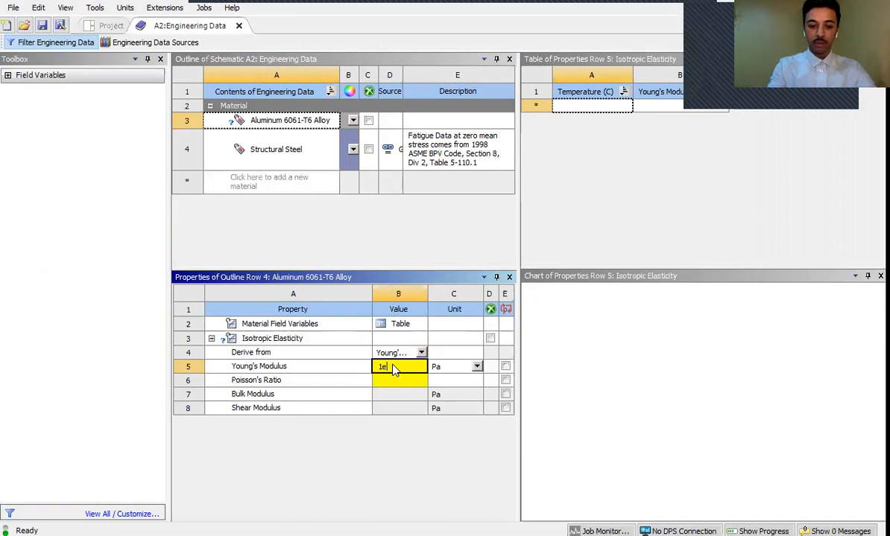
{"action": "type", "text": "+"}
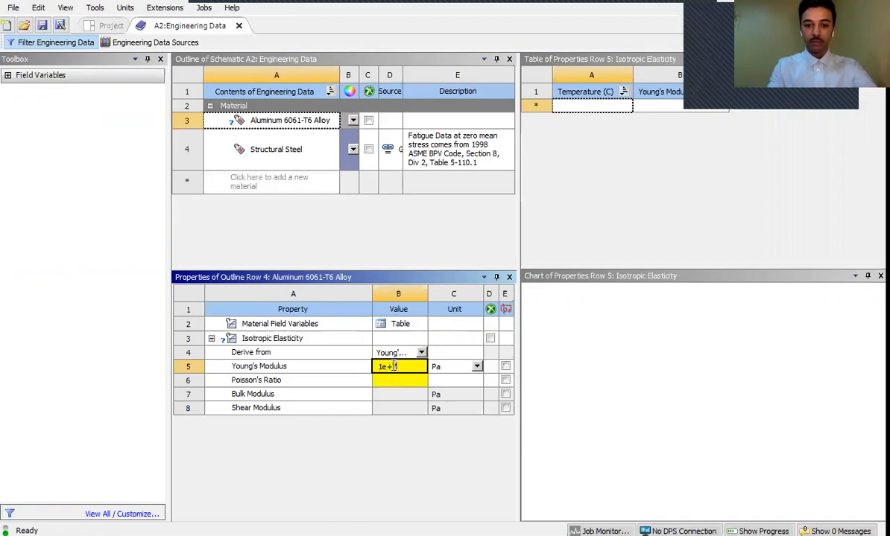
{"action": "type", "text": "7"}
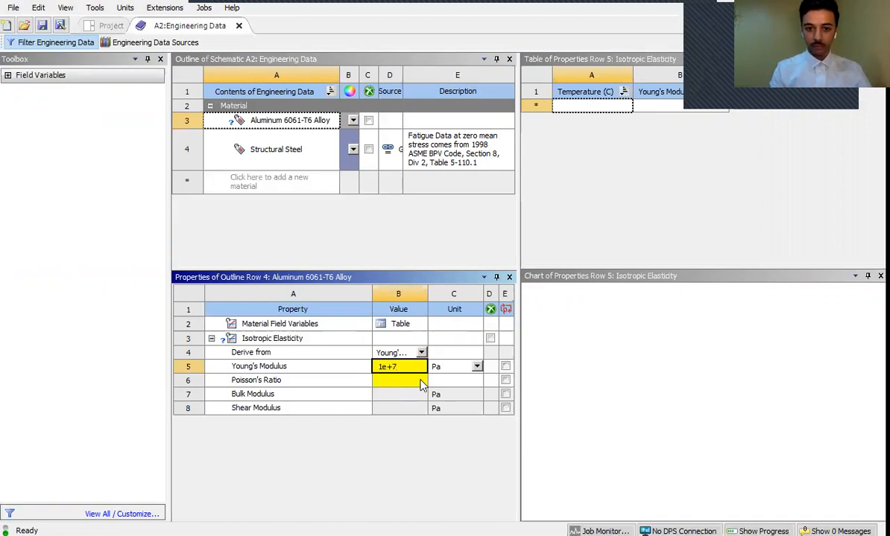
- Set the aluminum alloy's Poisson's Ratio to 0.33
{"action": "left_click", "coordinate": [409, 383]}
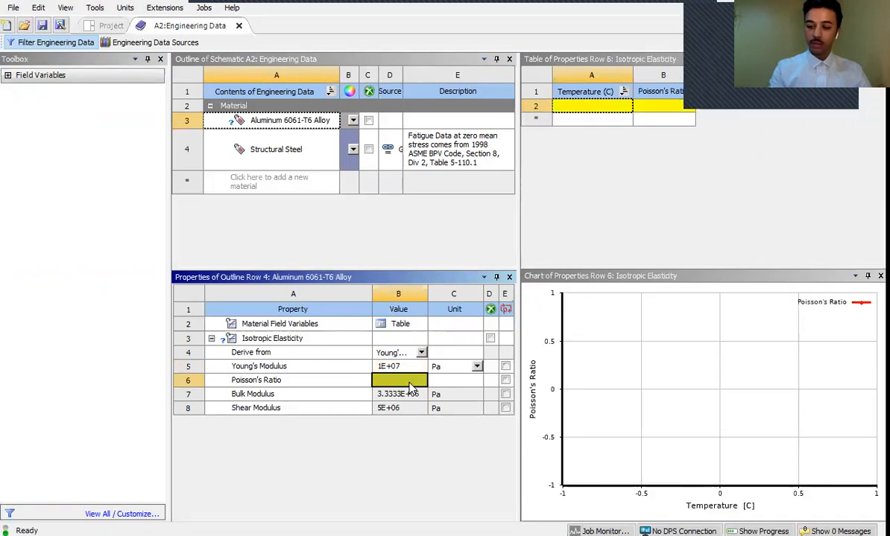
{"action": "type", "text": "0.33"}
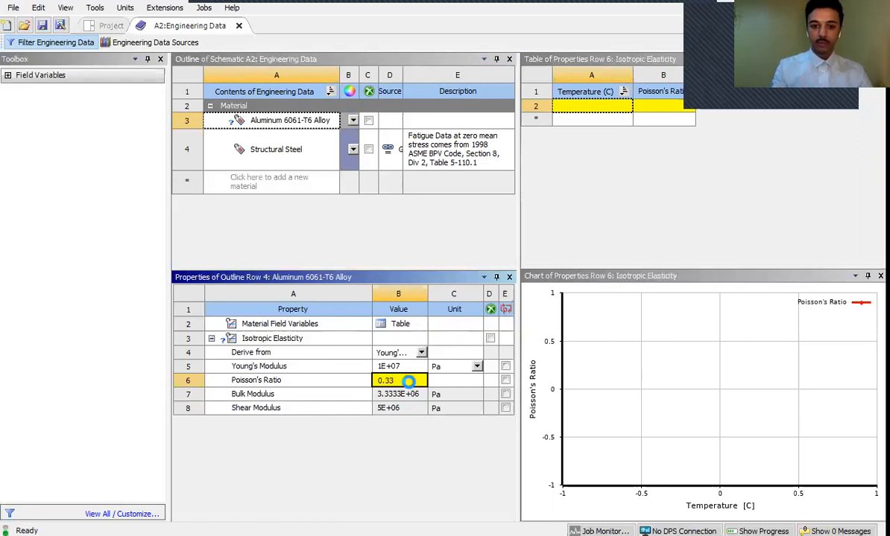
{"action": "key", "text": "Return"}
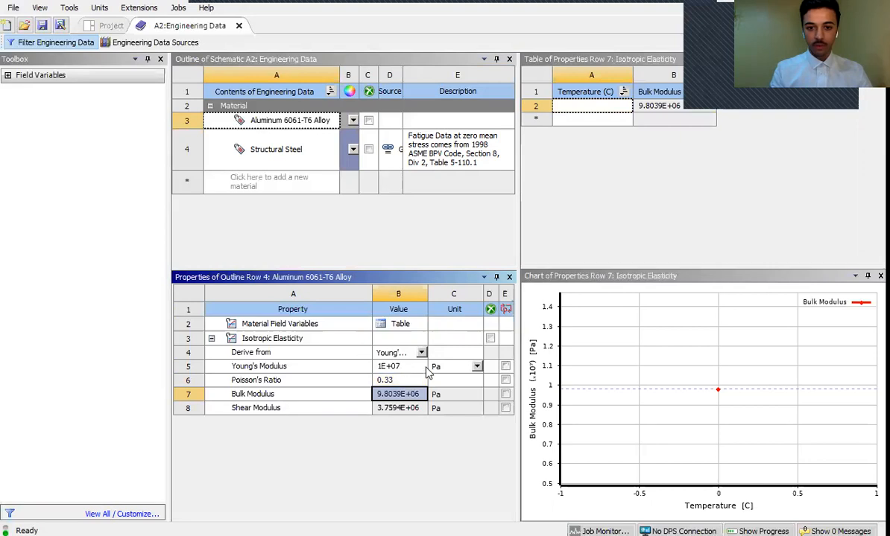
- Change the aluminum alloy's Young's Modulus unit to psi and set the value to 1e+07
{"action": "left_click", "coordinate": [468, 367]}
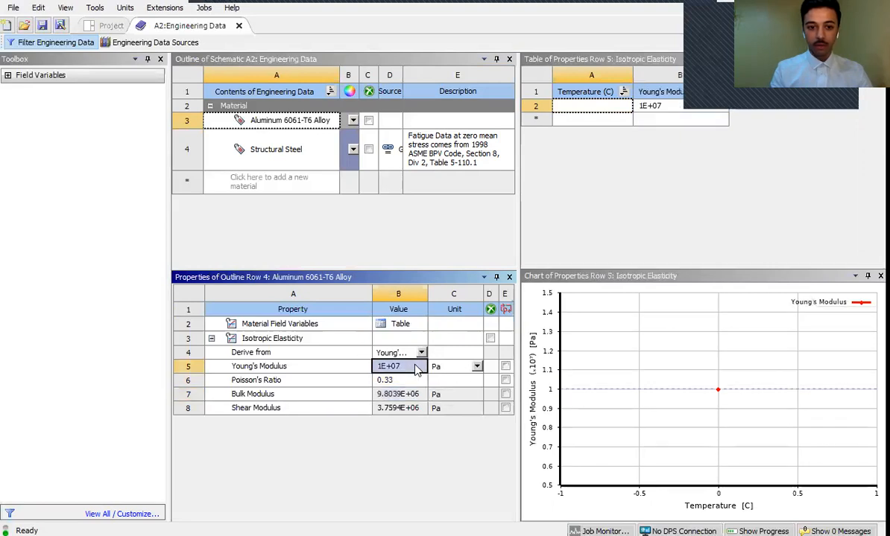
{"action": "left_click", "coordinate": [477, 368]}
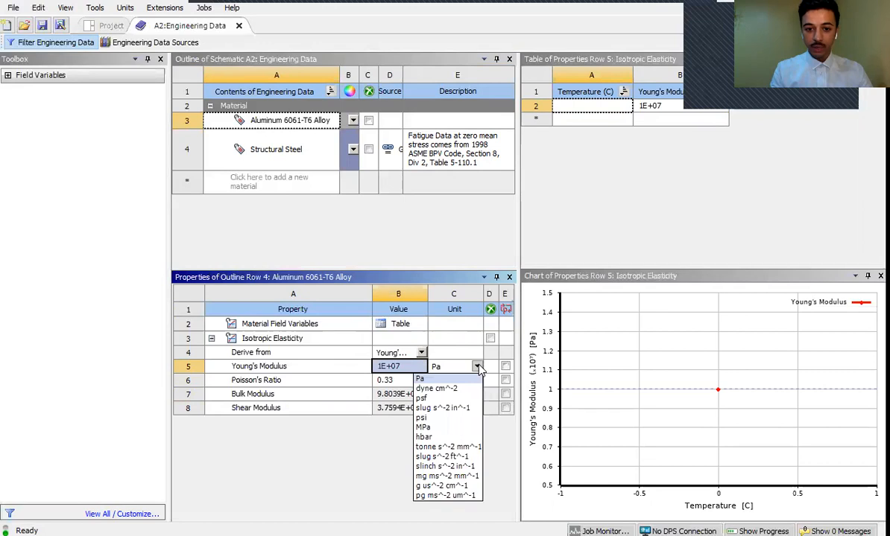
{"action": "left_click", "coordinate": [421, 419]}
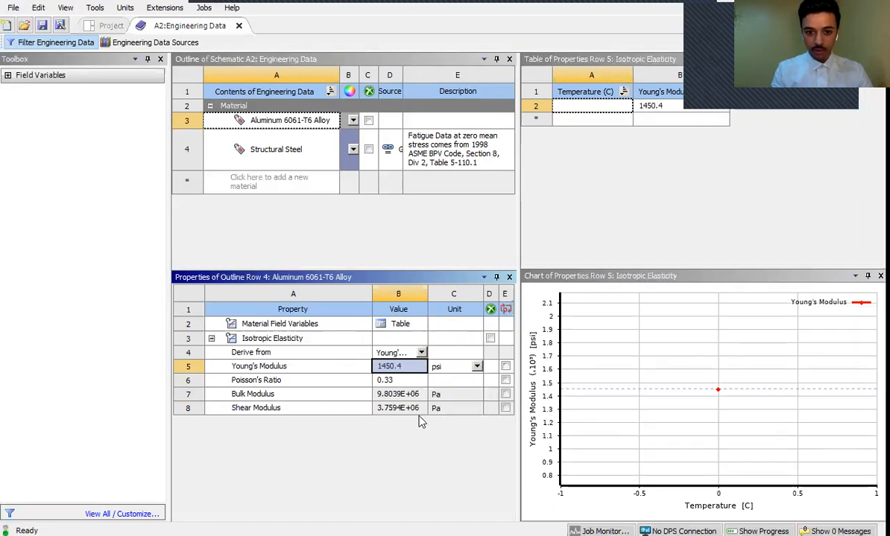
{"action": "left_click", "coordinate": [384, 366]}
{"action": "double_click", "coordinate": [384, 366]}
{"action": "type", "text": "1450"}
{"action": "key", "text": "BackSpace"}
{"action": "key", "text": "BackSpace"}
{"action": "key", "text": "BackSpace"}
{"action": "key", "text": "BackSpace"}
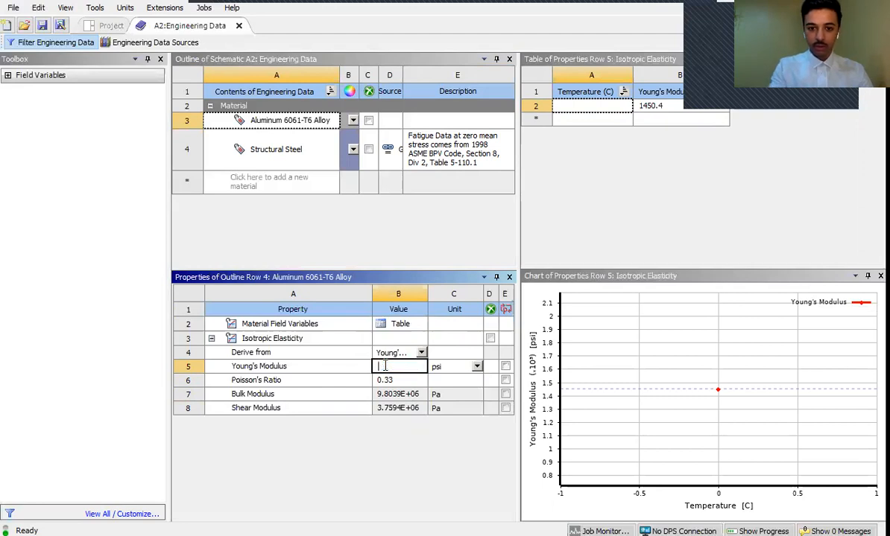
{"action": "type", "text": "1"}
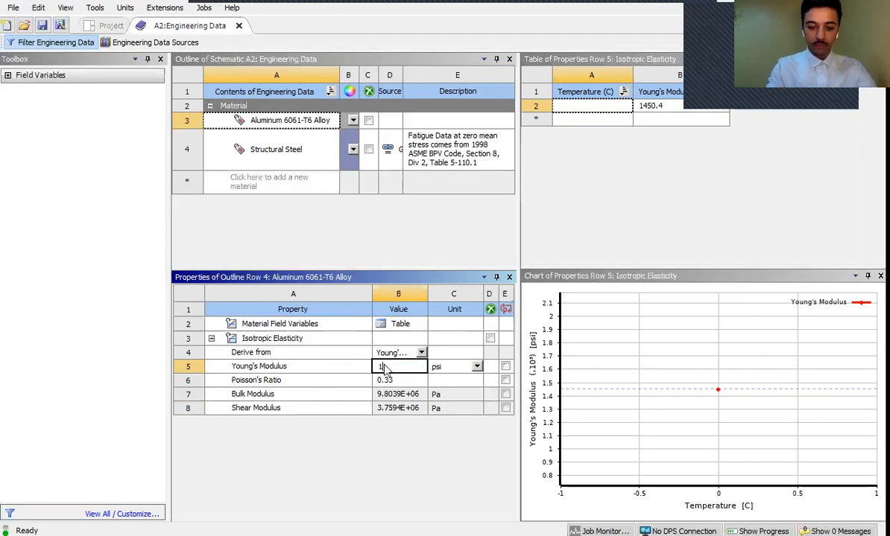
{"action": "type", "text": "e+"}
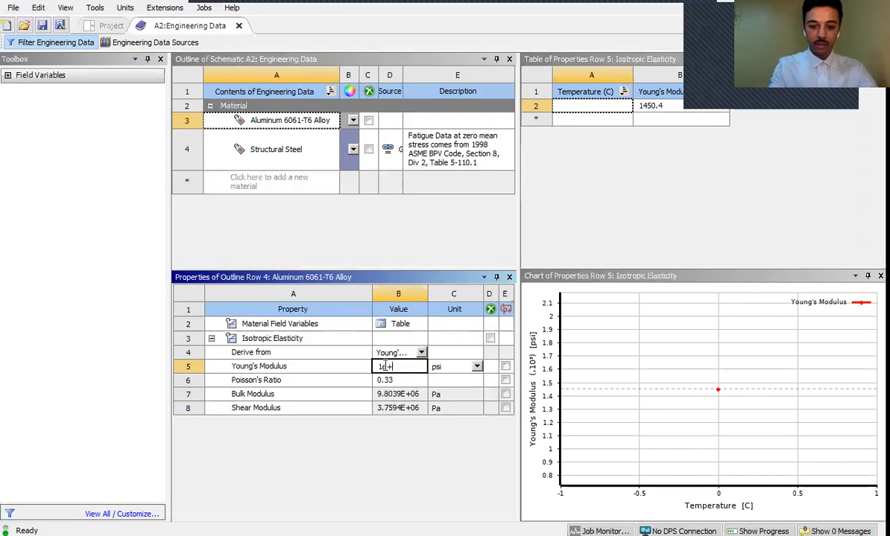
{"action": "type", "text": "07"}
{"action": "key", "text": "Return"}
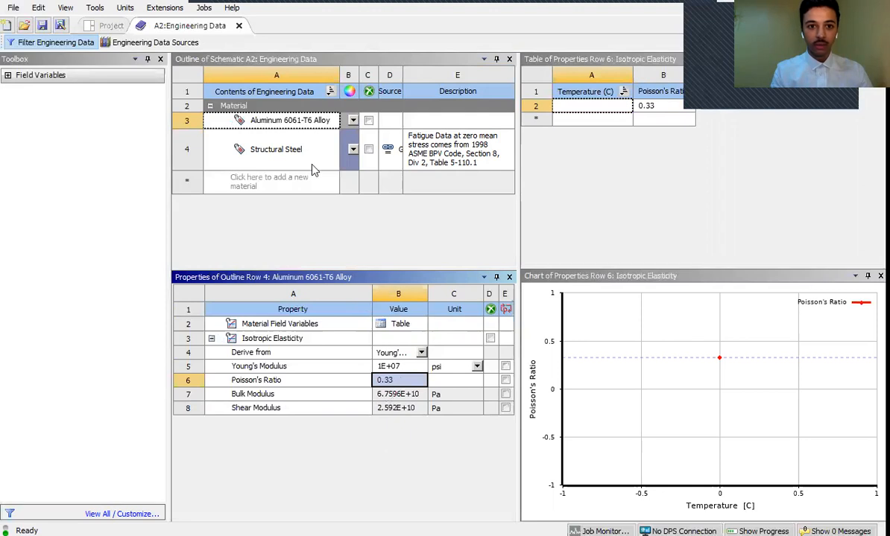
{"action": "left_click", "coordinate": [289, 126]}
{"action": "left_click", "coordinate": [289, 123]}
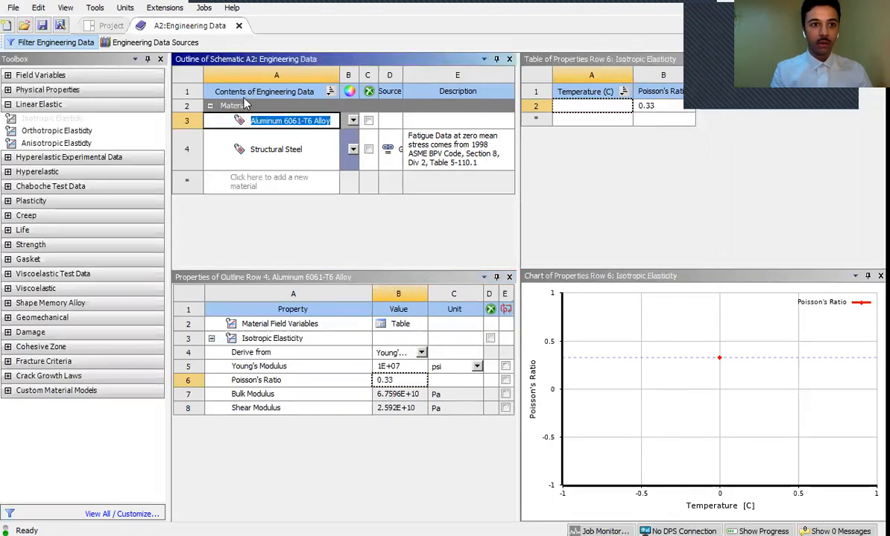
- Return to the Project Schematic and refresh the Model cell of the Bike Crank system
{"action": "left_click", "coordinate": [108, 26]}
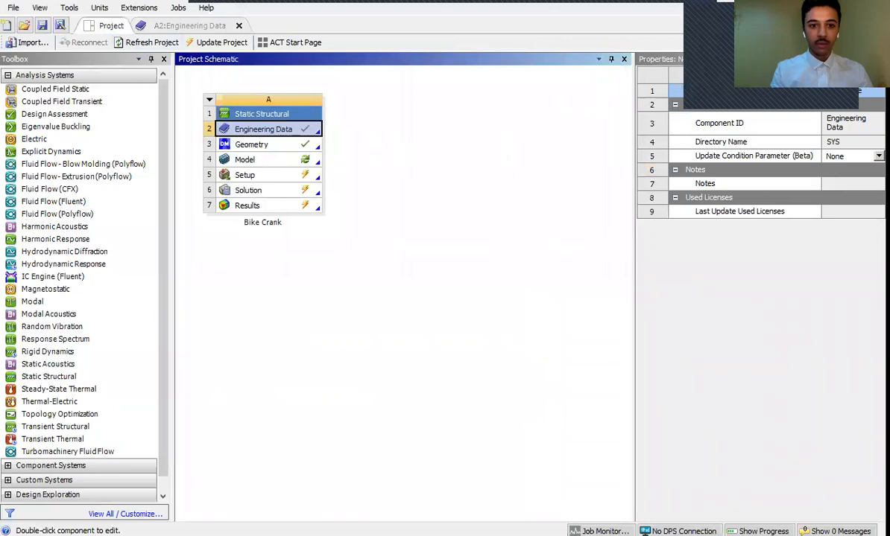
{"action": "left_click", "coordinate": [286, 163]}
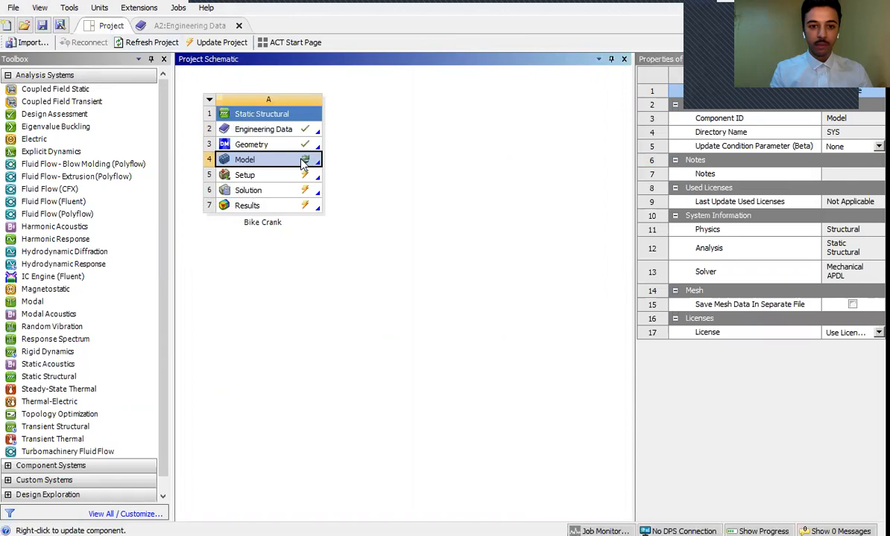
{"action": "right_click", "coordinate": [303, 163]}
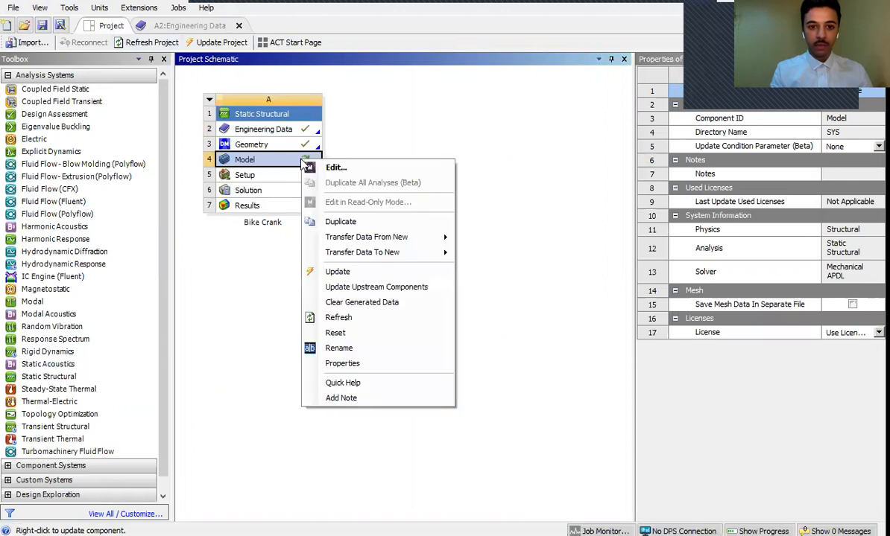
{"action": "left_click", "coordinate": [336, 318]}
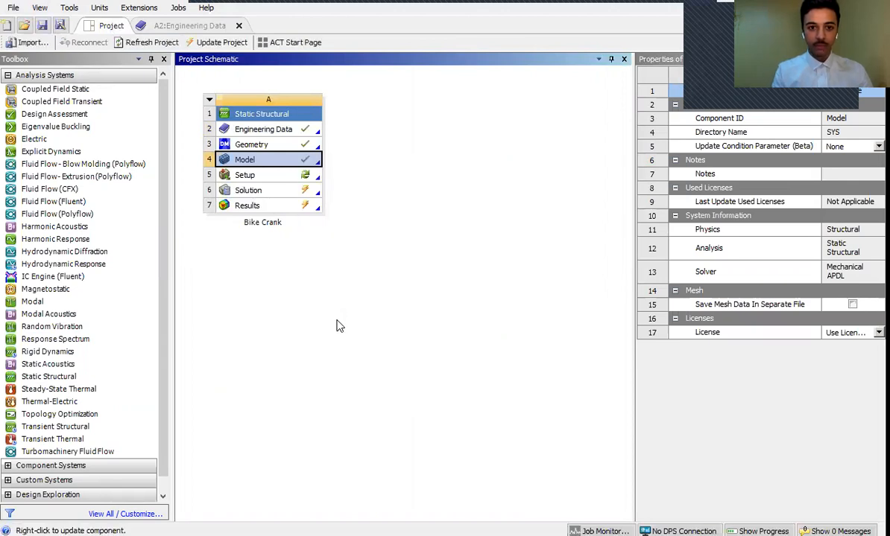
- Refresh the Setup cell of the Bike Crank system and open the analysis in Mechanical
{"action": "left_click", "coordinate": [253, 173]}
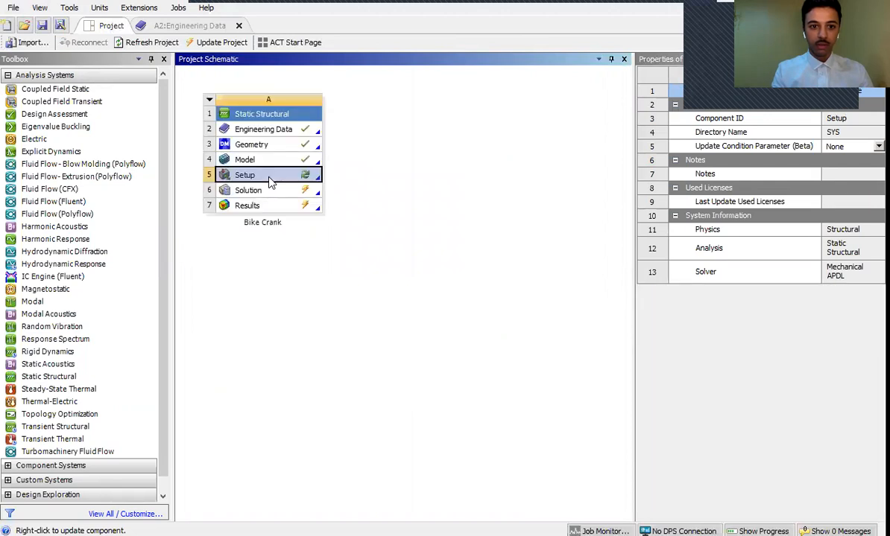
{"action": "right_click", "coordinate": [271, 180]}
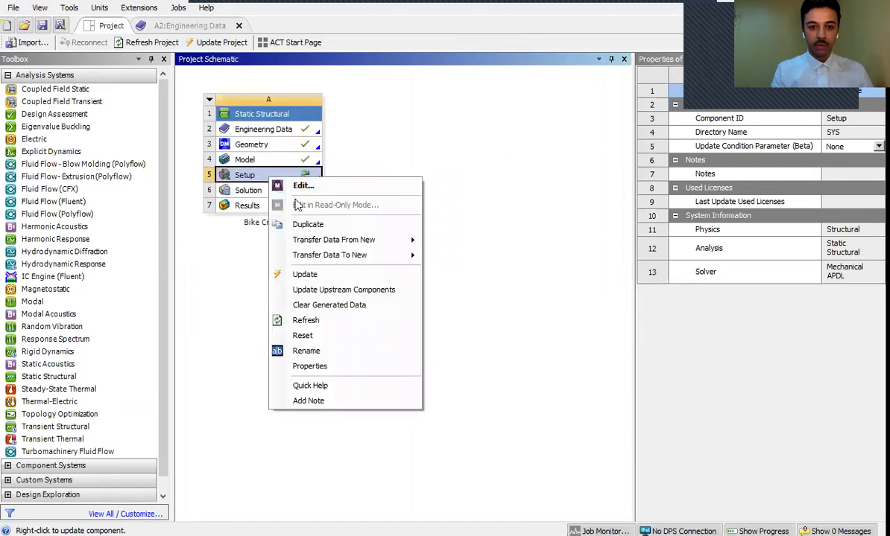
{"action": "left_click", "coordinate": [307, 321]}
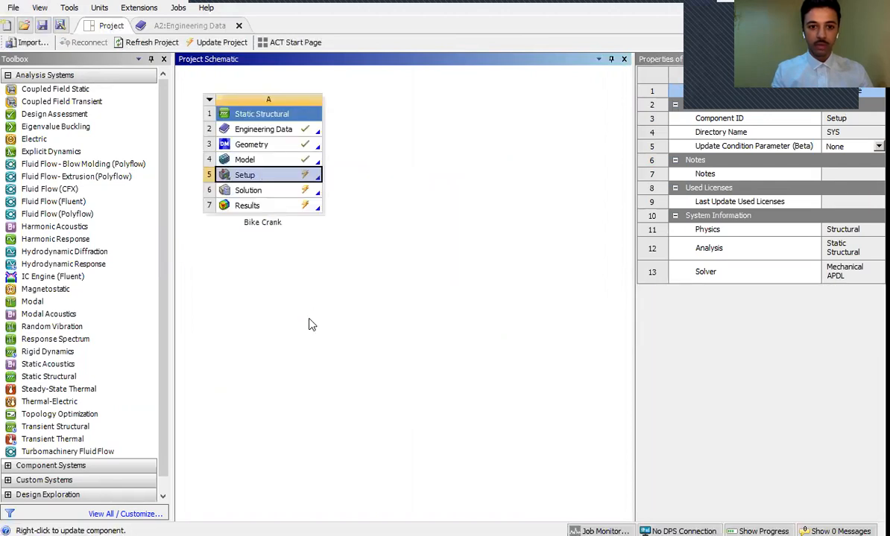
{"action": "double_click", "coordinate": [273, 175]}
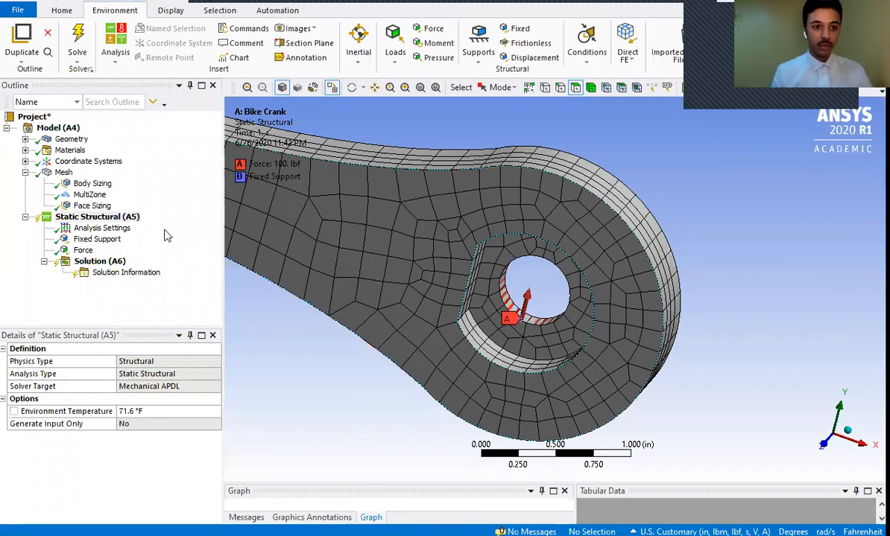
- Check the Aluminum 6061-T6 Alloy's elastic properties among the model's materials
{"action": "left_click", "coordinate": [46, 152]}
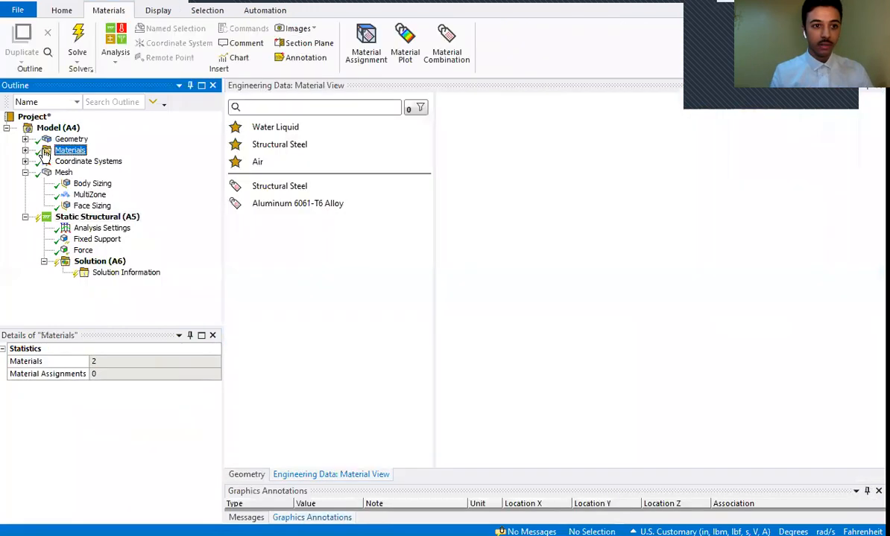
{"action": "left_click", "coordinate": [286, 213]}
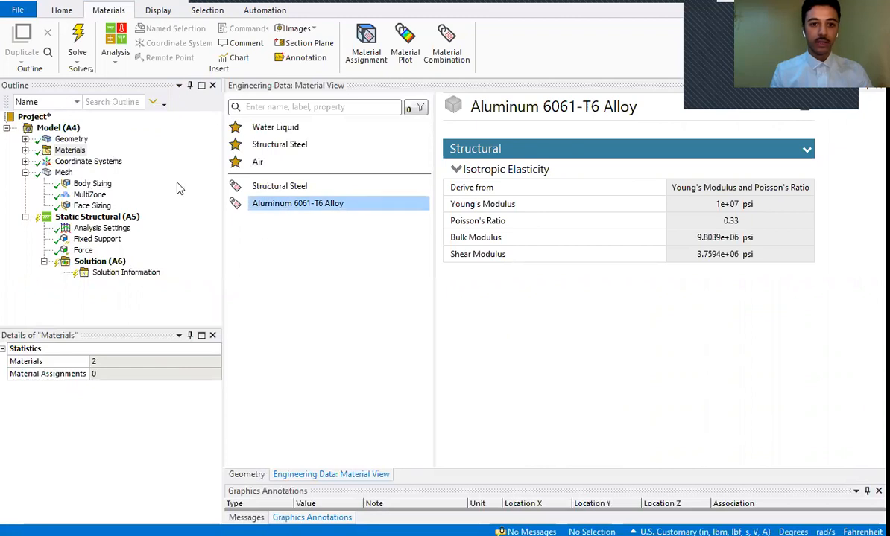
{"action": "left_click", "coordinate": [72, 163]}
{"action": "left_click", "coordinate": [68, 139]}
{"action": "left_click", "coordinate": [69, 150]}
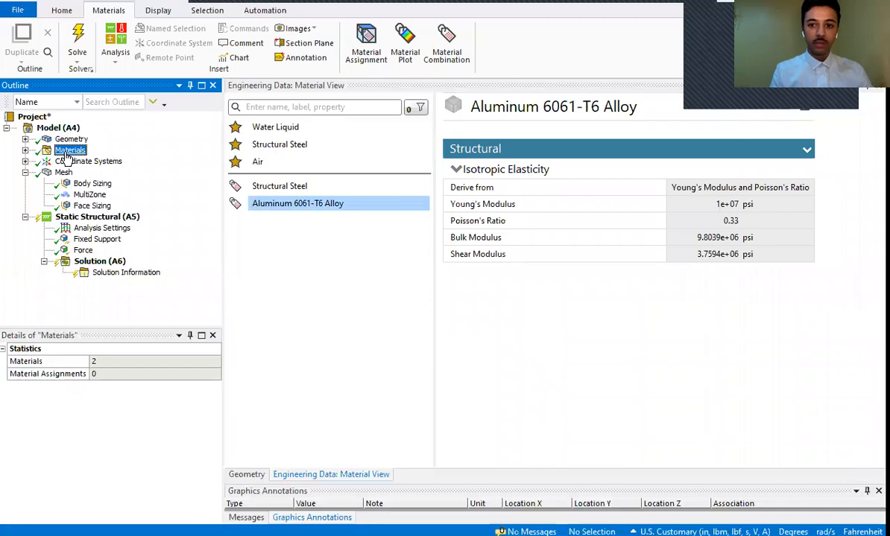
{"action": "left_click", "coordinate": [25, 151]}
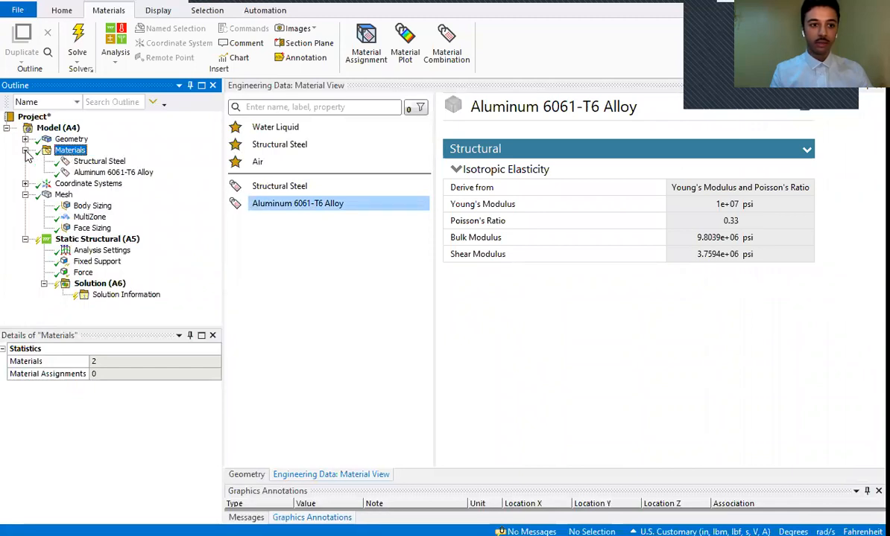
{"action": "left_click", "coordinate": [86, 173]}
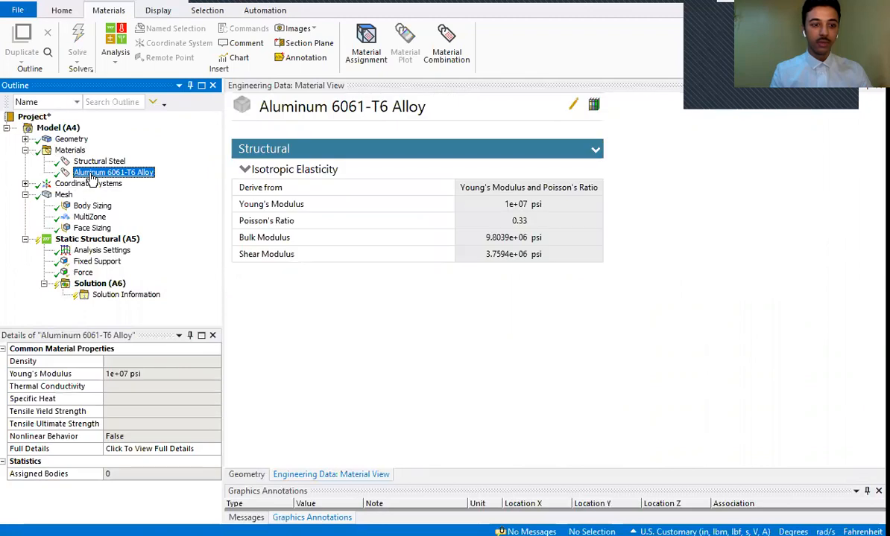
- Refresh the model's materials from Engineering Data and display the Aluminum 6061-T6 Alloy again
{"action": "left_click", "coordinate": [68, 151]}
{"action": "right_click", "coordinate": [68, 154]}
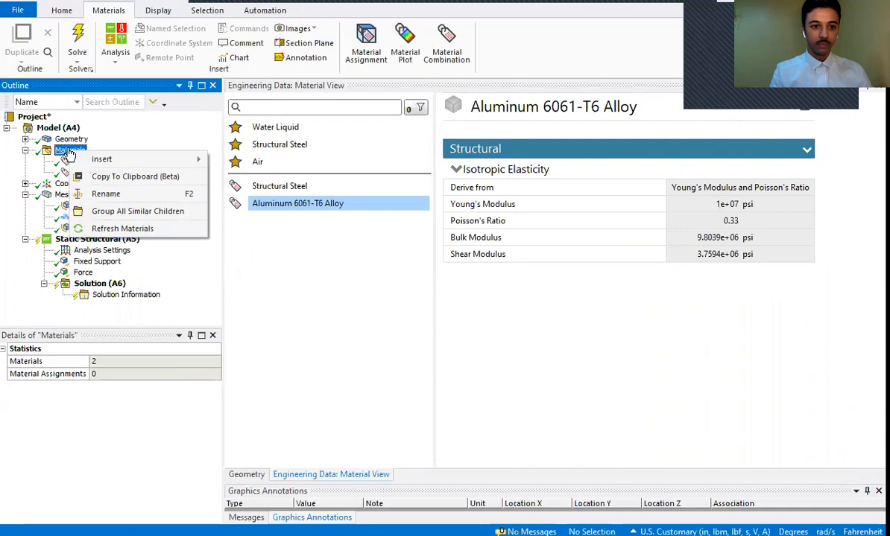
{"action": "left_click", "coordinate": [103, 228]}
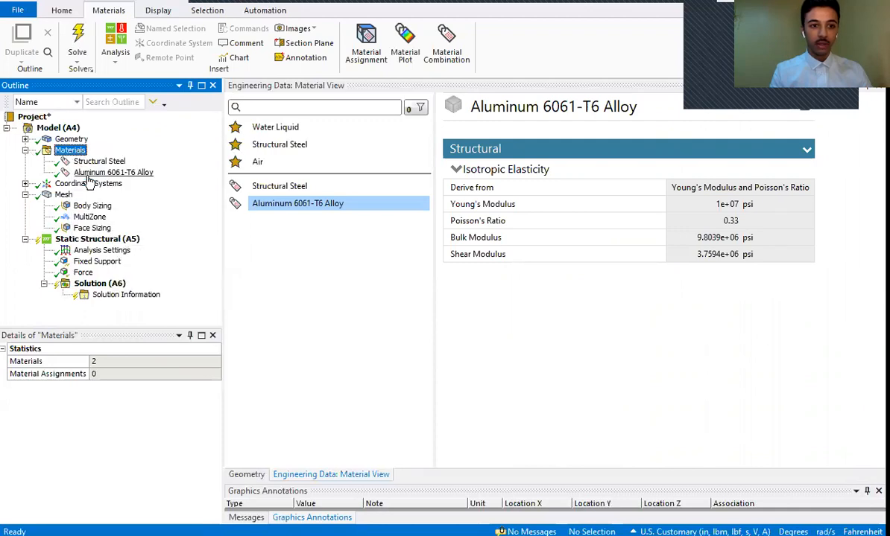
{"action": "left_click", "coordinate": [95, 173]}
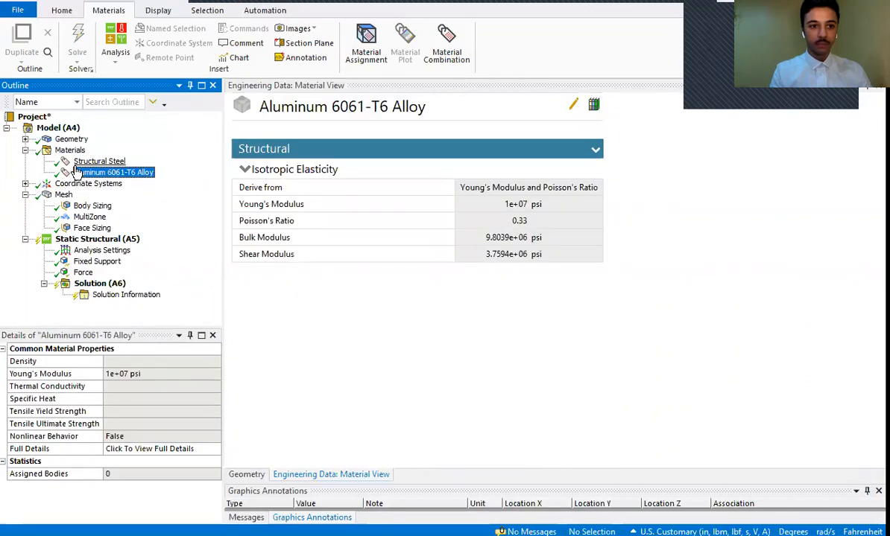
{"action": "left_click", "coordinate": [70, 139]}
{"action": "left_click", "coordinate": [26, 140]}
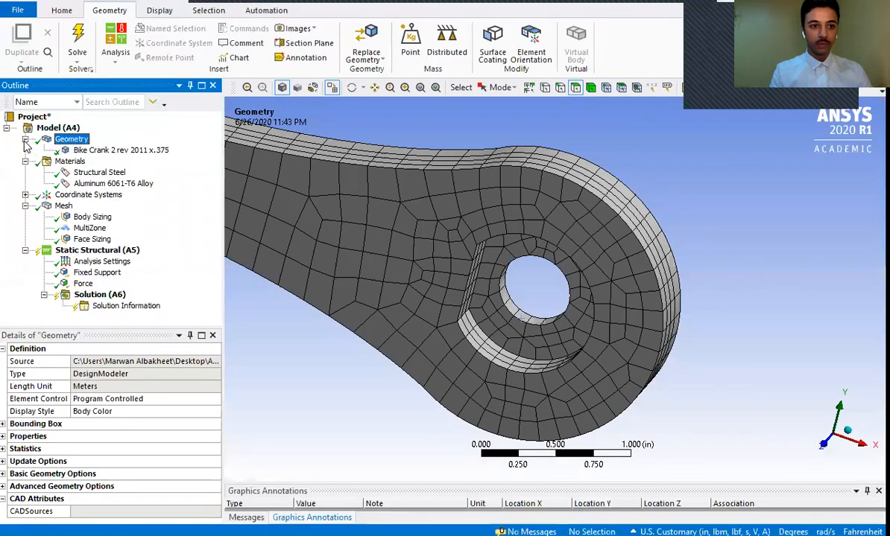
{"action": "right_click", "coordinate": [65, 142]}
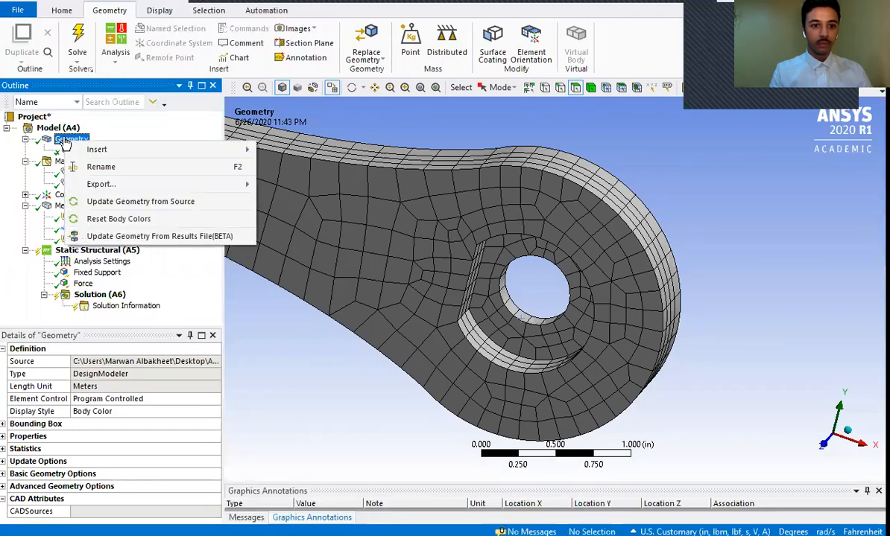
{"action": "left_click", "coordinate": [62, 138]}
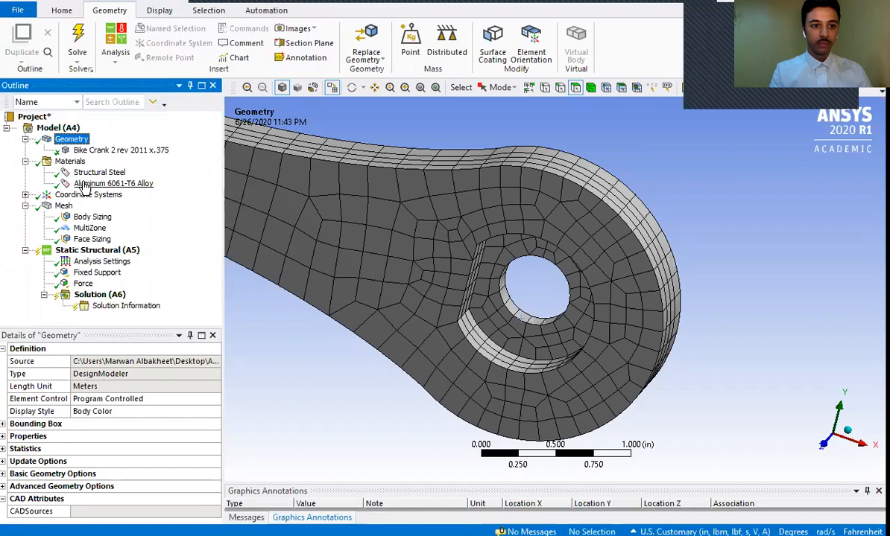
{"action": "right_click", "coordinate": [84, 173]}
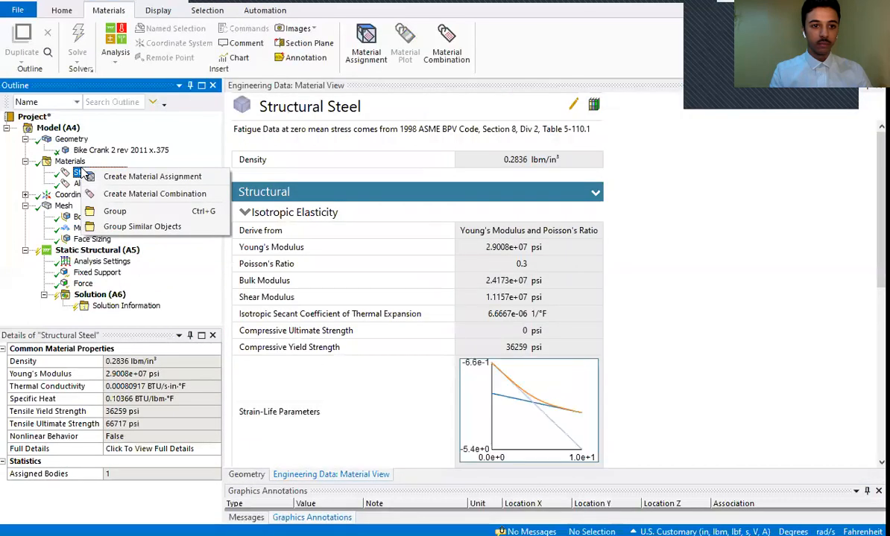
{"action": "key", "text": "Escape"}
- Create a material assignment for the Aluminum 6061-T6 Alloy and scope it to the bike crank body
{"action": "left_click", "coordinate": [99, 184]}
{"action": "right_click", "coordinate": [99, 186]}
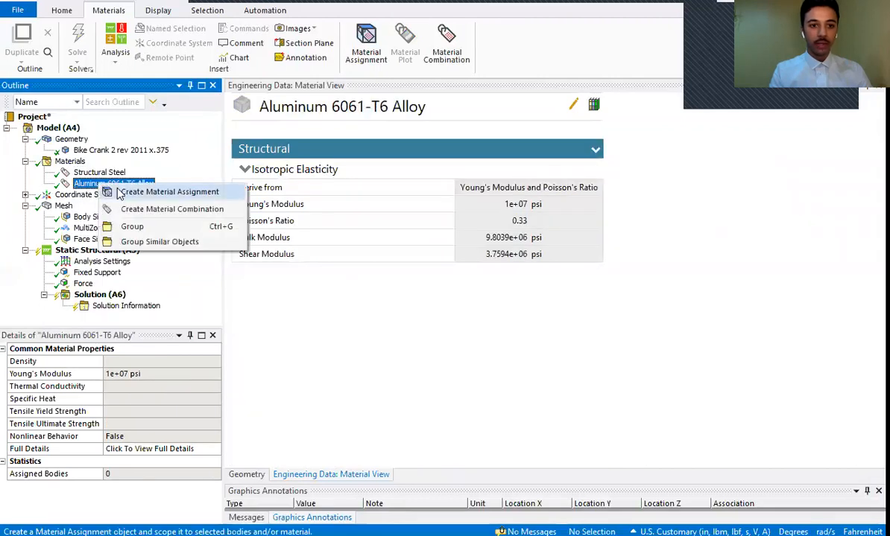
{"action": "left_click", "coordinate": [142, 192]}
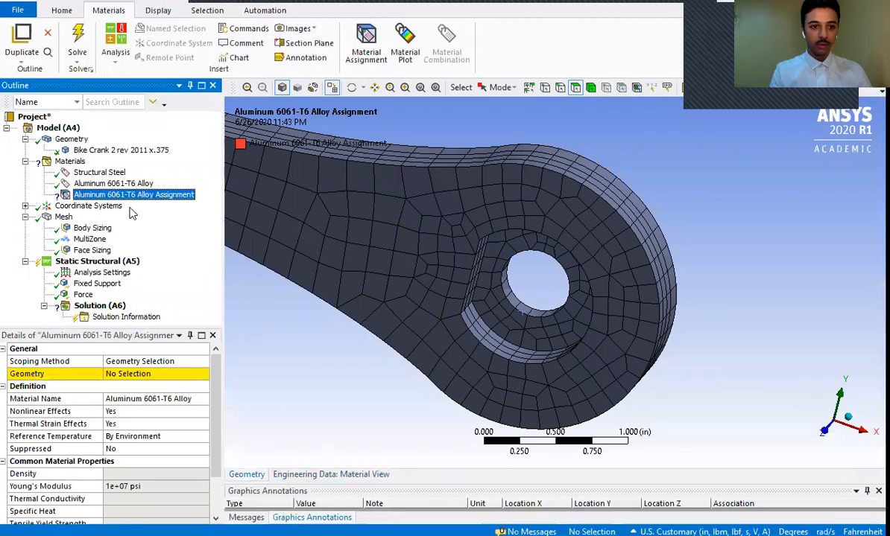
{"action": "left_click", "coordinate": [590, 87]}
{"action": "left_click", "coordinate": [488, 186]}
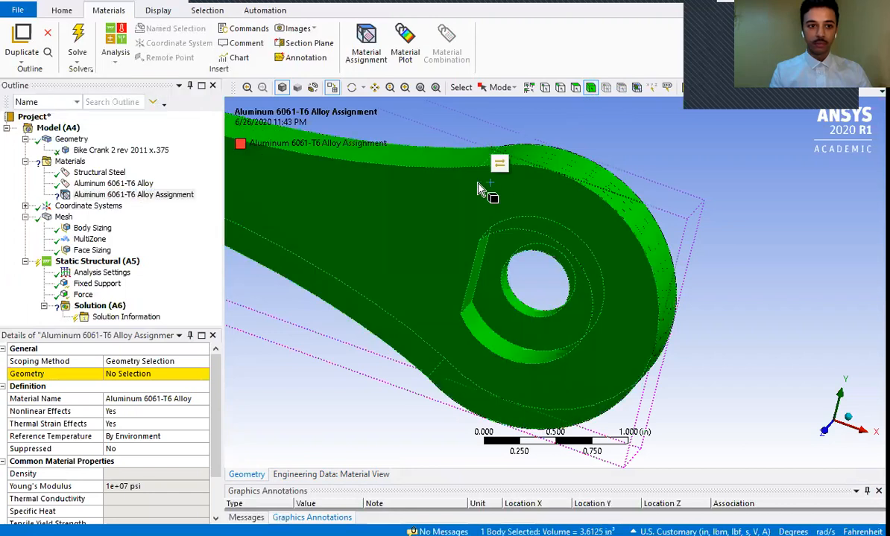
{"action": "left_click", "coordinate": [128, 374]}
{"action": "left_click", "coordinate": [128, 374]}
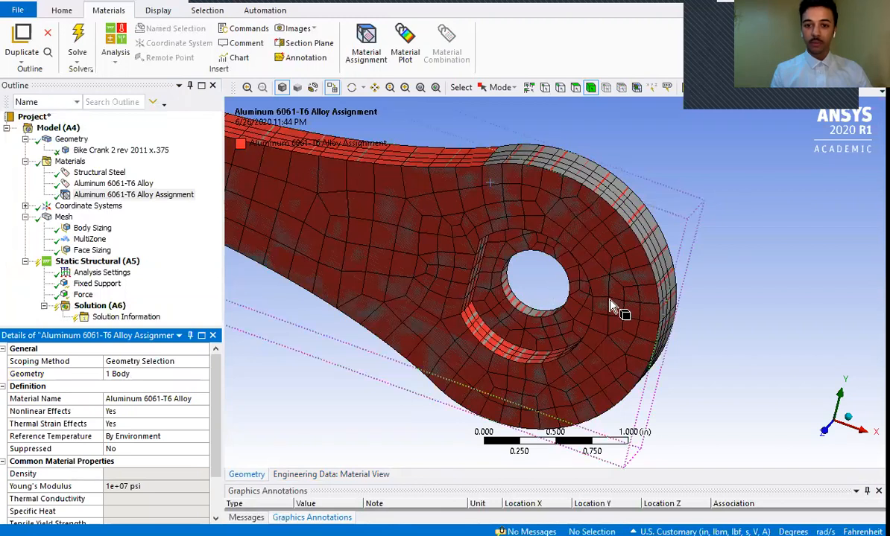
{"action": "left_click", "coordinate": [87, 194]}
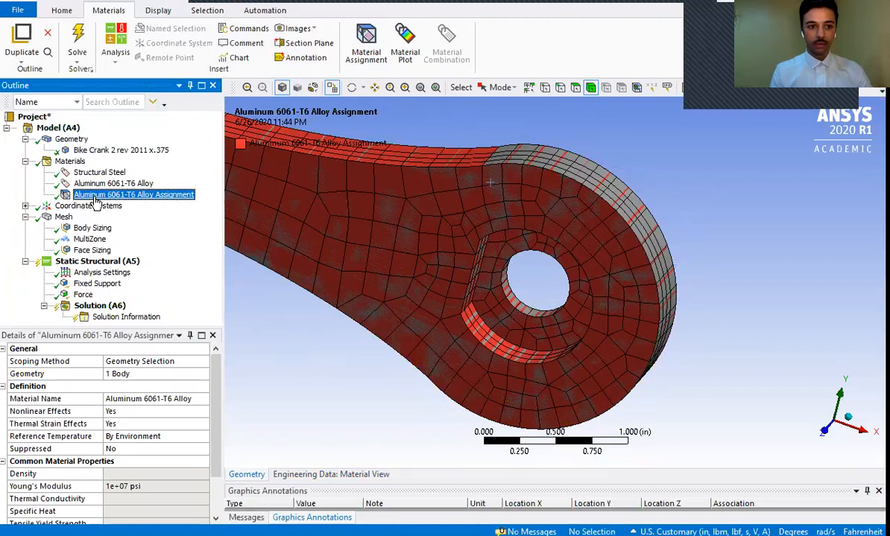
- Add a Total Deformation result to the solution
{"action": "left_click", "coordinate": [97, 306]}
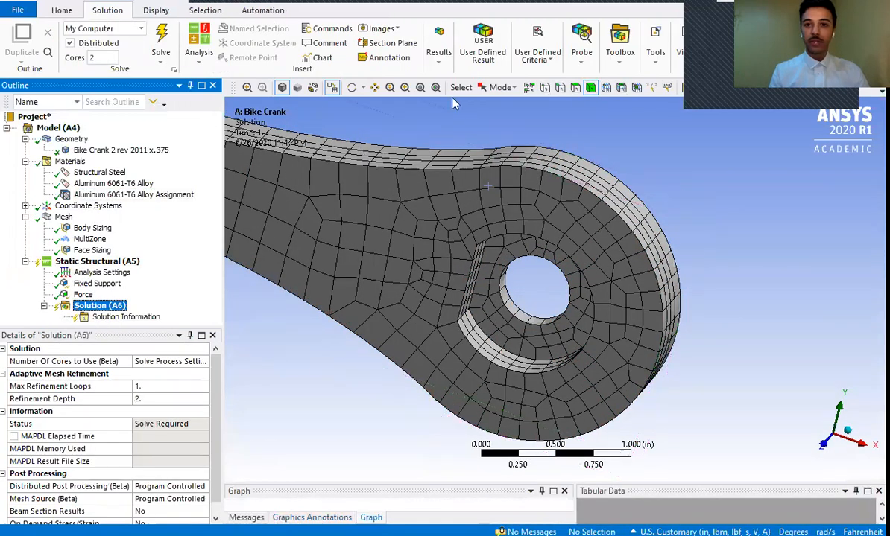
{"action": "left_click", "coordinate": [441, 60]}
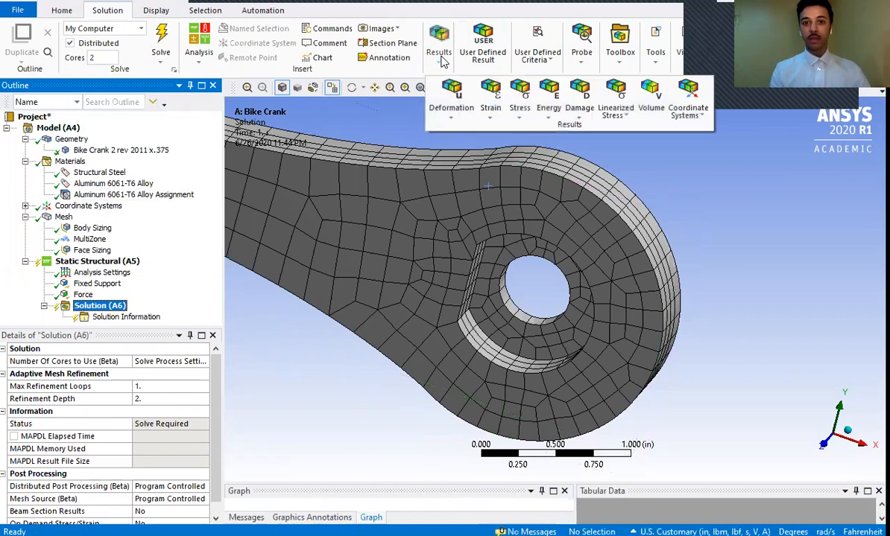
{"action": "left_click", "coordinate": [452, 97]}
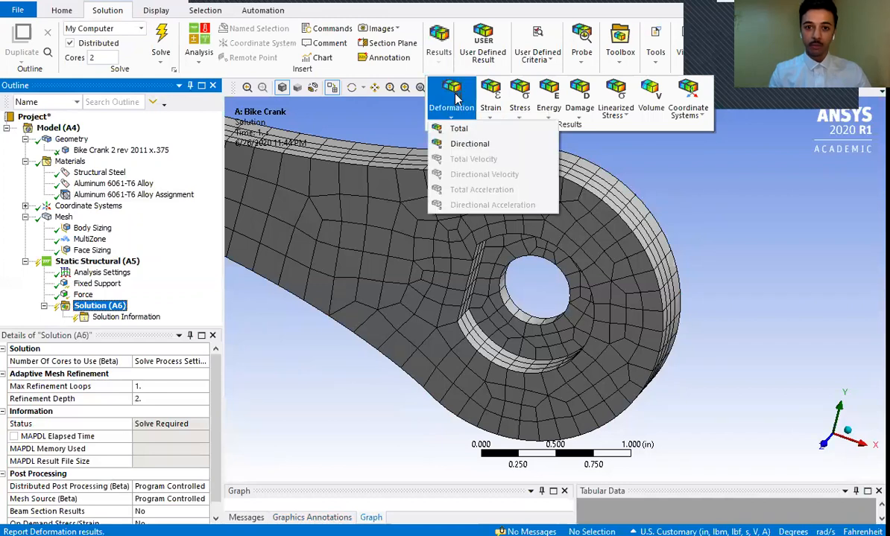
{"action": "left_click", "coordinate": [456, 129]}
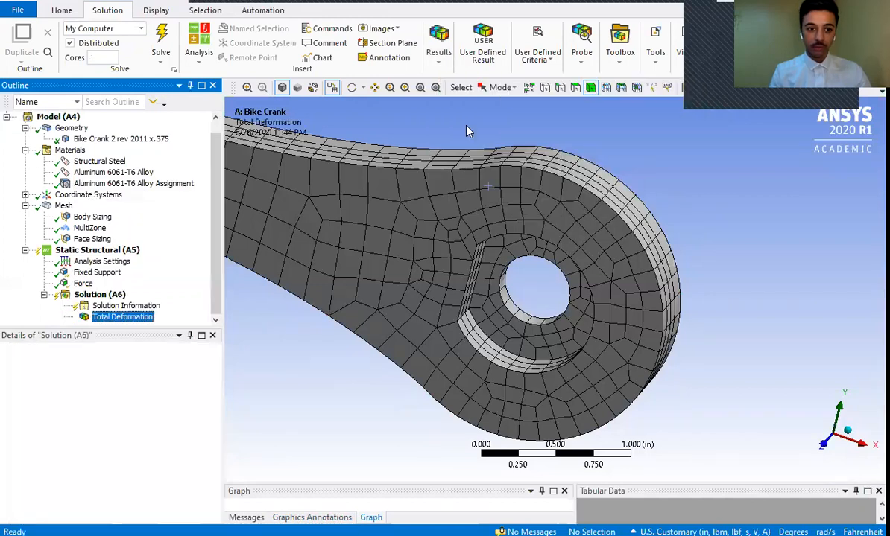
- Add an Equivalent (von-Mises) Stress result for all bodies to the solution
{"action": "left_click", "coordinate": [440, 53]}
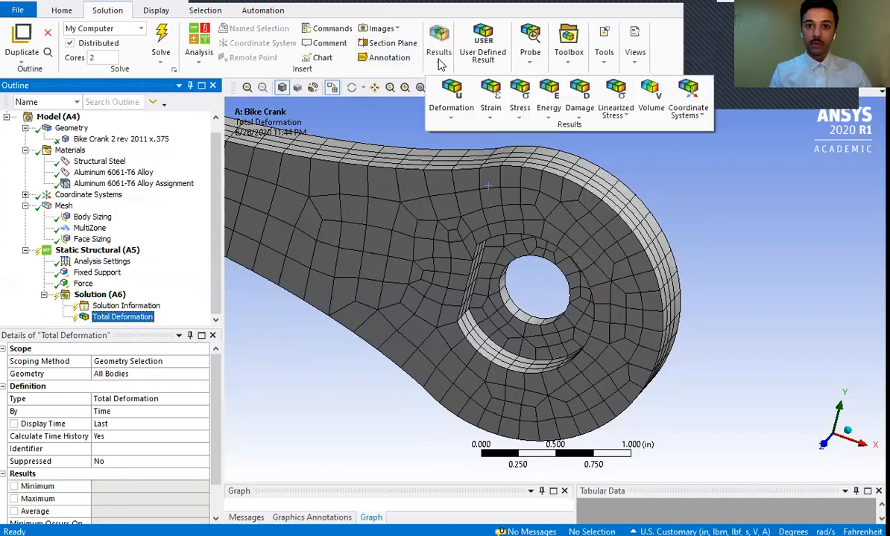
{"action": "left_click", "coordinate": [514, 112]}
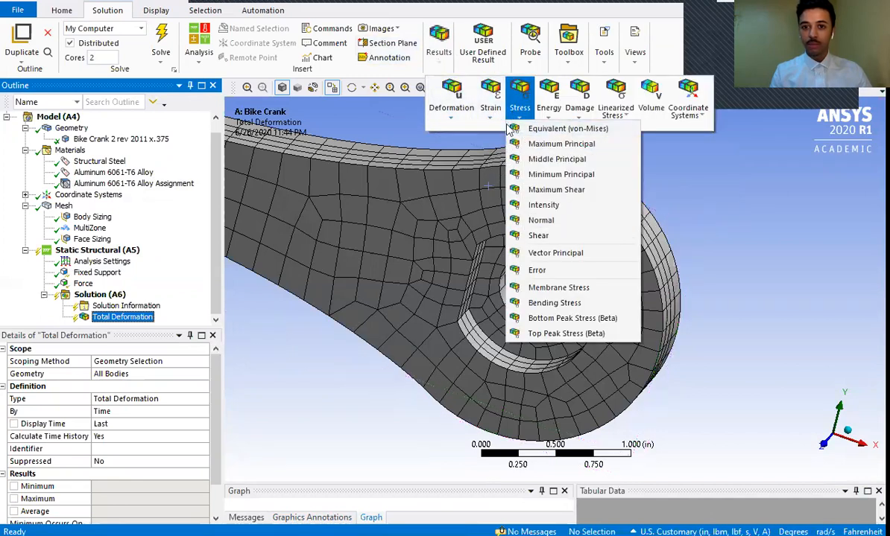
{"action": "left_click", "coordinate": [534, 129]}
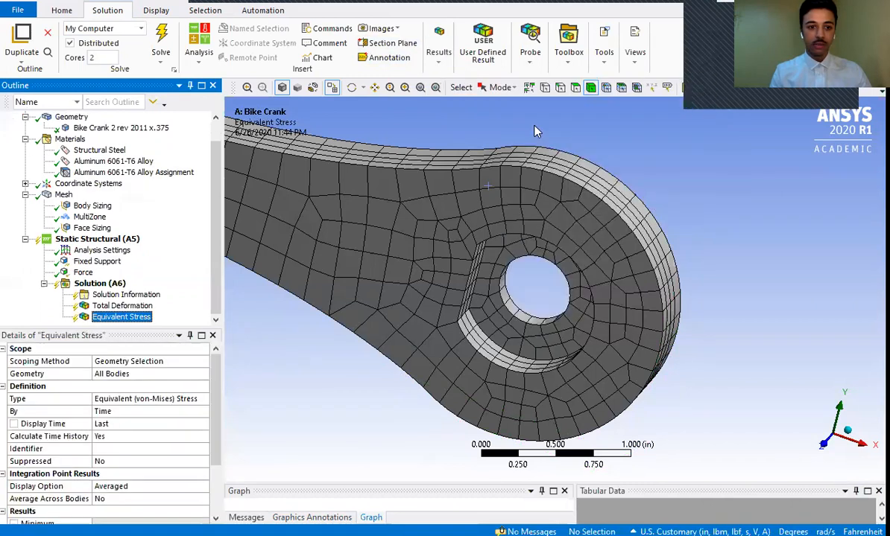
- Add a Normal Stress result to the solution, keeping its type and its X Axis orientation
{"action": "left_click", "coordinate": [441, 59]}
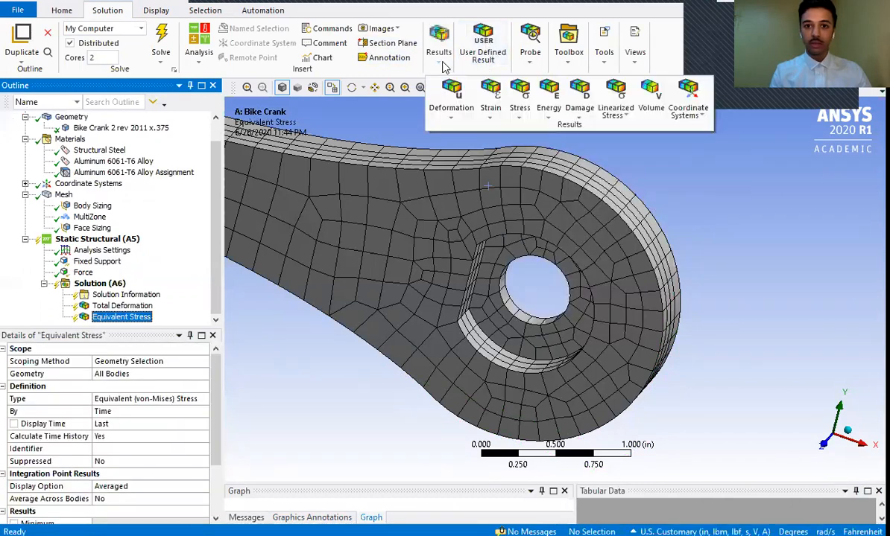
{"action": "left_click", "coordinate": [522, 116]}
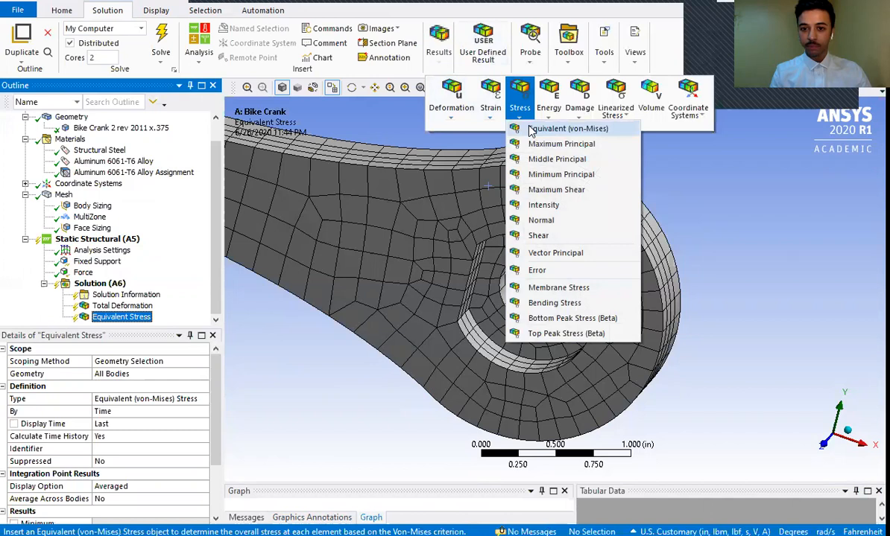
{"action": "left_click", "coordinate": [544, 222]}
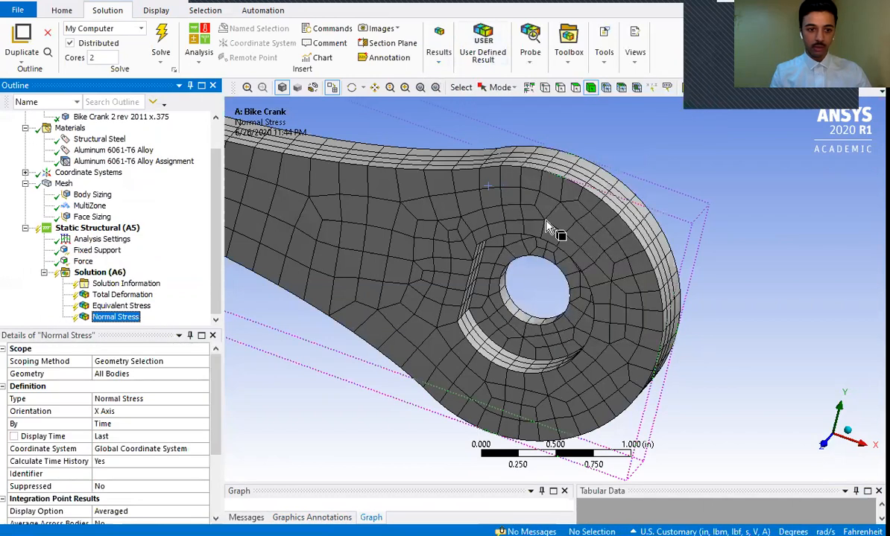
{"action": "left_click", "coordinate": [158, 400]}
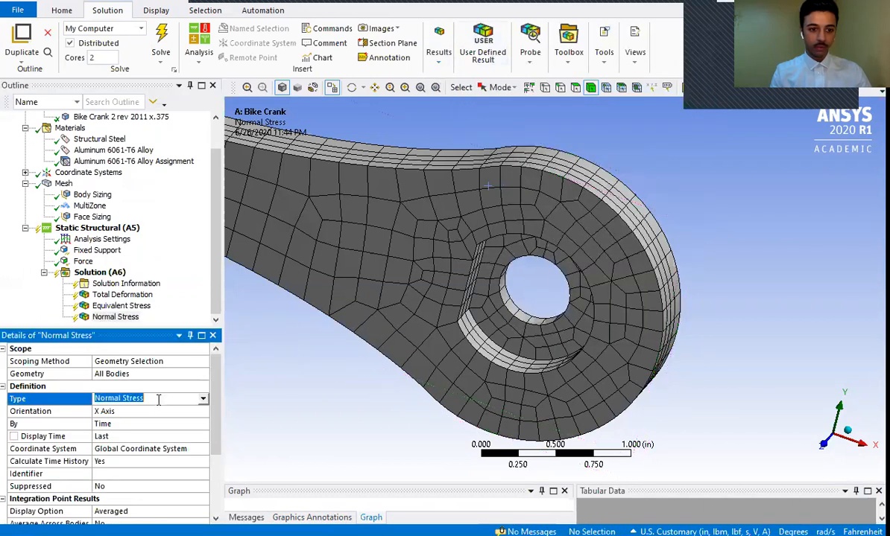
{"action": "left_click", "coordinate": [197, 401]}
{"action": "left_click", "coordinate": [202, 400]}
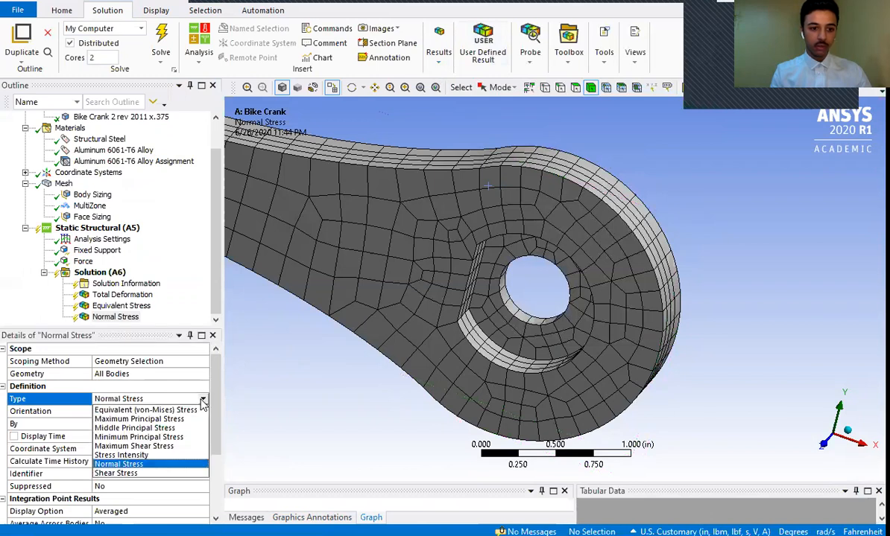
{"action": "left_click", "coordinate": [51, 413]}
{"action": "left_click", "coordinate": [203, 414]}
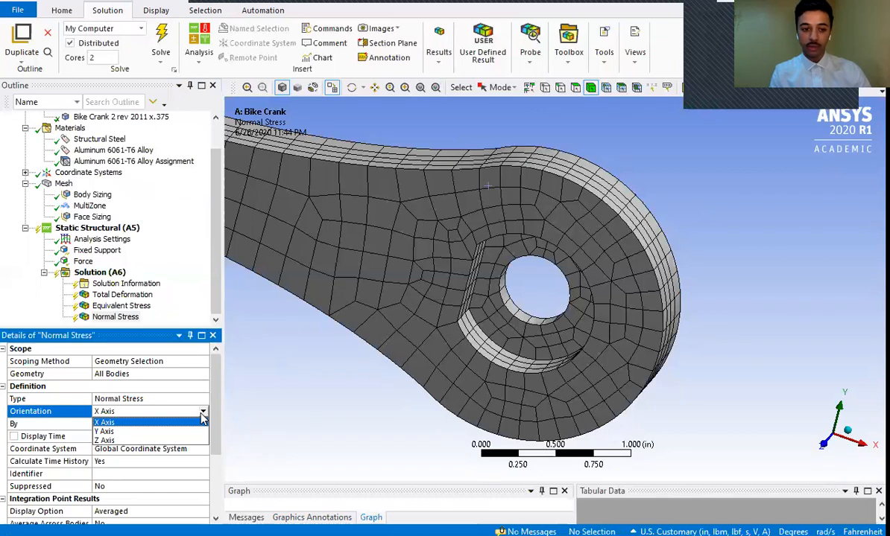
- Solve the static structural analysis of the bike crank
{"action": "left_click", "coordinate": [90, 274]}
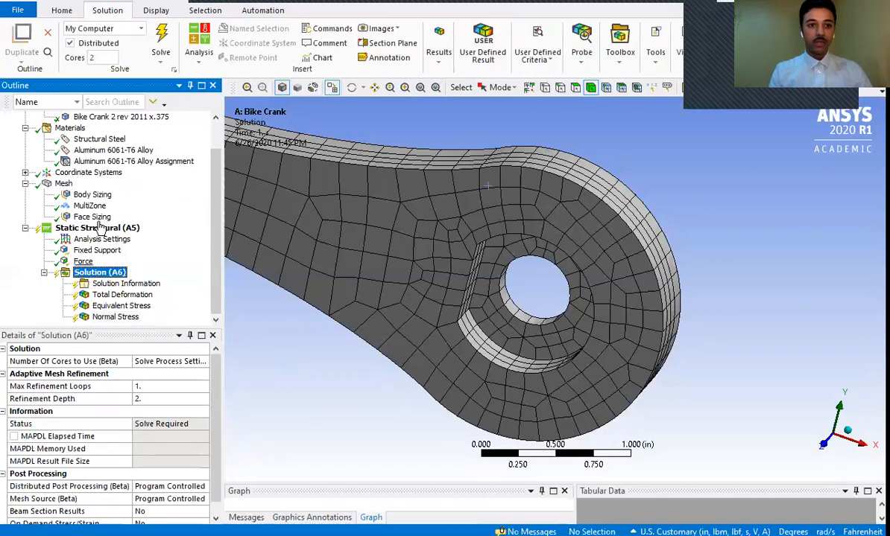
{"action": "left_click", "coordinate": [162, 41]}
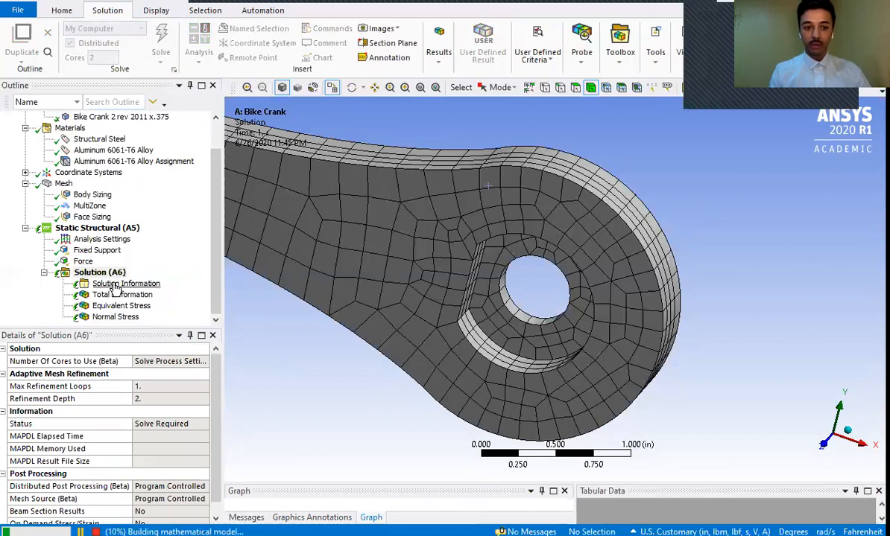
- Review the solver output in Solution Information, down to the PCG solver solution statistics
{"action": "left_click", "coordinate": [119, 284]}
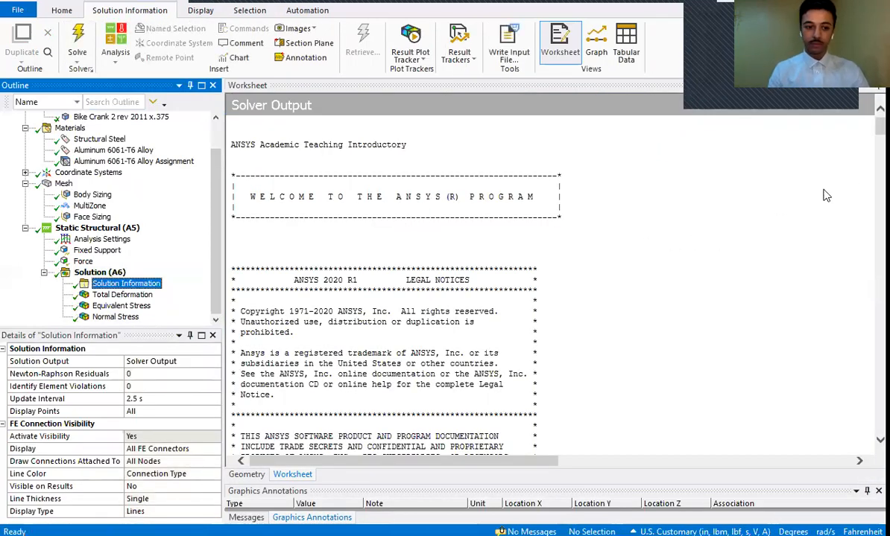
{"action": "left_click_drag", "start_coordinate": [880, 129], "coordinate": [880, 277]}
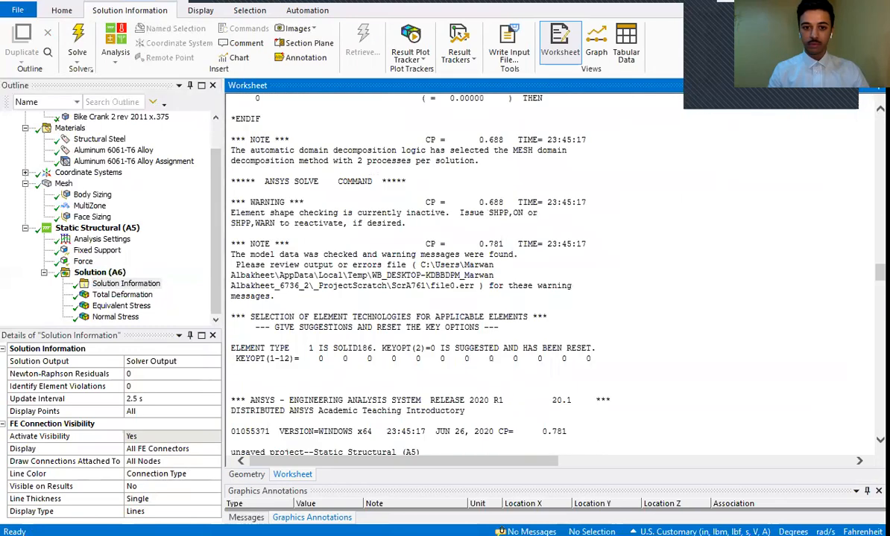
{"action": "right_click", "coordinate": [880, 279]}
{"action": "left_click", "coordinate": [813, 201]}
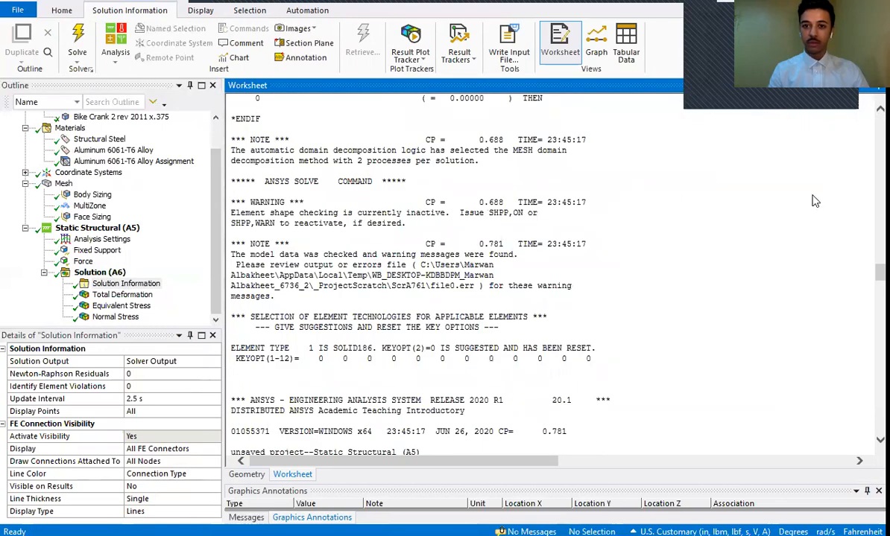
{"action": "left_click_drag", "start_coordinate": [880, 272], "coordinate": [880, 335]}
{"action": "right_click", "coordinate": [871, 337]}
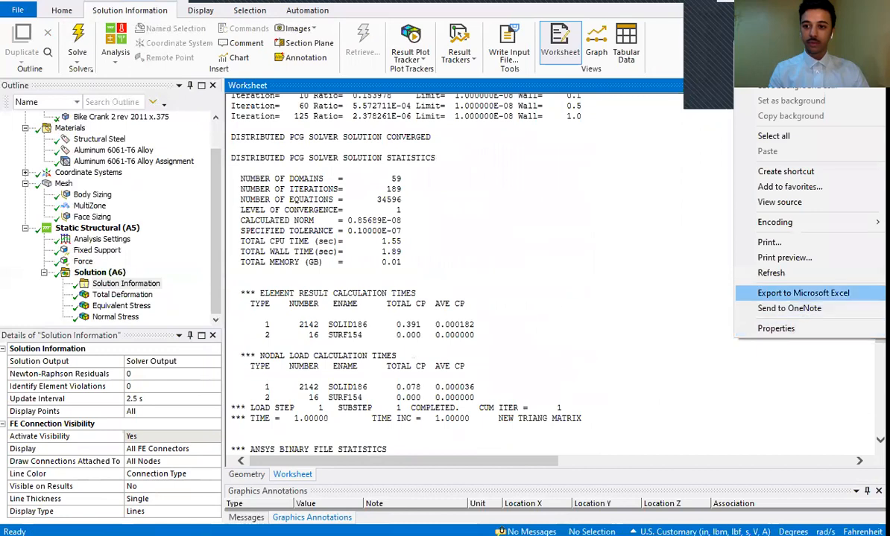
{"action": "left_click", "coordinate": [671, 299]}
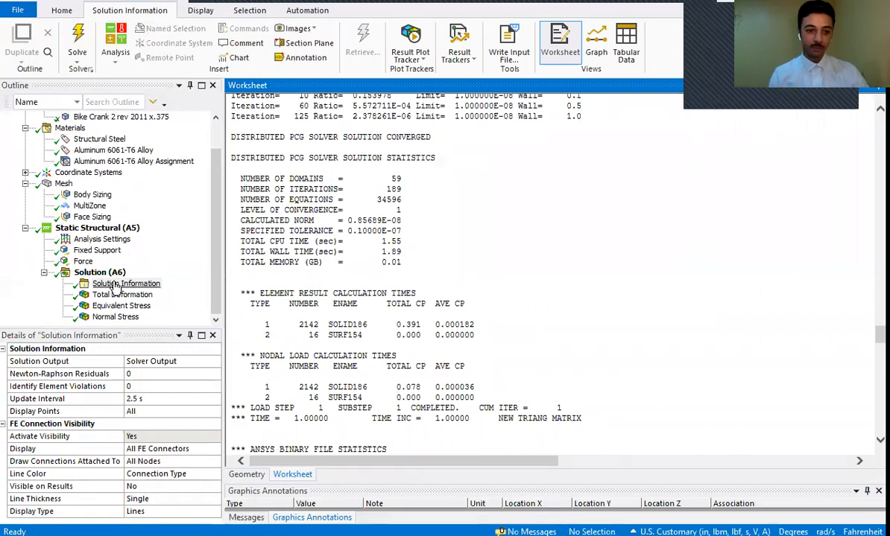
- Display the Total Deformation result for the whole crank and increase its legend to 14 contour bands
{"action": "left_click", "coordinate": [119, 295]}
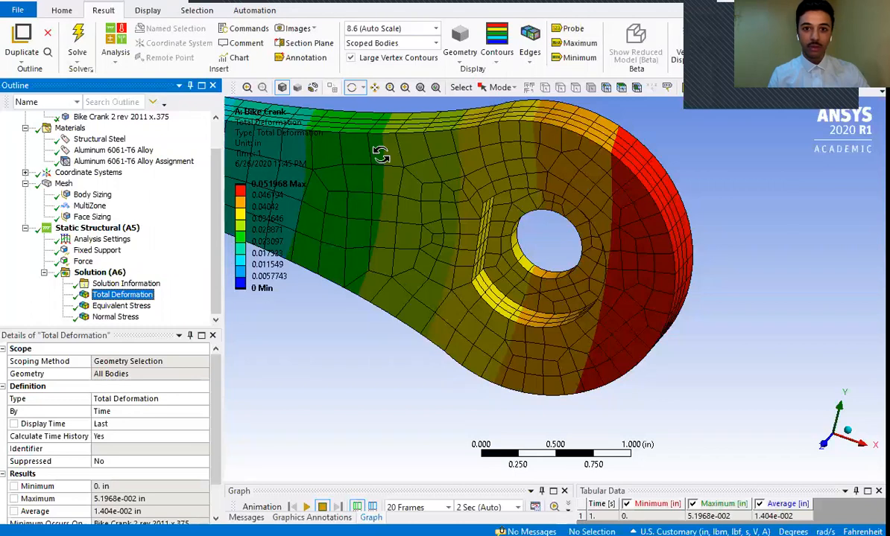
{"action": "left_click", "coordinate": [436, 88]}
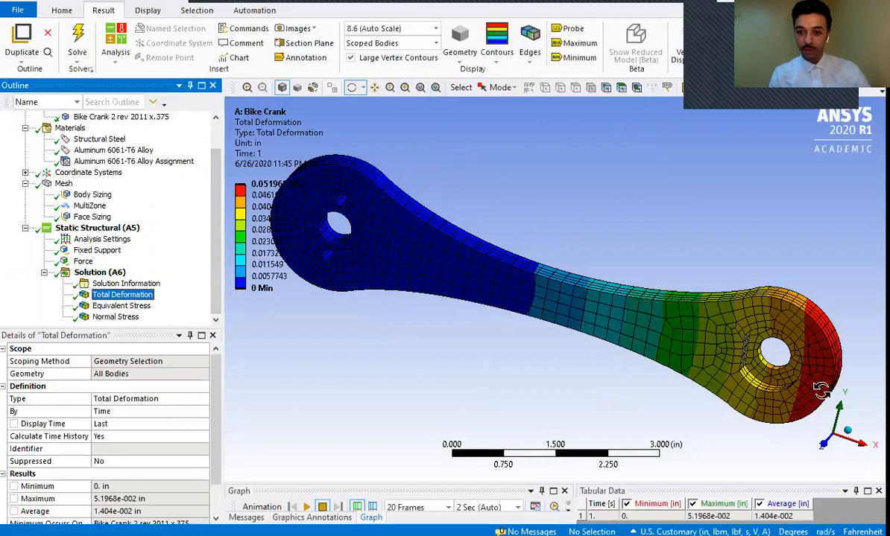
{"action": "right_click", "coordinate": [244, 240]}
{"action": "left_click", "coordinate": [228, 229]}
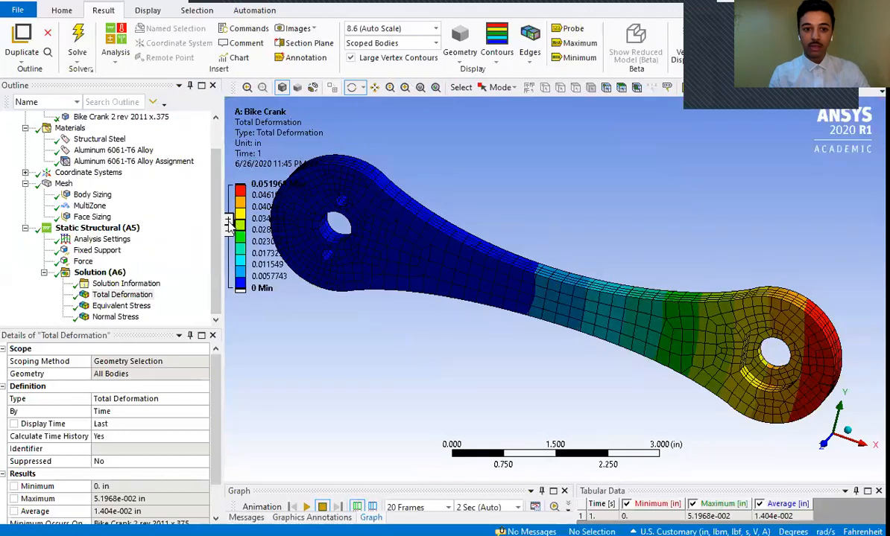
{"action": "left_click", "coordinate": [229, 224]}
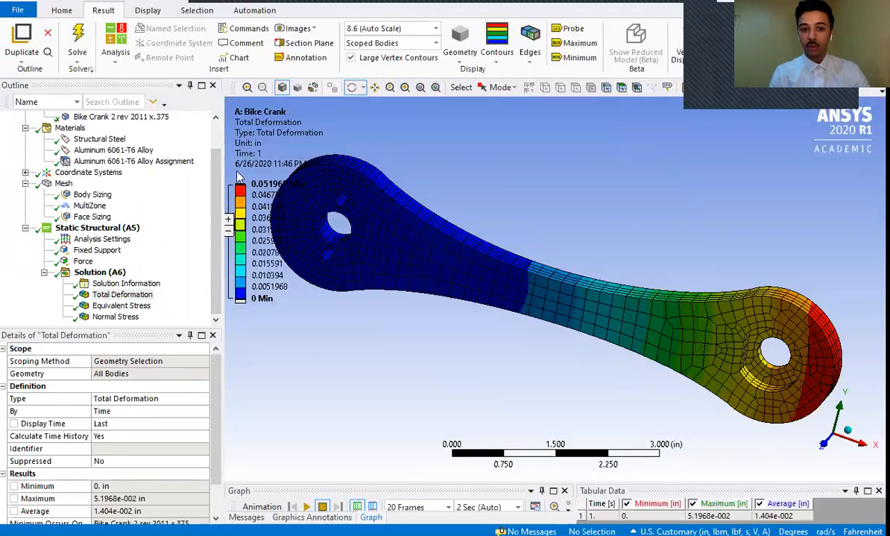
{"action": "left_click", "coordinate": [229, 220]}
{"action": "left_click", "coordinate": [228, 221]}
{"action": "left_click", "coordinate": [228, 221]}
{"action": "left_click", "coordinate": [228, 221]}
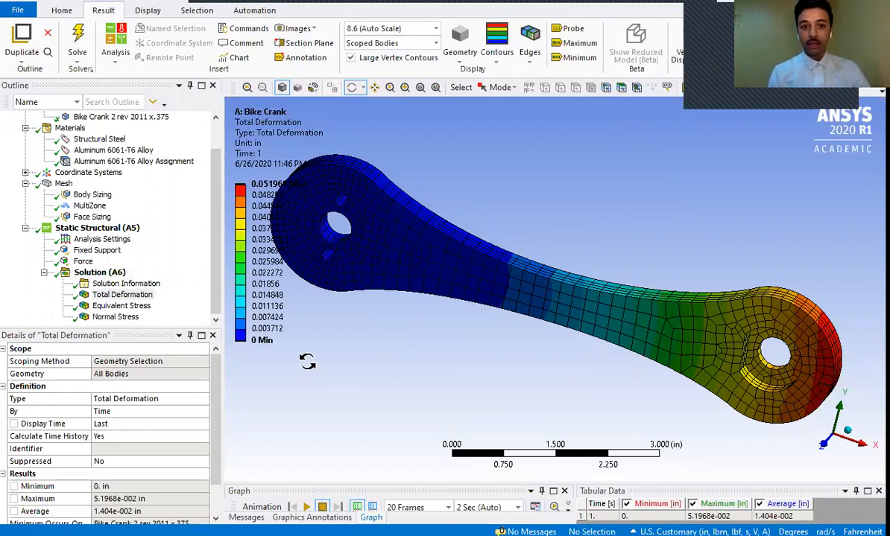
{"action": "left_click", "coordinate": [252, 190]}
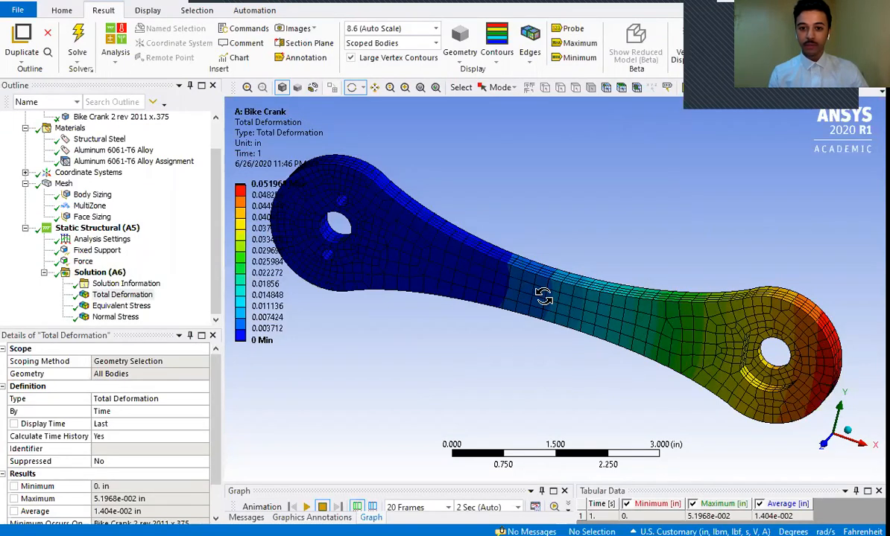
- Play and pause the total deformation animation with 20 frames over 2 seconds
{"action": "left_click_drag", "start_coordinate": [605, 298], "coordinate": [333, 248]}
{"action": "left_click_drag", "start_coordinate": [753, 305], "coordinate": [820, 283]}
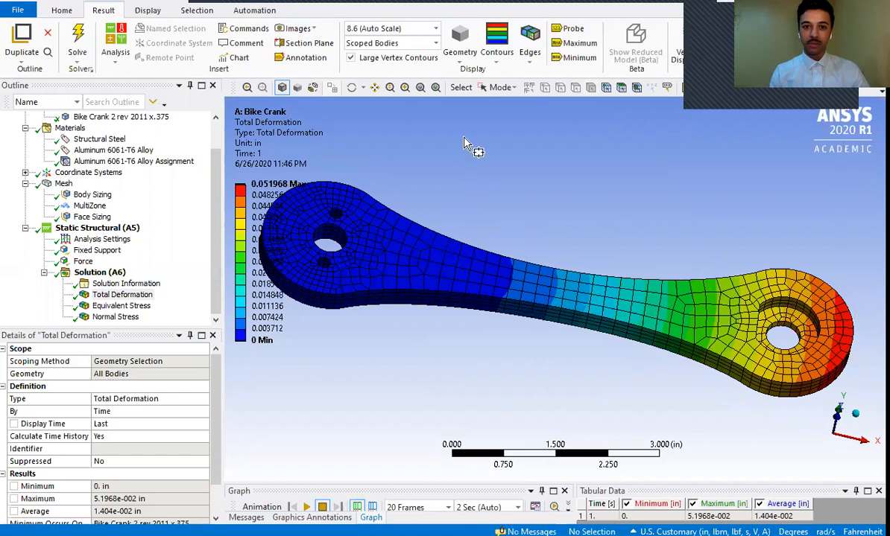
{"action": "left_click", "coordinate": [498, 87]}
{"action": "left_click", "coordinate": [505, 105]}
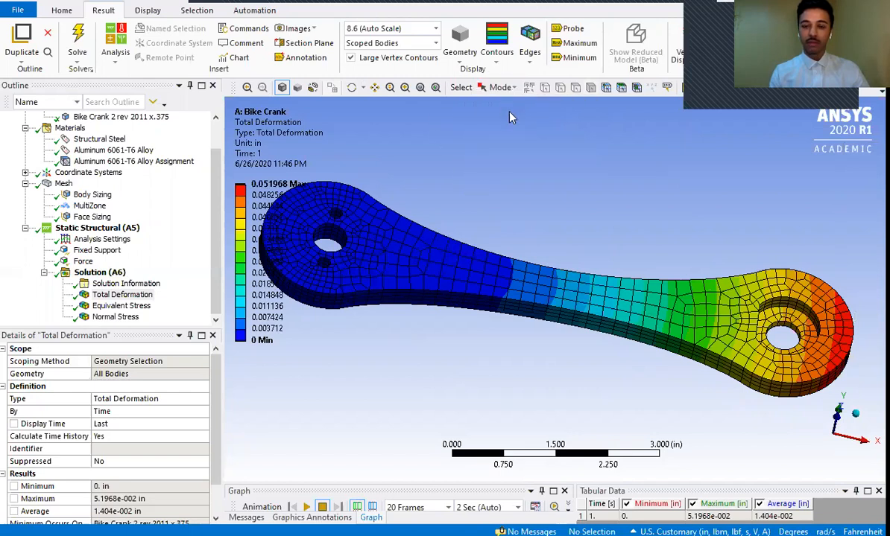
{"action": "left_click", "coordinate": [353, 90]}
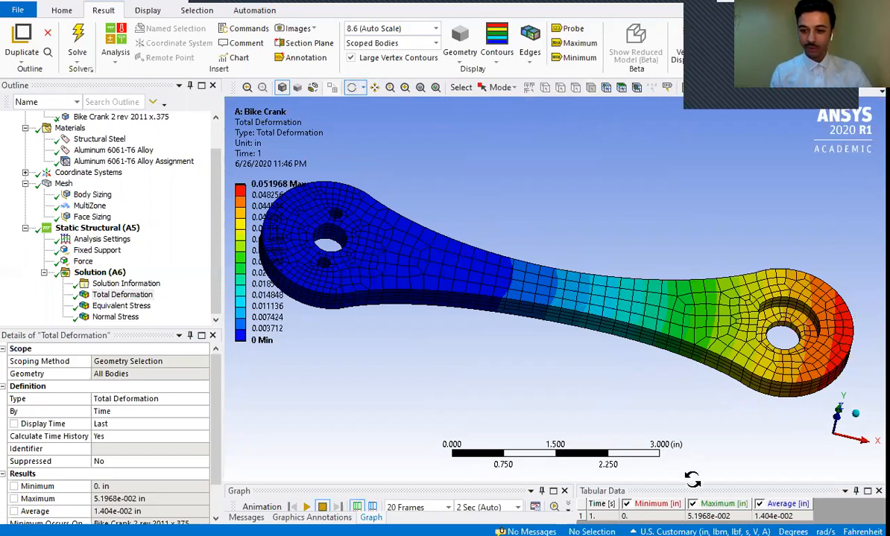
{"action": "left_click", "coordinate": [486, 494]}
{"action": "left_click_drag", "start_coordinate": [484, 478], "coordinate": [482, 428]}
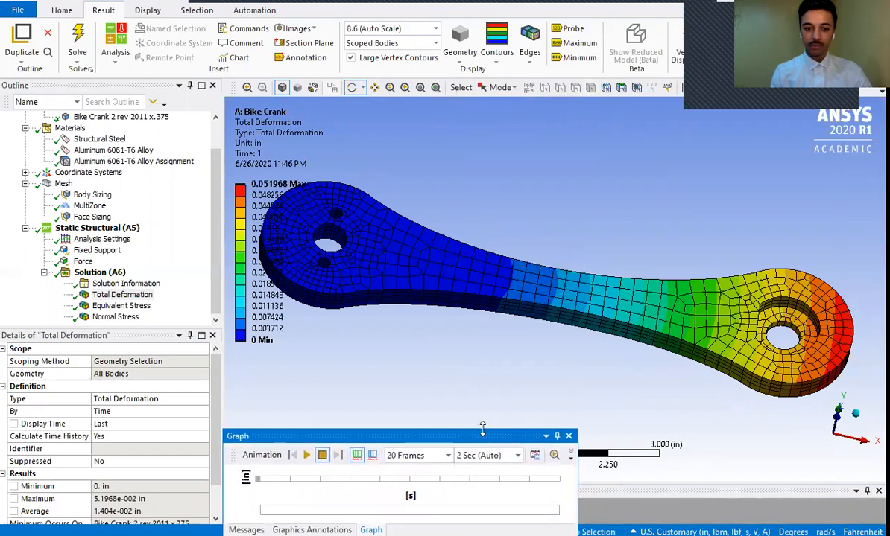
{"action": "left_click", "coordinate": [308, 456]}
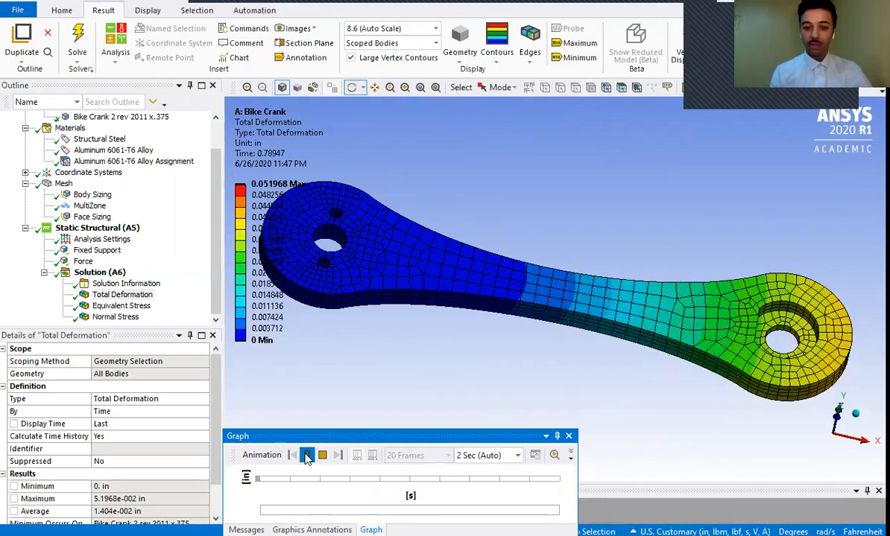
{"action": "left_click", "coordinate": [307, 456]}
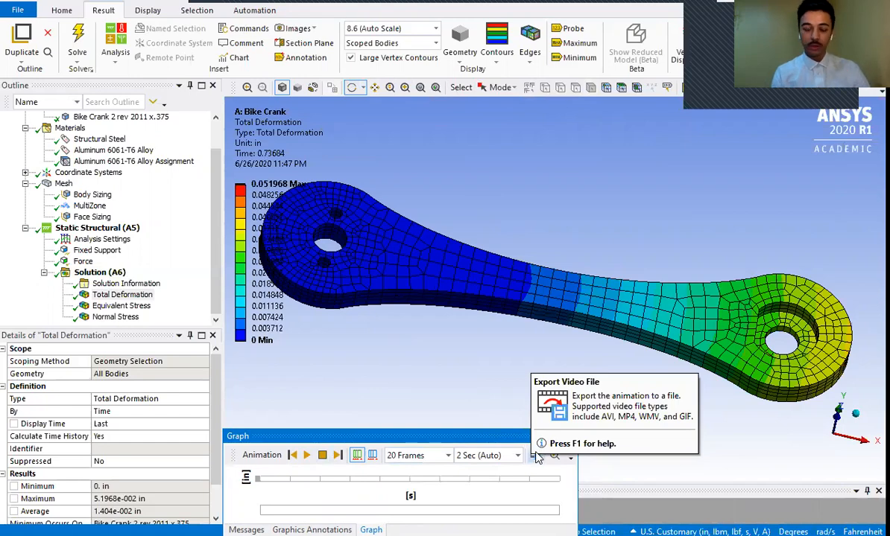
{"action": "left_click", "coordinate": [306, 456]}
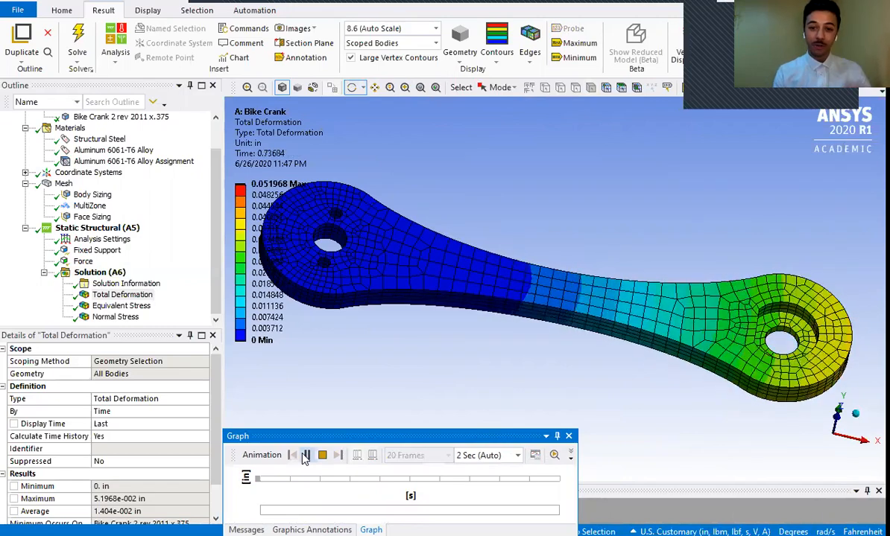
{"action": "left_click", "coordinate": [306, 456]}
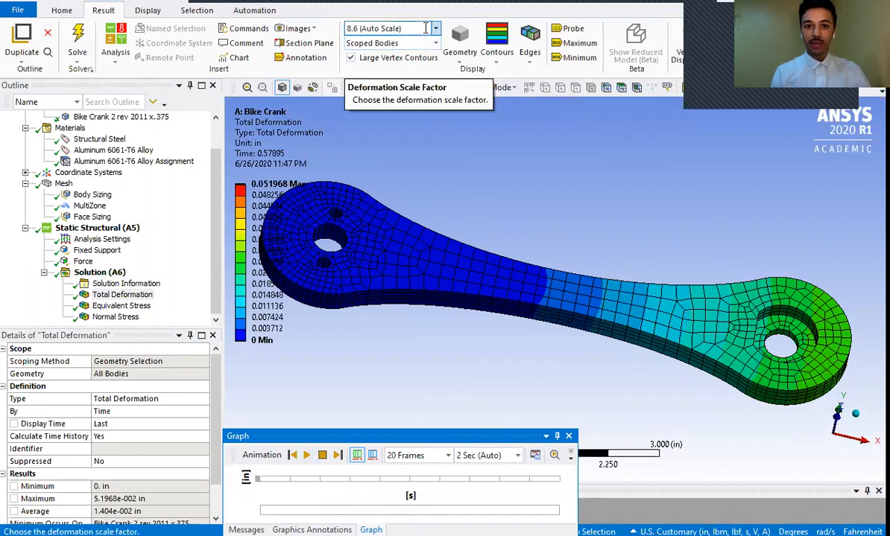
- Check the available deformation scale factors and replay the animation at 8.6 (Auto Scale)
{"action": "left_click", "coordinate": [435, 30]}
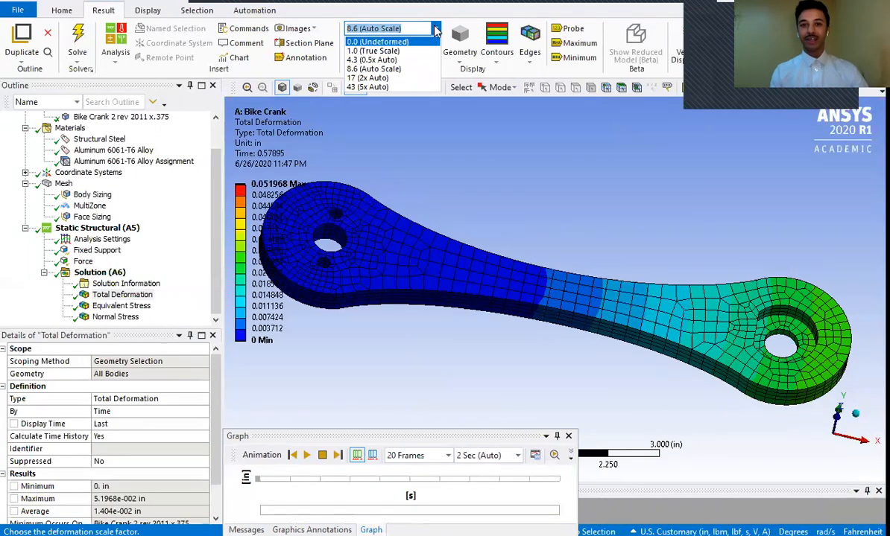
{"action": "left_click", "coordinate": [436, 30]}
{"action": "right_click", "coordinate": [436, 31]}
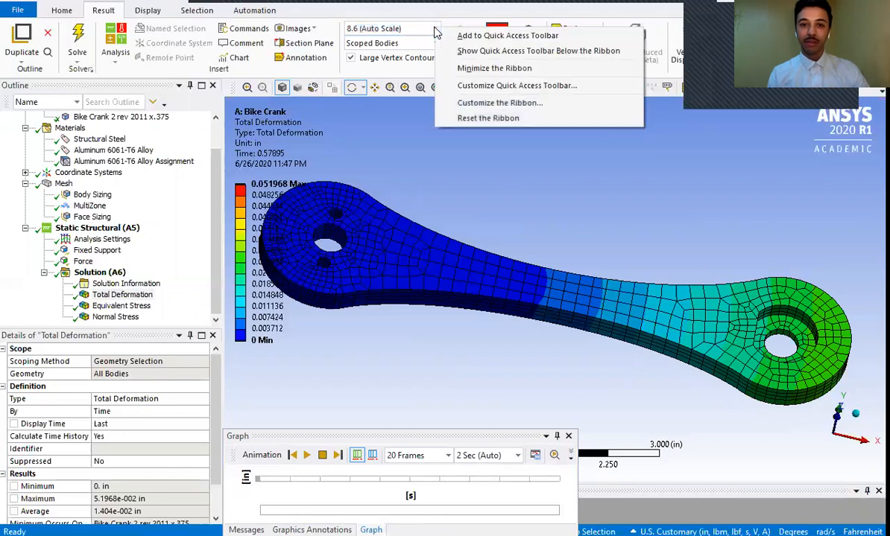
{"action": "left_click", "coordinate": [416, 153]}
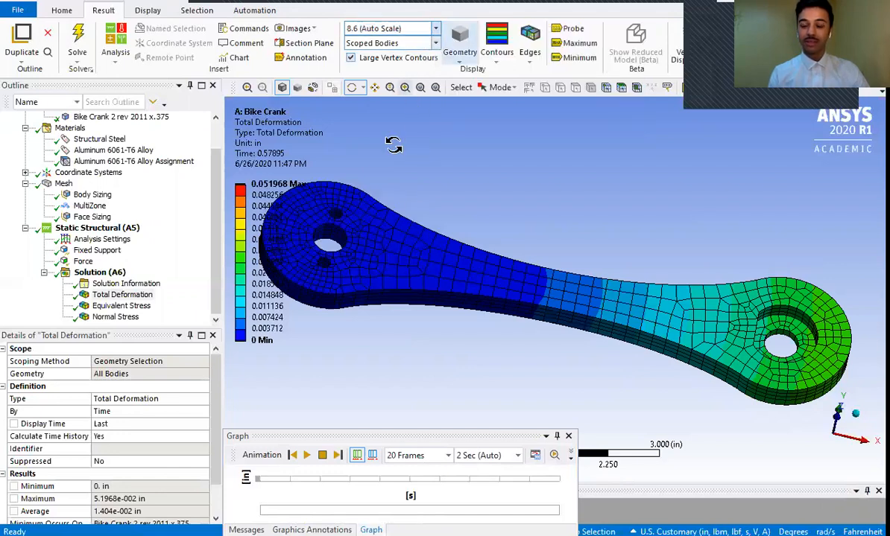
{"action": "left_click", "coordinate": [309, 458]}
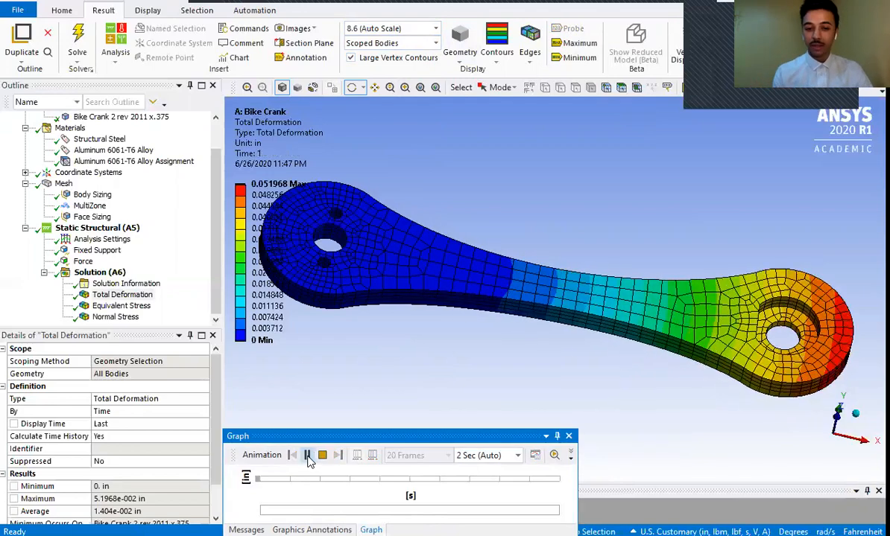
{"action": "left_click", "coordinate": [308, 459]}
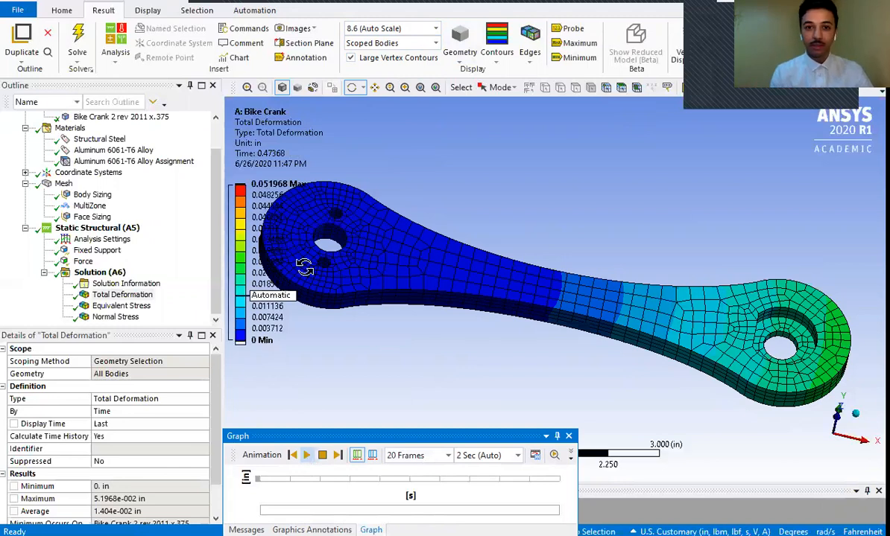
- Set the deformation scale factor to 1.0 (True Scale) and play the total deformation animation briefly
{"action": "left_click", "coordinate": [435, 30]}
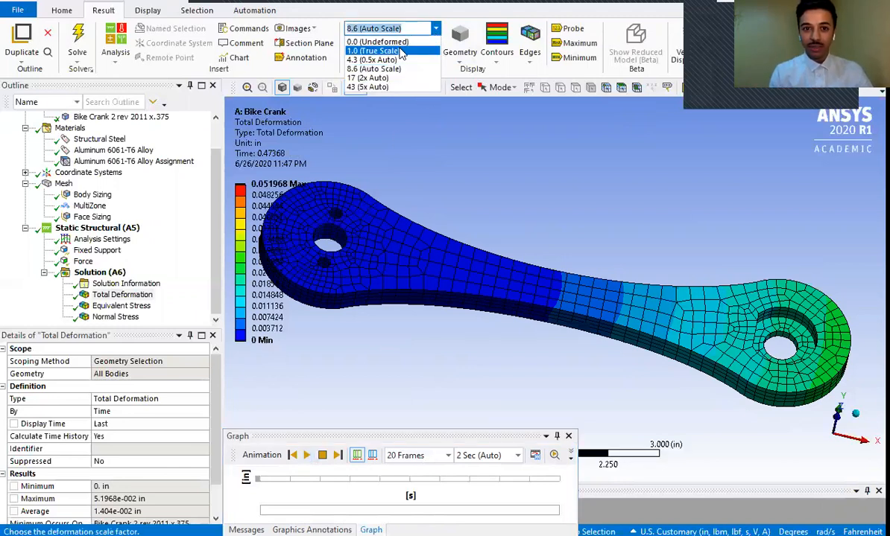
{"action": "left_click", "coordinate": [377, 51]}
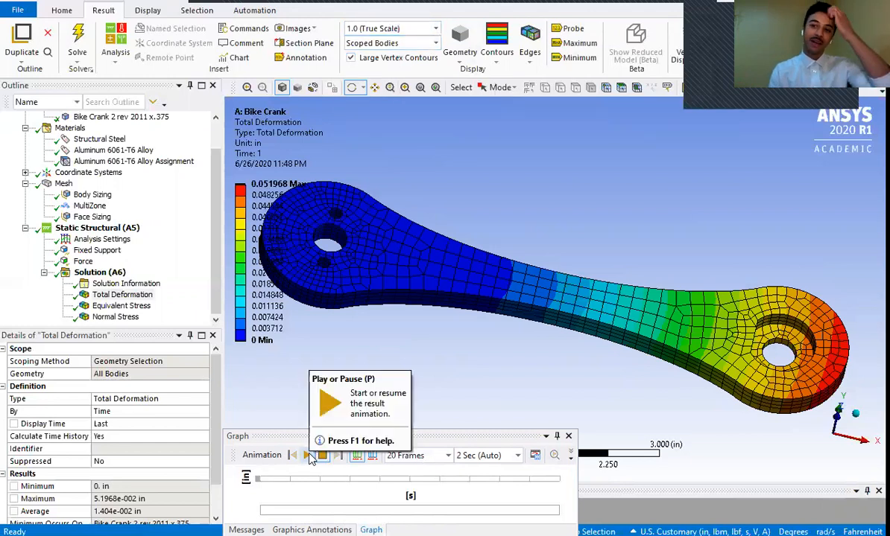
{"action": "left_click", "coordinate": [308, 455]}
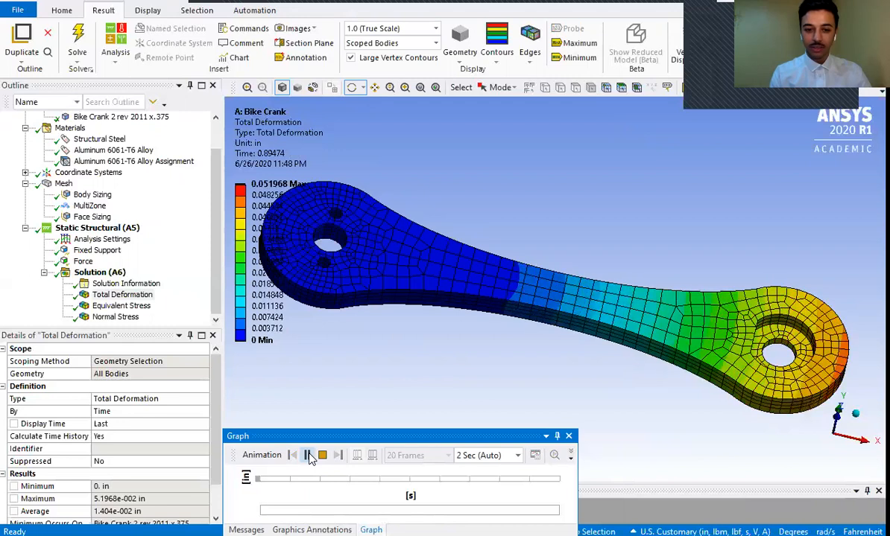
{"action": "left_click", "coordinate": [307, 456]}
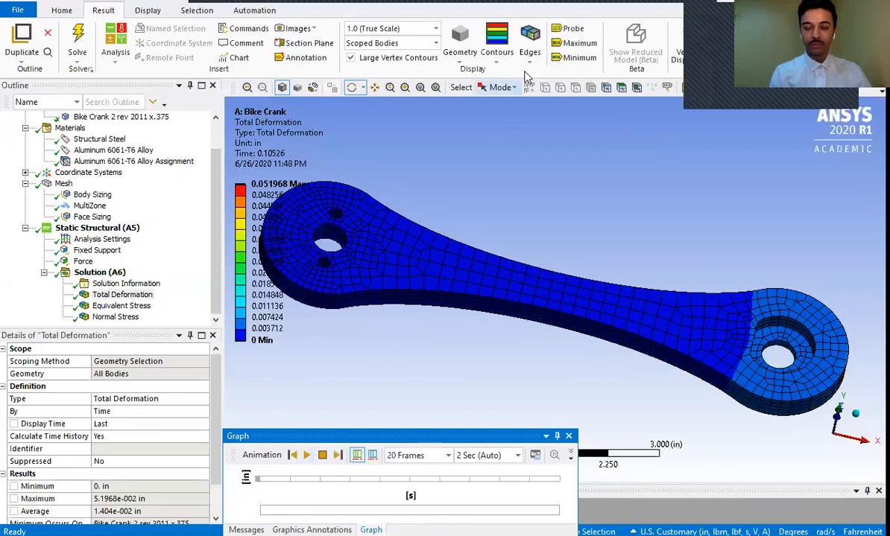
- Set the deformation scale factor of the Total Deformation result to 17 (2x Auto)
{"action": "left_click_drag", "start_coordinate": [412, 264], "coordinate": [448, 278]}
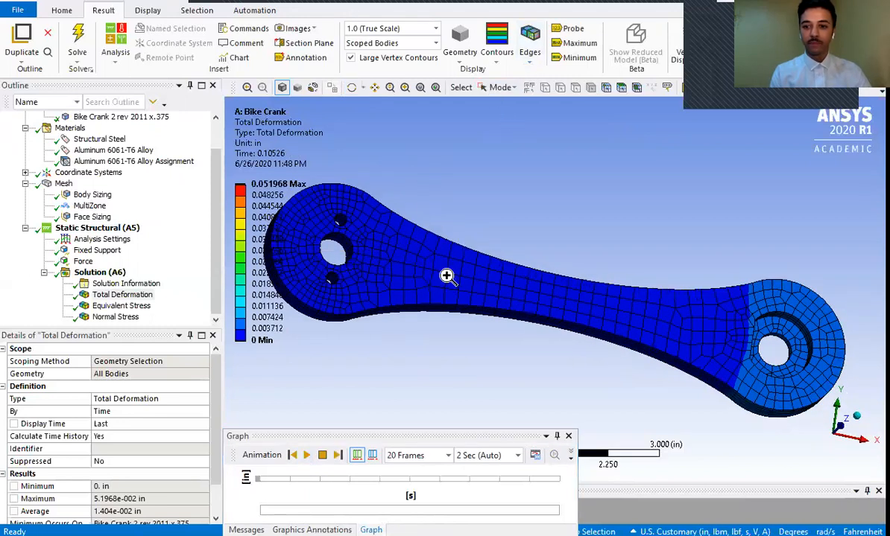
{"action": "right_click", "coordinate": [448, 278]}
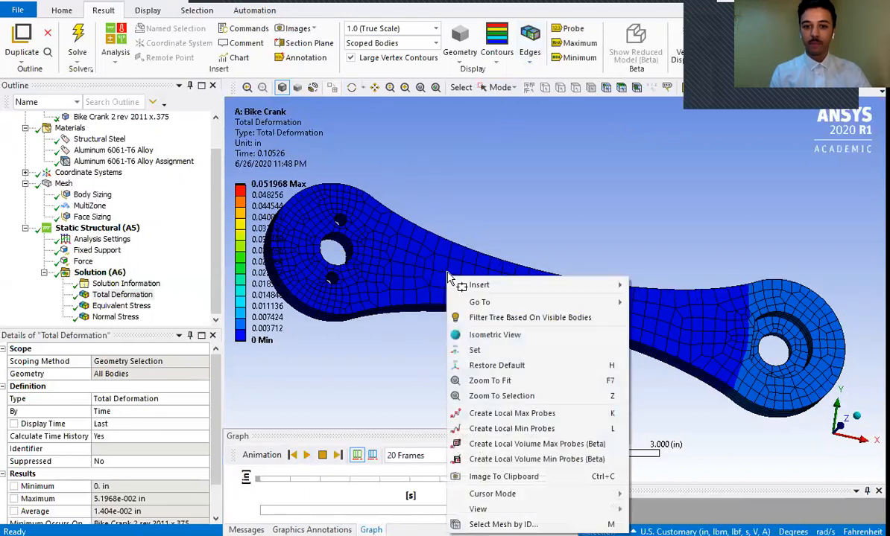
{"action": "left_click", "coordinate": [357, 87]}
{"action": "left_click_drag", "start_coordinate": [477, 270], "coordinate": [397, 274]}
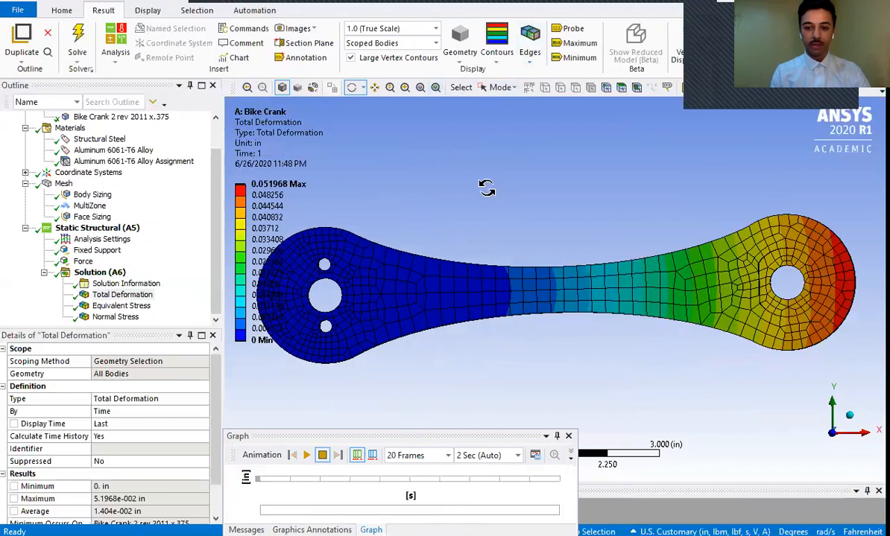
{"action": "left_click", "coordinate": [435, 28]}
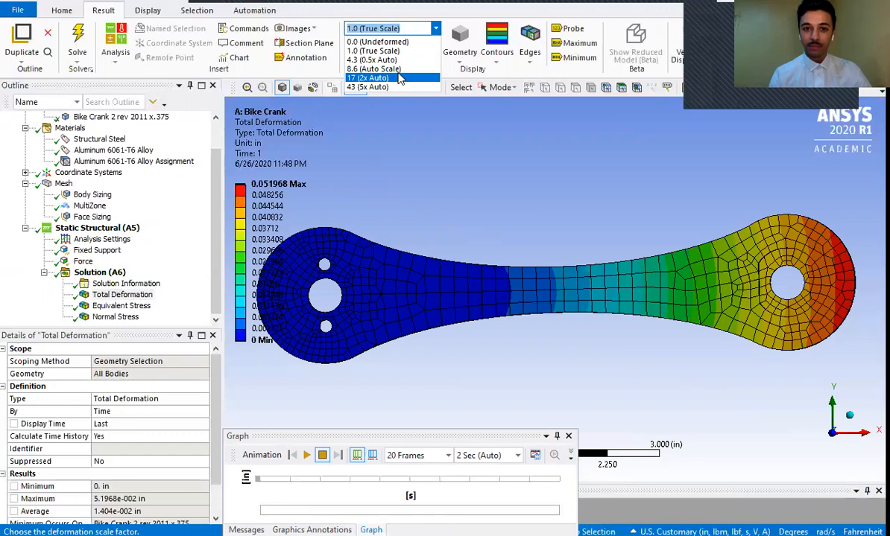
{"action": "left_click", "coordinate": [400, 79]}
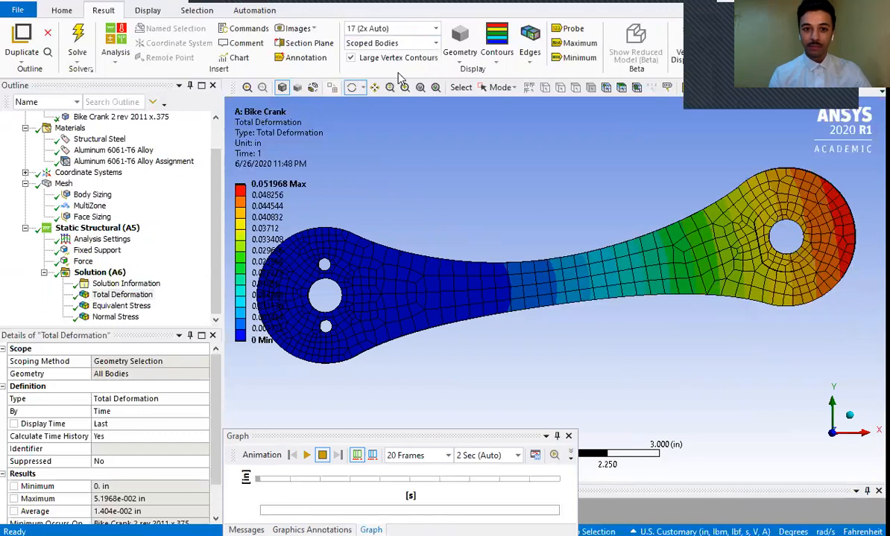
- Play the total deformation animation briefly at the current scale, and again with the deformation scale factor set to 43 (5x Auto)
{"action": "left_click", "coordinate": [306, 459]}
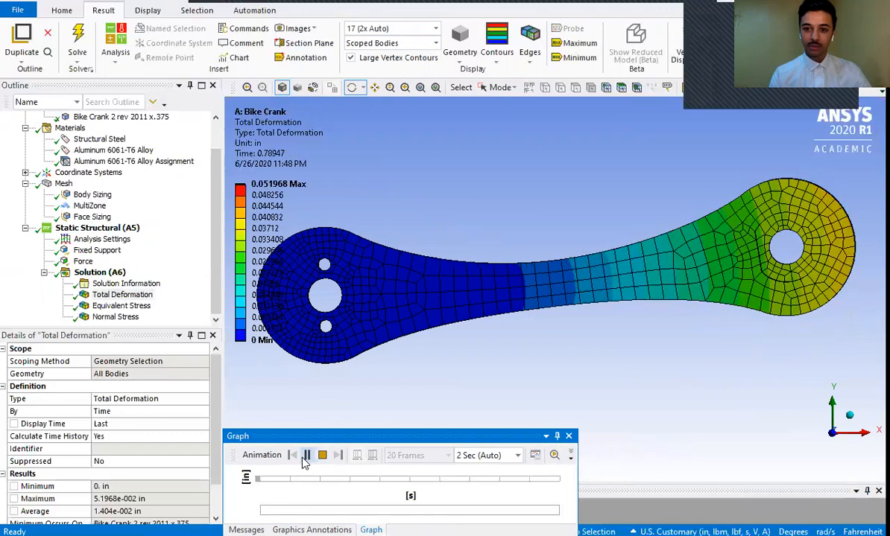
{"action": "left_click", "coordinate": [306, 456]}
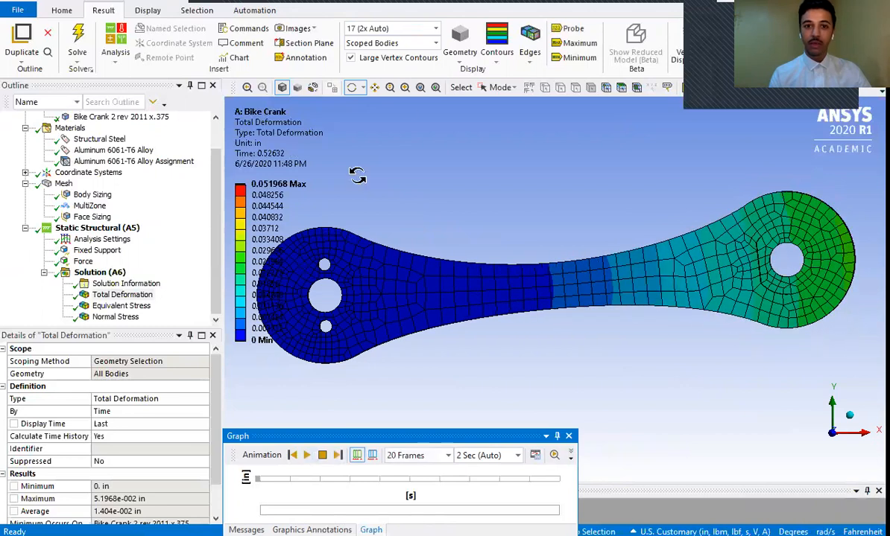
{"action": "left_click", "coordinate": [409, 28]}
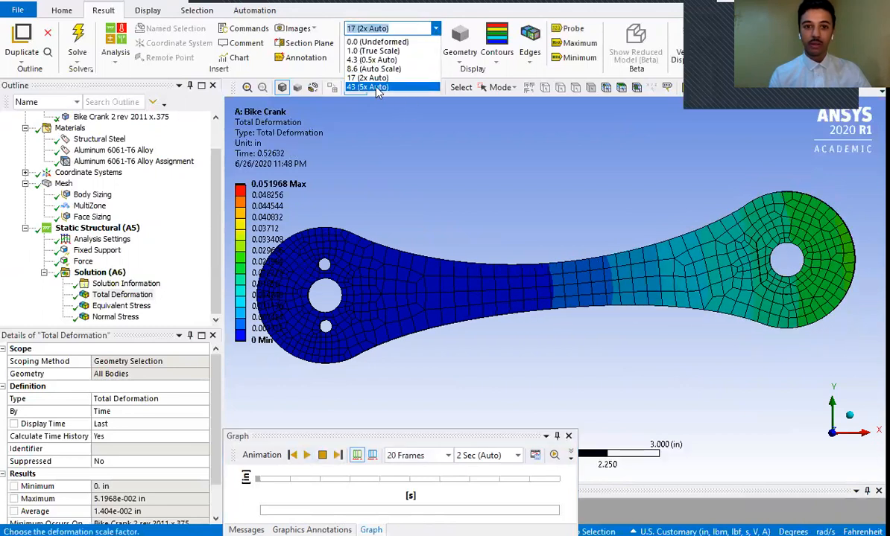
{"action": "left_click", "coordinate": [371, 88]}
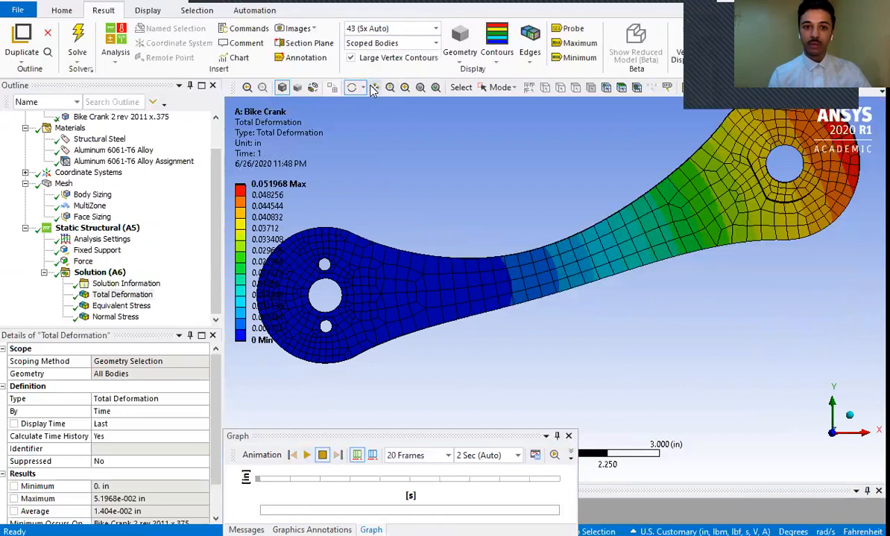
{"action": "left_click", "coordinate": [306, 456]}
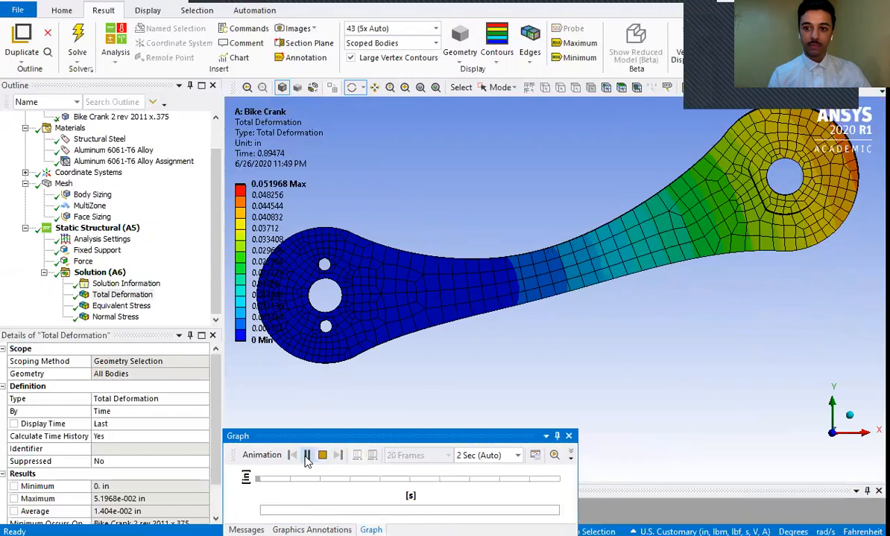
{"action": "left_click", "coordinate": [306, 456]}
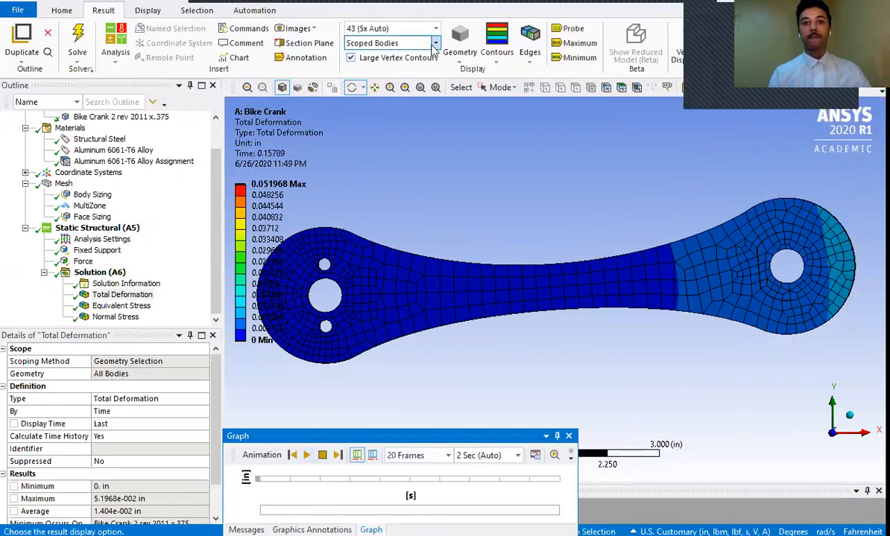
- Set the deformation scale factor to 8.6 (Auto Scale) and display the total deformation with Smooth Contours
{"action": "left_click", "coordinate": [435, 28]}
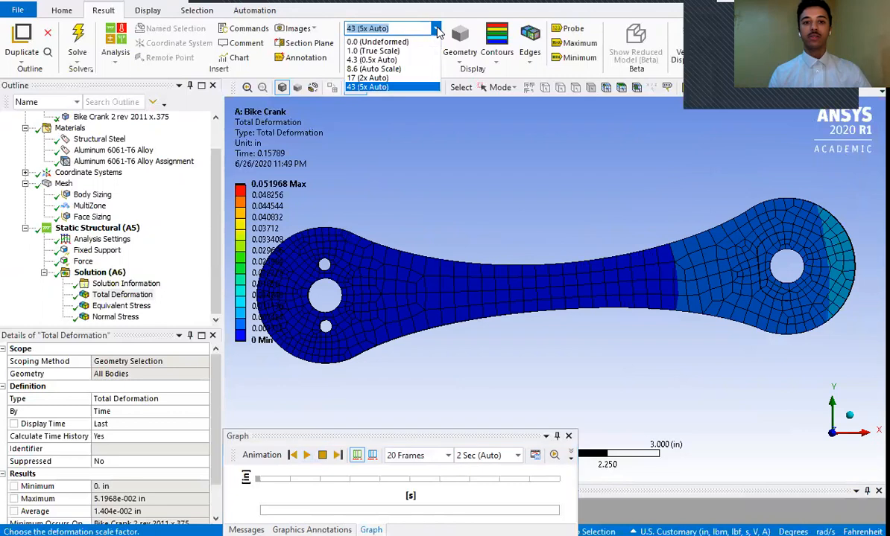
{"action": "left_click", "coordinate": [400, 68]}
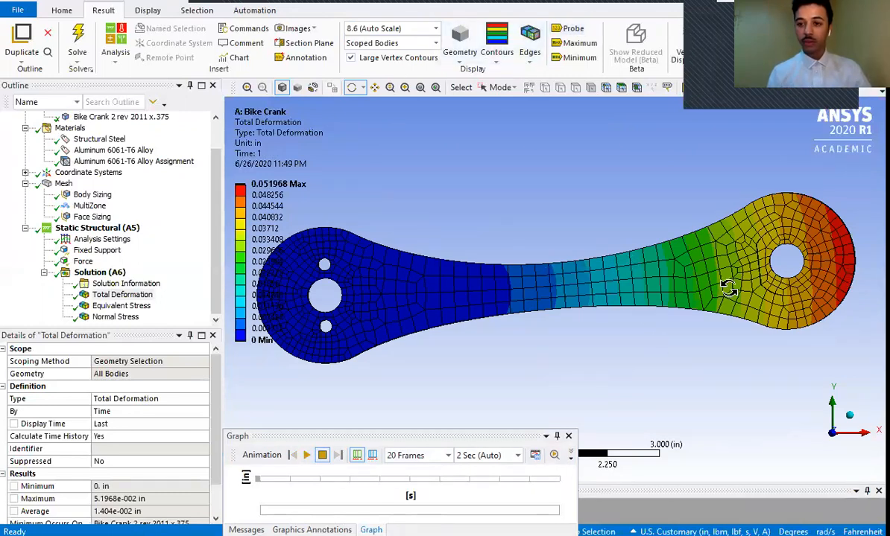
{"action": "left_click", "coordinate": [501, 59]}
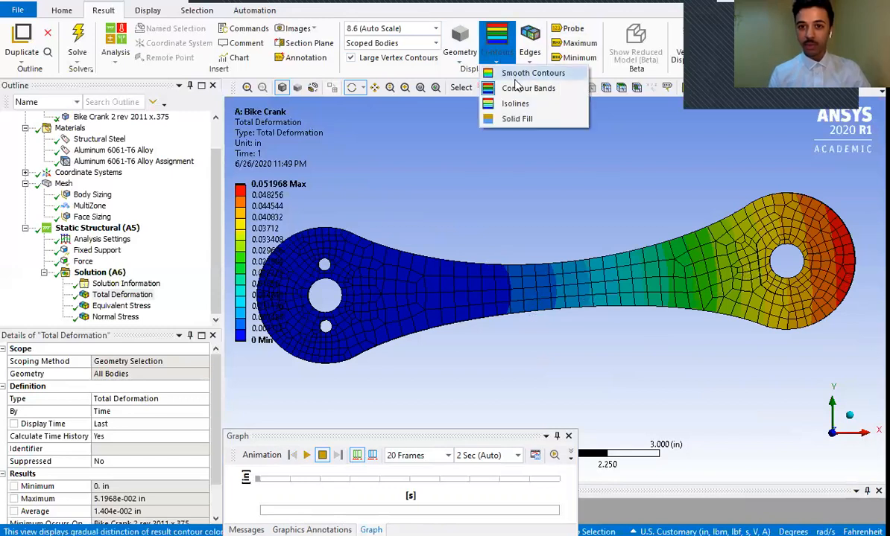
{"action": "left_click", "coordinate": [519, 76]}
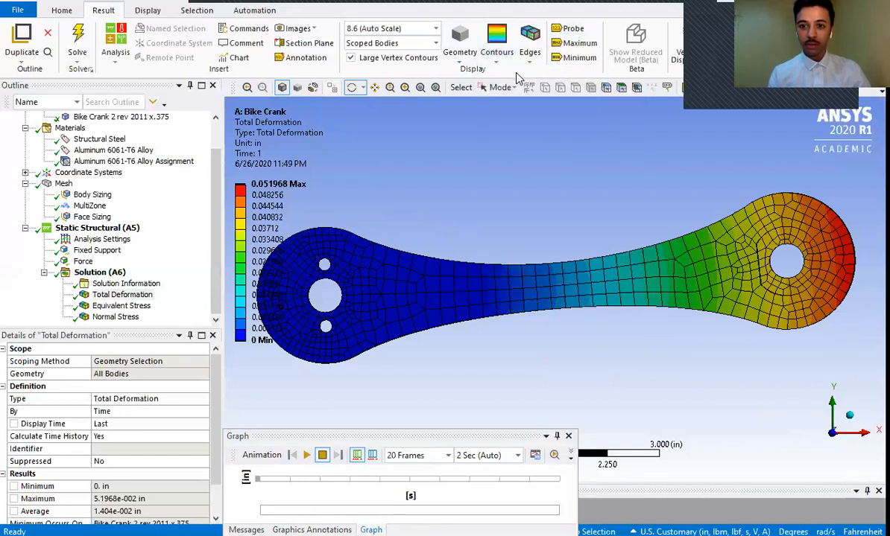
- Show the deformed crank with No WireFrame, inspect it from another angle, and restore the Show Elements edge display
{"action": "left_click", "coordinate": [531, 58]}
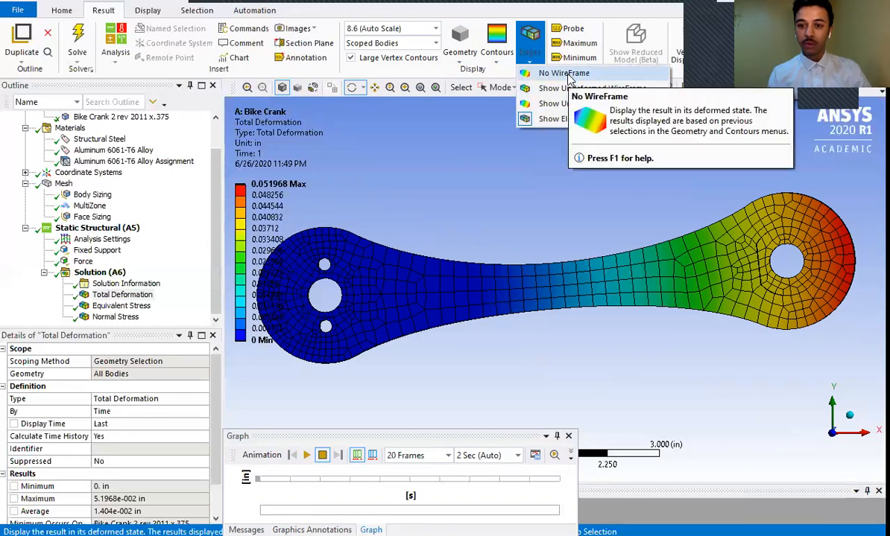
{"action": "left_click", "coordinate": [564, 73]}
{"action": "left_click_drag", "start_coordinate": [496, 207], "coordinate": [532, 241]}
{"action": "left_click", "coordinate": [530, 63]}
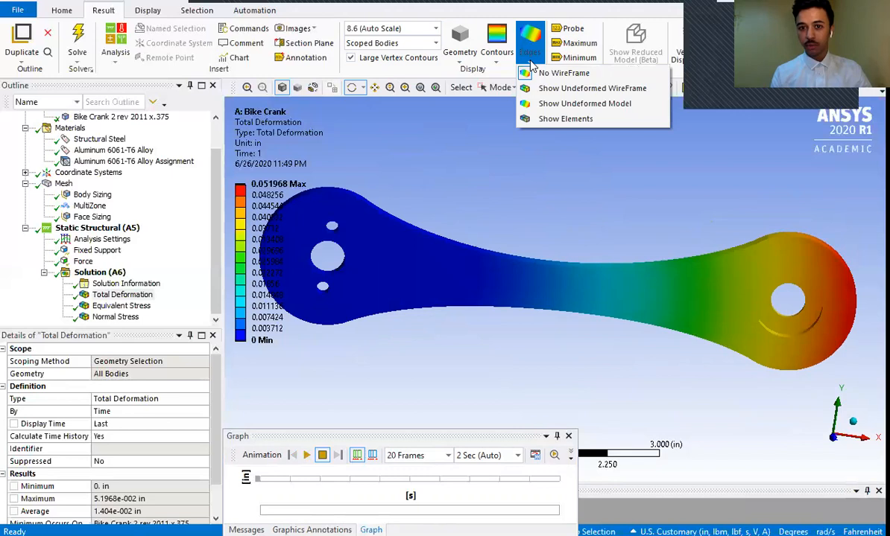
{"action": "left_click", "coordinate": [564, 118]}
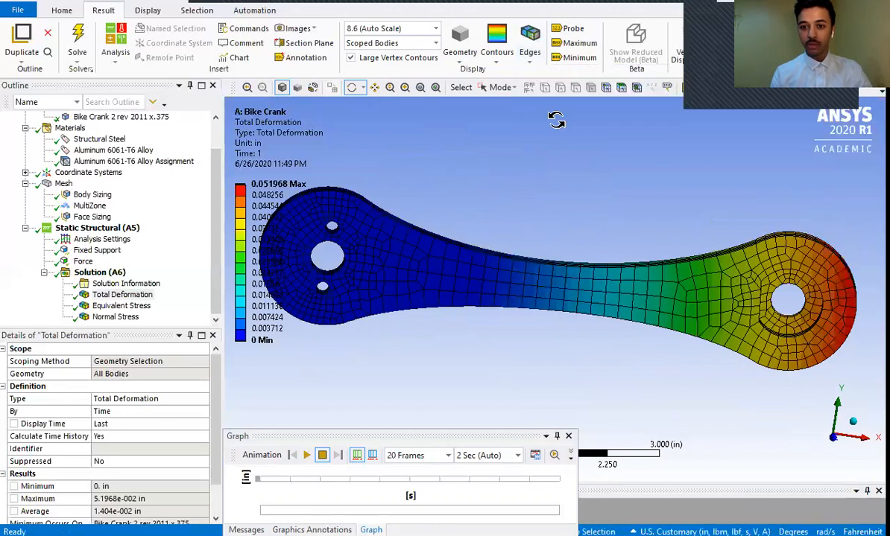
- Overlay the undeformed wireframe on the deformed crank for comparison, and return the edge display to Show Elements
{"action": "left_click", "coordinate": [529, 60]}
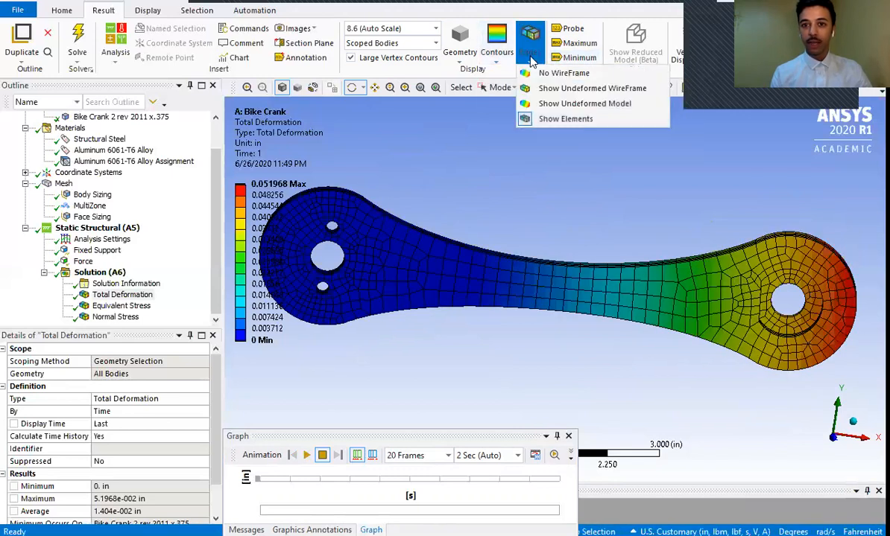
{"action": "left_click", "coordinate": [555, 88]}
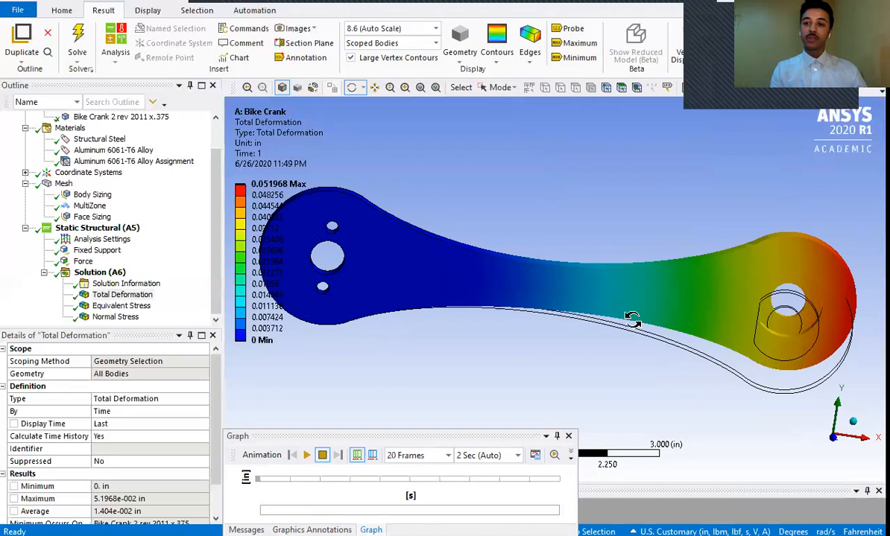
{"action": "left_click", "coordinate": [495, 54]}
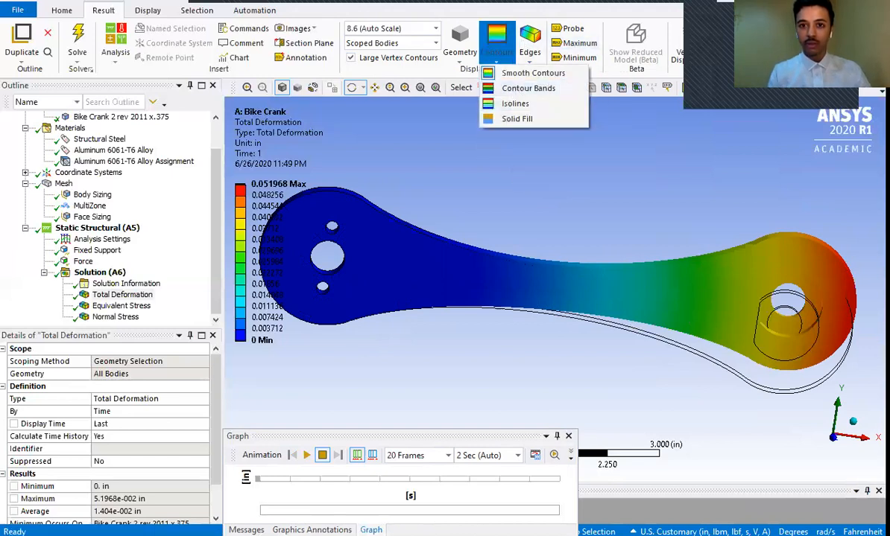
{"action": "left_click", "coordinate": [530, 41]}
{"action": "left_click", "coordinate": [529, 41]}
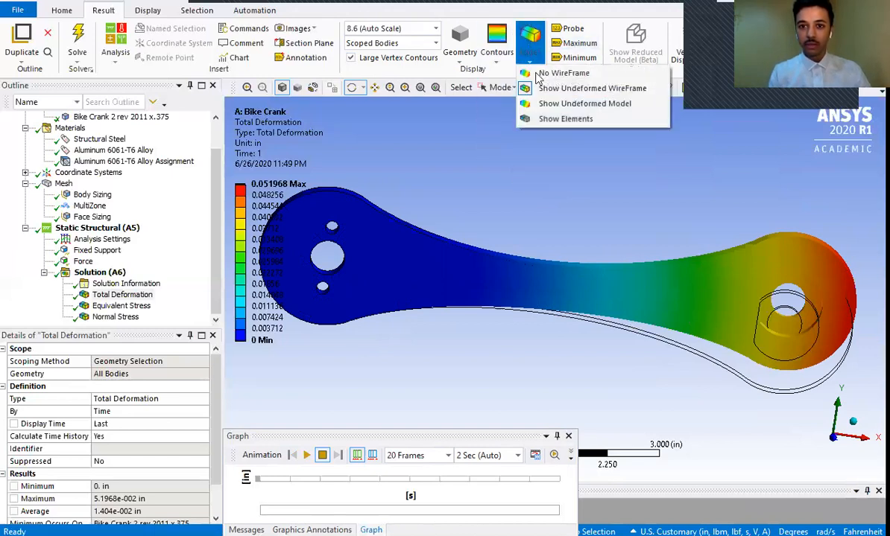
{"action": "left_click", "coordinate": [545, 120]}
- Switch the total deformation plot to Contour Bands for comparison and back to Smooth Contours
{"action": "left_click", "coordinate": [525, 50]}
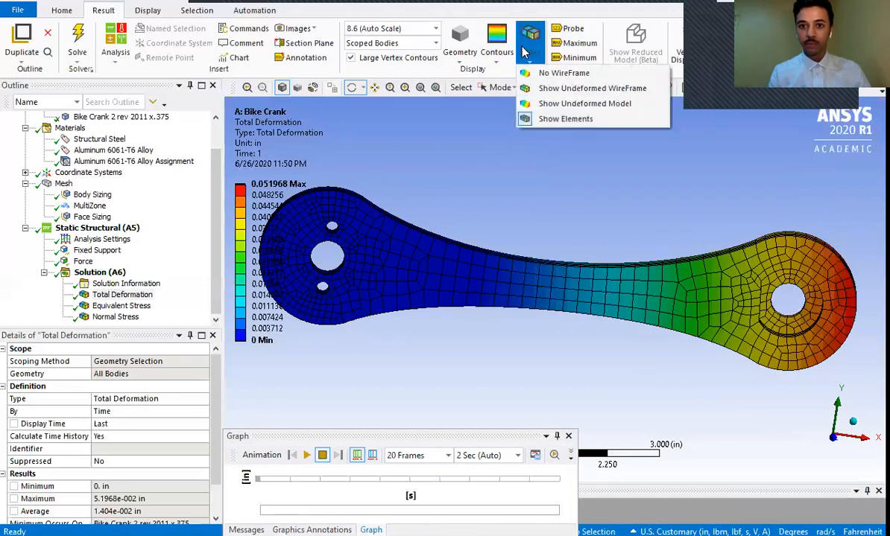
{"action": "left_click", "coordinate": [495, 50]}
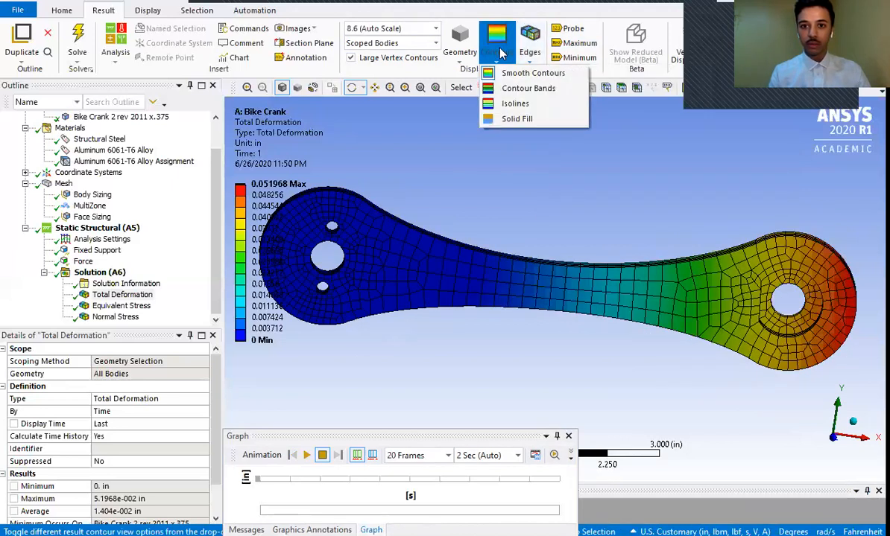
{"action": "left_click", "coordinate": [509, 87]}
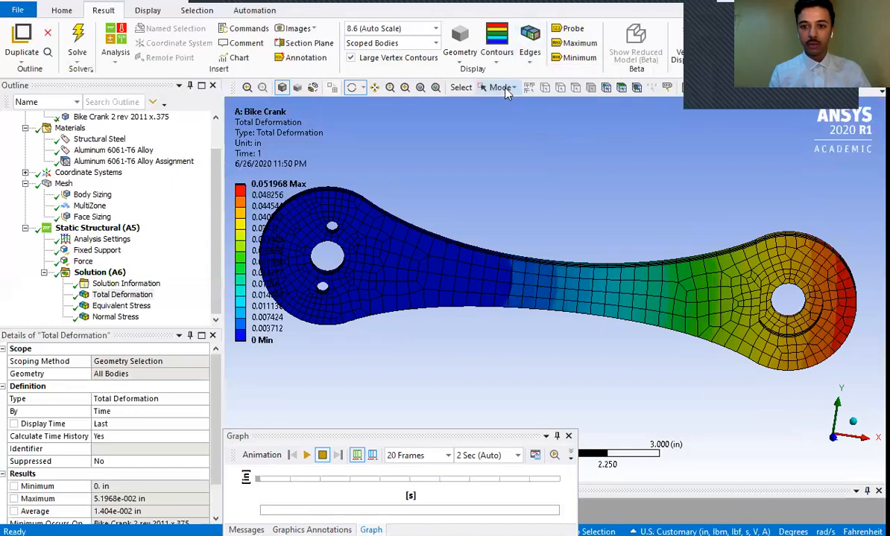
{"action": "left_click", "coordinate": [496, 41]}
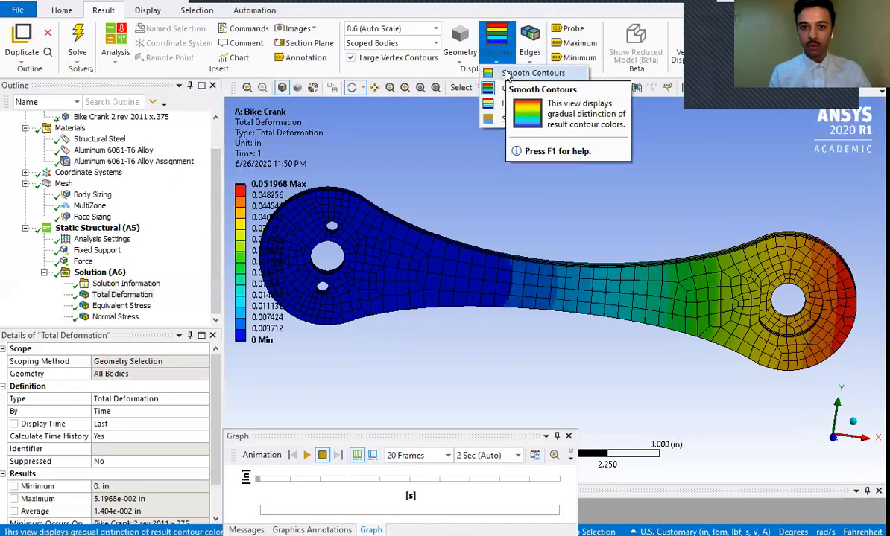
{"action": "left_click", "coordinate": [507, 74]}
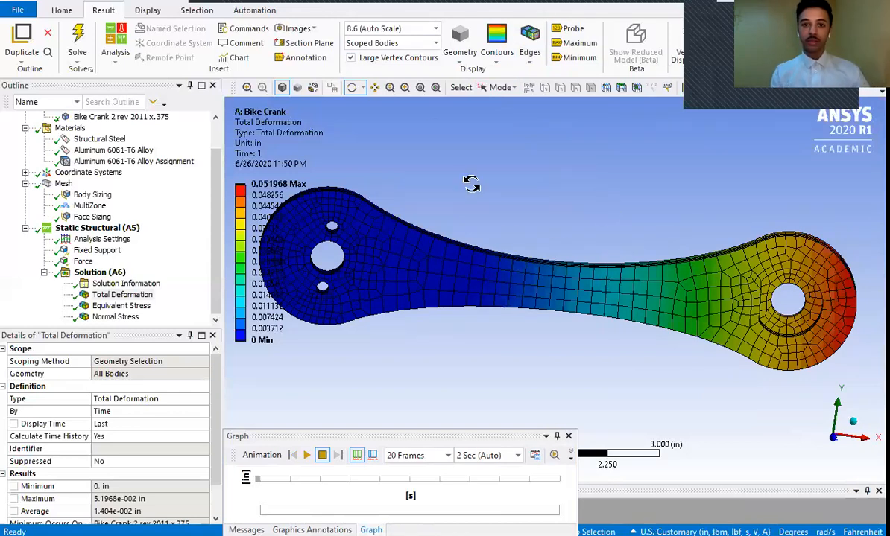
- Probe the total deformation on the crank's upper edge near the loaded end and annotate the maximum deformation
{"action": "left_click", "coordinate": [436, 88]}
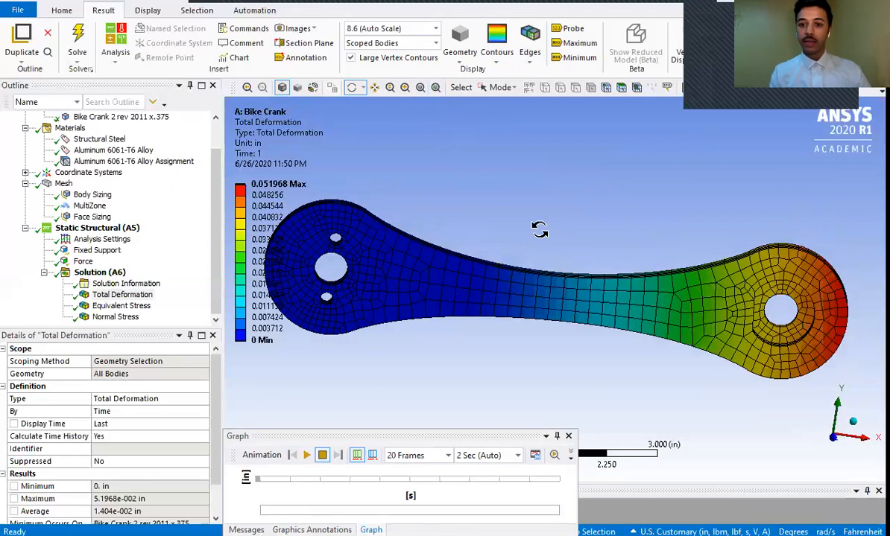
{"action": "left_click_drag", "start_coordinate": [741, 269], "coordinate": [742, 254]}
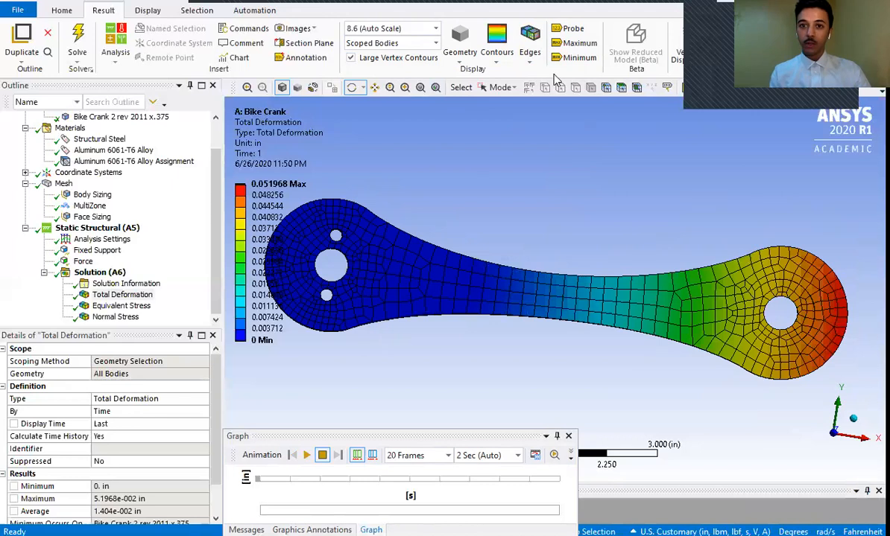
{"action": "left_click", "coordinate": [567, 31]}
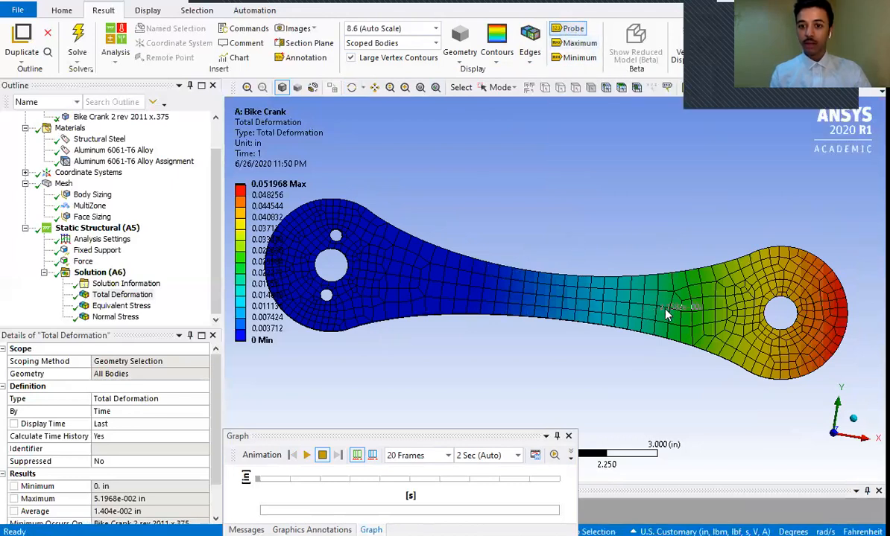
{"action": "left_click", "coordinate": [730, 268]}
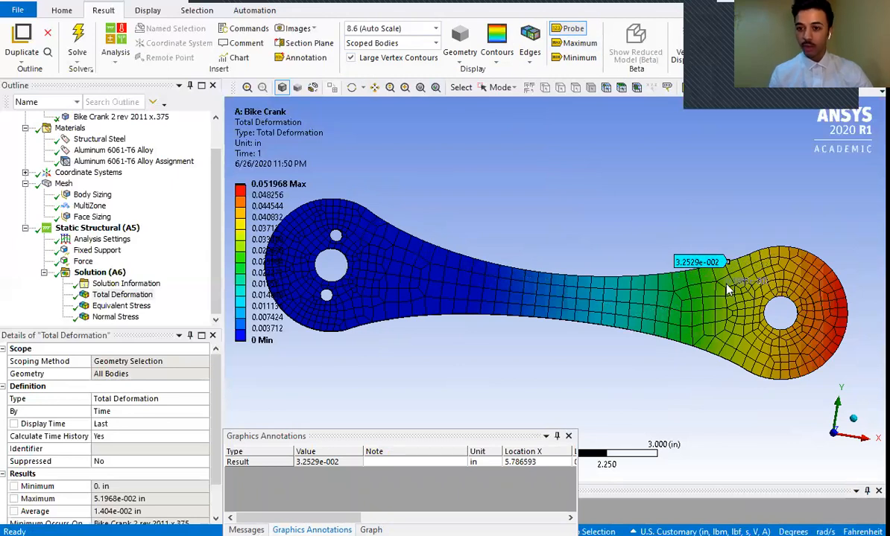
{"action": "left_click", "coordinate": [561, 46]}
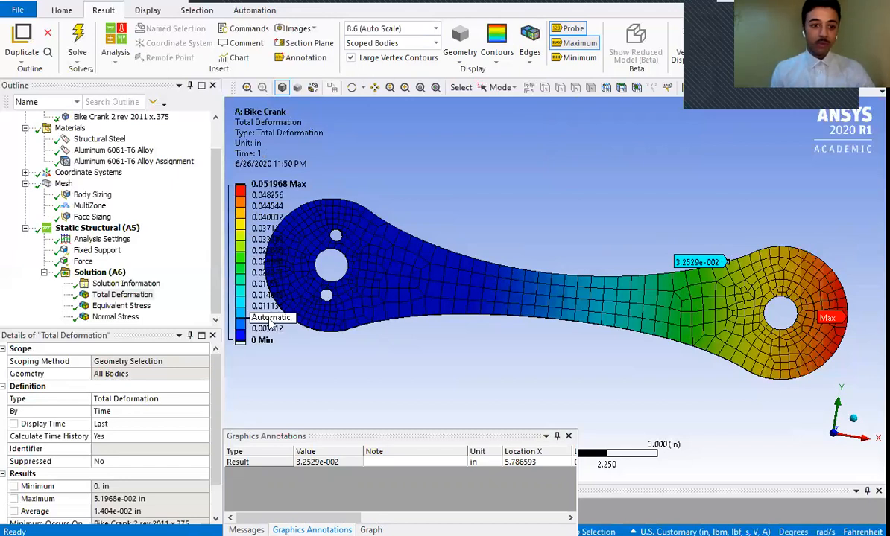
- Display the Equivalent Stress result, turn off the maximum annotation, and examine the stress along the upper edge of the crank arm
{"action": "left_click", "coordinate": [123, 307]}
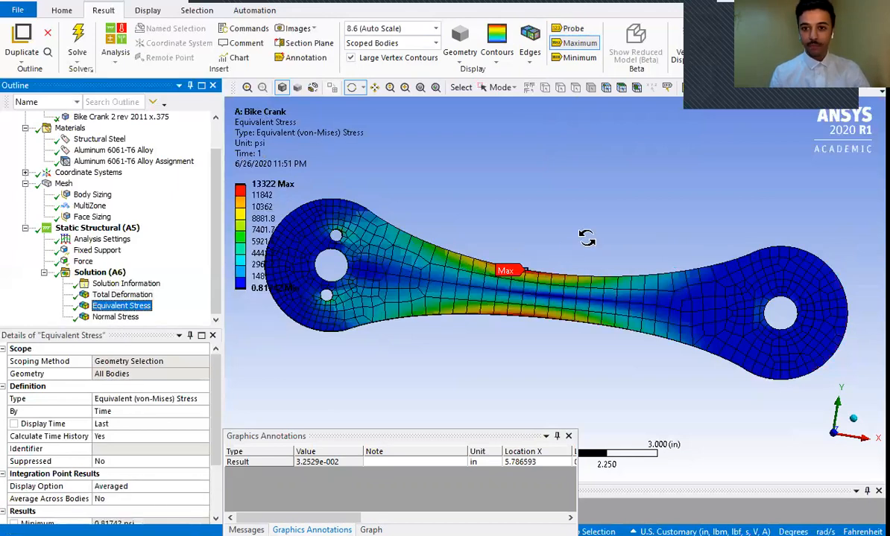
{"action": "left_click", "coordinate": [578, 43]}
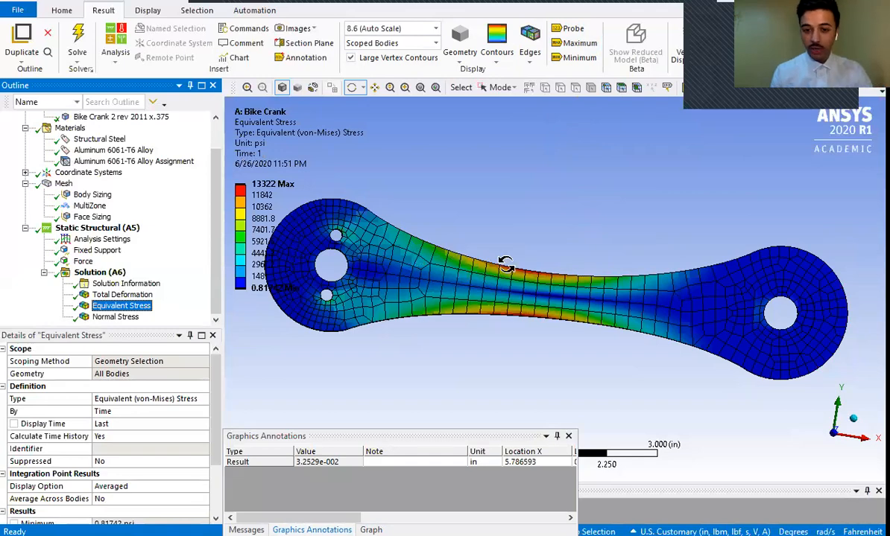
{"action": "left_click_drag", "start_coordinate": [727, 237], "coordinate": [749, 246]}
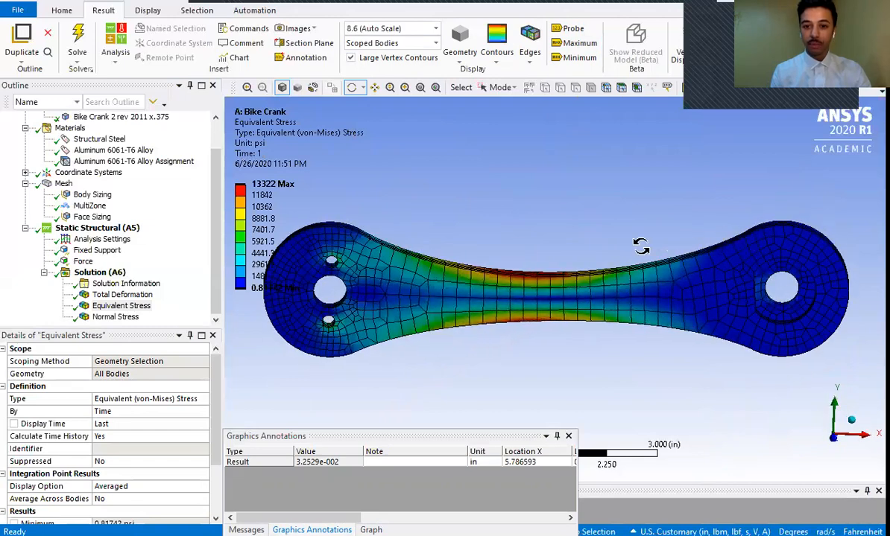
{"action": "left_click_drag", "start_coordinate": [544, 287], "coordinate": [582, 339]}
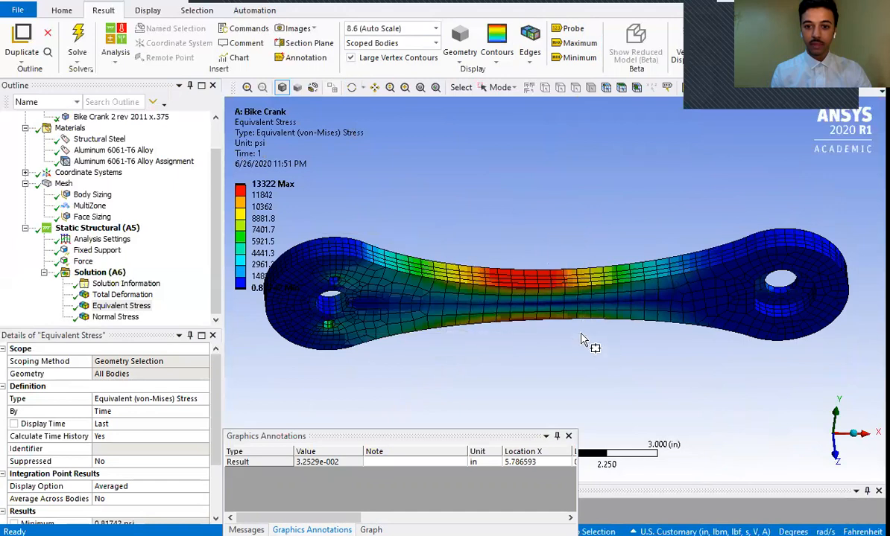
- Switch to Single Select mode, rotate the crank to a front view and annotate its maximum equivalent stress
{"action": "left_click", "coordinate": [499, 87]}
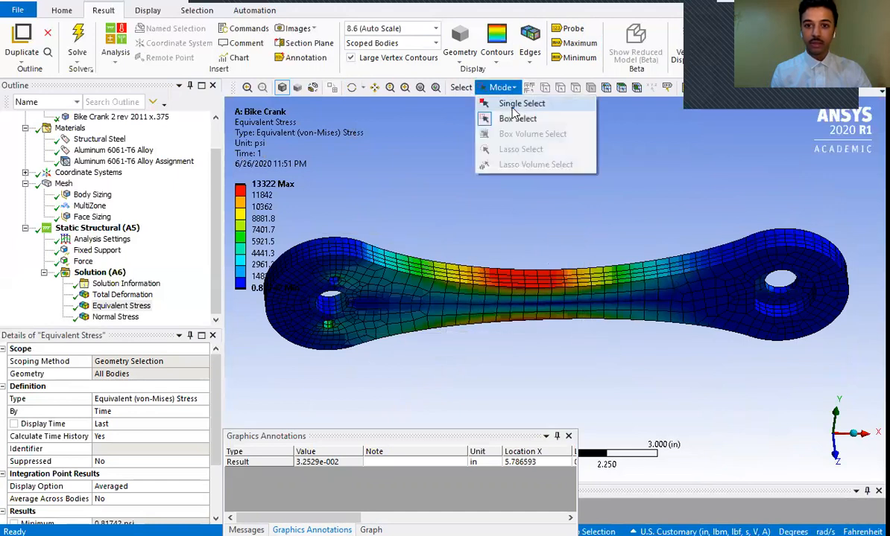
{"action": "left_click", "coordinate": [515, 106]}
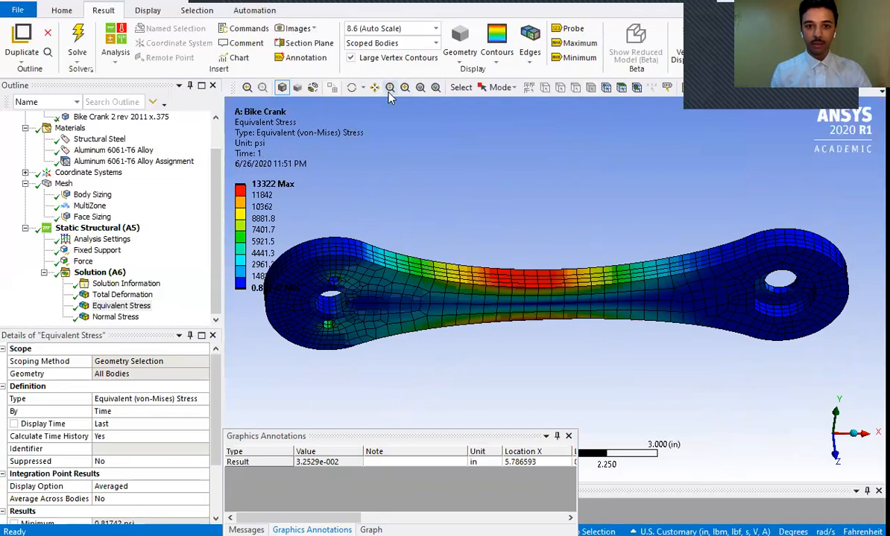
{"action": "left_click", "coordinate": [352, 88]}
{"action": "left_click_drag", "start_coordinate": [518, 292], "coordinate": [555, 276]}
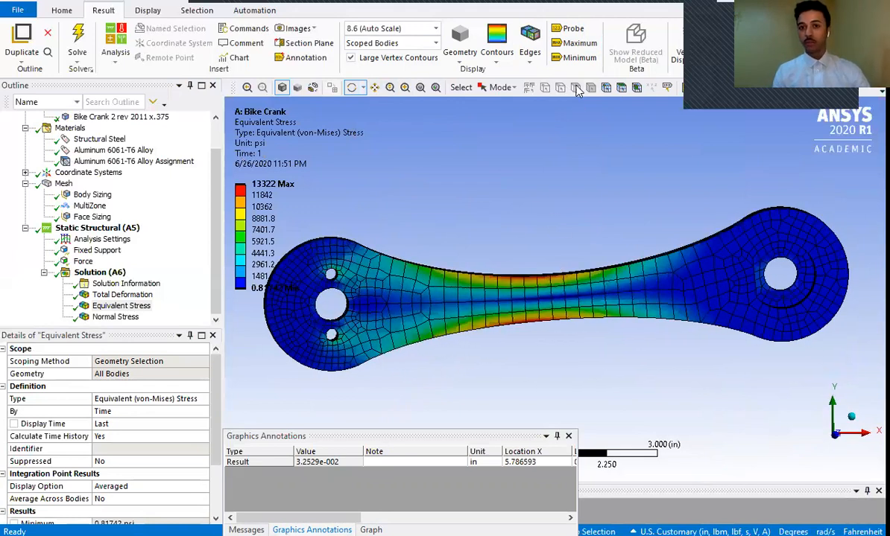
{"action": "left_click", "coordinate": [573, 30]}
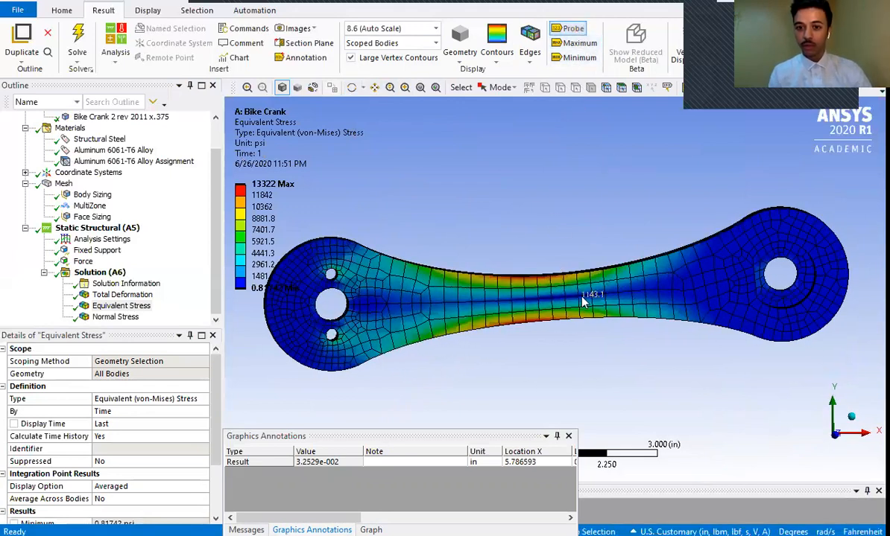
{"action": "left_click", "coordinate": [577, 43]}
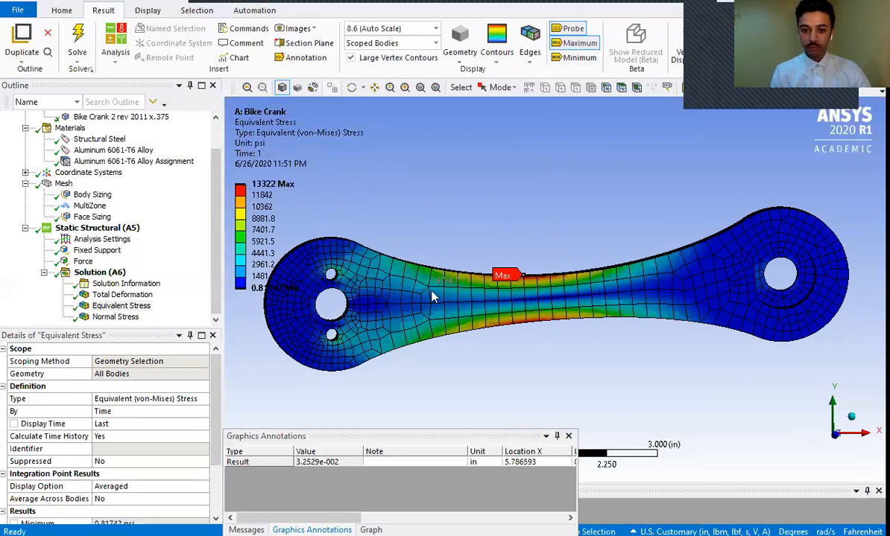
{"action": "mouse_move", "coordinate": [507, 438]}
{"action": "left_mouse_down"}
{"action": "mouse_move", "coordinate": [531, 489]}
{"action": "mouse_move", "coordinate": [509, 480]}
{"action": "mouse_move", "coordinate": [507, 444]}
{"action": "left_mouse_up"}
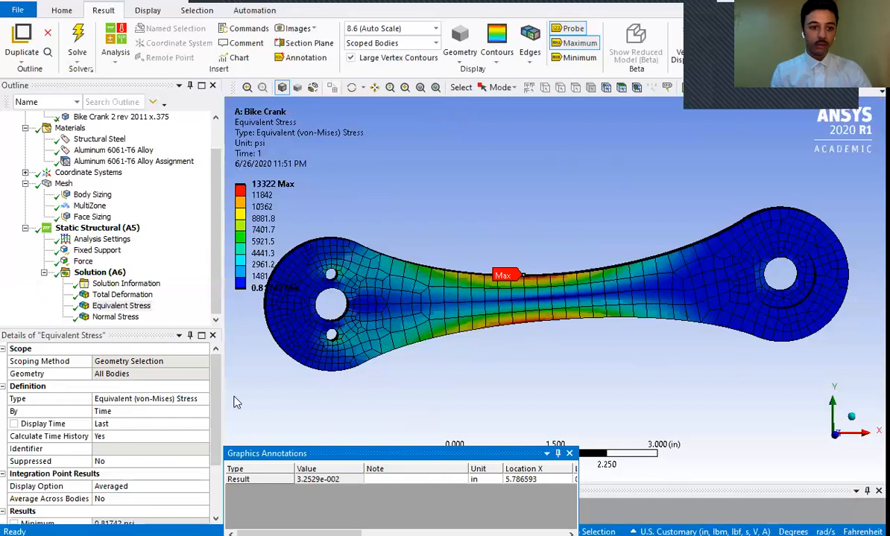
- Display the X-axis Normal Stress result with its maximum annotation and compare it with the Equivalent Stress result
{"action": "left_click", "coordinate": [116, 318]}
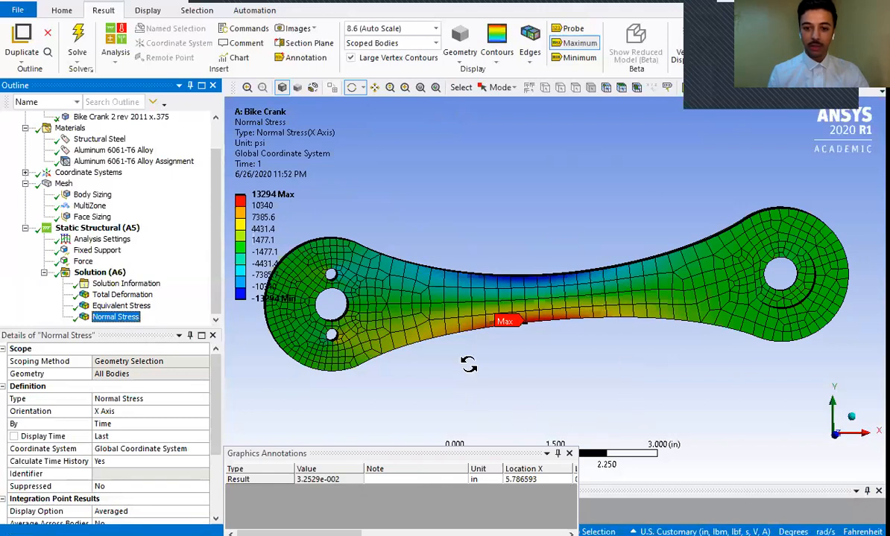
{"action": "mouse_move", "coordinate": [503, 456]}
{"action": "left_mouse_down"}
{"action": "mouse_move", "coordinate": [645, 448]}
{"action": "mouse_move", "coordinate": [689, 391]}
{"action": "mouse_move", "coordinate": [802, 429]}
{"action": "mouse_move", "coordinate": [725, 416]}
{"action": "mouse_move", "coordinate": [454, 433]}
{"action": "mouse_move", "coordinate": [499, 431]}
{"action": "mouse_move", "coordinate": [481, 435]}
{"action": "left_mouse_up"}
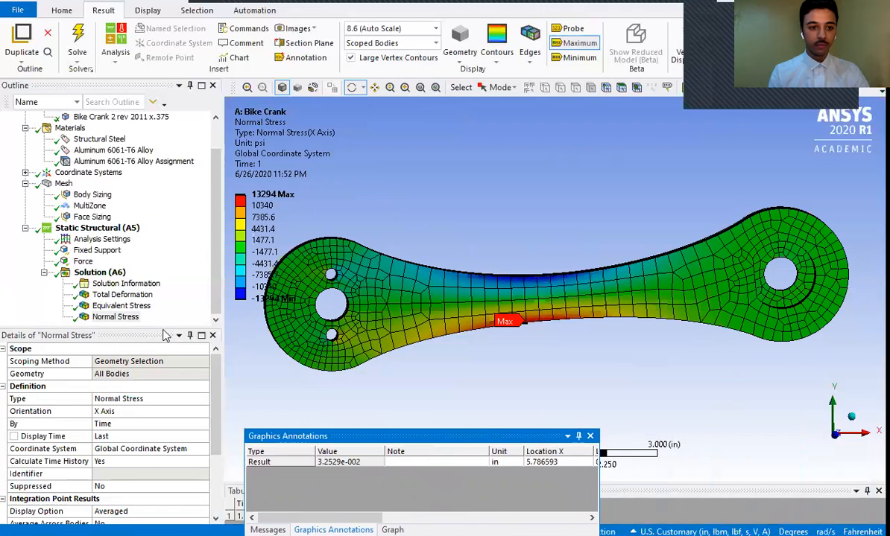
{"action": "left_click", "coordinate": [120, 305]}
{"action": "left_click", "coordinate": [116, 317]}
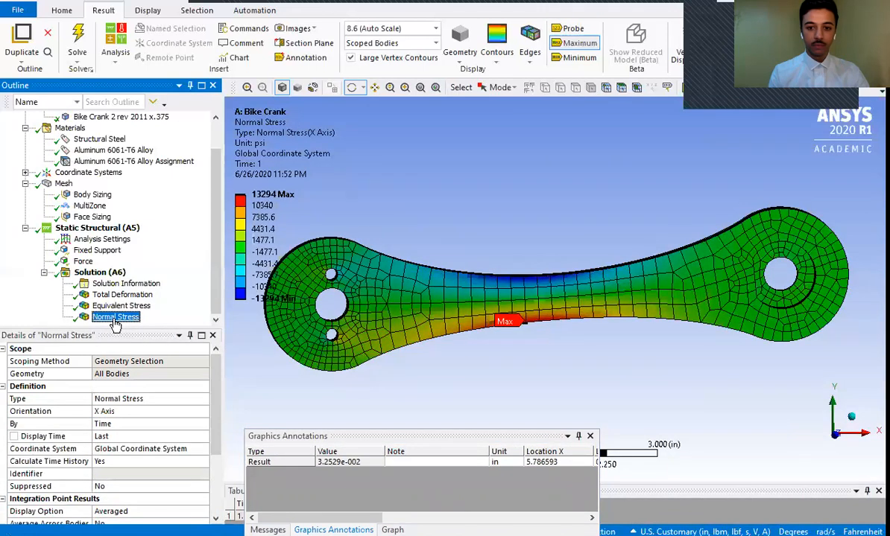
- Display the Total Deformation result and bring up its graph with the animation controls
{"action": "left_click", "coordinate": [109, 295]}
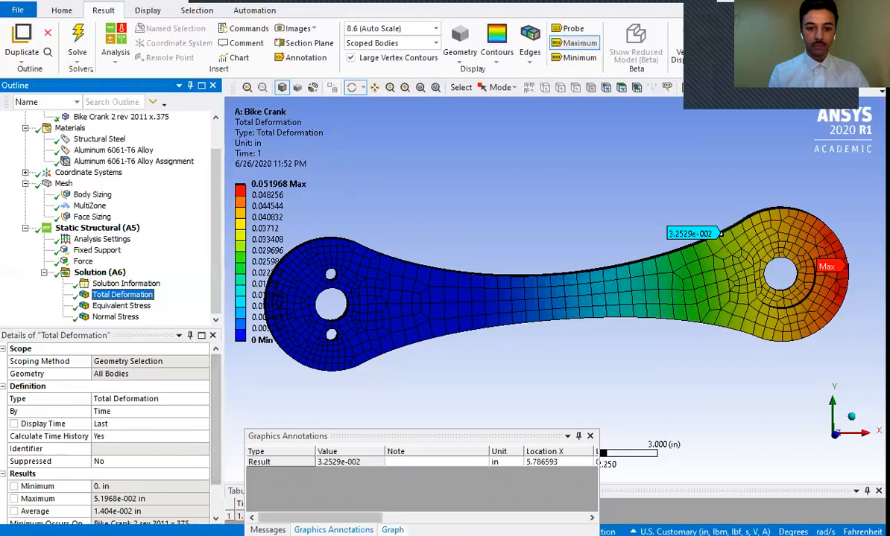
{"action": "left_click", "coordinate": [392, 530]}
{"action": "left_click", "coordinate": [333, 530]}
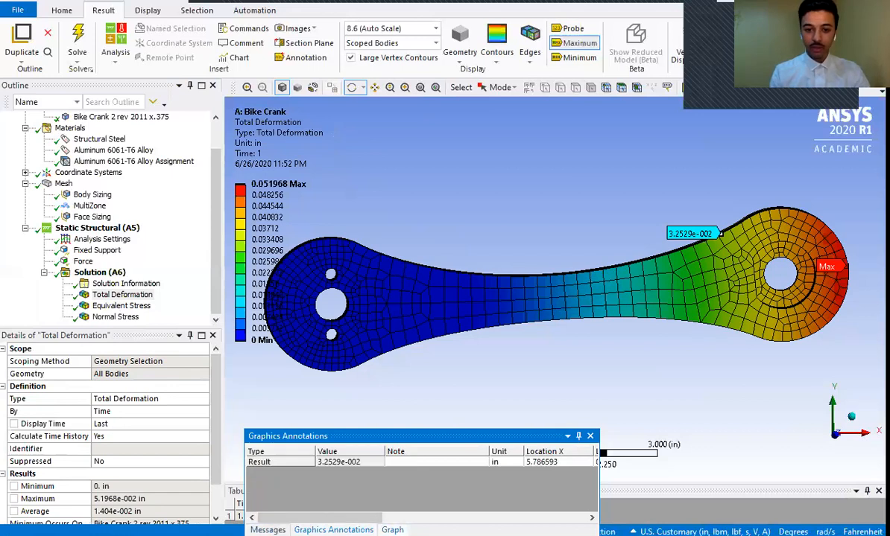
{"action": "left_click", "coordinate": [392, 530]}
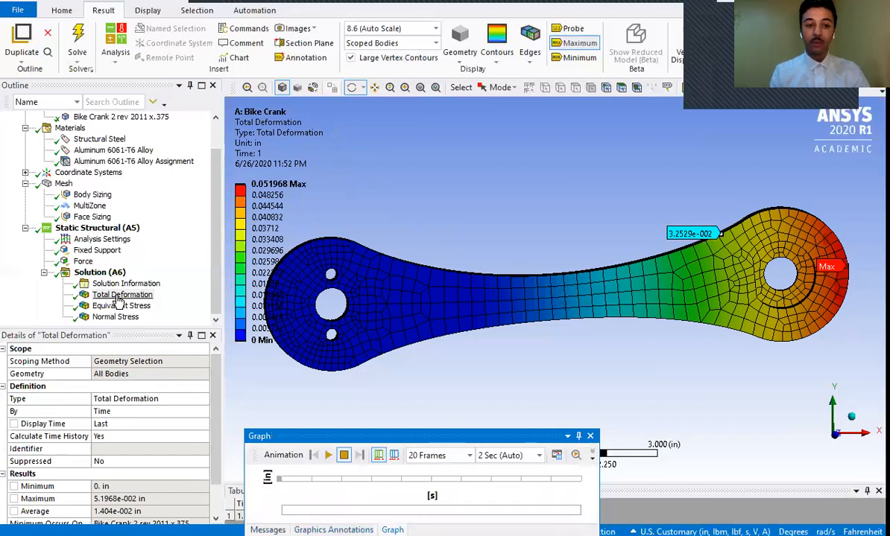
- Display the Equivalent Stress result and play its animation briefly before pausing it
{"action": "left_click", "coordinate": [122, 306]}
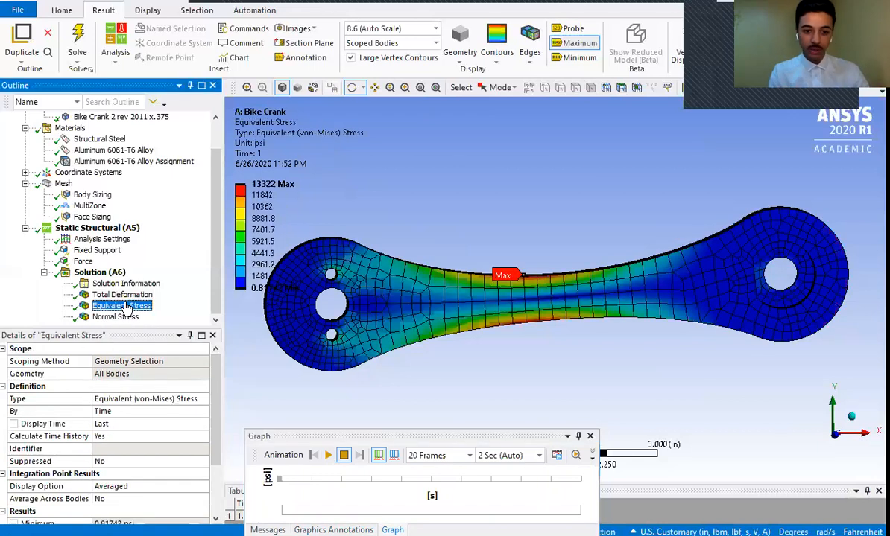
{"action": "left_click", "coordinate": [328, 455]}
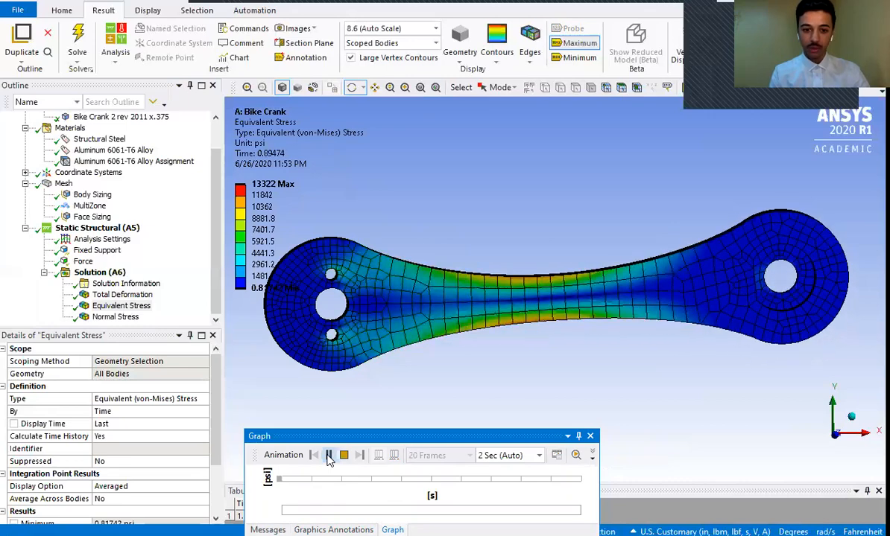
{"action": "left_click", "coordinate": [329, 456]}
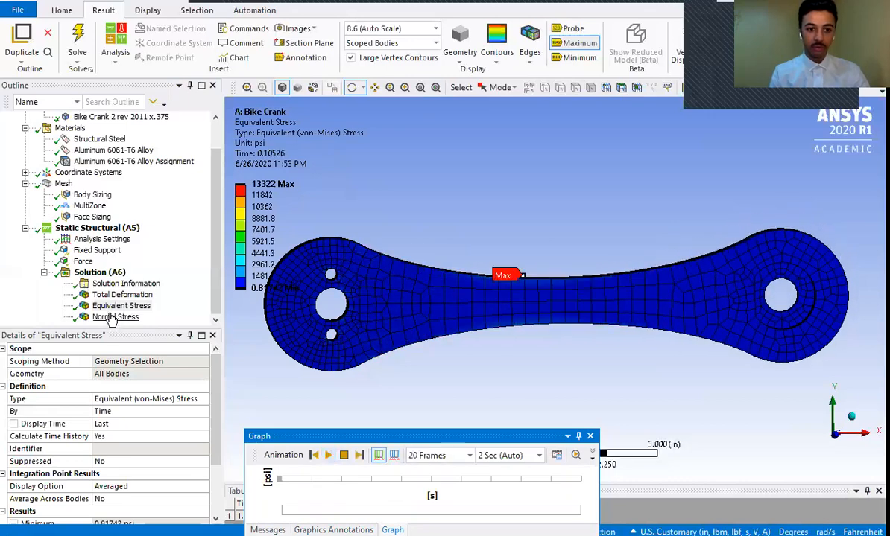
- Display the Normal Stress result and watch its animation, pausing it near full load
{"action": "left_click", "coordinate": [112, 316]}
{"action": "left_click", "coordinate": [327, 456]}
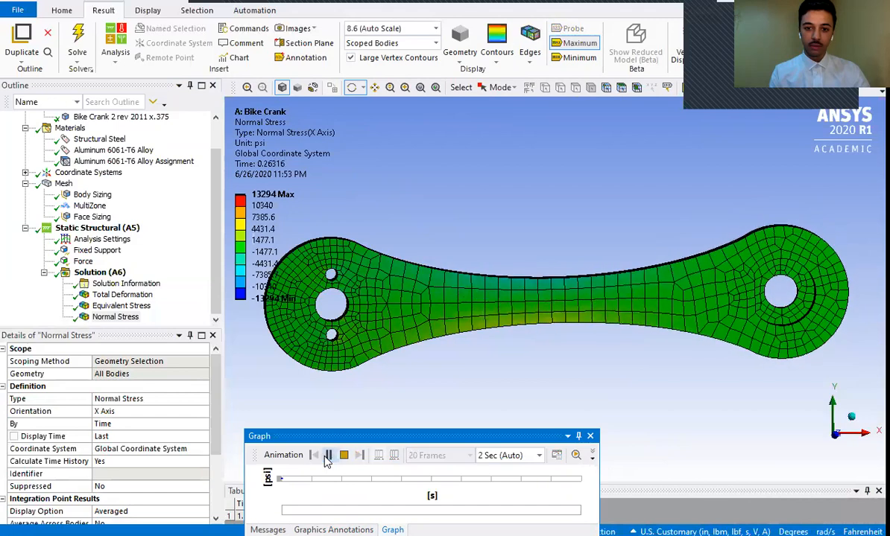
{"action": "left_click", "coordinate": [327, 456]}
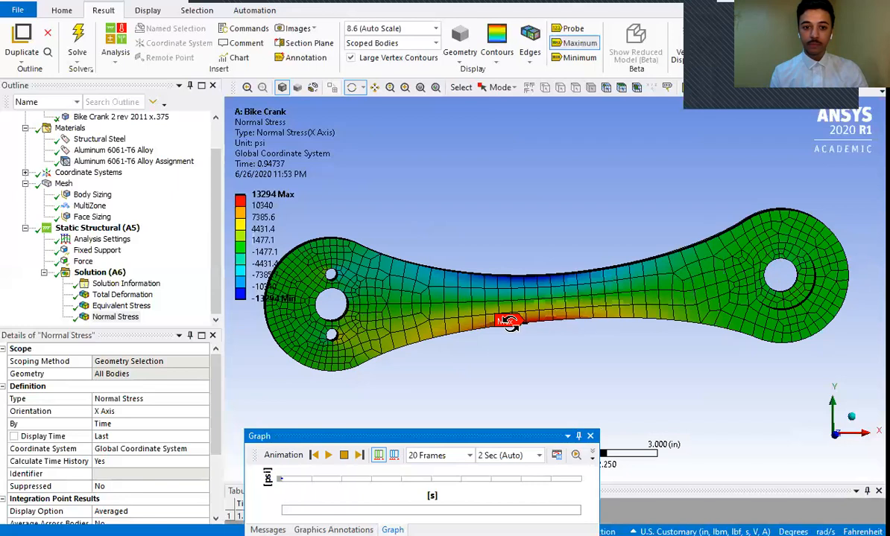
{"action": "left_click_drag", "start_coordinate": [216, 256], "coordinate": [213, 293]}
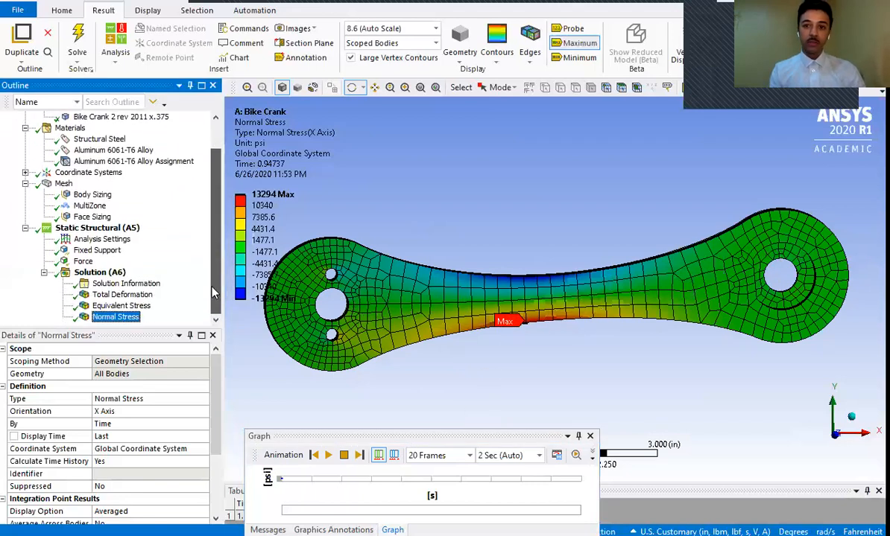
- Examine the loads and supports of the Static Structural environment and the definition of the model's Global Coordinate System
{"action": "left_click", "coordinate": [84, 229]}
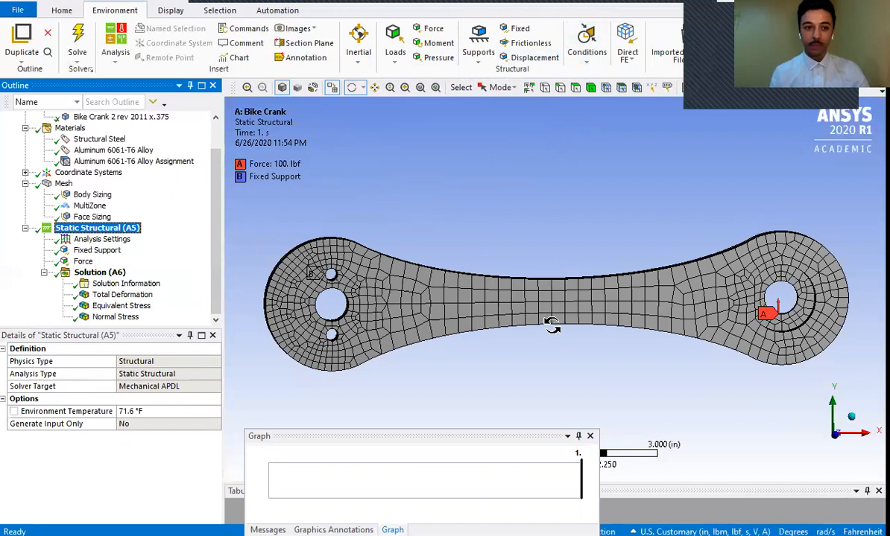
{"action": "left_click_drag", "start_coordinate": [212, 258], "coordinate": [202, 142]}
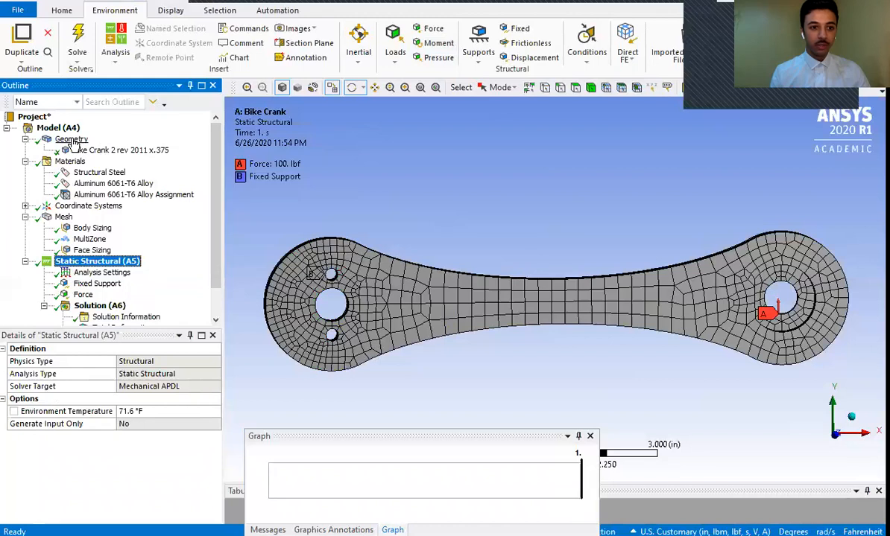
{"action": "left_click", "coordinate": [91, 208]}
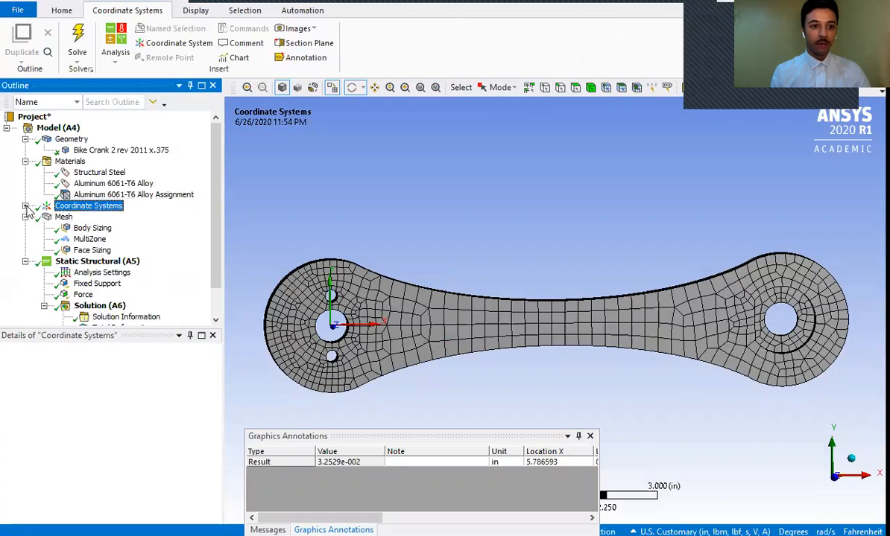
{"action": "left_click", "coordinate": [25, 207]}
{"action": "left_click", "coordinate": [92, 208]}
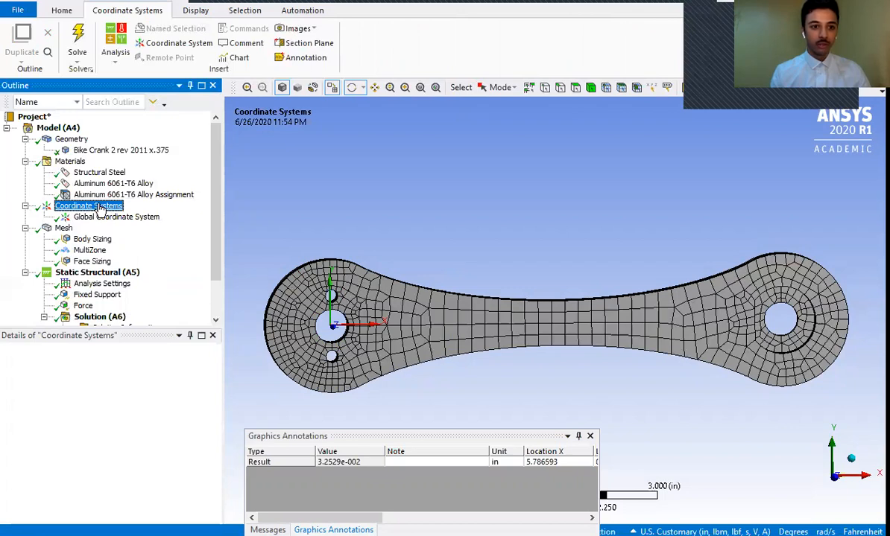
{"action": "right_click", "coordinate": [99, 209]}
{"action": "mouse_move", "coordinate": [126, 214]}
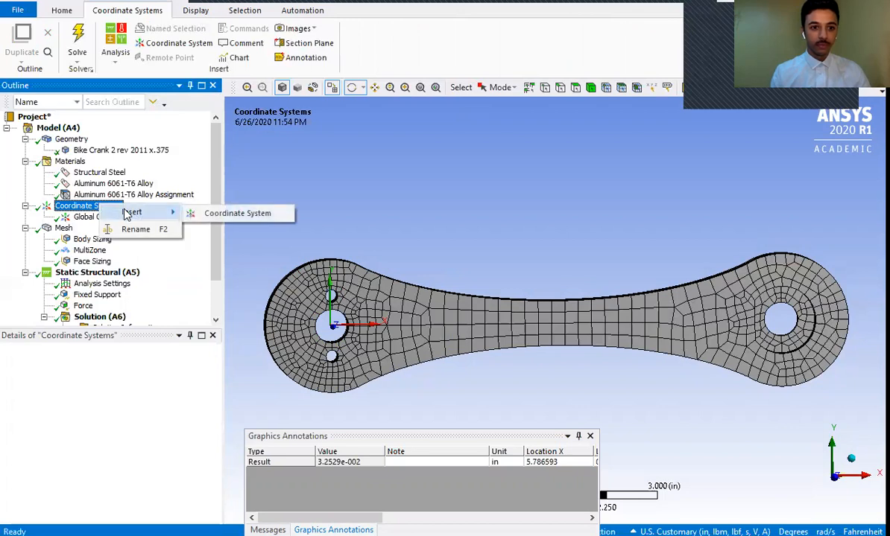
{"action": "left_click", "coordinate": [84, 217]}
{"action": "left_click", "coordinate": [84, 217]}
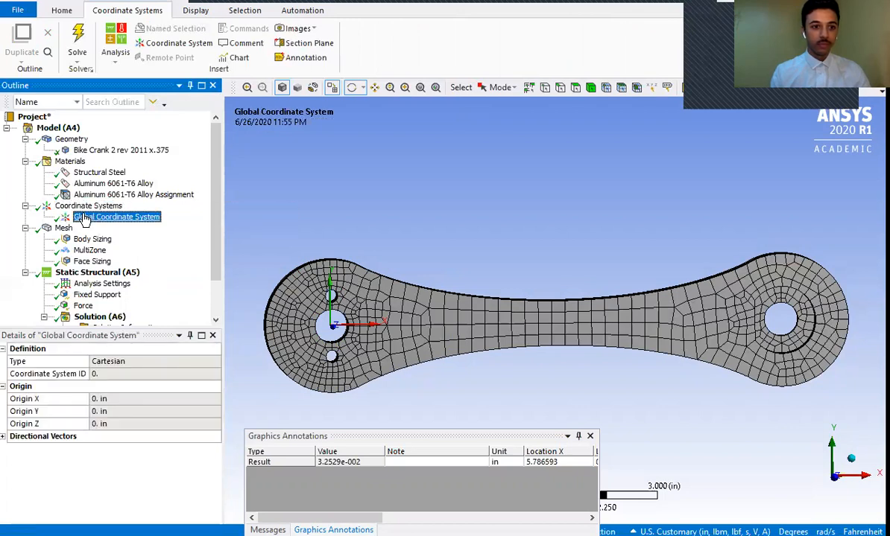
{"action": "left_click", "coordinate": [63, 205]}
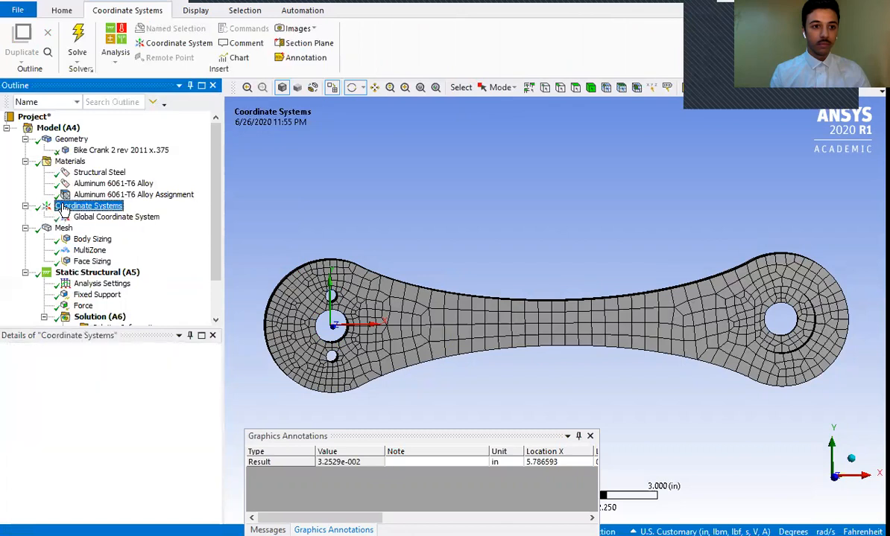
- Insert a Path as construction geometry in the model and bring its start and end coordinate settings into view
{"action": "left_click", "coordinate": [47, 131]}
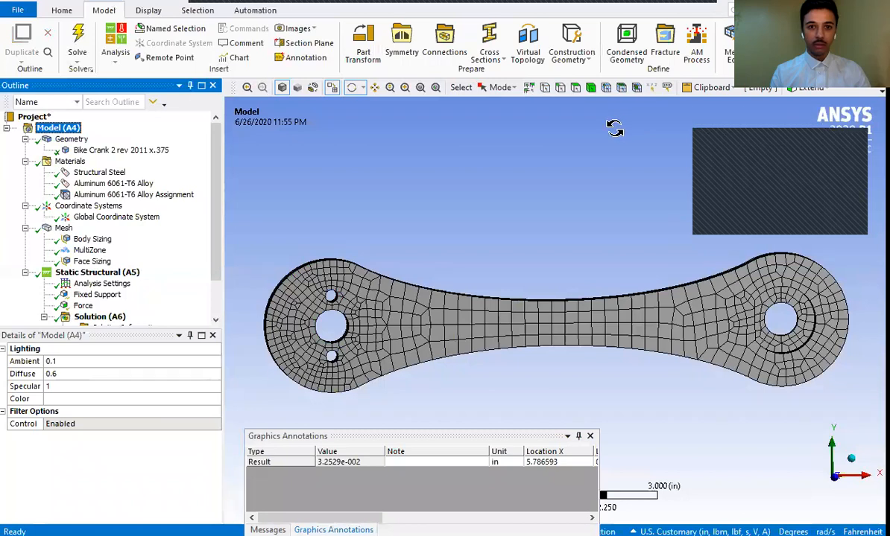
{"action": "left_click", "coordinate": [582, 62]}
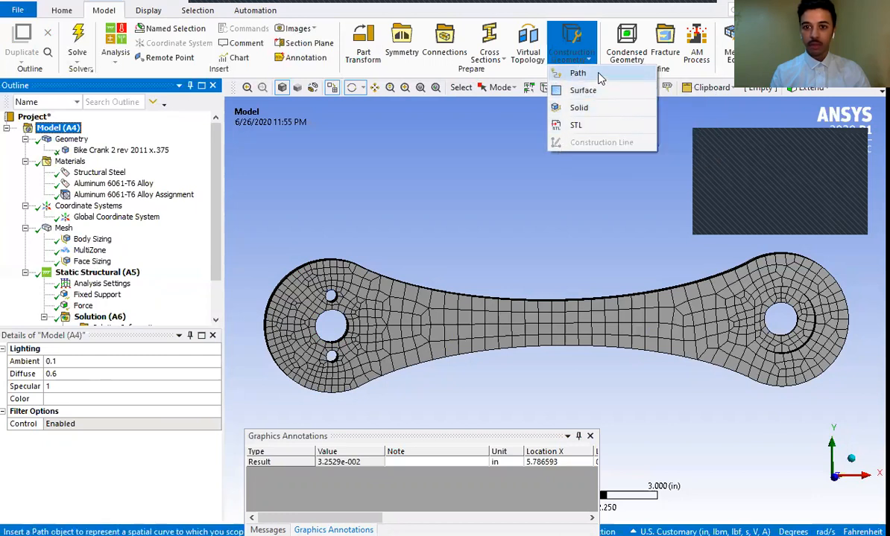
{"action": "left_click", "coordinate": [596, 75]}
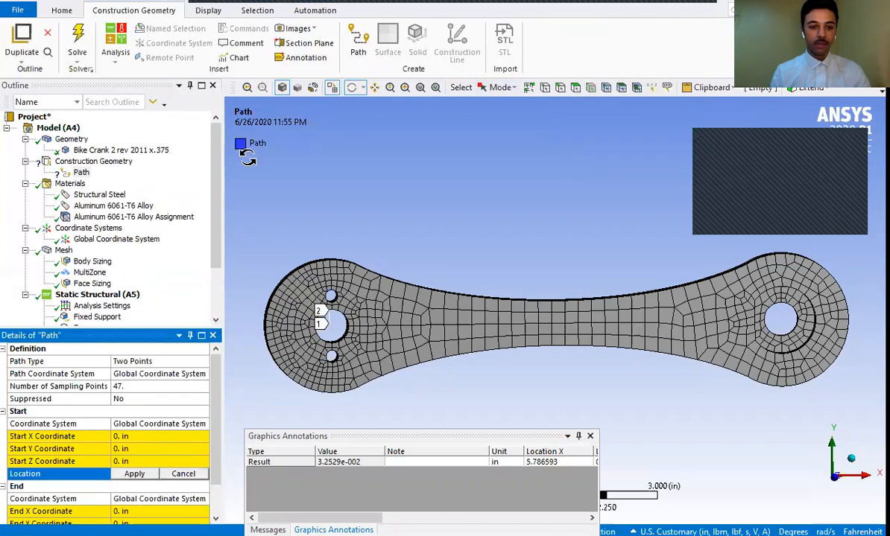
{"action": "left_click_drag", "start_coordinate": [217, 212], "coordinate": [216, 218]}
{"action": "left_click_drag", "start_coordinate": [215, 368], "coordinate": [215, 421]}
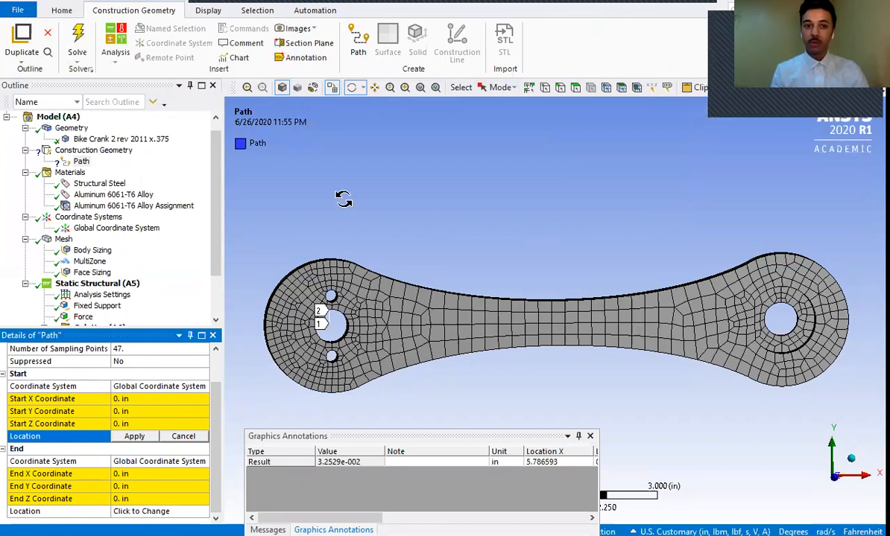
{"action": "left_click_drag", "start_coordinate": [219, 191], "coordinate": [216, 180]}
- Check the Path's details for the coordinate system options available for its start point
{"action": "left_click", "coordinate": [53, 130]}
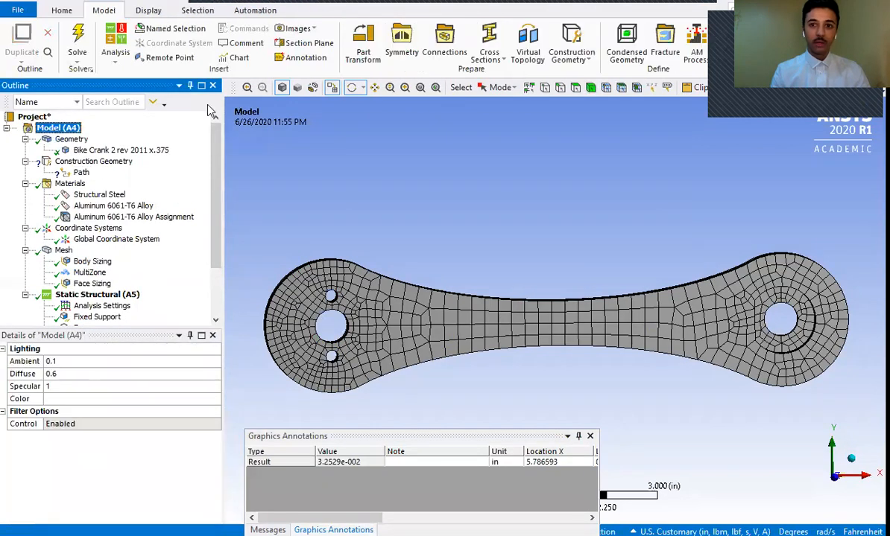
{"action": "left_click", "coordinate": [571, 56]}
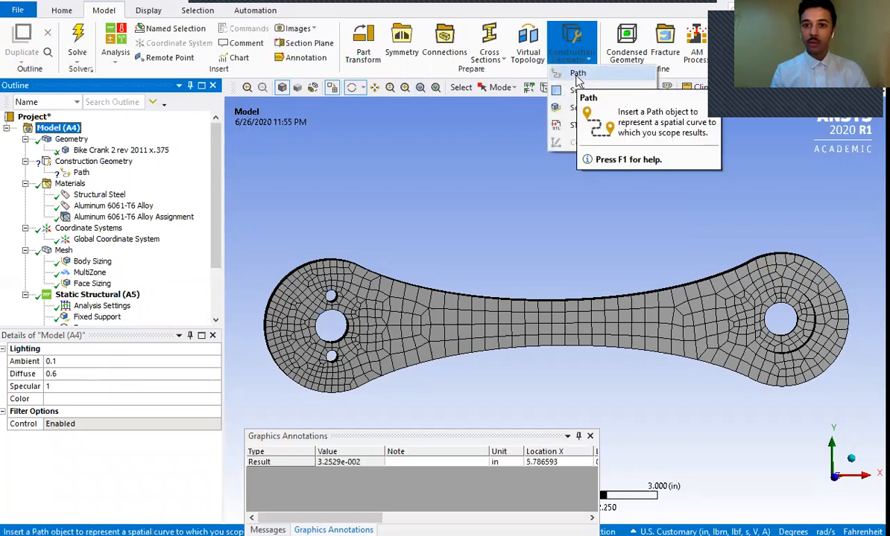
{"action": "left_click", "coordinate": [76, 173]}
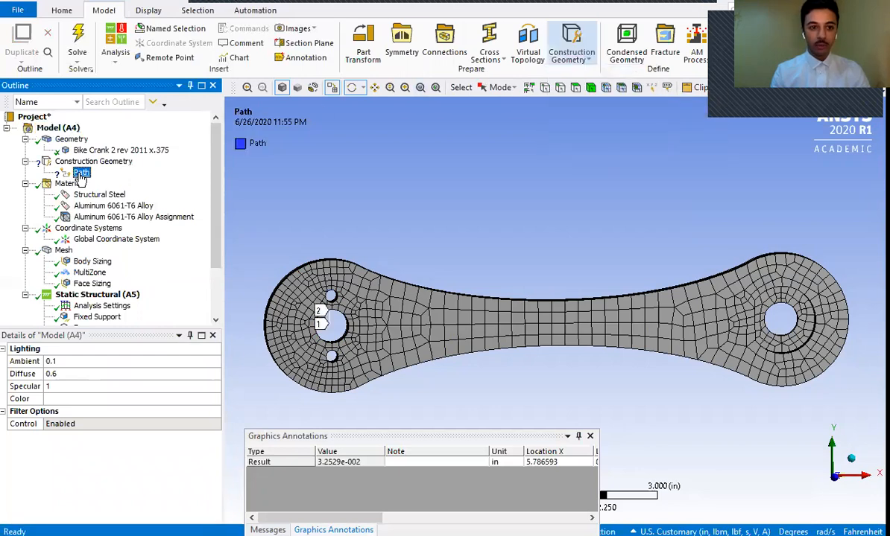
{"action": "left_click_drag", "start_coordinate": [215, 404], "coordinate": [214, 465]}
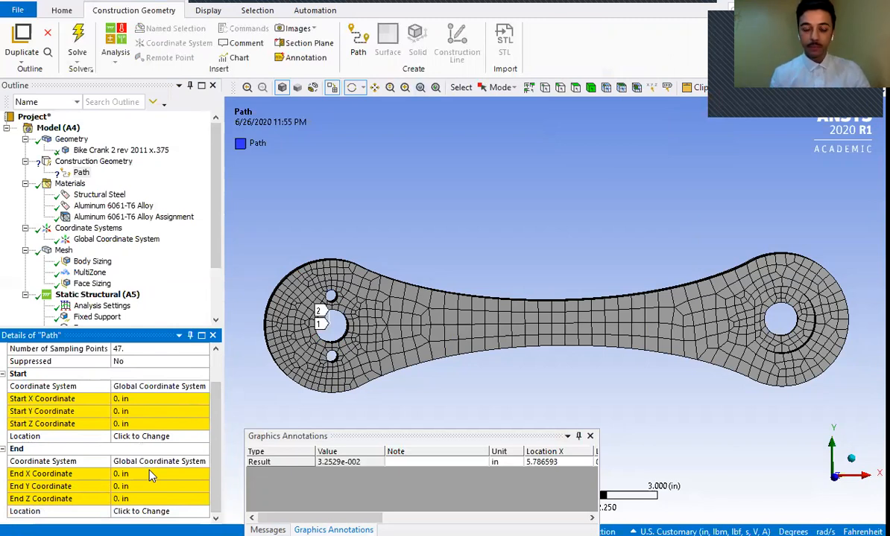
{"action": "left_click", "coordinate": [141, 401]}
{"action": "left_click", "coordinate": [158, 385]}
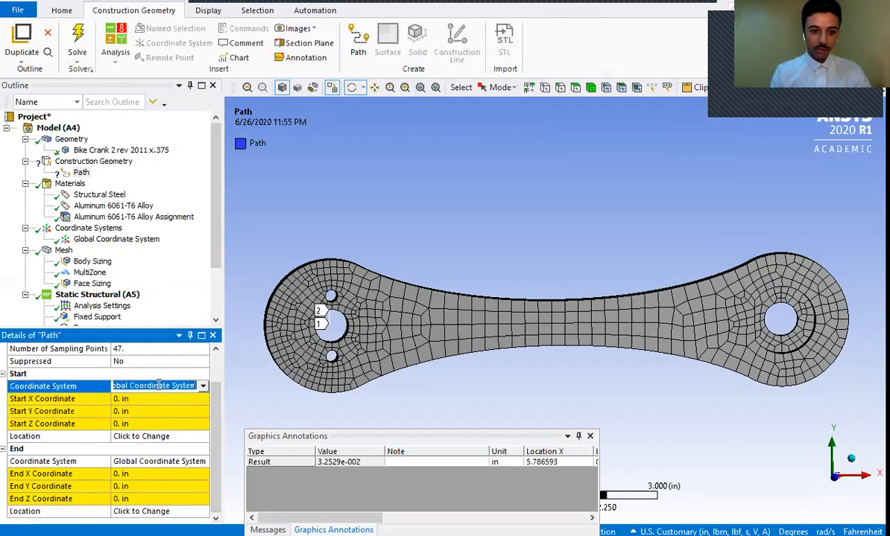
{"action": "left_click", "coordinate": [204, 390]}
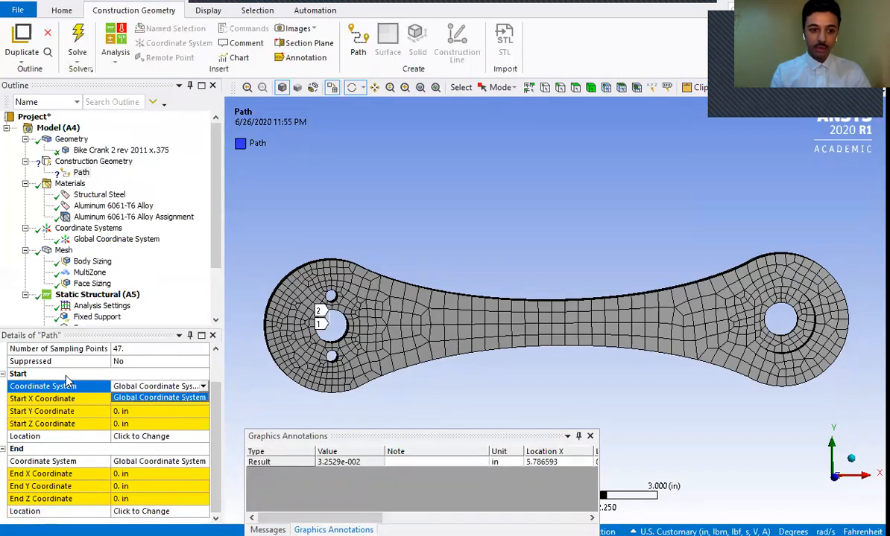
{"action": "left_click", "coordinate": [124, 401]}
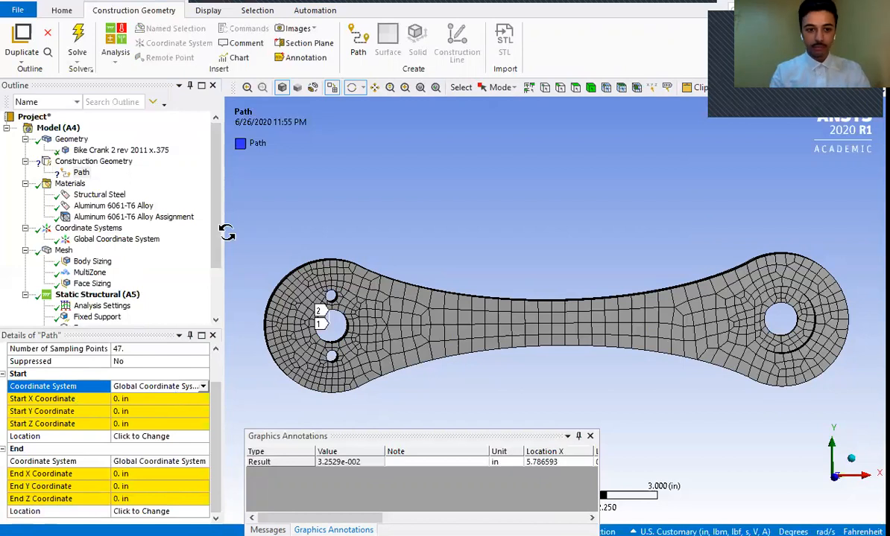
- Insert a new Coordinate System alongside the Global Coordinate System
{"action": "left_click", "coordinate": [214, 190]}
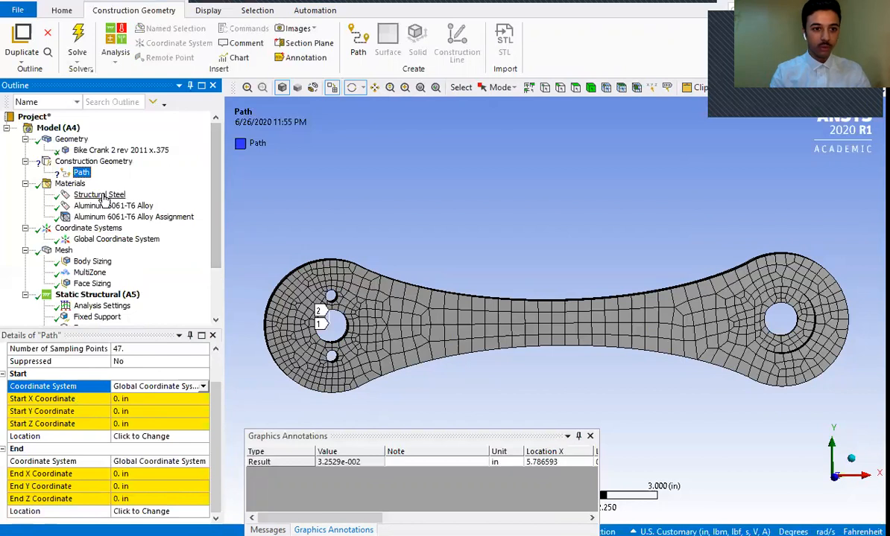
{"action": "left_click", "coordinate": [90, 244]}
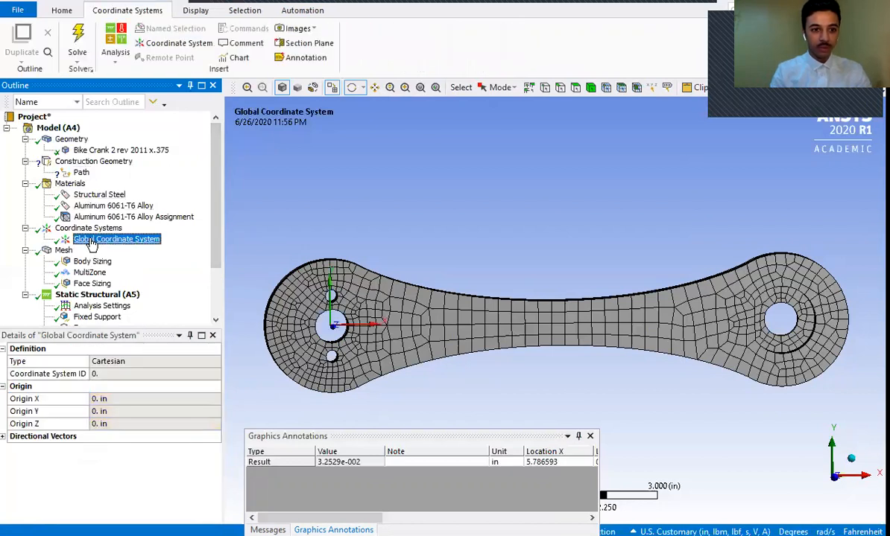
{"action": "left_click", "coordinate": [177, 43]}
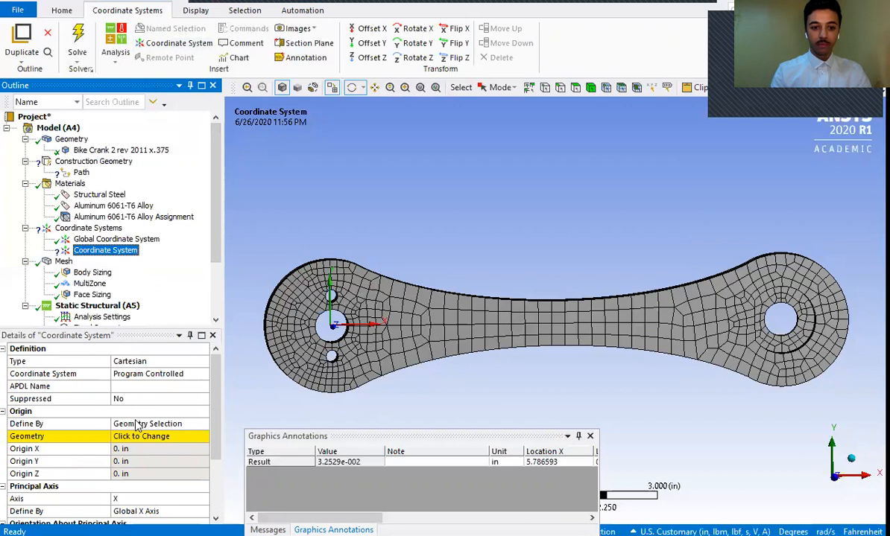
- Examine the new coordinate system's type choices, origin definition and axis settings
{"action": "left_click", "coordinate": [159, 423]}
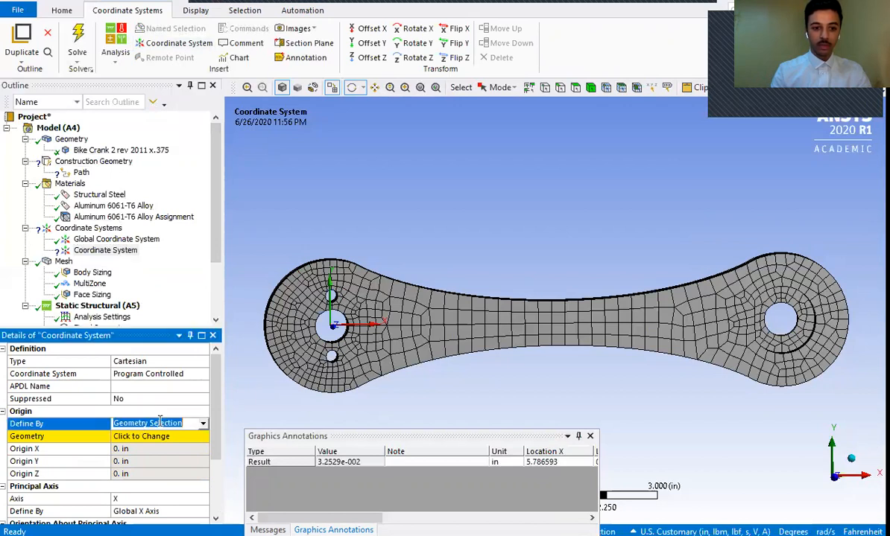
{"action": "left_click", "coordinate": [160, 436]}
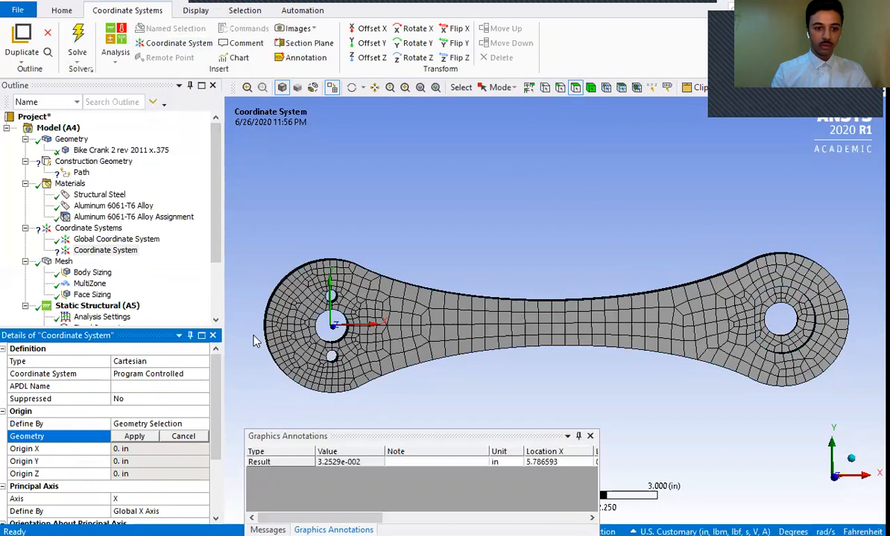
{"action": "left_click", "coordinate": [167, 361]}
{"action": "left_click", "coordinate": [201, 362]}
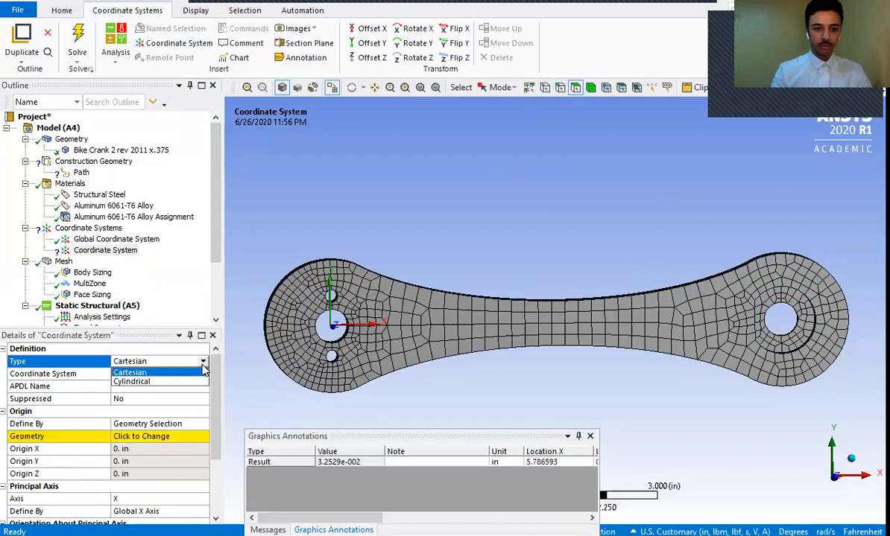
{"action": "left_click", "coordinate": [203, 365]}
{"action": "left_click", "coordinate": [202, 365]}
{"action": "left_click", "coordinate": [215, 372]}
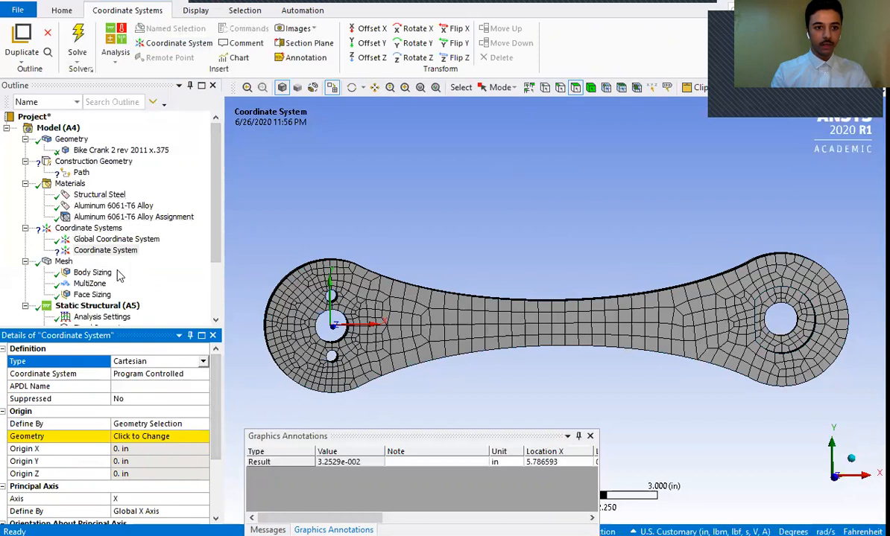
{"action": "left_click", "coordinate": [105, 251]}
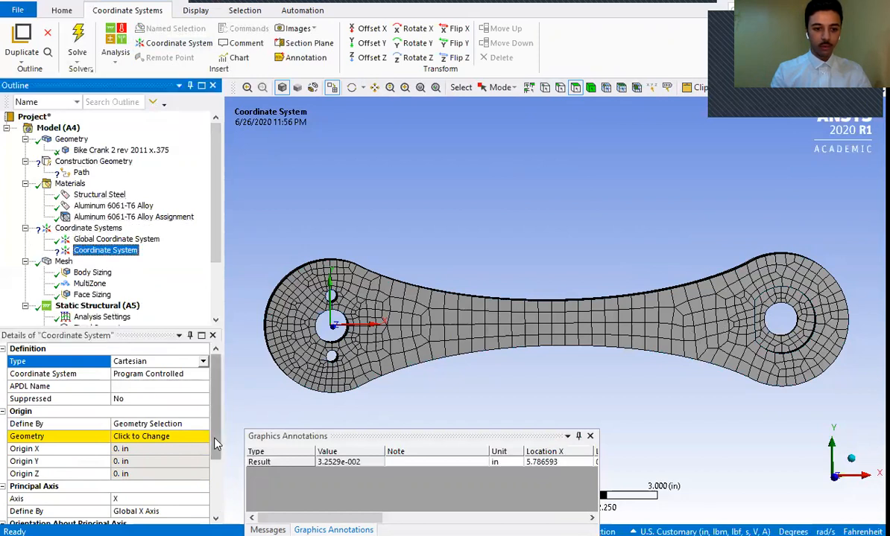
{"action": "left_click", "coordinate": [215, 445]}
{"action": "scroll", "coordinate": [214, 445], "scroll_direction": "down", "scroll_amount": 2}
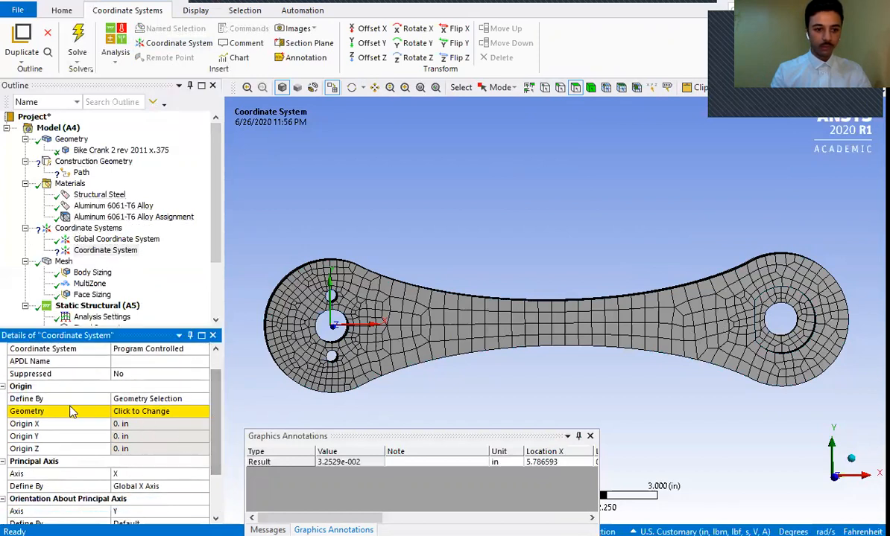
- Define the new coordinate system's origin by Global Coordinates instead of a geometry selection
{"action": "left_click", "coordinate": [145, 400]}
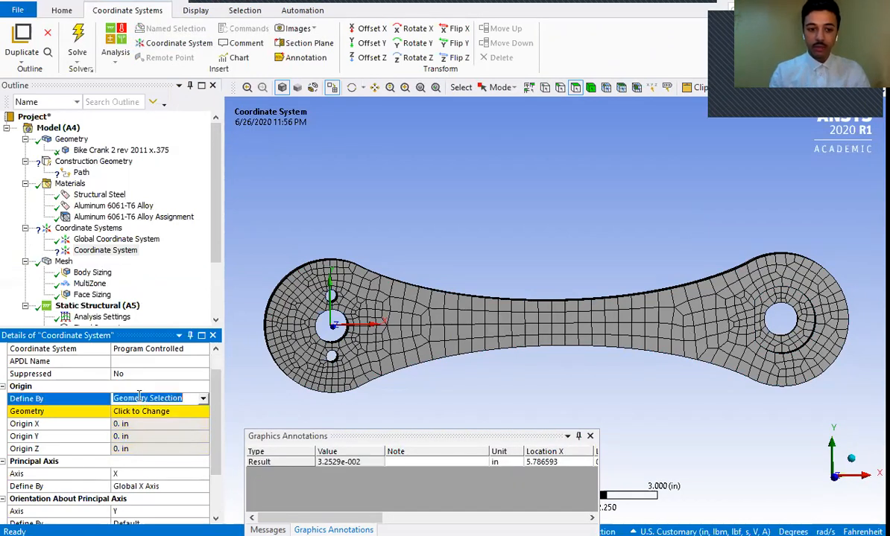
{"action": "left_click", "coordinate": [149, 412]}
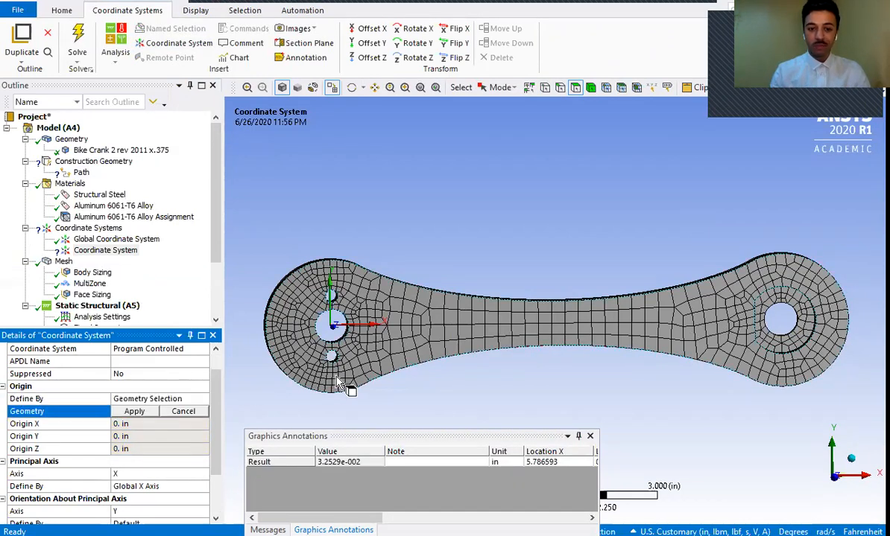
{"action": "left_click", "coordinate": [149, 398]}
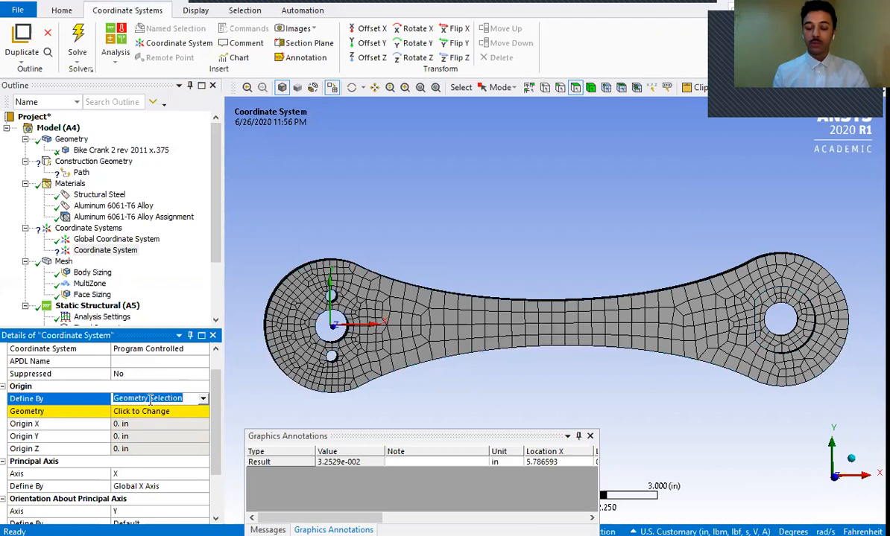
{"action": "left_click", "coordinate": [202, 399]}
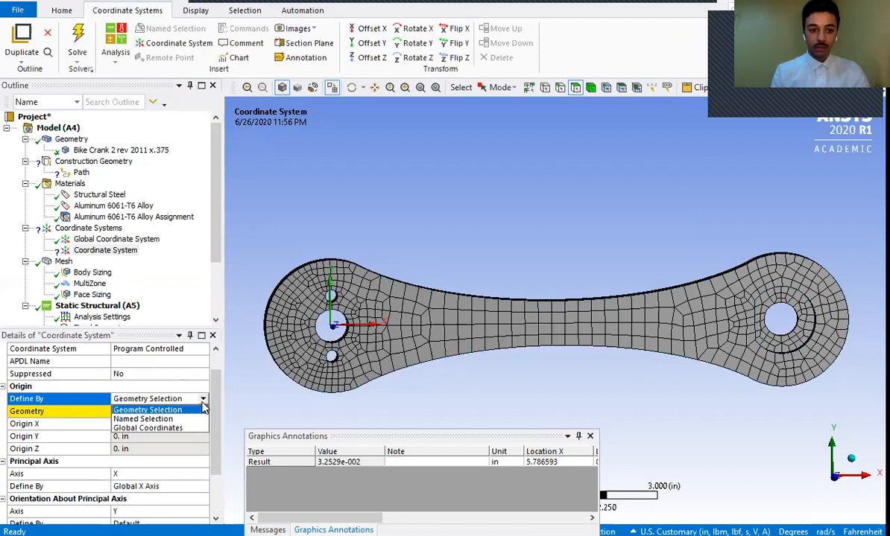
{"action": "left_click", "coordinate": [174, 428]}
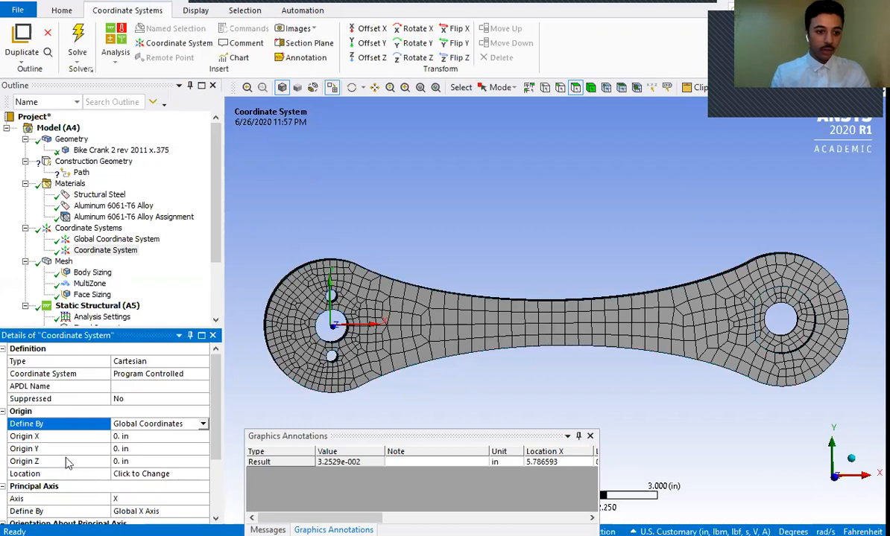
{"action": "left_click", "coordinate": [115, 475]}
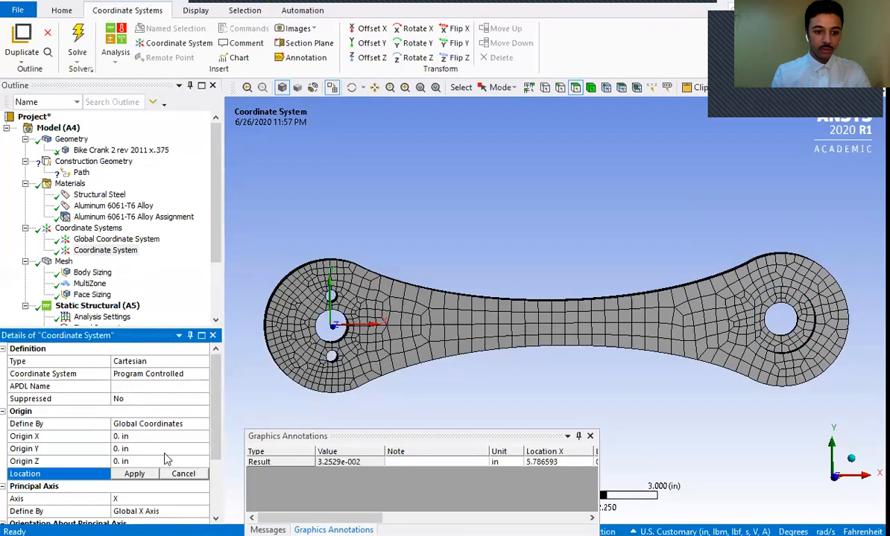
{"action": "left_click", "coordinate": [326, 272]}
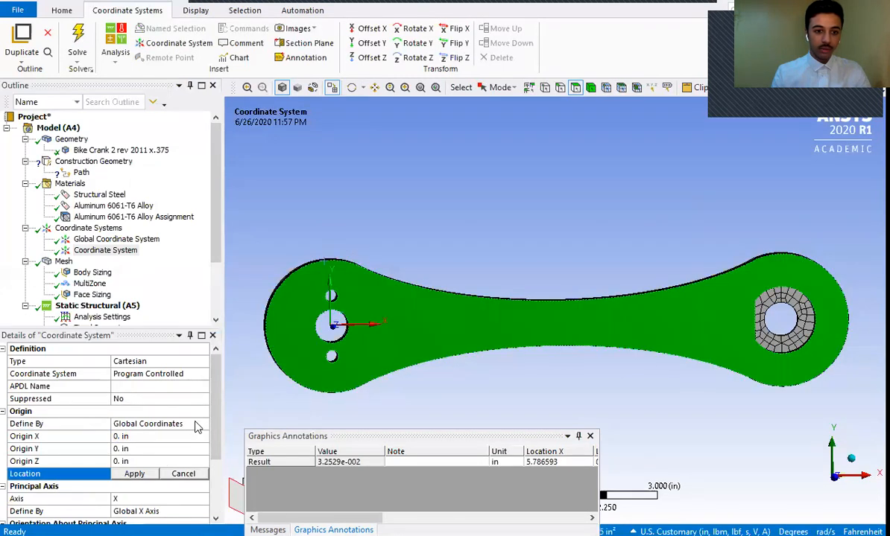
{"action": "left_click", "coordinate": [171, 435]}
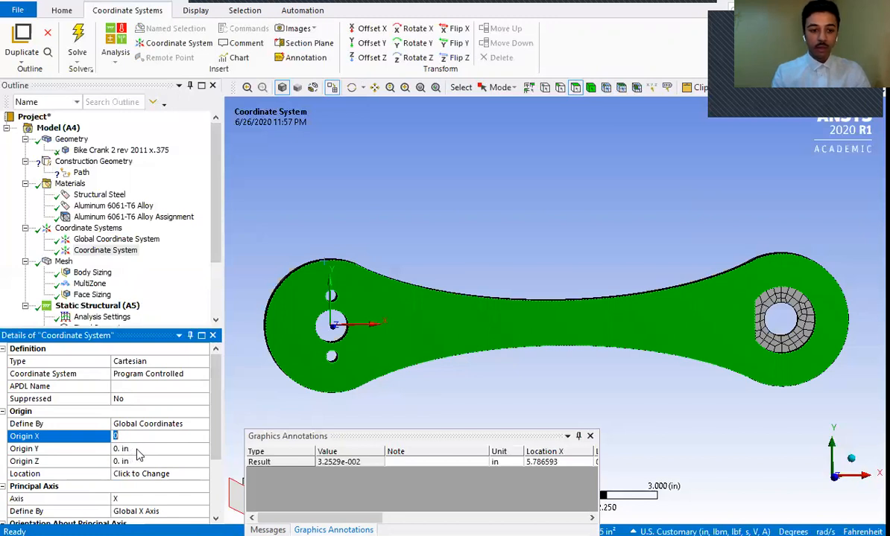
- Try Origin Y values of 3 in and 0.25 in for the new coordinate system
{"action": "left_click", "coordinate": [138, 448]}
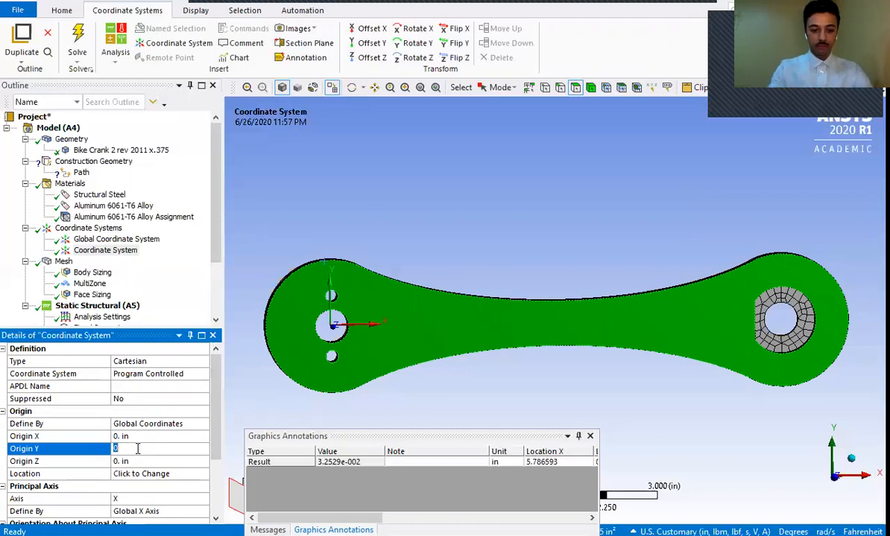
{"action": "type", "text": "3"}
{"action": "key", "text": "Return"}
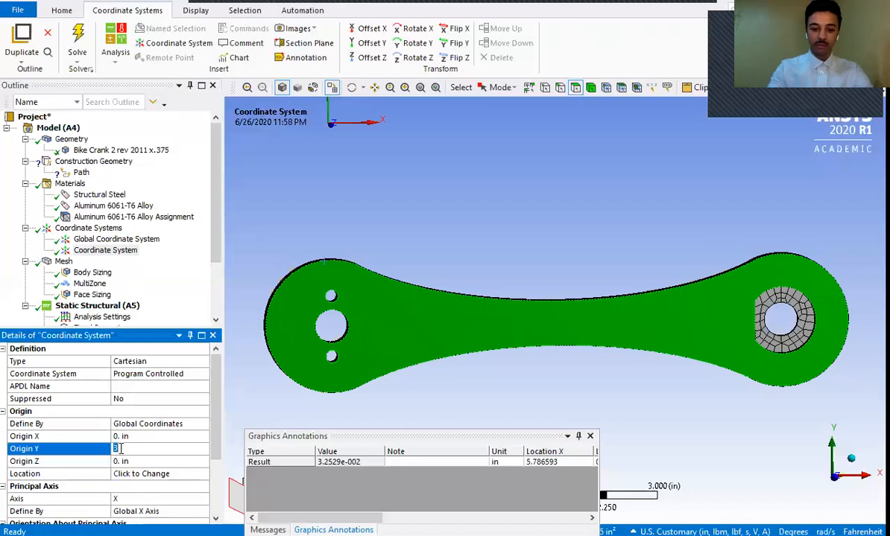
{"action": "type", "text": ".25"}
{"action": "key", "text": "Return"}
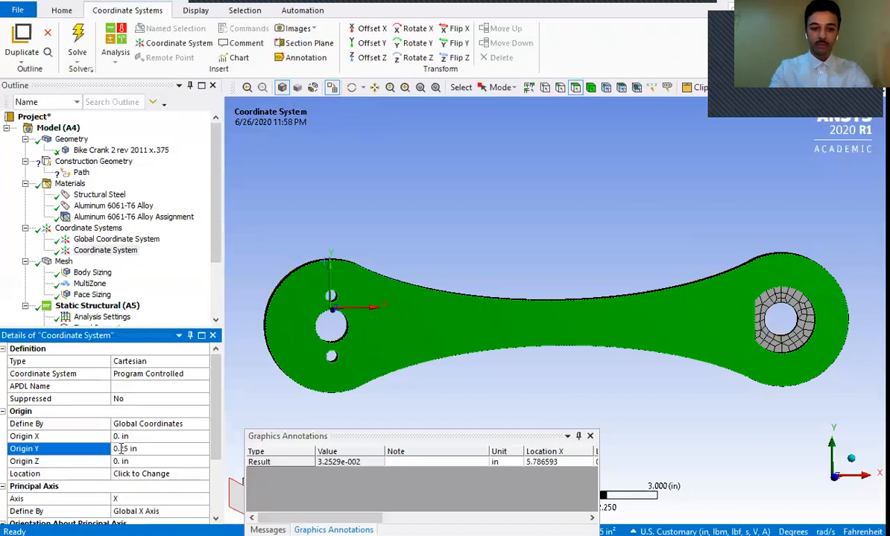
- Set the new coordinate system's Origin Y to 1 in
{"action": "left_click", "coordinate": [136, 448]}
{"action": "double_click", "coordinate": [136, 447]}
{"action": "type", "text": "1"}
{"action": "key", "text": "Return"}
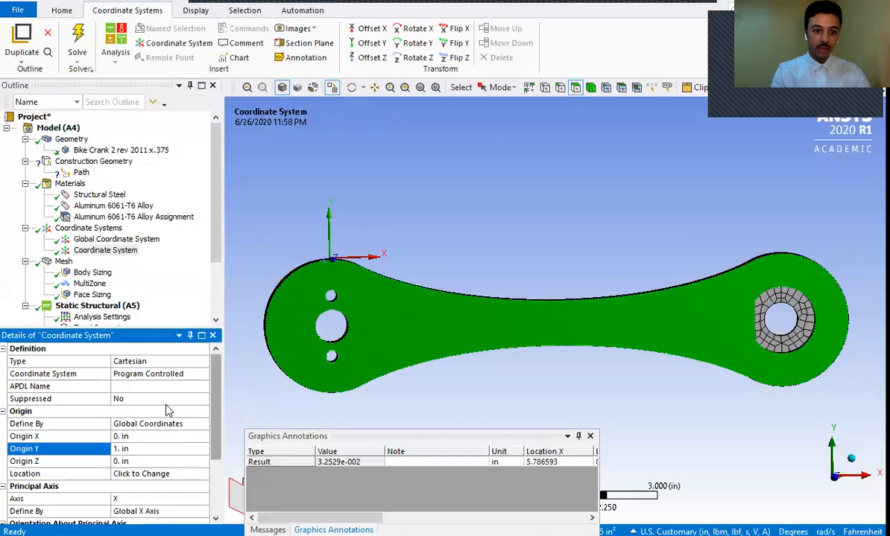
{"action": "left_click_drag", "start_coordinate": [215, 422], "coordinate": [238, 367]}
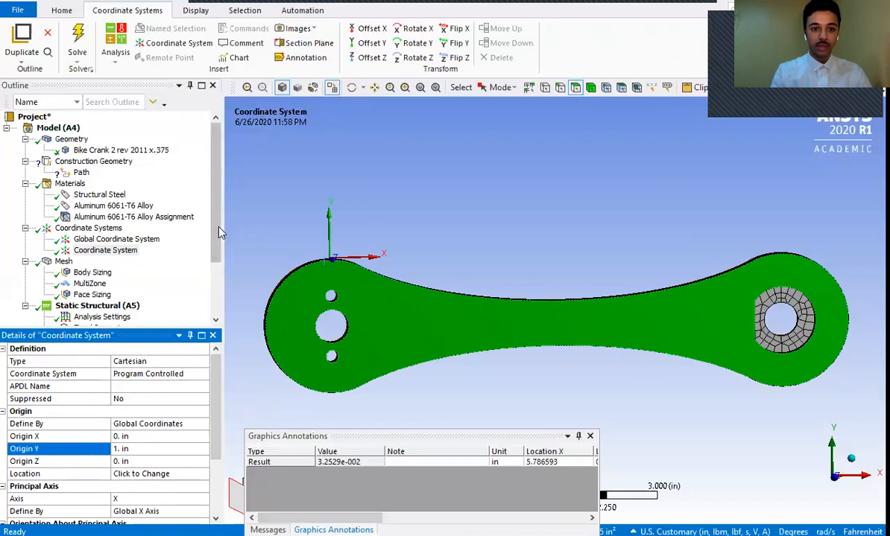
- Rename the added coordinate system as "New Coordinate System"
{"action": "left_click", "coordinate": [119, 251]}
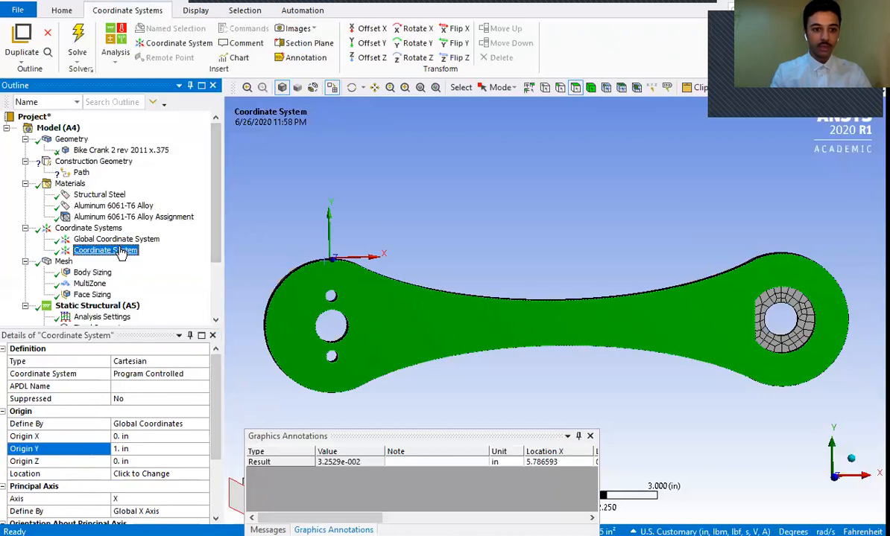
{"action": "right_click", "coordinate": [120, 251]}
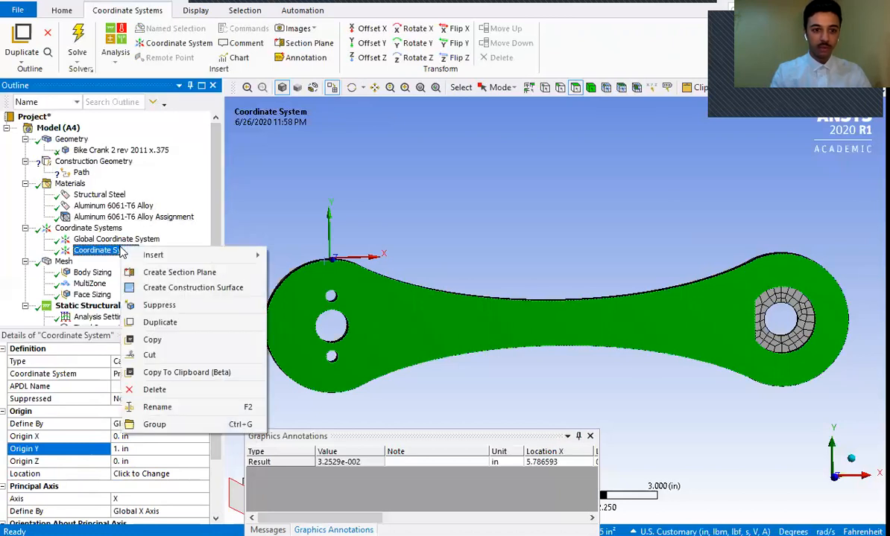
{"action": "left_click", "coordinate": [157, 407]}
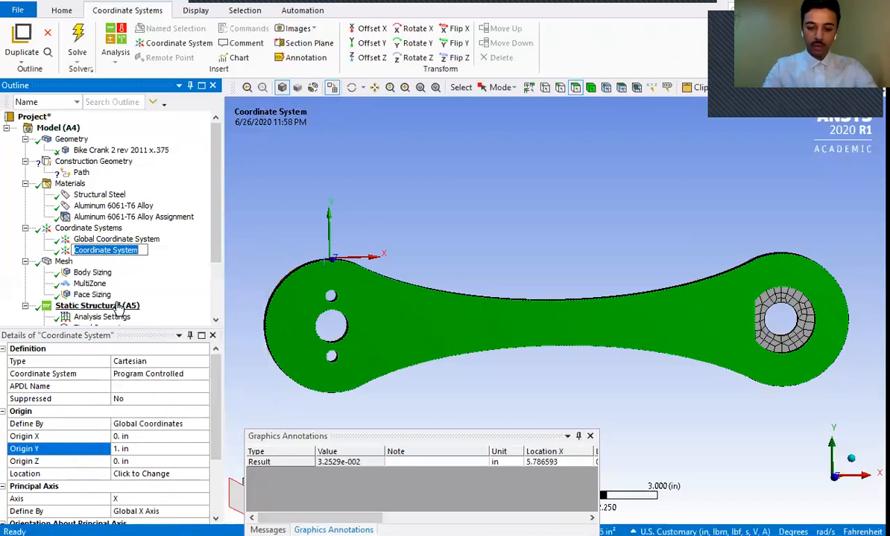
{"action": "type", "text": "New C"}
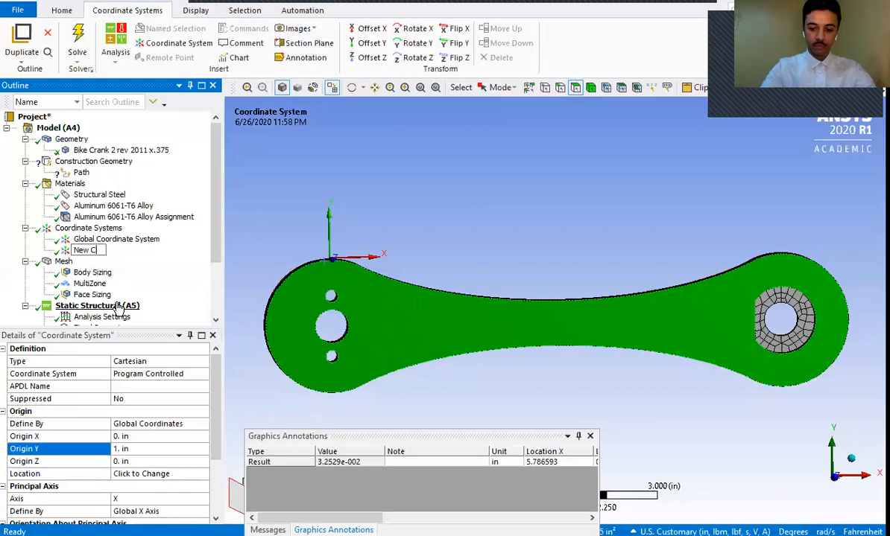
{"action": "type", "text": "oordinate System"}
{"action": "key", "text": "Return"}
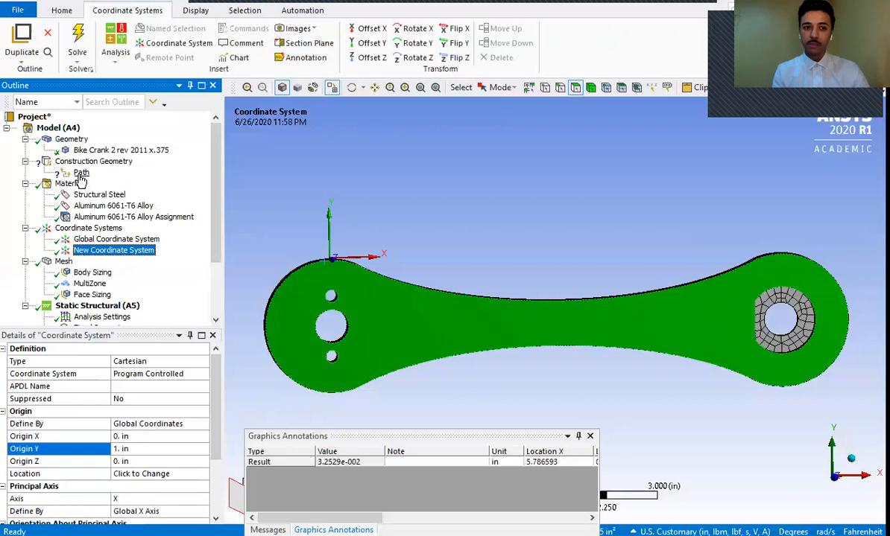
- Set the end point of the construction path to use New Coordinate System, keeping its start on the Global Coordinate System
{"action": "left_click", "coordinate": [80, 174]}
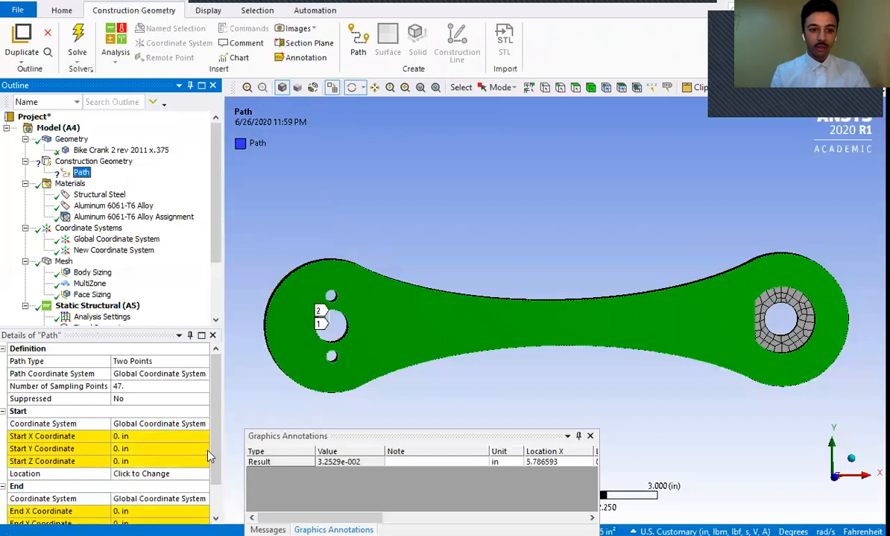
{"action": "left_click", "coordinate": [153, 424]}
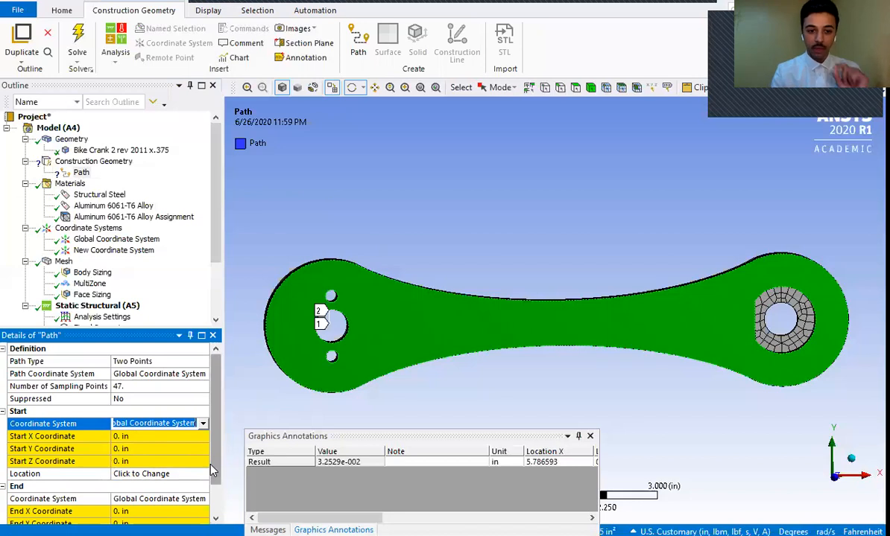
{"action": "scroll", "coordinate": [214, 473], "scroll_direction": "down", "scroll_amount": 1}
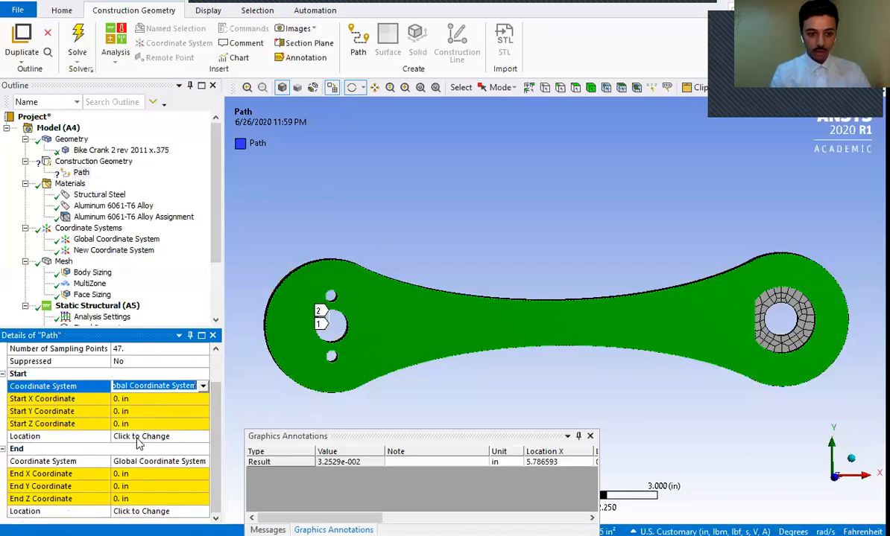
{"action": "left_click", "coordinate": [146, 462]}
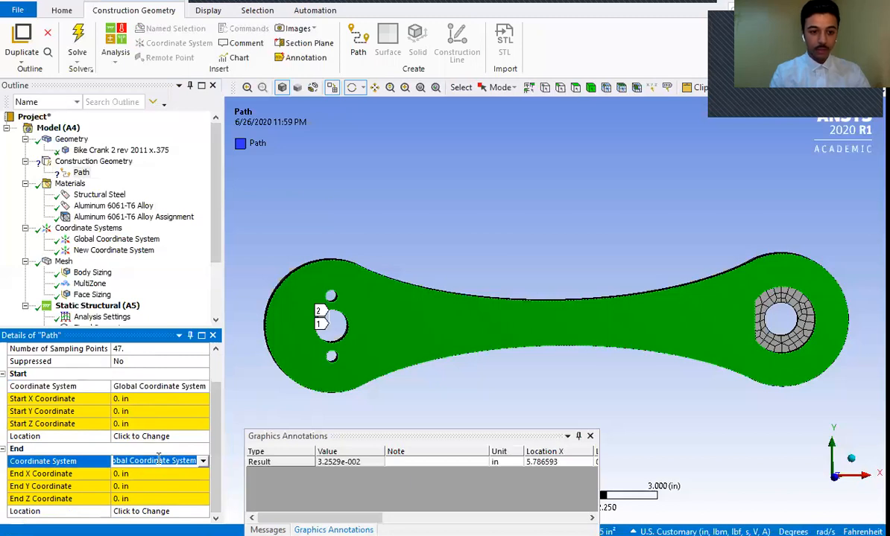
{"action": "left_click", "coordinate": [203, 462]}
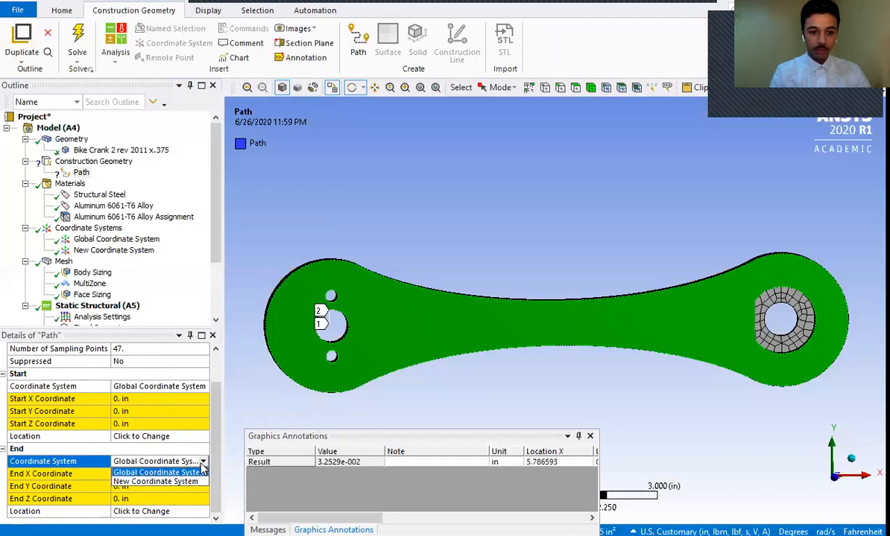
{"action": "left_click", "coordinate": [139, 482]}
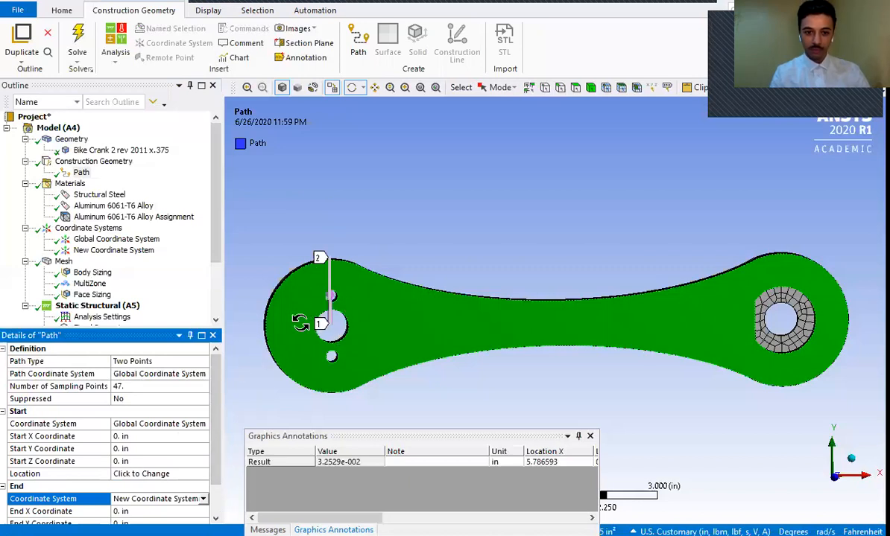
- Add a second Total Deformation result to the static structural solution
{"action": "left_click", "coordinate": [220, 223]}
{"action": "left_click_drag", "start_coordinate": [219, 223], "coordinate": [218, 292]}
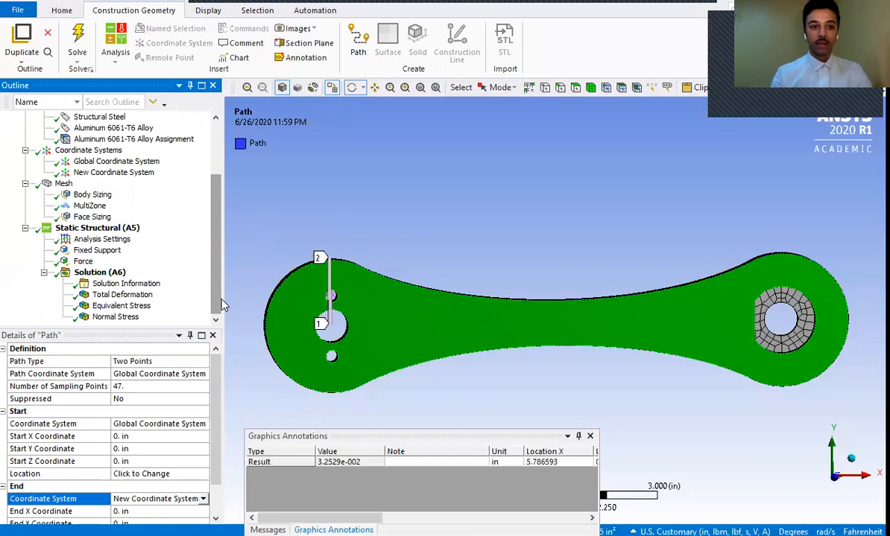
{"action": "left_click", "coordinate": [100, 273]}
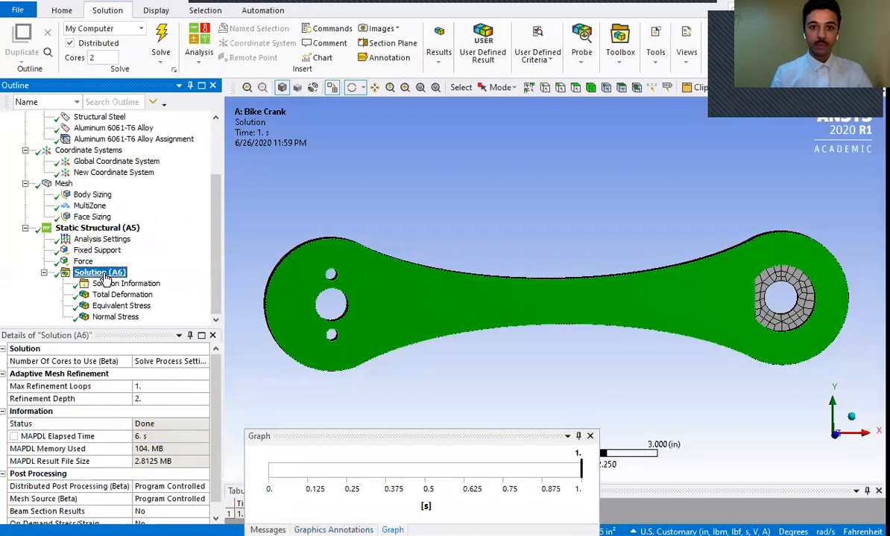
{"action": "left_click", "coordinate": [439, 50]}
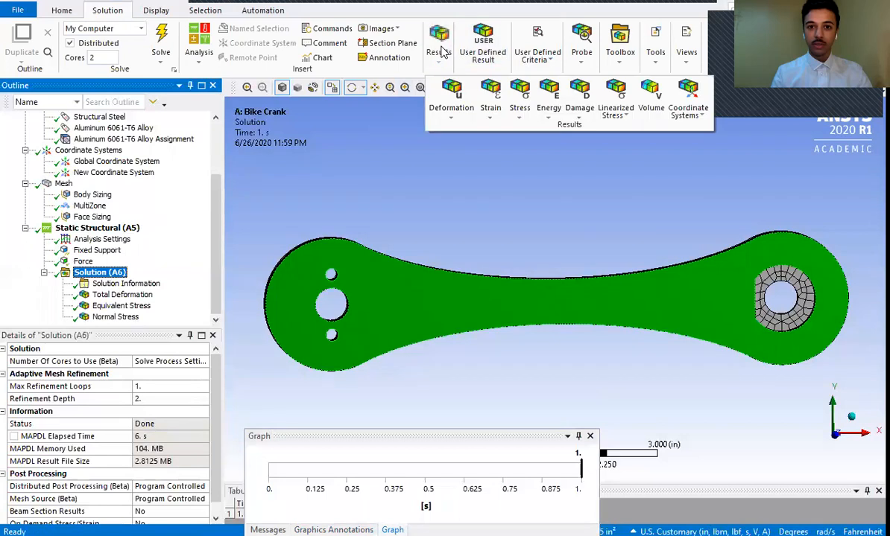
{"action": "left_click", "coordinate": [452, 111]}
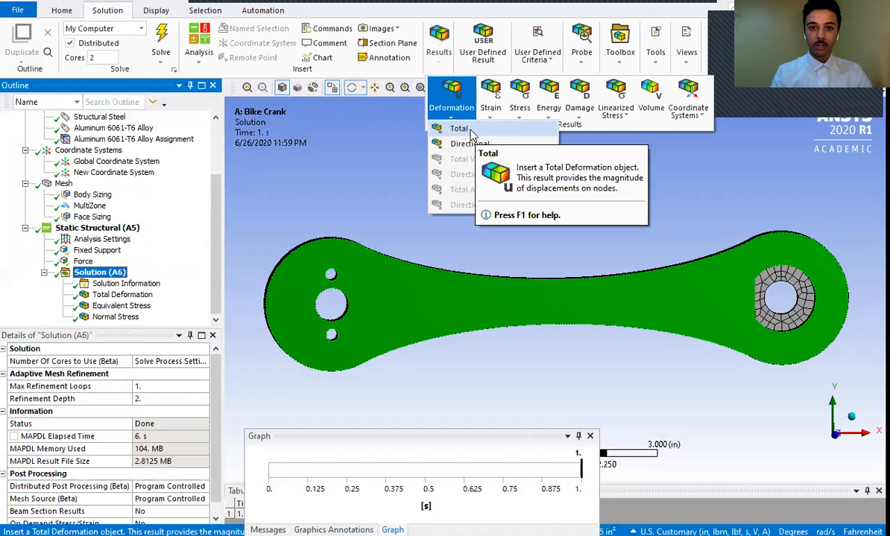
{"action": "left_click", "coordinate": [470, 132]}
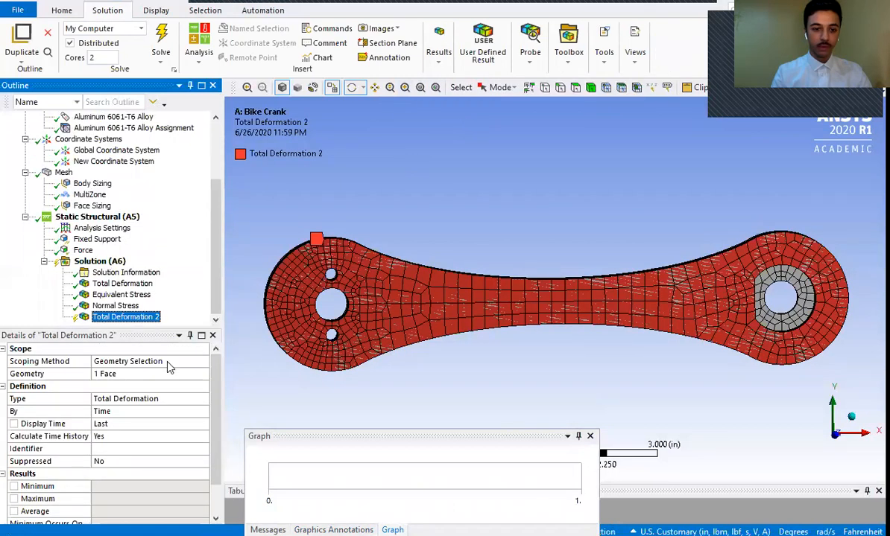
- Change the added total deformation result's Scoping Method to Path and assign the existing Path to it
{"action": "left_click", "coordinate": [149, 363]}
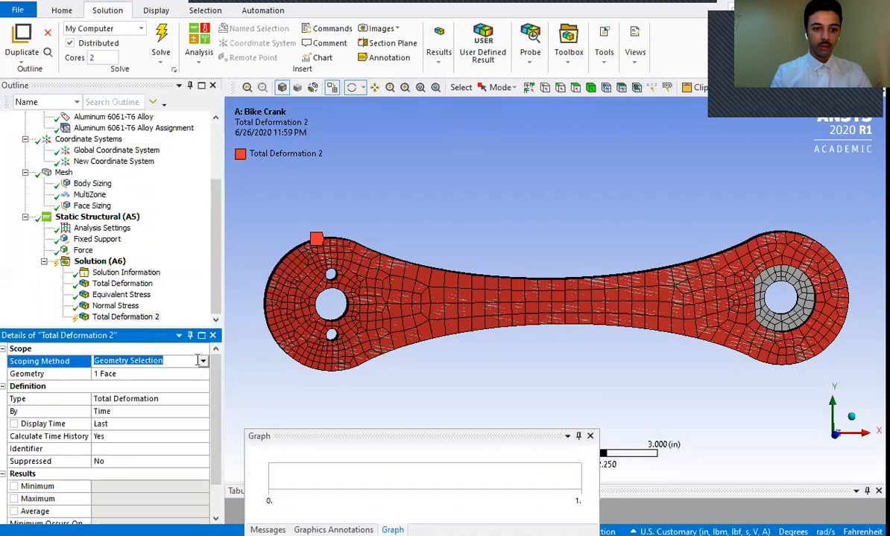
{"action": "left_click", "coordinate": [202, 362]}
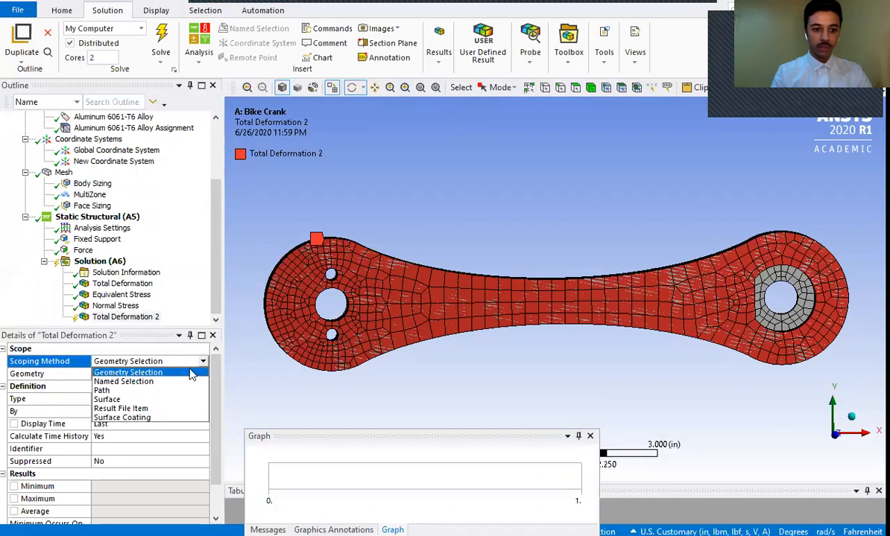
{"action": "left_click", "coordinate": [105, 390]}
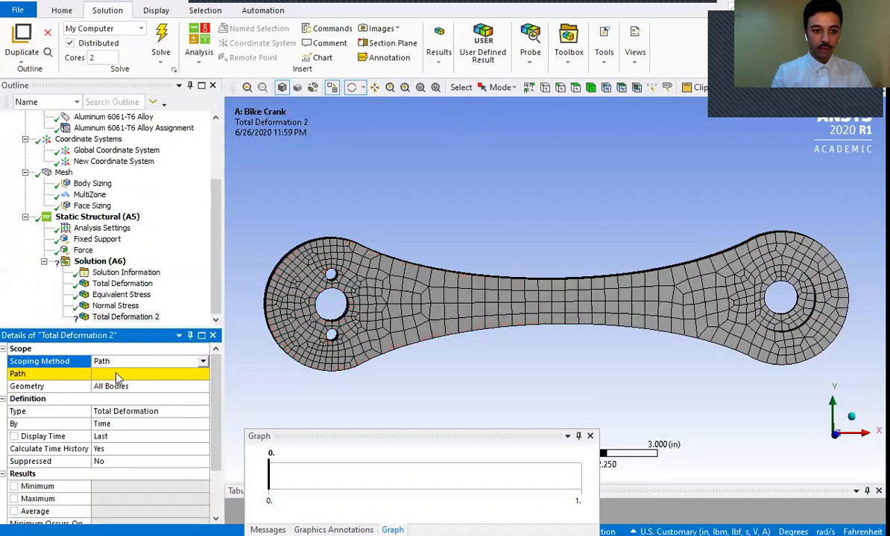
{"action": "left_click", "coordinate": [176, 374]}
{"action": "left_click", "coordinate": [203, 375]}
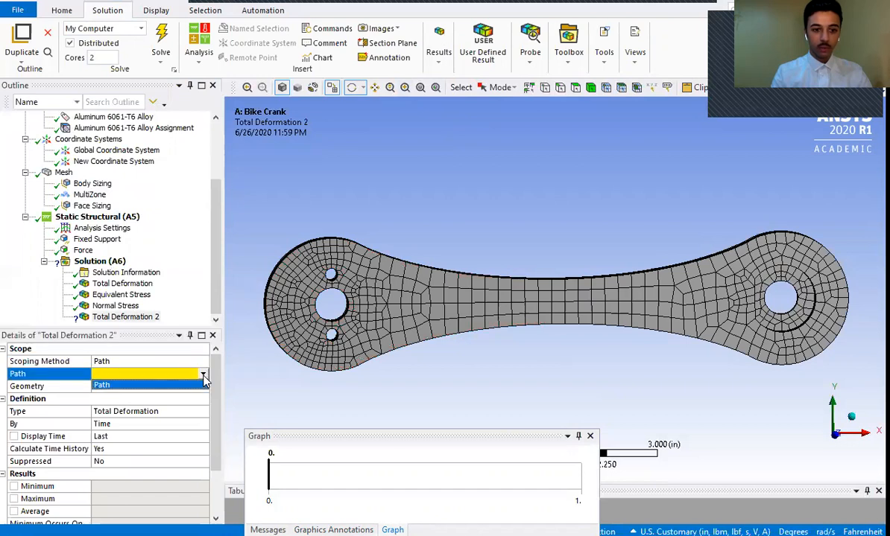
{"action": "left_click", "coordinate": [171, 386]}
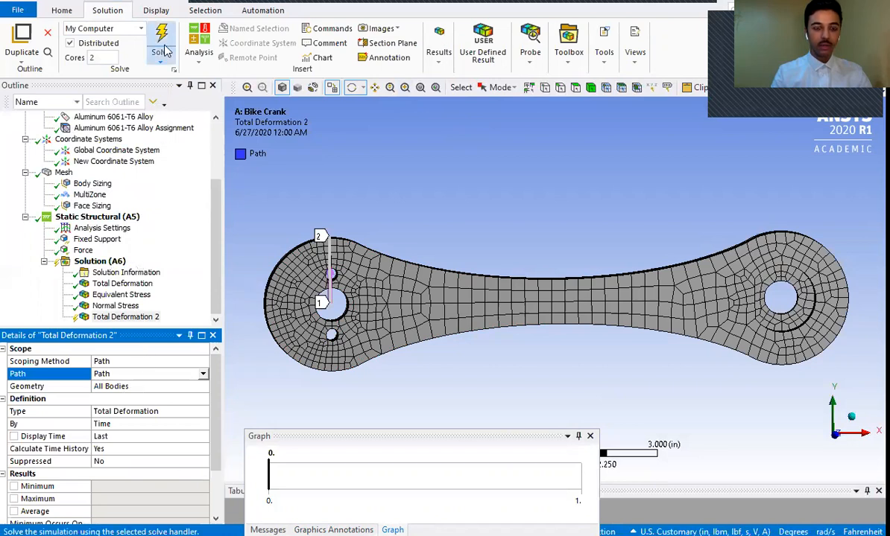
- Evaluate all results and hide the maximum-value annotation on the path deformation plot
{"action": "right_click", "coordinate": [113, 319]}
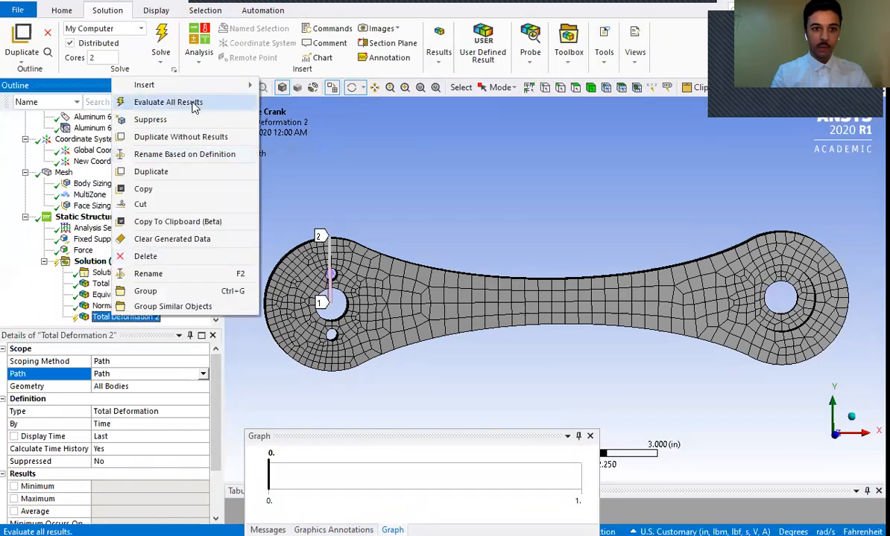
{"action": "left_click", "coordinate": [192, 102]}
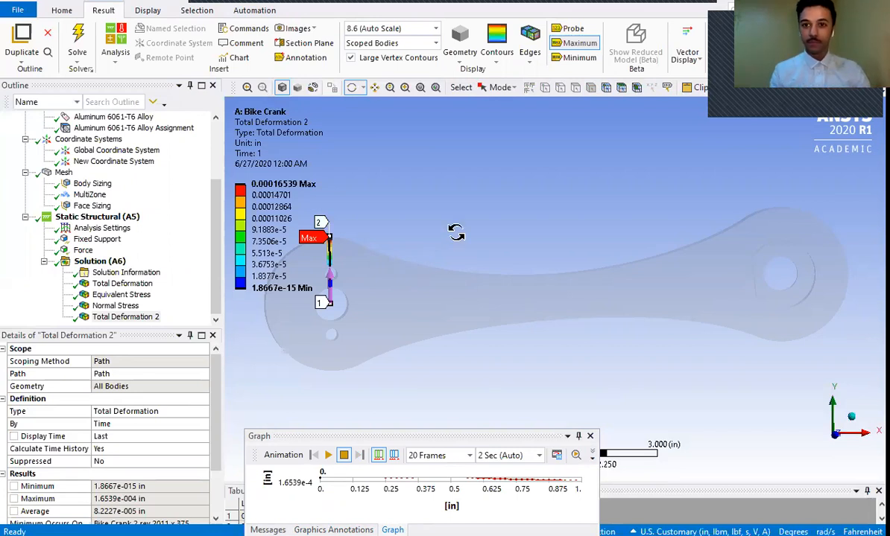
{"action": "left_click", "coordinate": [579, 42]}
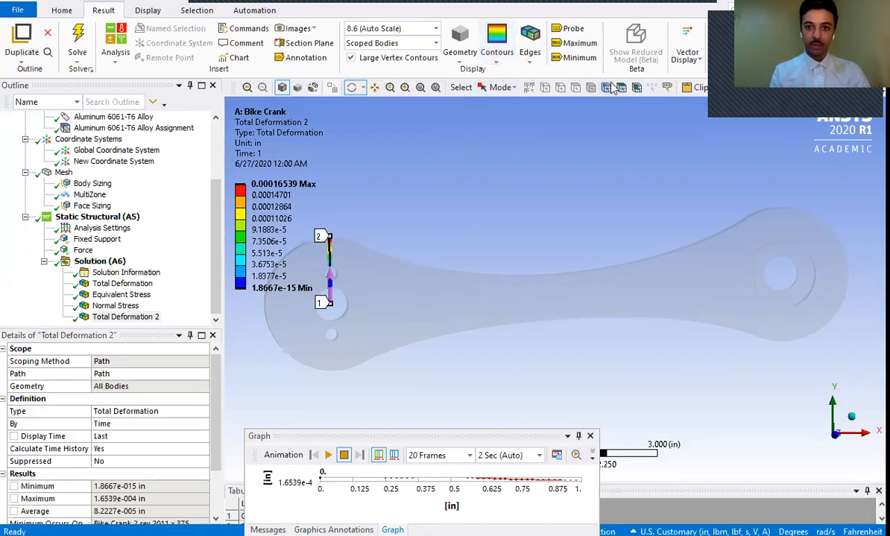
- Examine the deformation contours along the path between the central hole and the crank's outer edge up close
{"action": "left_click", "coordinate": [405, 87]}
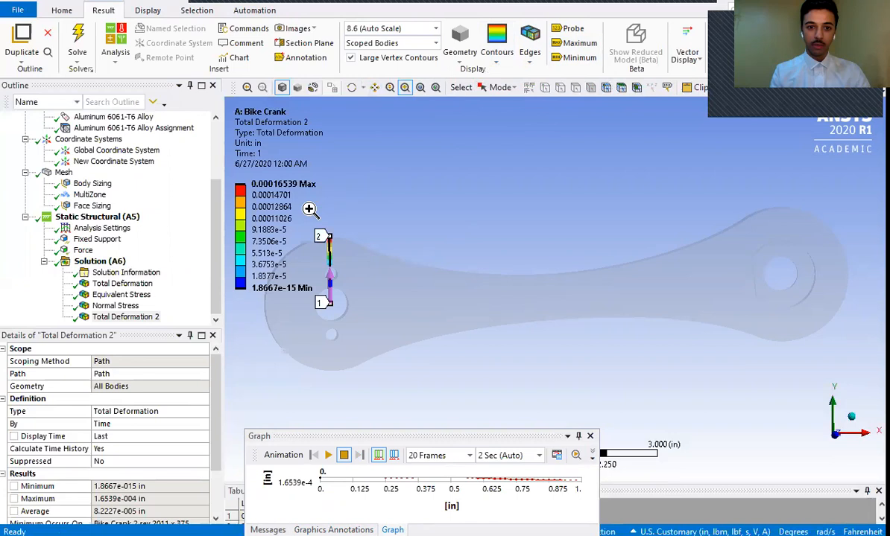
{"action": "left_click_drag", "start_coordinate": [396, 226], "coordinate": [254, 371]}
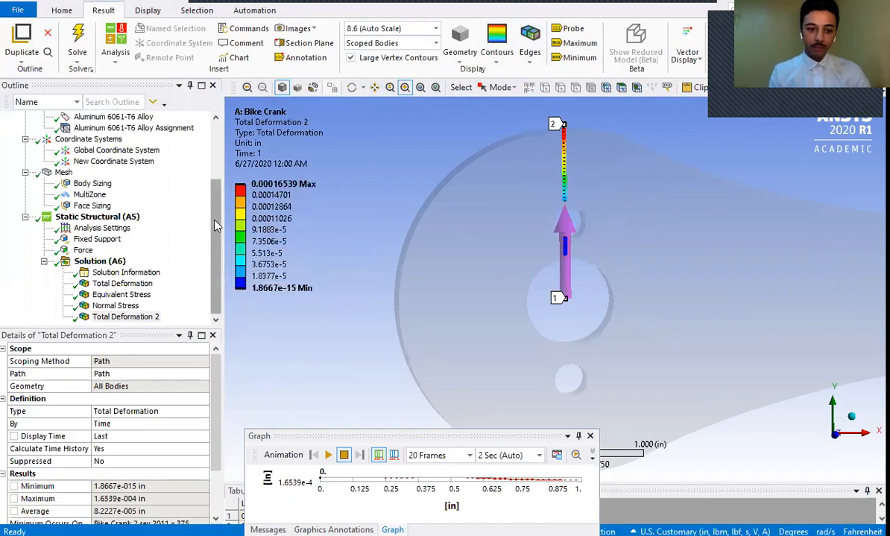
{"action": "left_click_drag", "start_coordinate": [216, 226], "coordinate": [200, 258]}
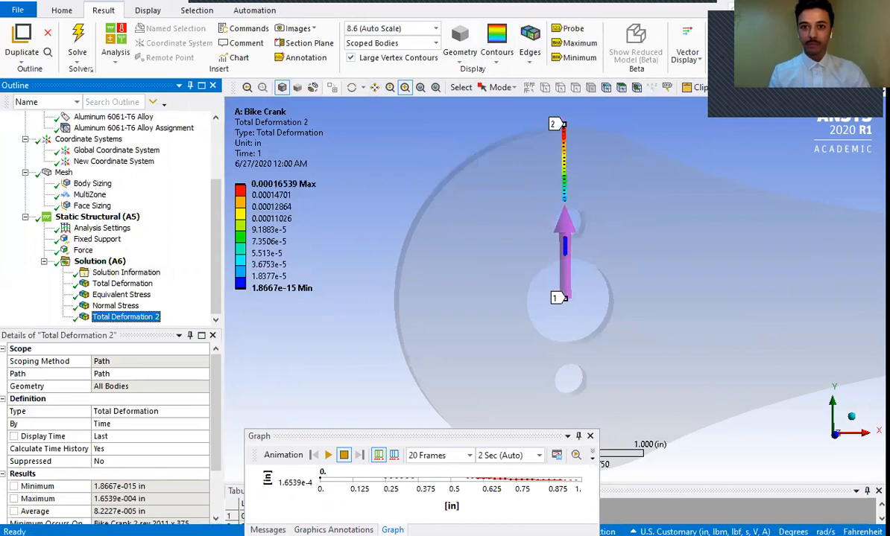
{"action": "left_click", "coordinate": [695, 22]}
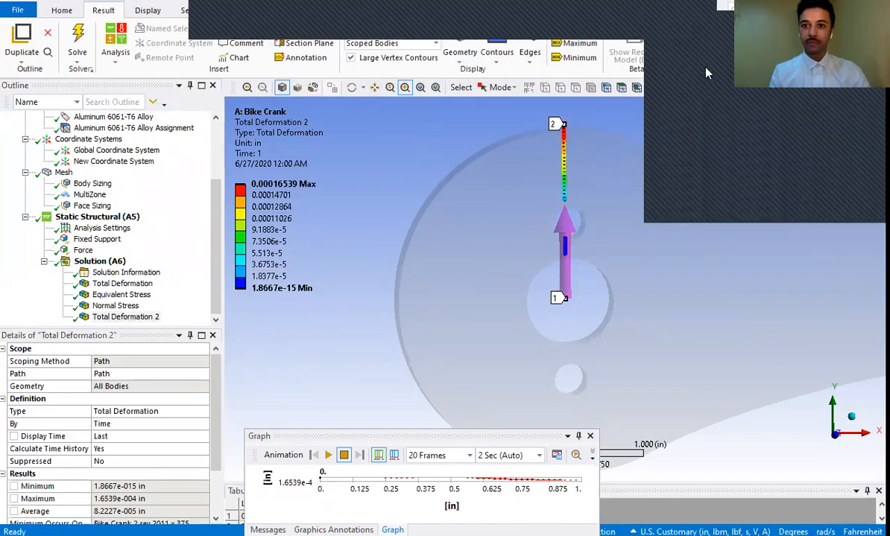